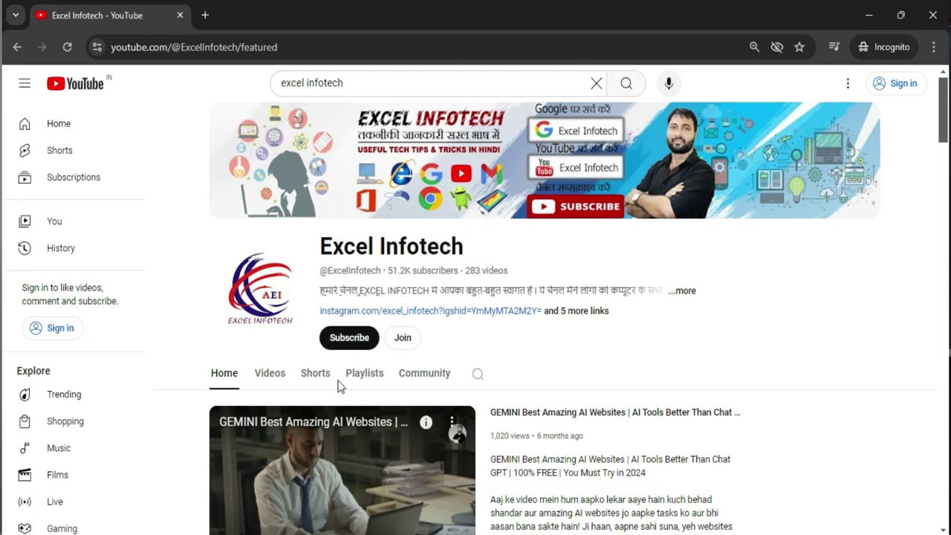
Step: Play the CorelDraw2024 playlist from the channel's Playlists tab, starting with the Star Plus logo video
left_click(364, 376)
scroll(557, 394, "down", 4)
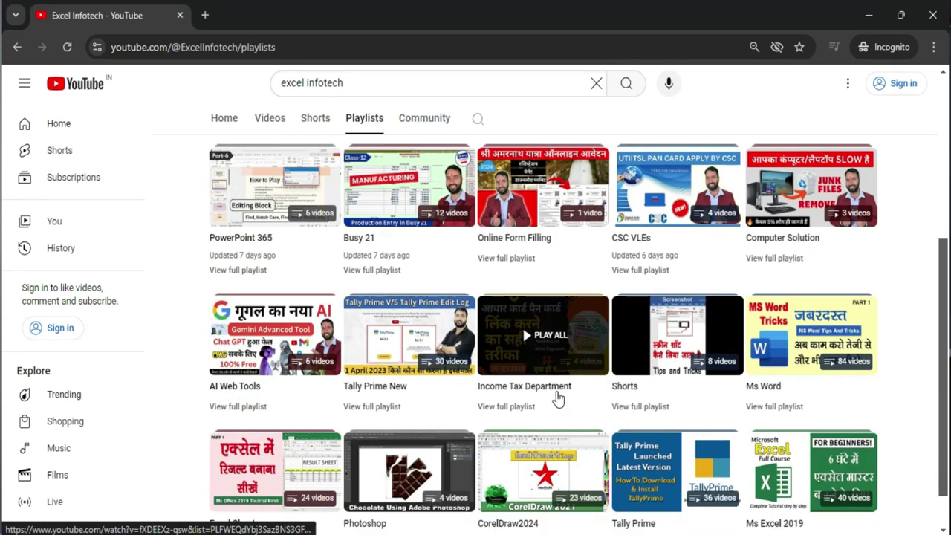
left_click(547, 430)
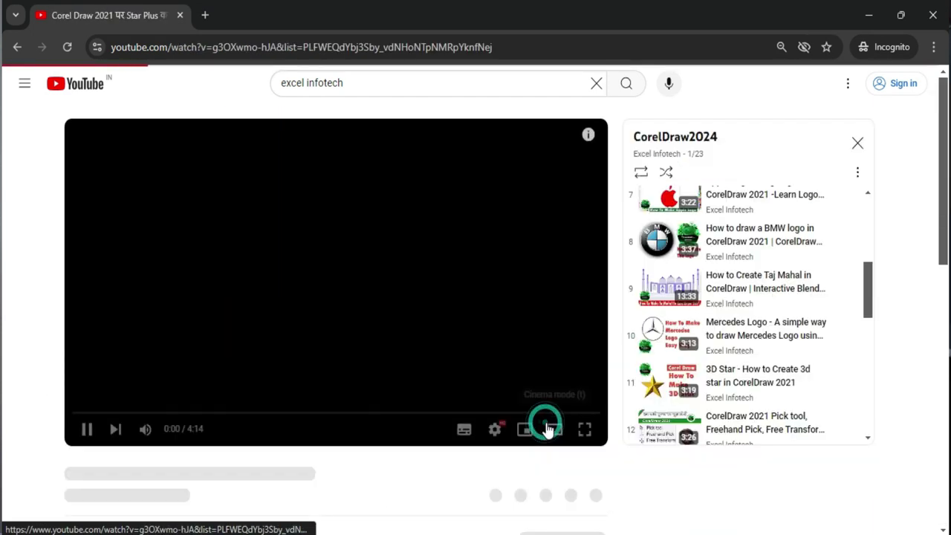
scroll(730, 300, "down", 4)
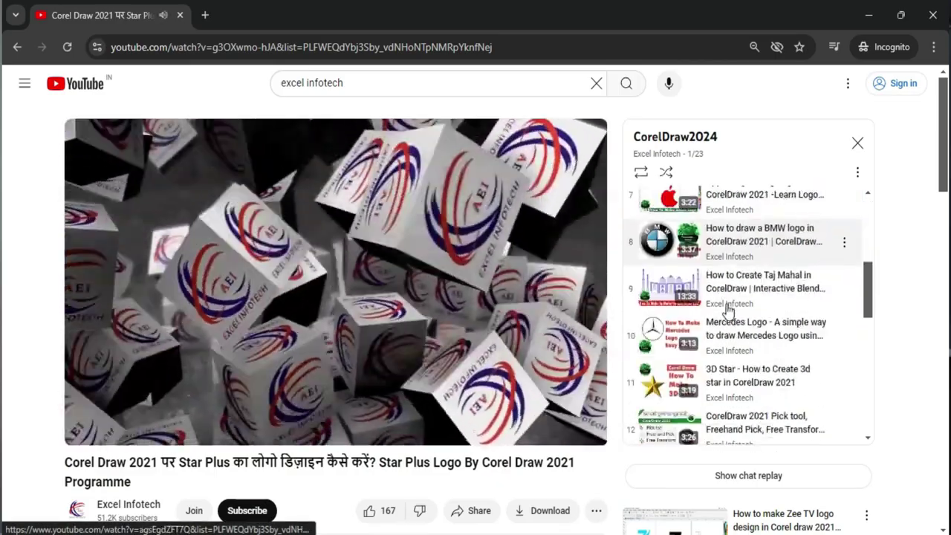
scroll(728, 312, "down", 5)
scroll(728, 312, "down", 3)
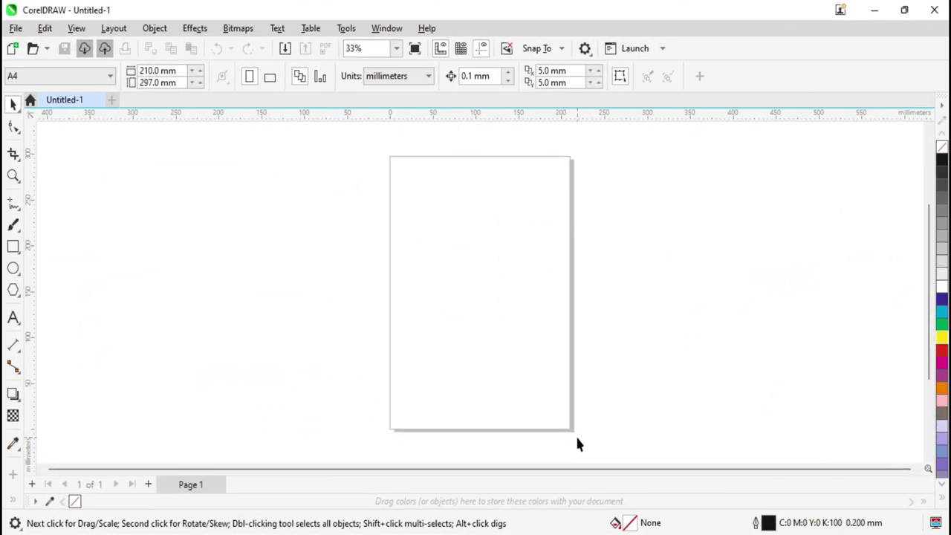
Step: Draw a large yellow-filled circle overlapping the A4 page's left edge
left_click(46, 29)
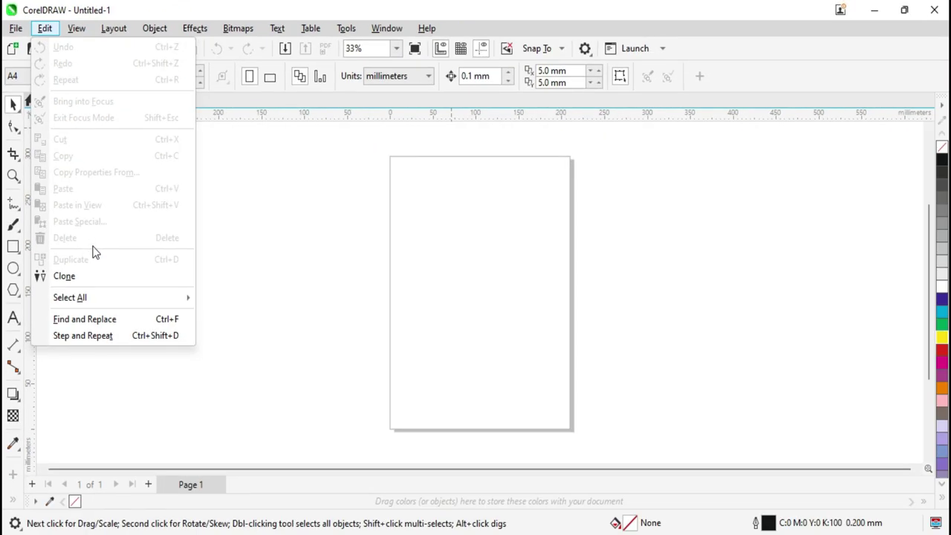
left_click(262, 264)
left_click(13, 268)
left_click_drag(282, 204, 476, 388)
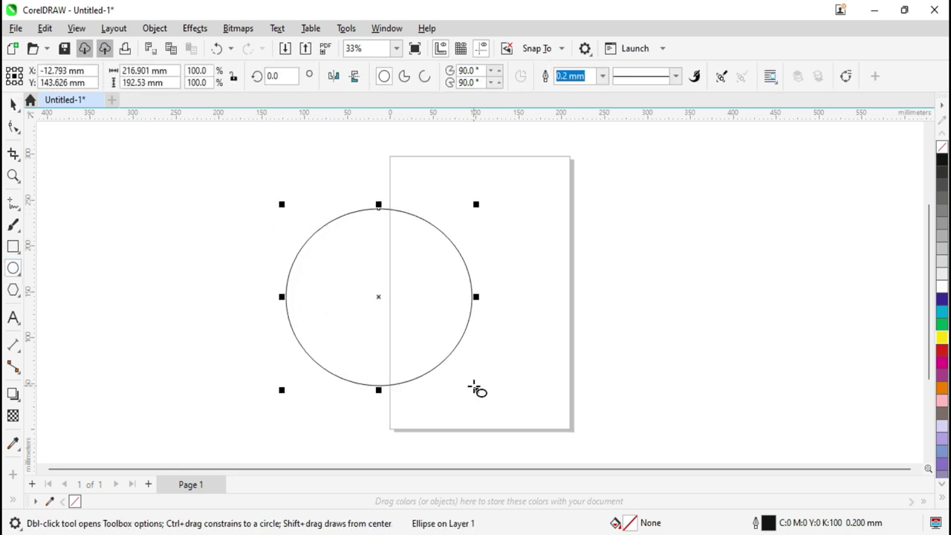
left_click(940, 340)
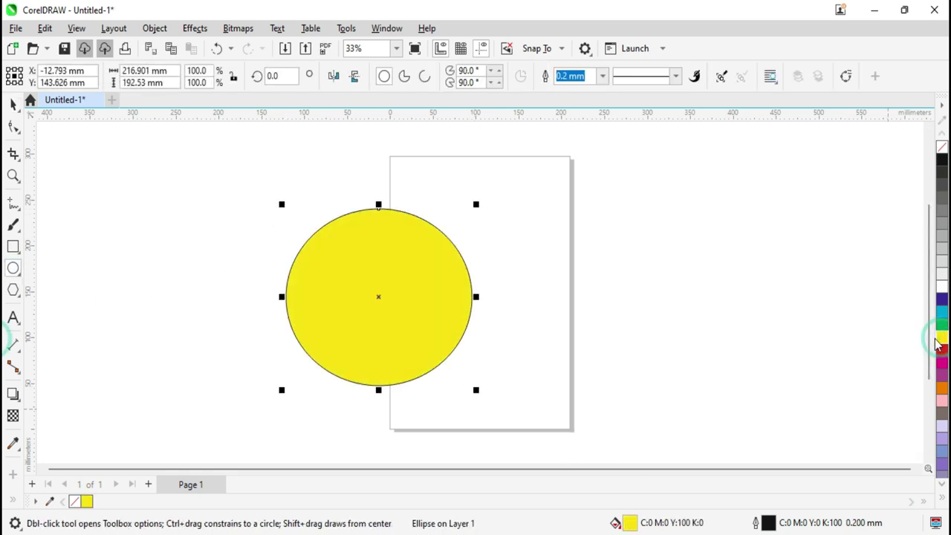
left_click(45, 30)
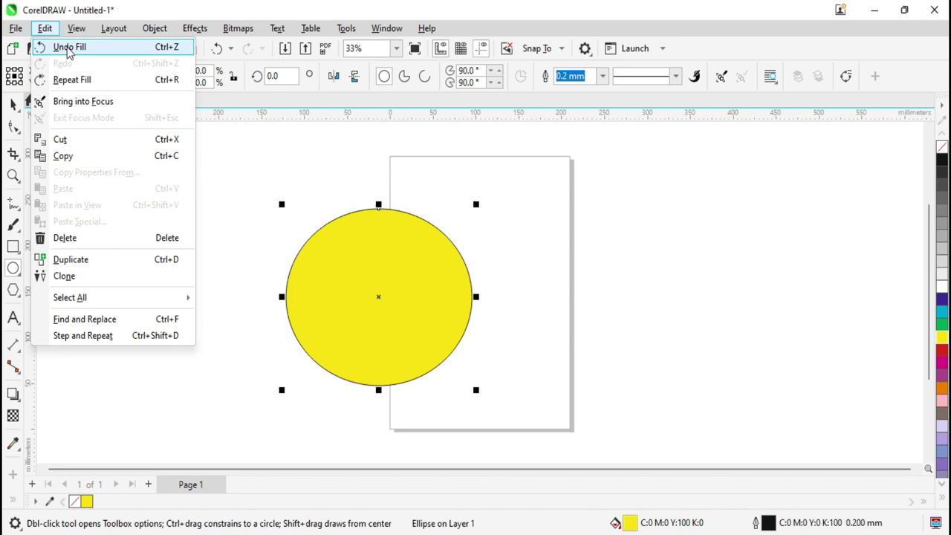
Step: Undo the circle's yellow fill, then undo creating the circle
left_click(67, 49)
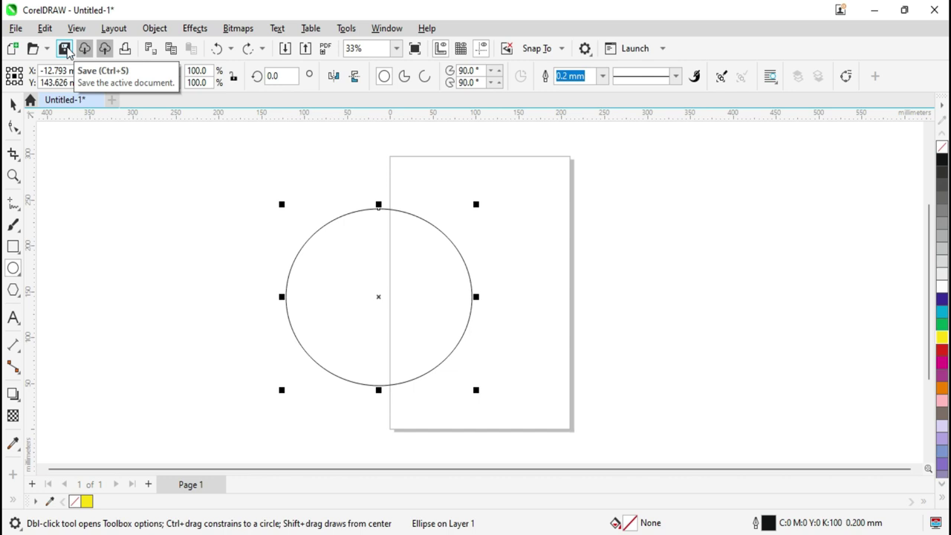
left_click(45, 29)
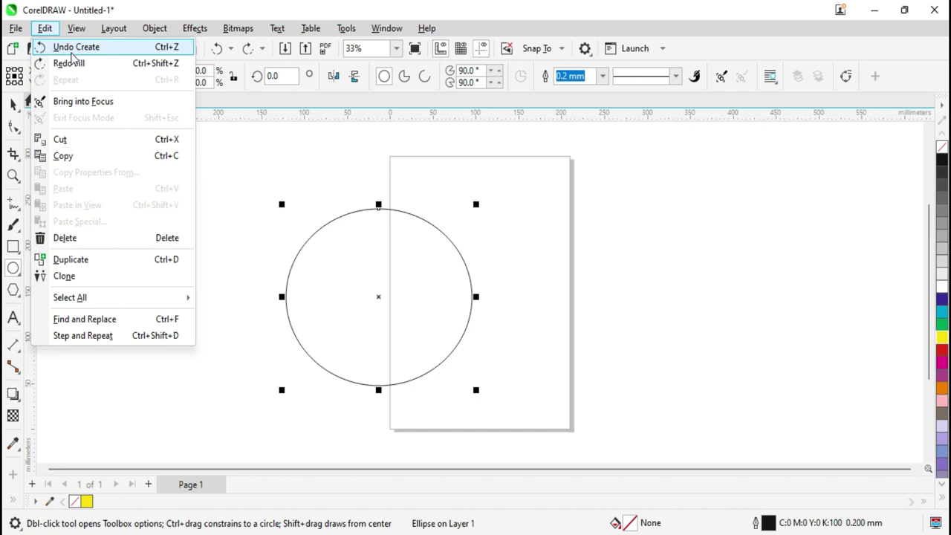
left_click(73, 49)
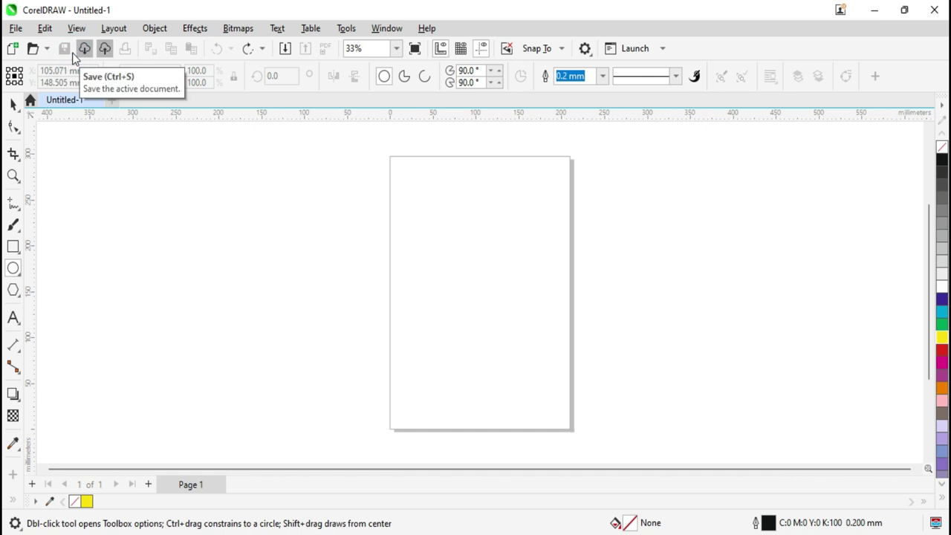
left_click(45, 29)
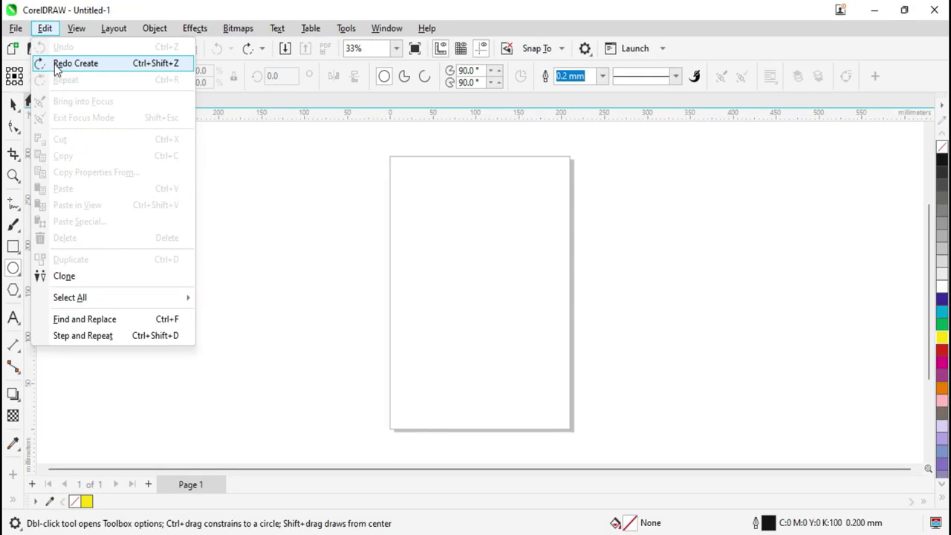
Step: Redo creating the circle, then redo its yellow fill
left_click(57, 65)
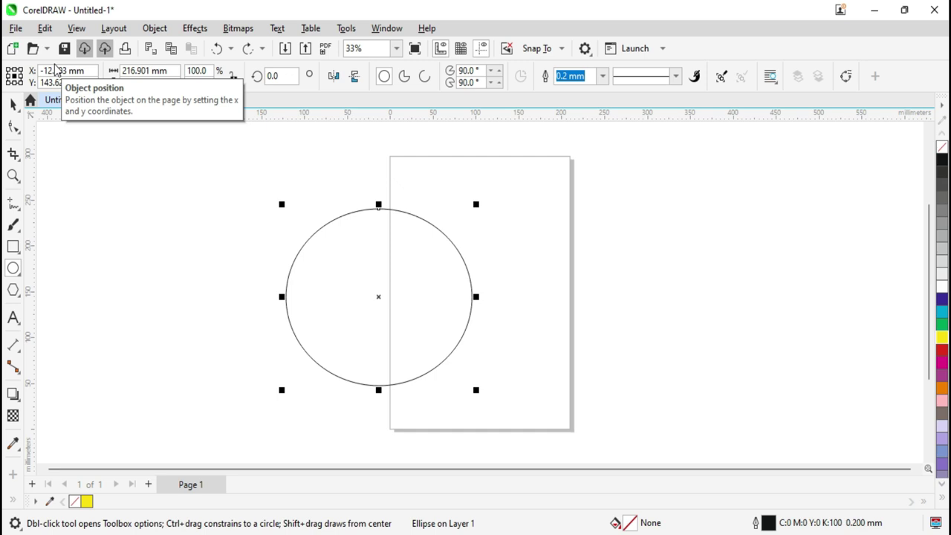
left_click(45, 28)
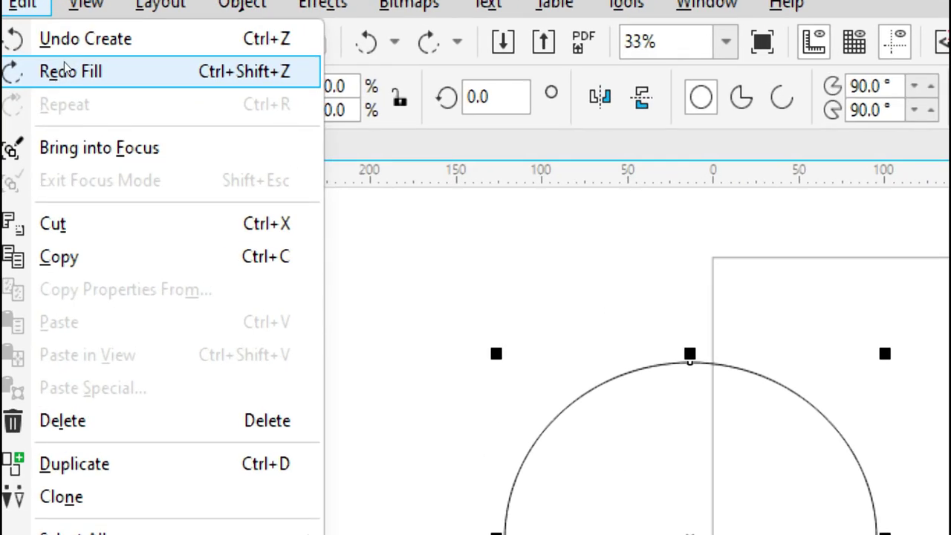
left_click(62, 73)
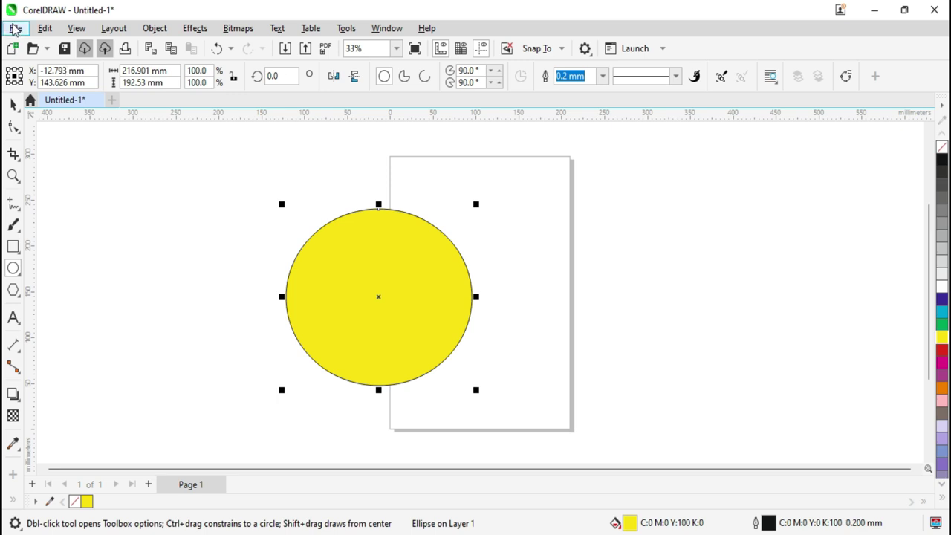
left_click(45, 28)
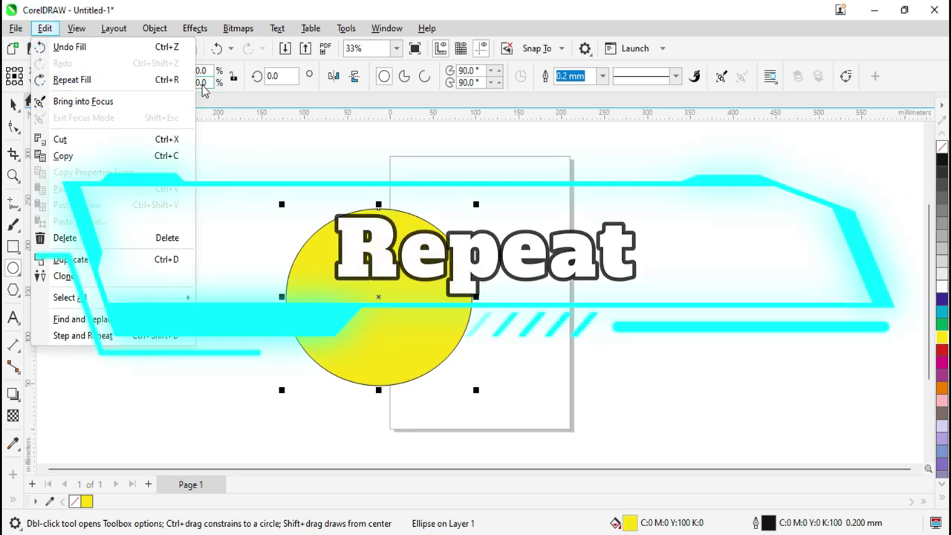
Step: Squeeze the circle into a narrow upright ellipse and centre it on the page
left_click(72, 80)
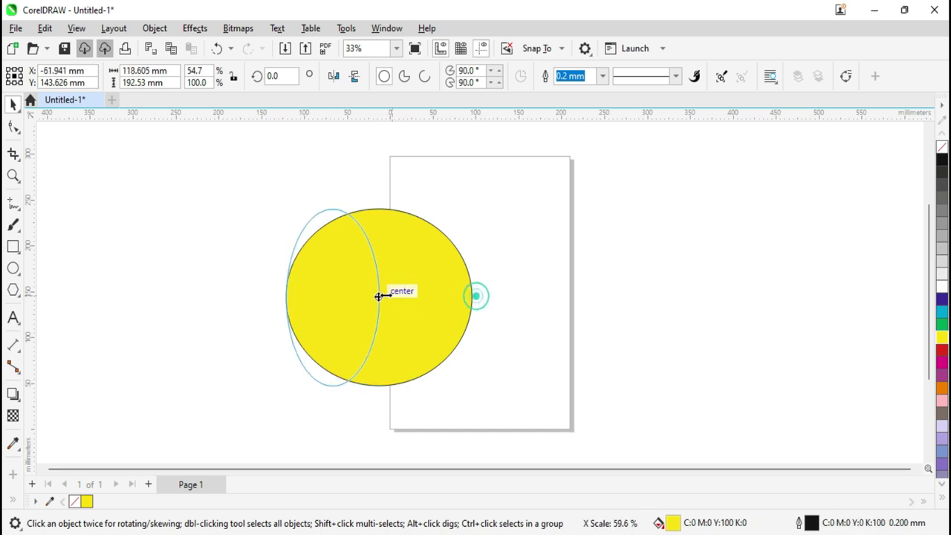
left_click_drag(476, 297, 360, 296)
left_click_drag(320, 288, 474, 269)
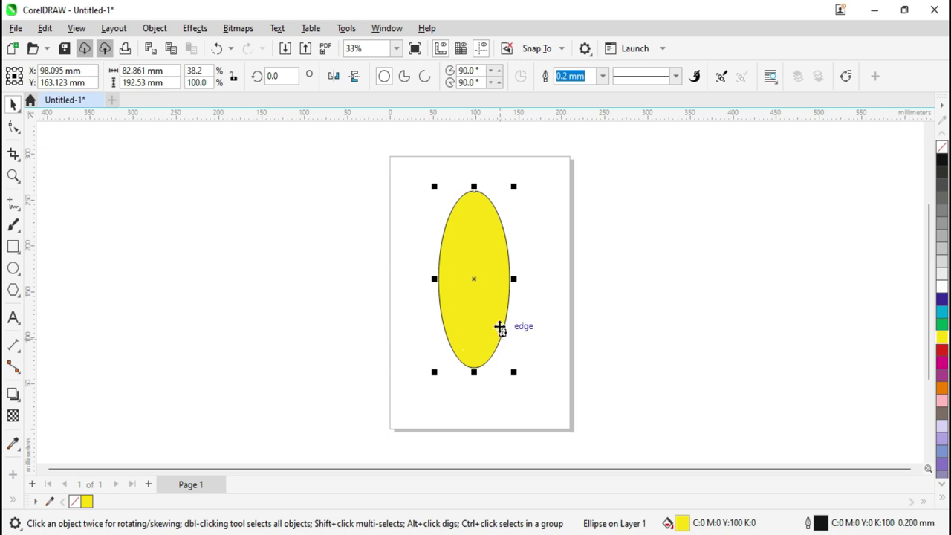
scroll(474, 282, "up", 1)
Step: Move the ellipse's rotation centre to its bottom tip and rotate it to about 342°
left_click(475, 263)
scroll(505, 325, "down", 1)
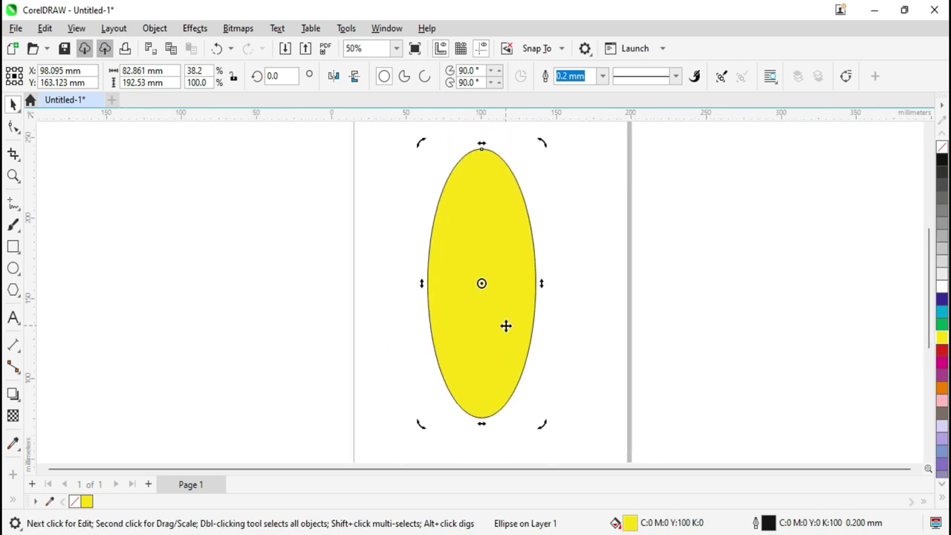
scroll(505, 325, "down", 1)
left_click(507, 322)
scroll(509, 326, "up", 1)
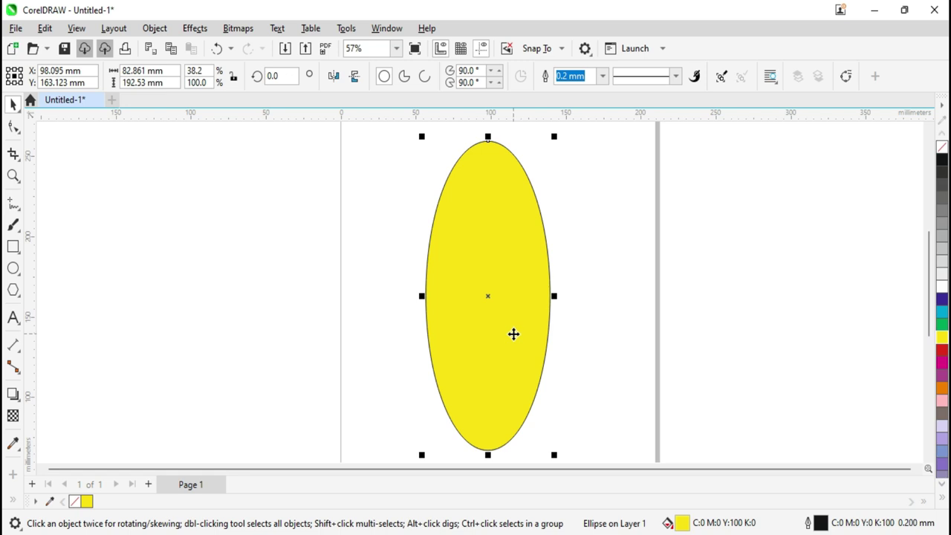
left_click(489, 296)
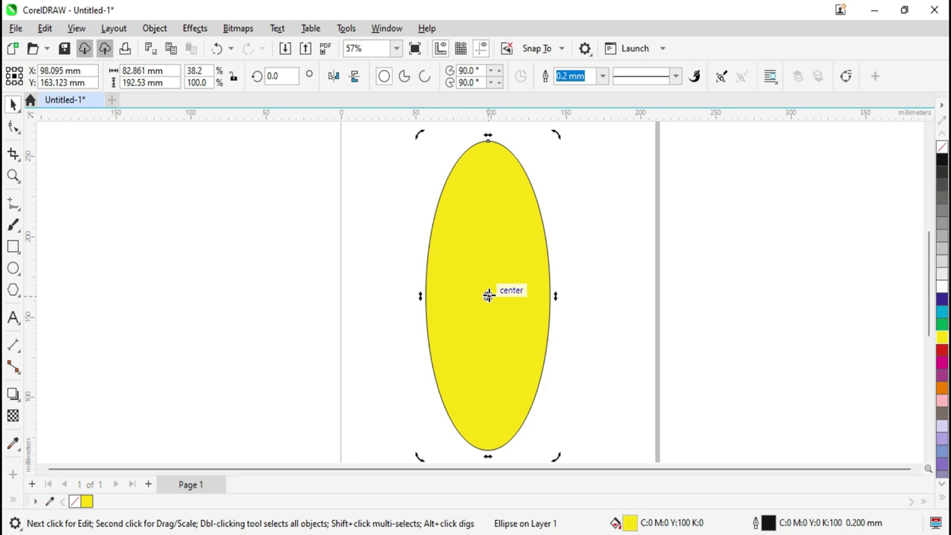
scroll(488, 295, "down", 2)
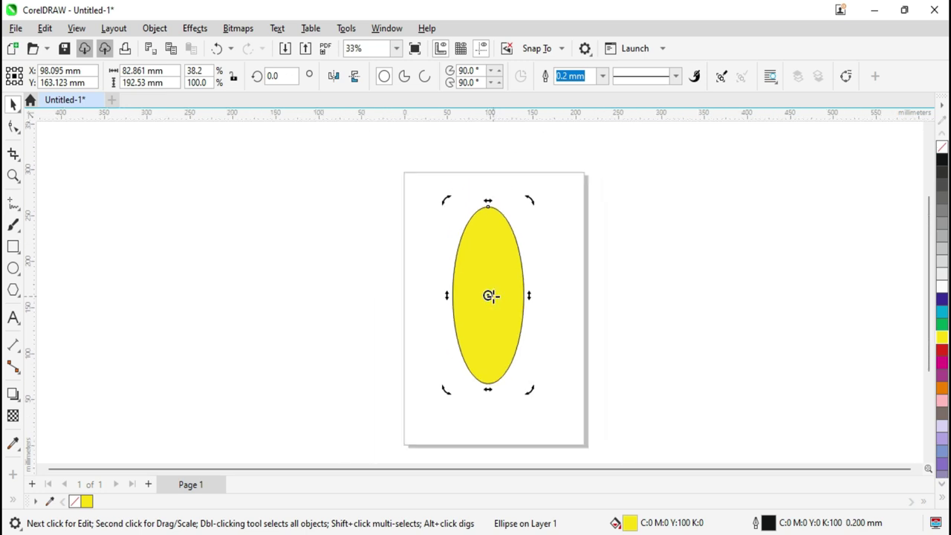
left_click_drag(488, 295, 487, 390)
left_click_drag(532, 198, 571, 238)
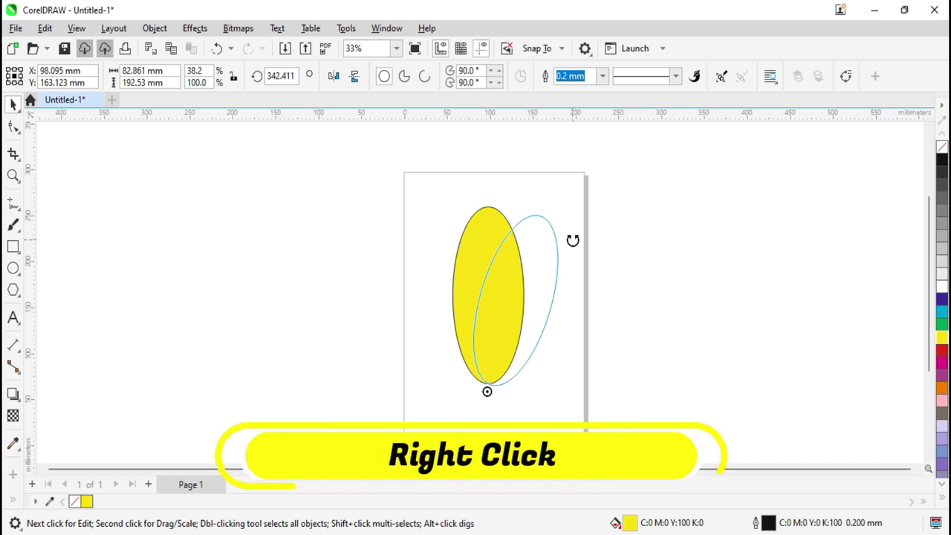
Step: Drop a rotated copy of the ellipse and repeat the duplicate until petals form a full flower
right_click(572, 240)
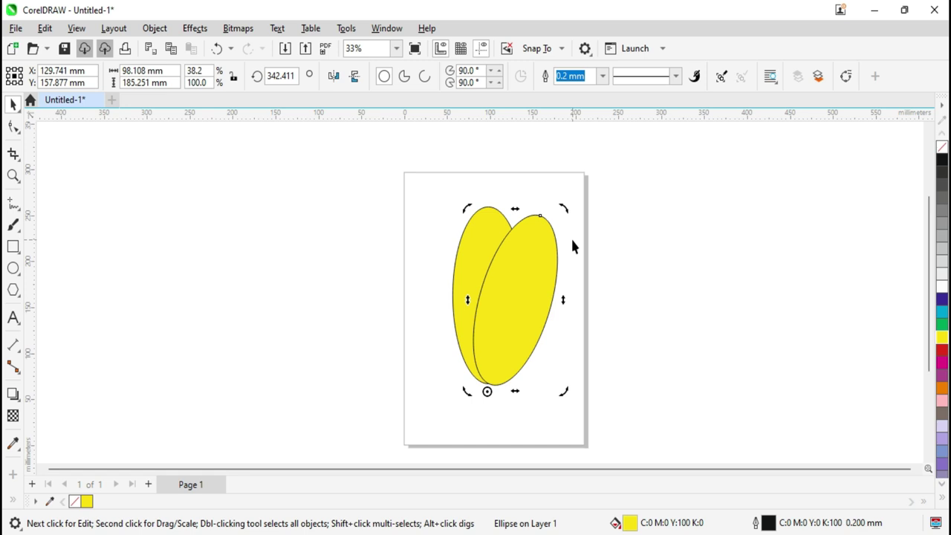
left_click(45, 28)
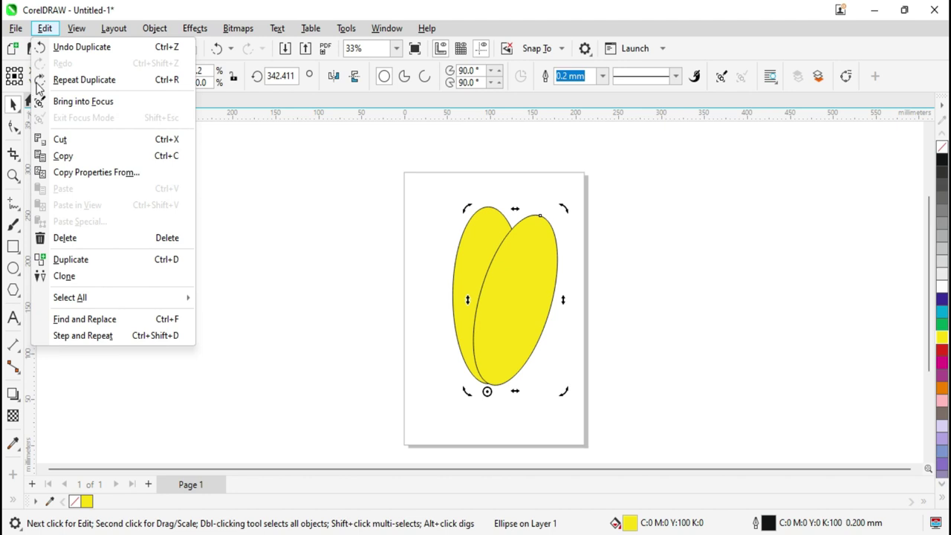
left_click(75, 81)
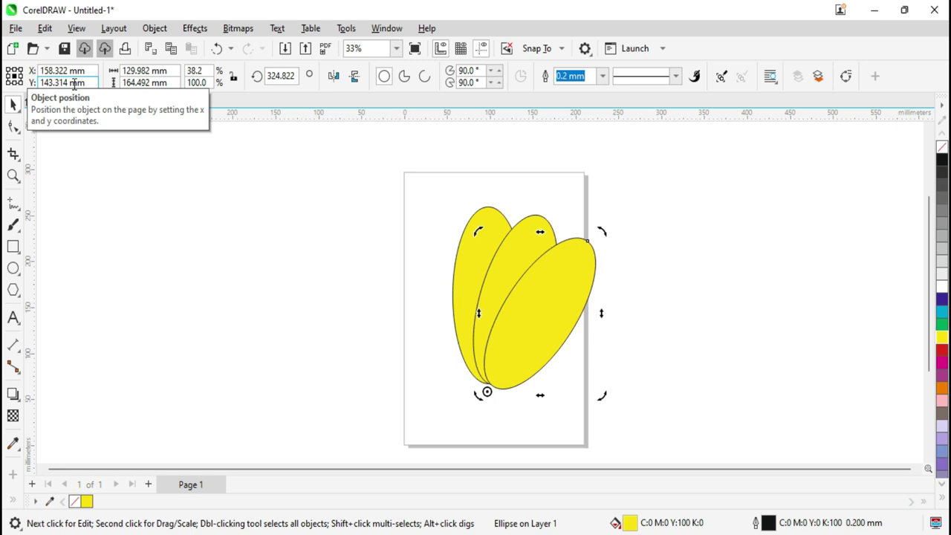
key("ctrl+d")
key("ctrl+d")
key("ctrl+d")
key("ctrl+d")
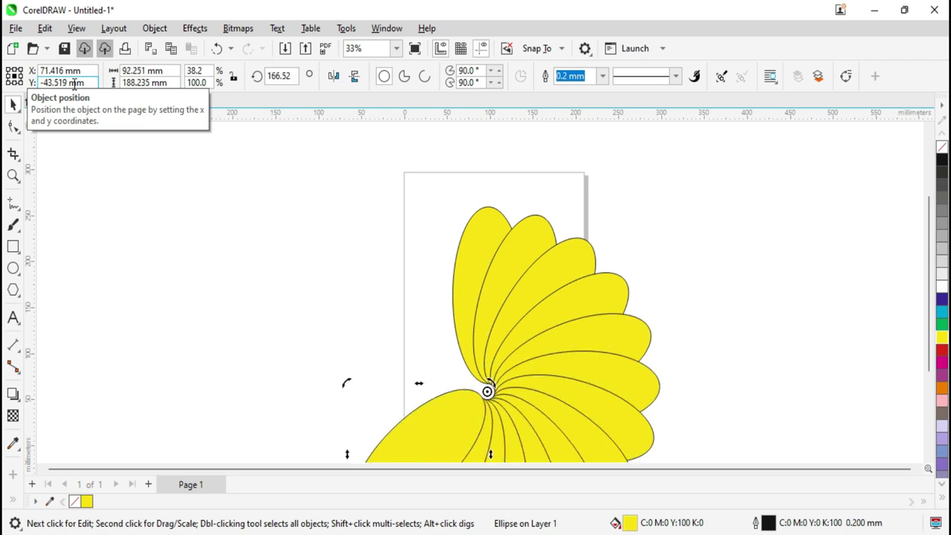
key("ctrl+d")
key("ctrl+d")
key("ctrl+d")
key("ctrl+d")
key("ctrl+d")
key("ctrl+d")
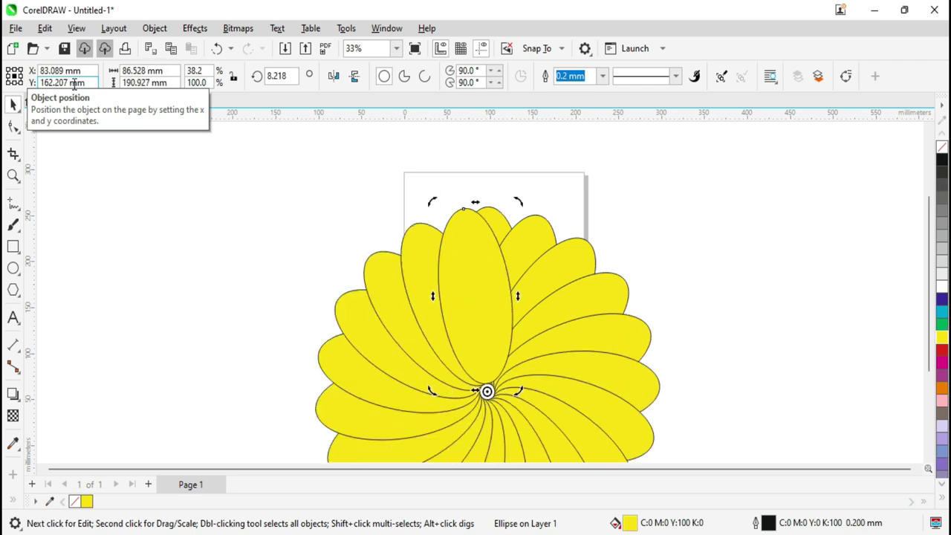
scroll(568, 364, "down", 2)
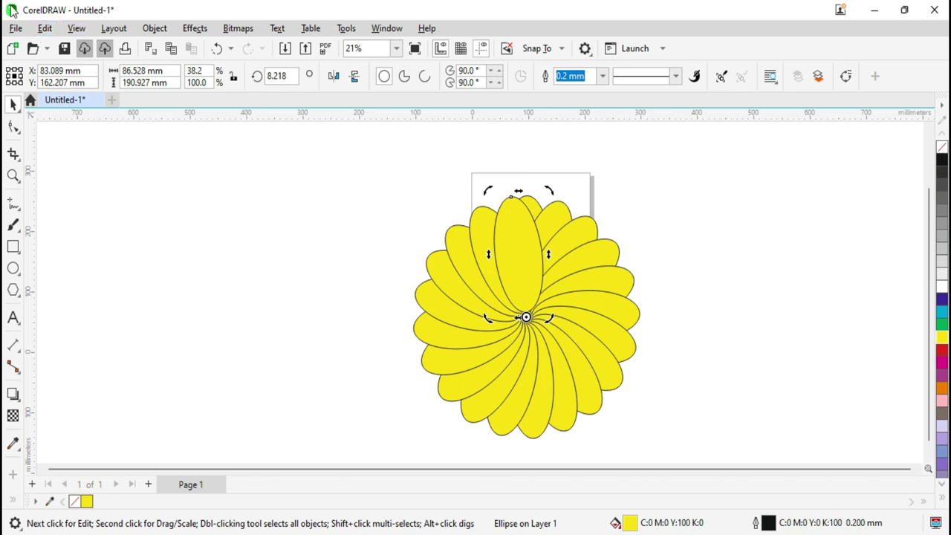
left_click(43, 30)
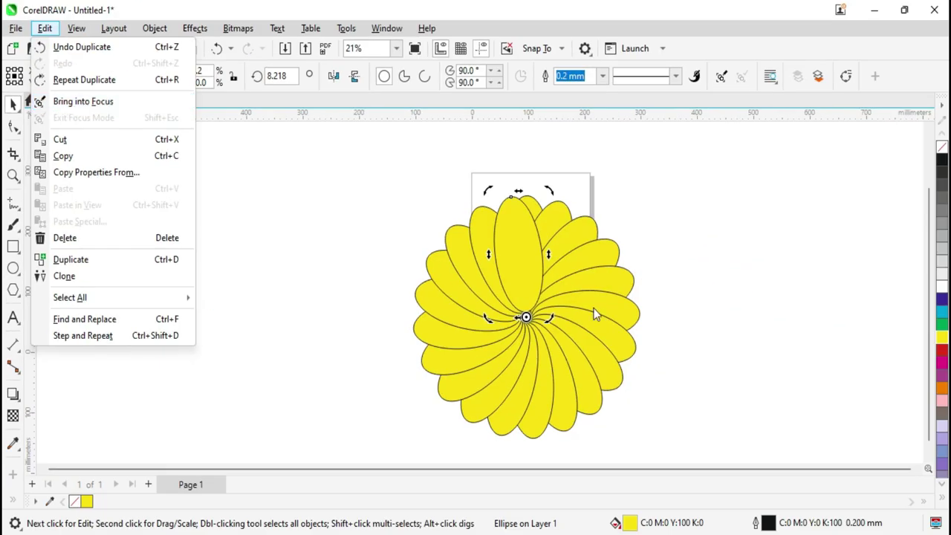
left_click(692, 275)
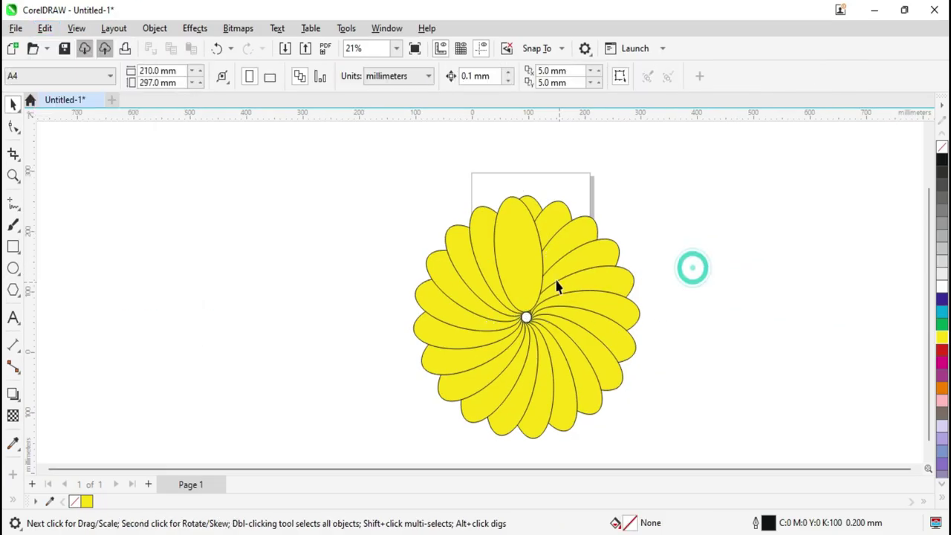
left_click(524, 255)
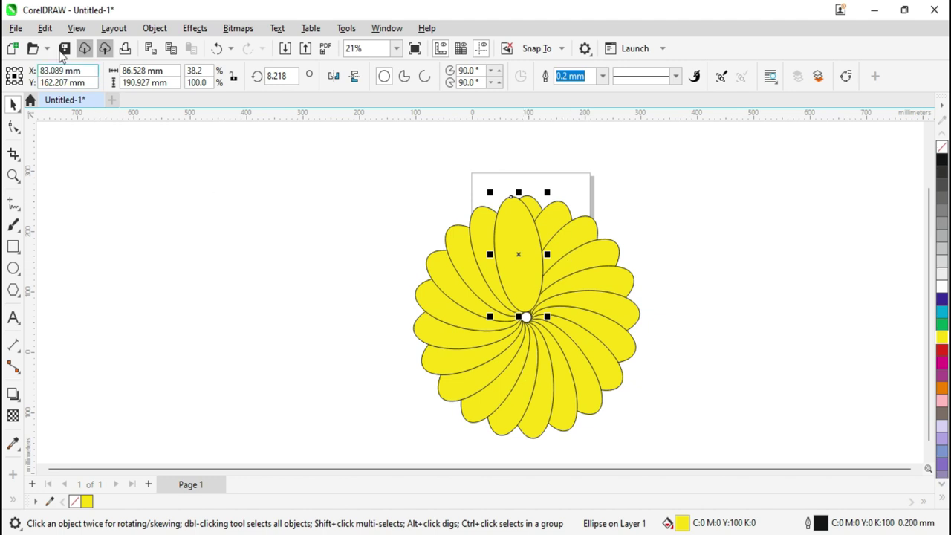
left_click(49, 30)
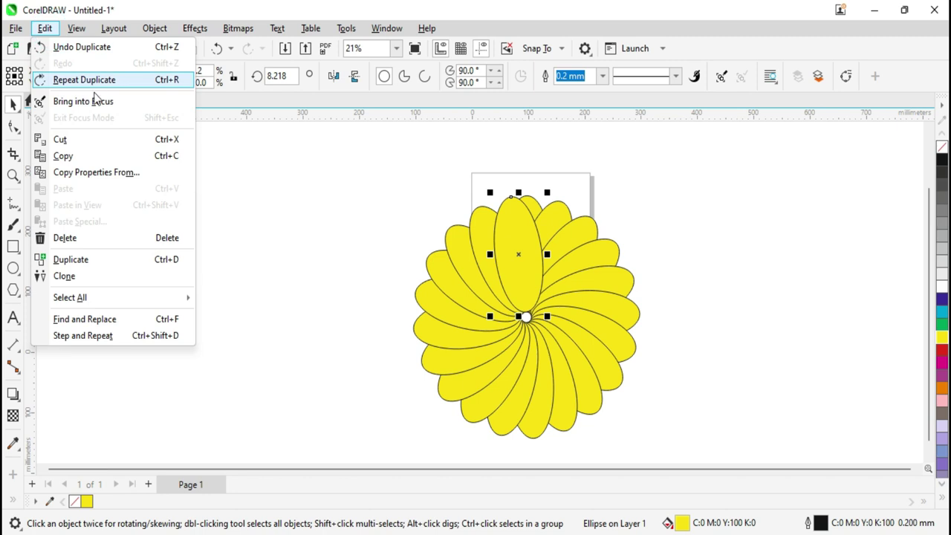
left_click(122, 103)
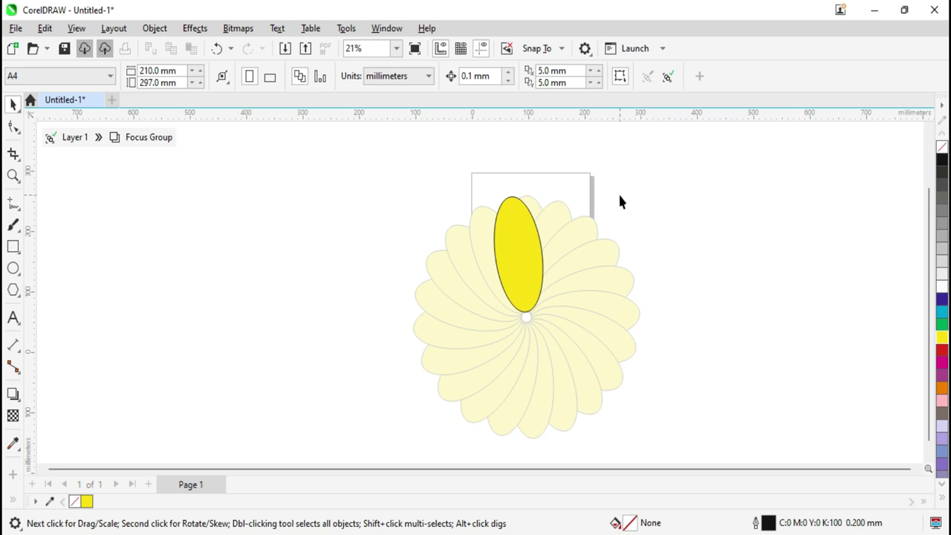
left_click(64, 142)
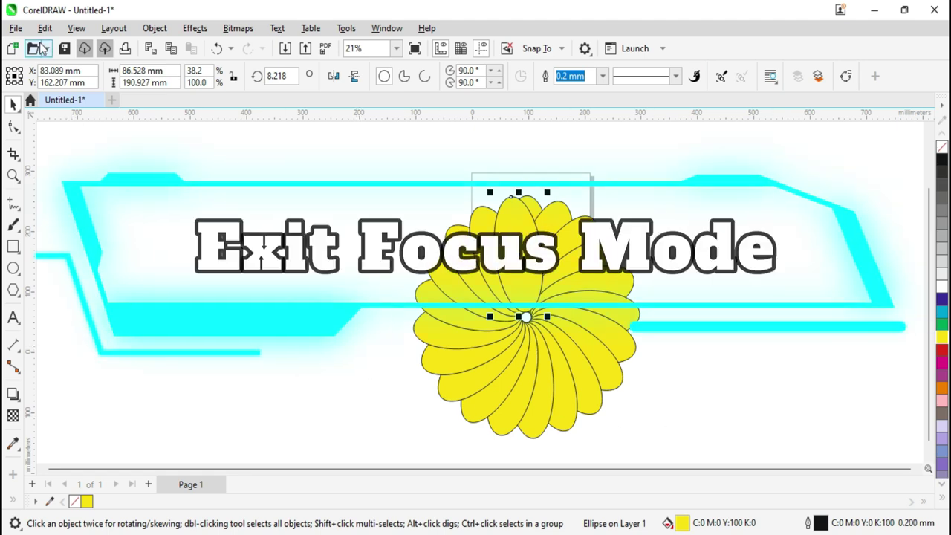
left_click(45, 28)
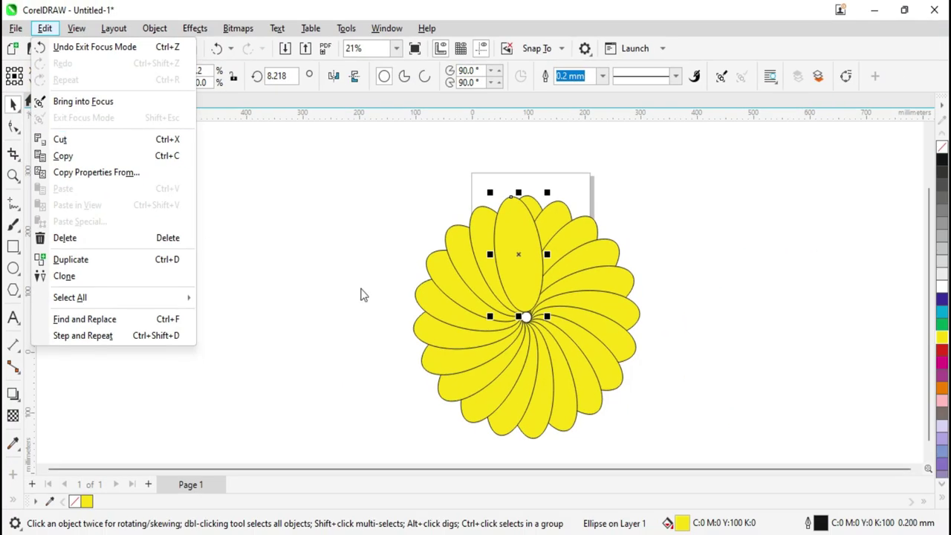
left_click(77, 101)
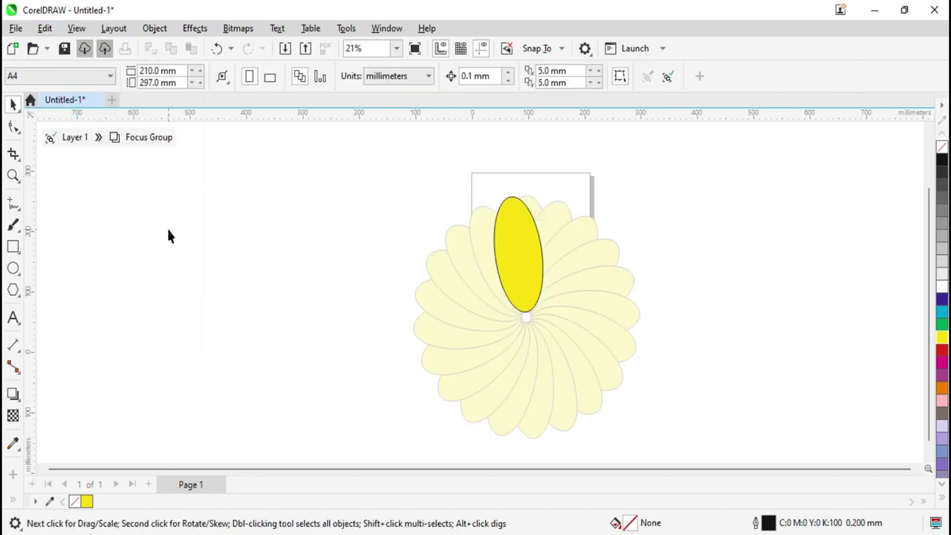
left_click(44, 28)
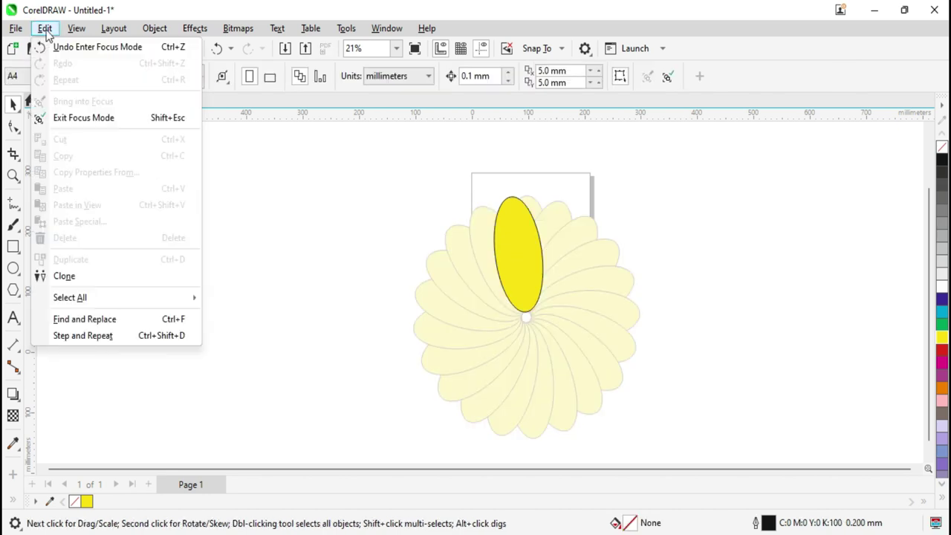
left_click(82, 118)
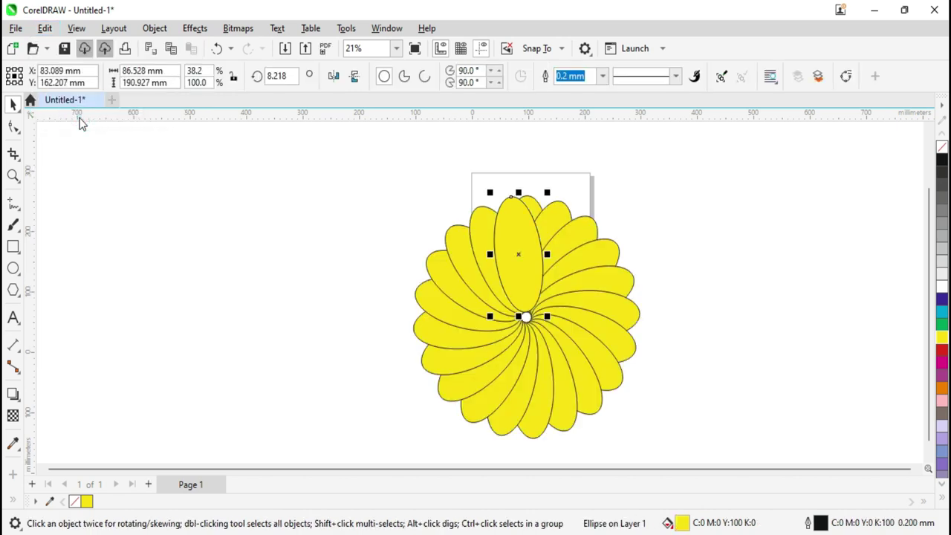
left_click(44, 28)
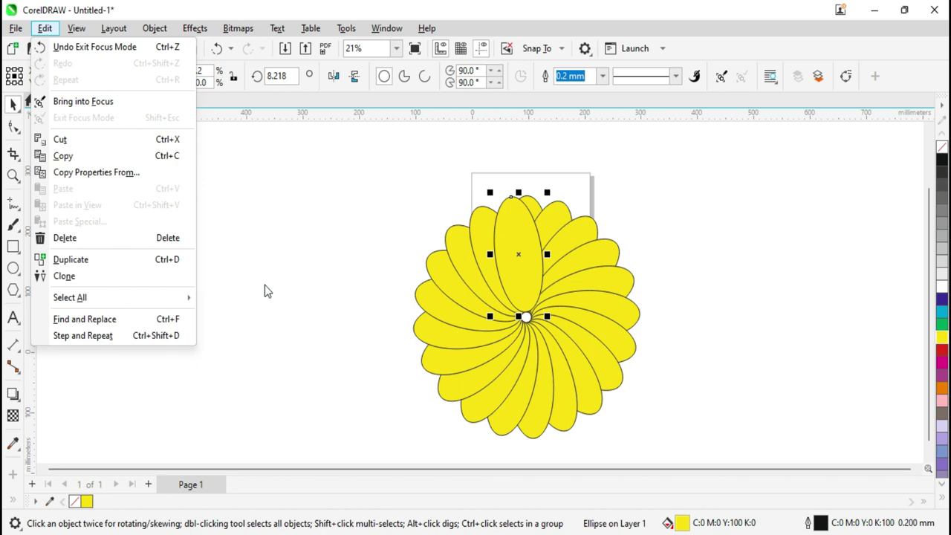
key("Escape")
left_click(261, 282)
left_click(509, 260)
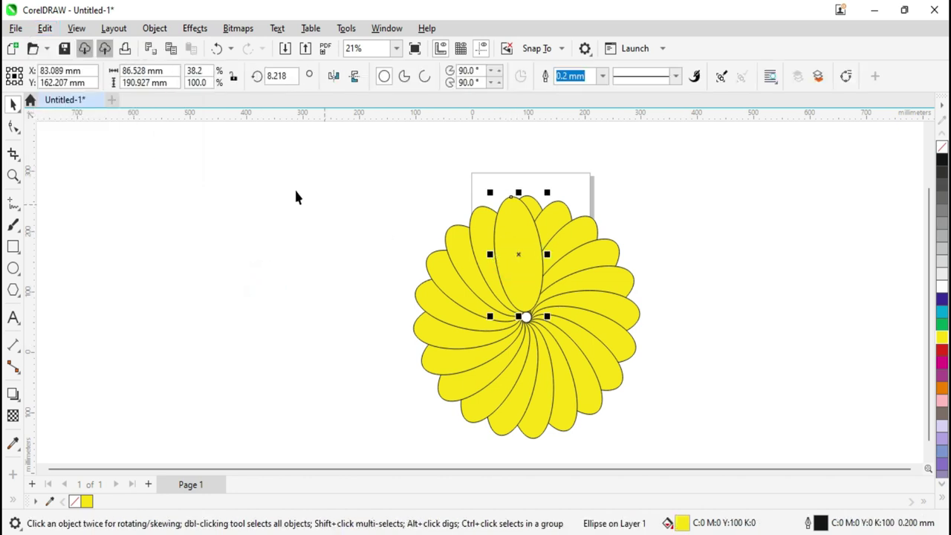
left_click(45, 28)
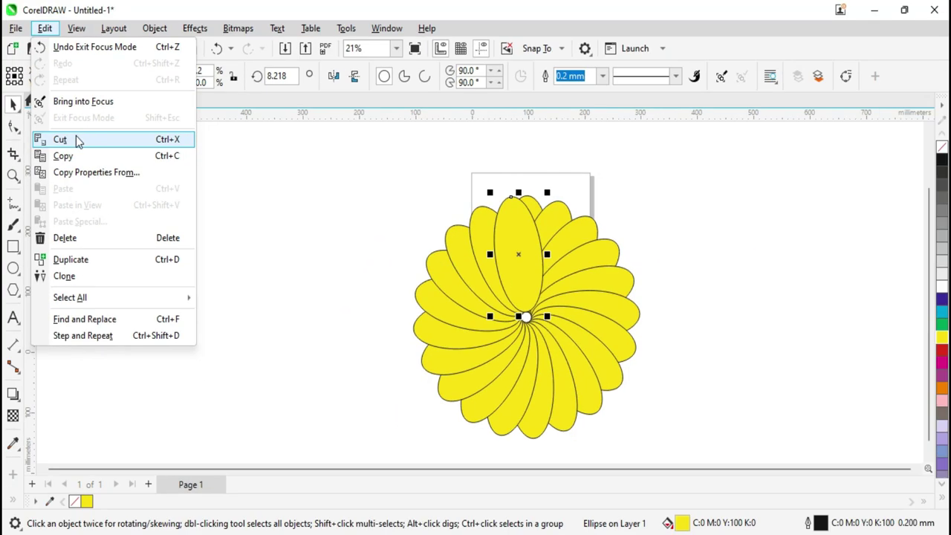
Step: Cut the top petal and paste it alone onto a new page 2, then return to page 1
left_click(78, 139)
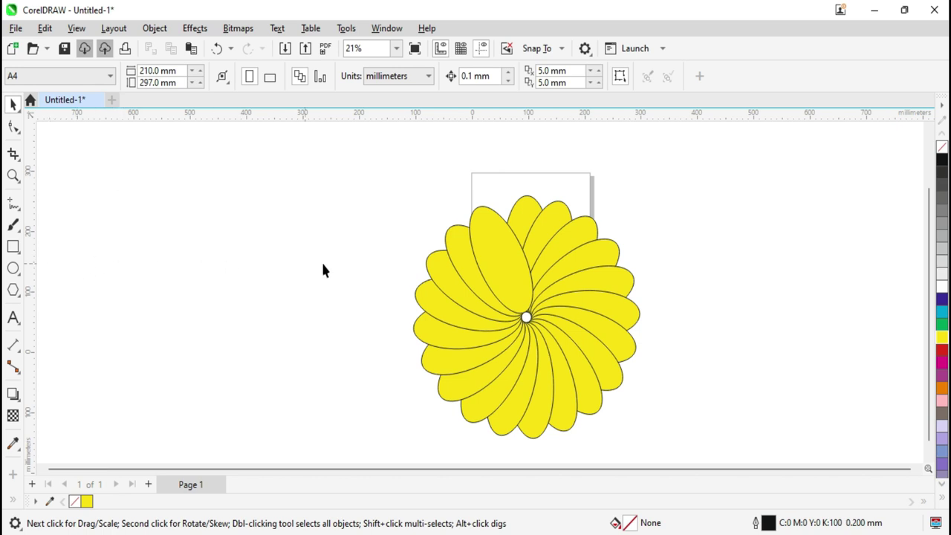
left_click(148, 484)
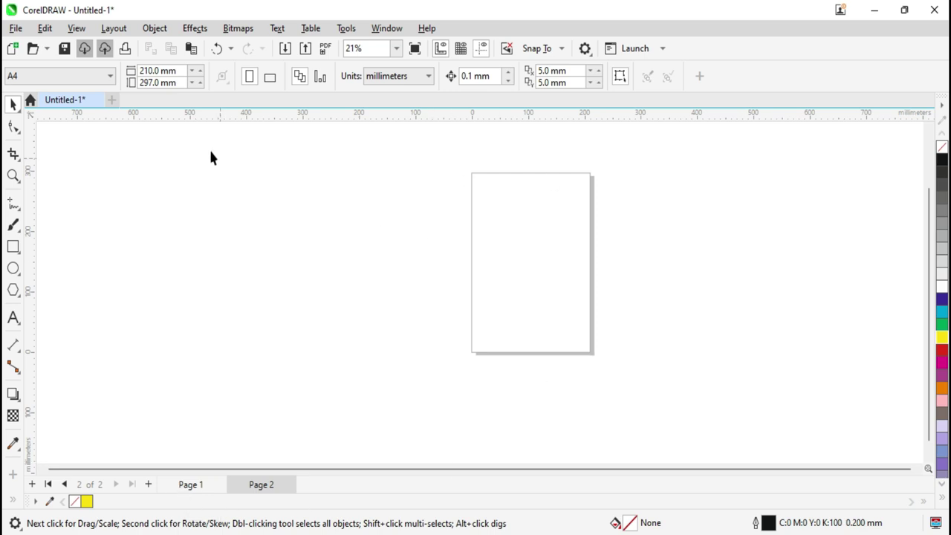
left_click(45, 28)
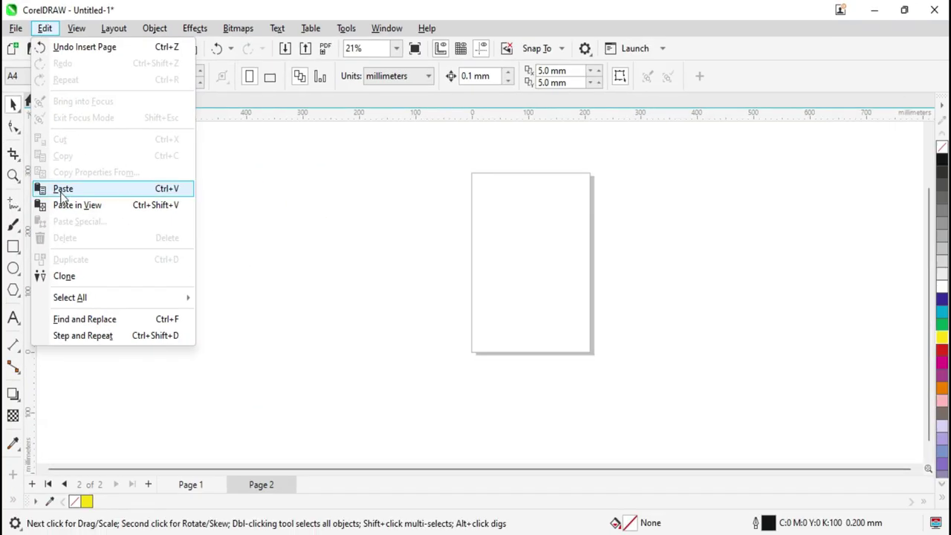
left_click(62, 193)
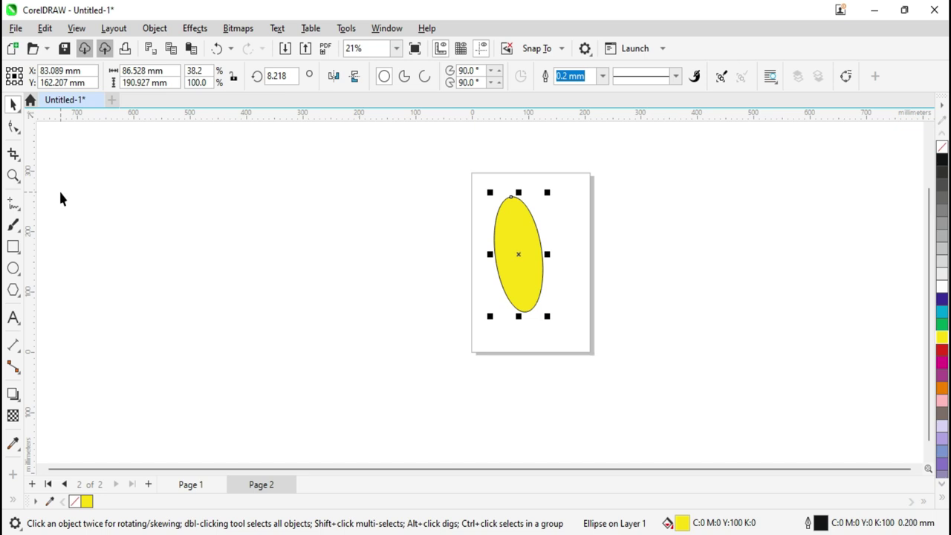
left_click_drag(421, 177, 624, 380)
left_click(45, 29)
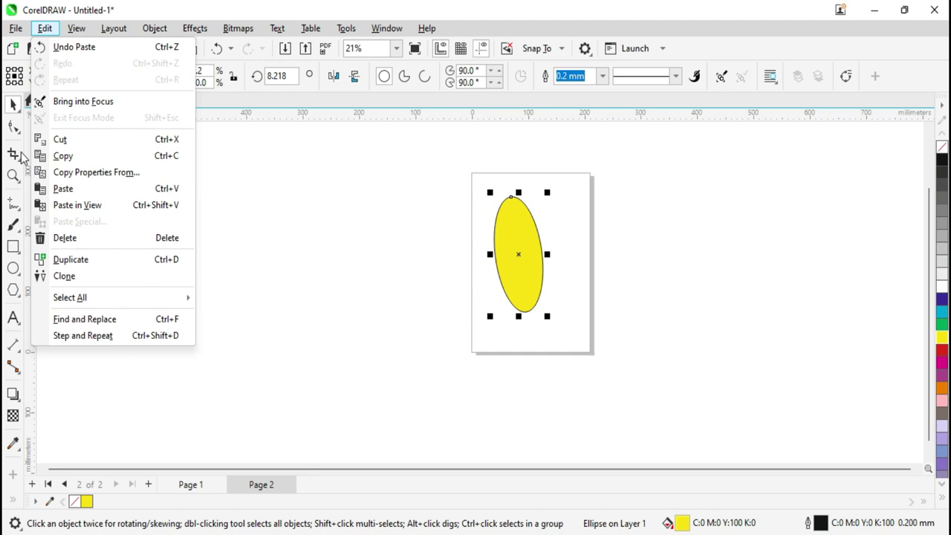
left_click(190, 485)
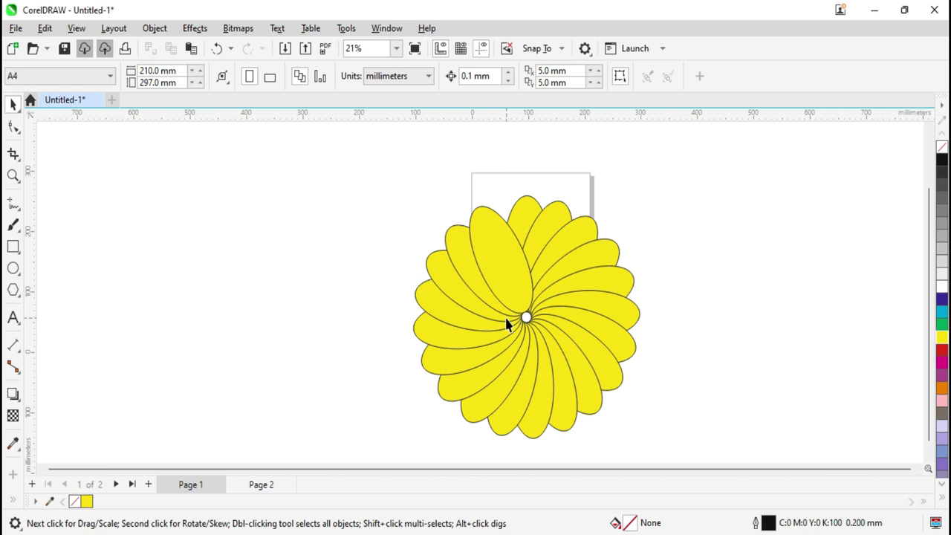
Step: Copy a flower petal and paste it onto page 2
left_click(511, 285)
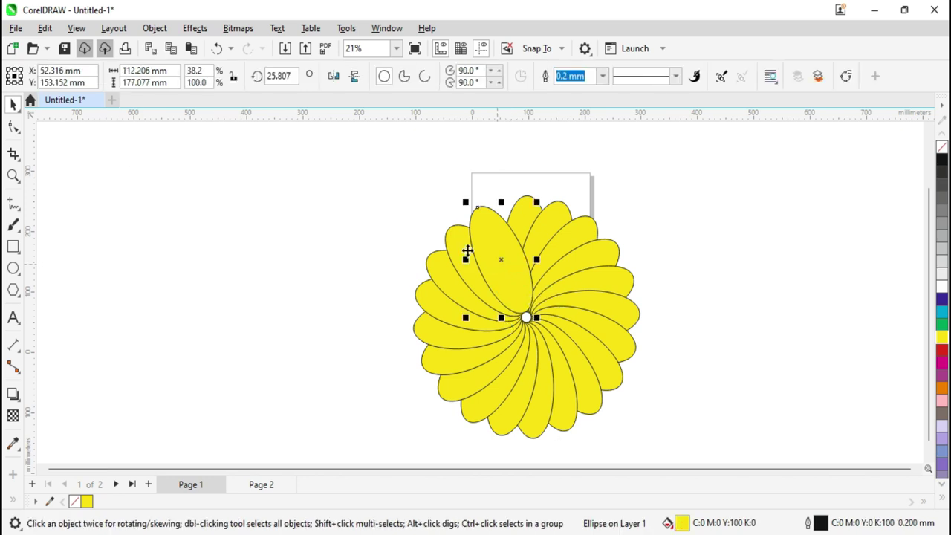
left_click(46, 30)
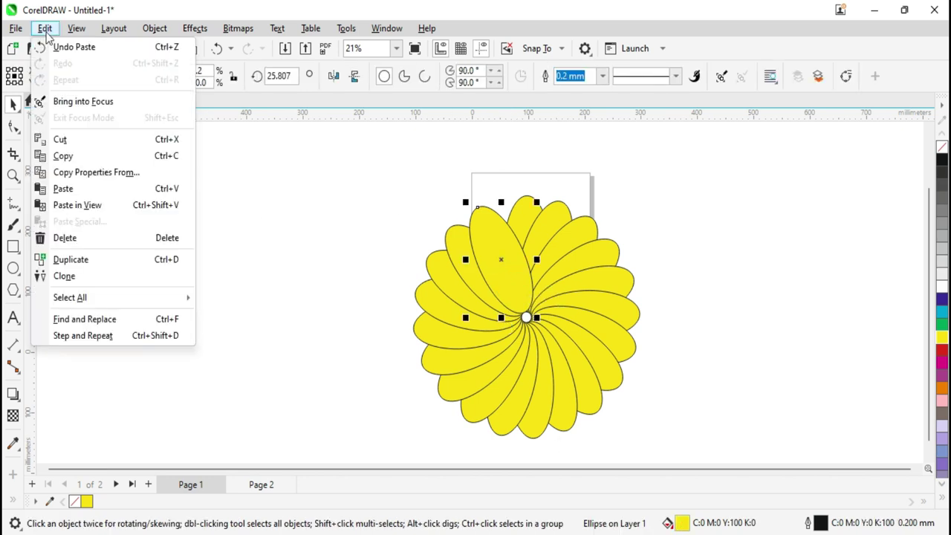
left_click(95, 157)
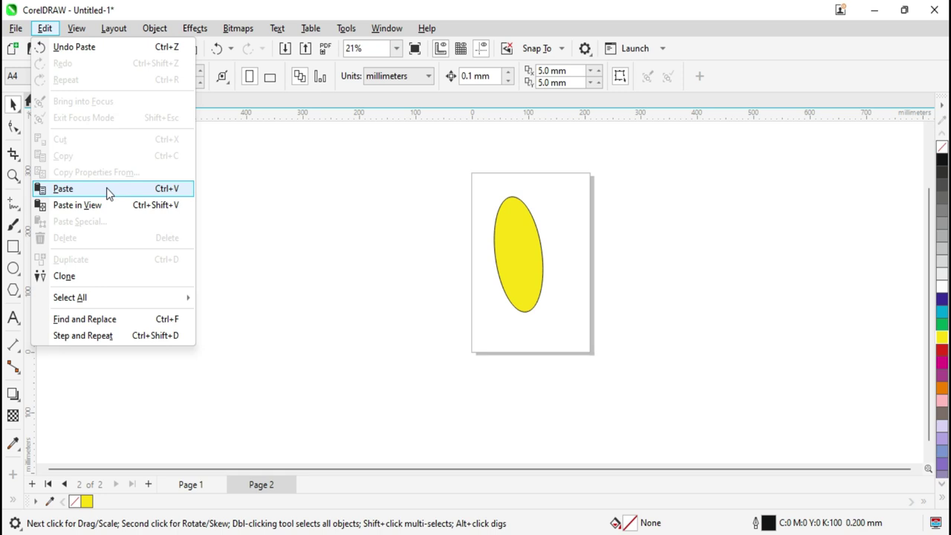
left_click(106, 190)
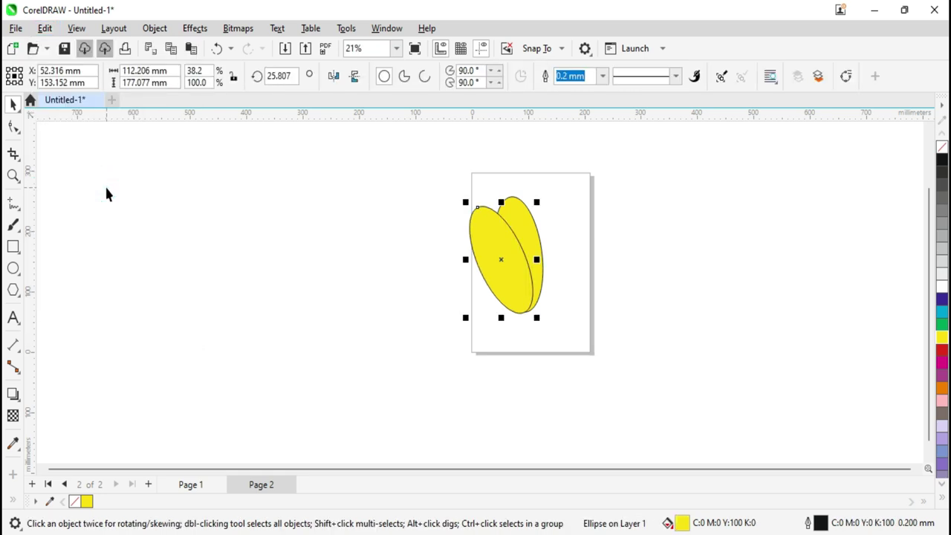
Step: Select the tilted petal on page 1, then view the two ellipses on page 2
left_click(179, 485)
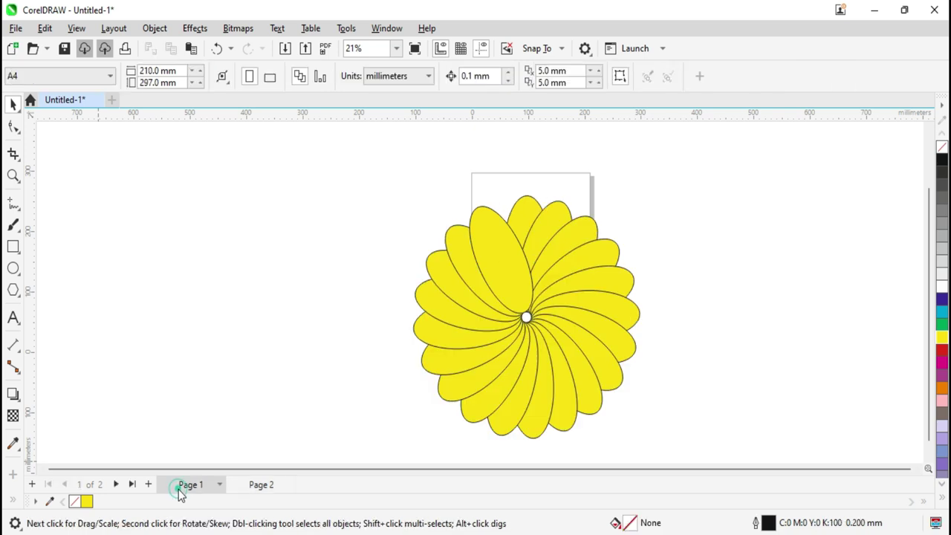
left_click(508, 283)
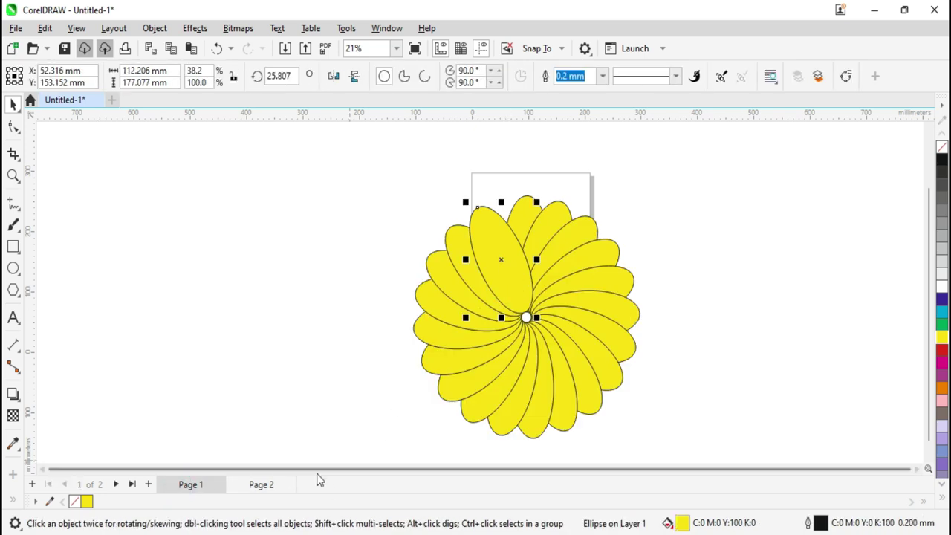
left_click(260, 486)
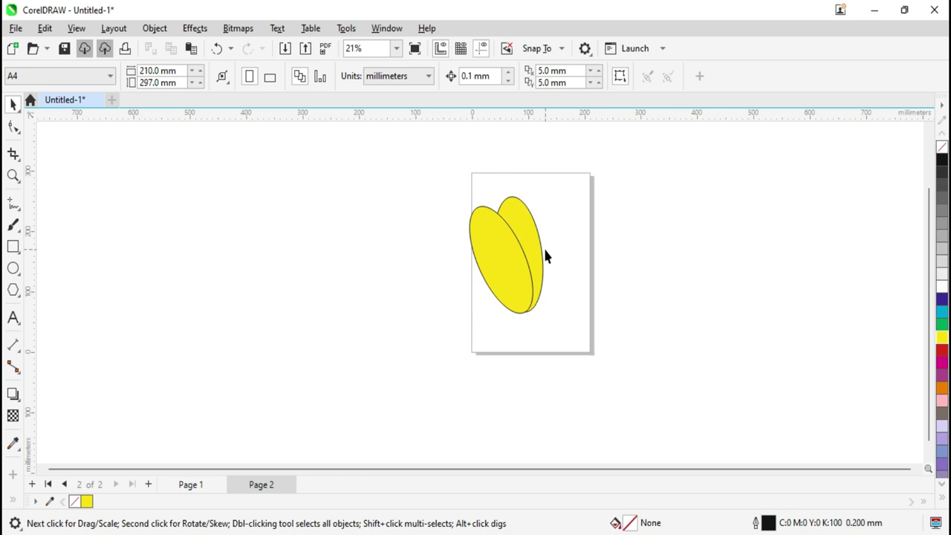
left_click(45, 28)
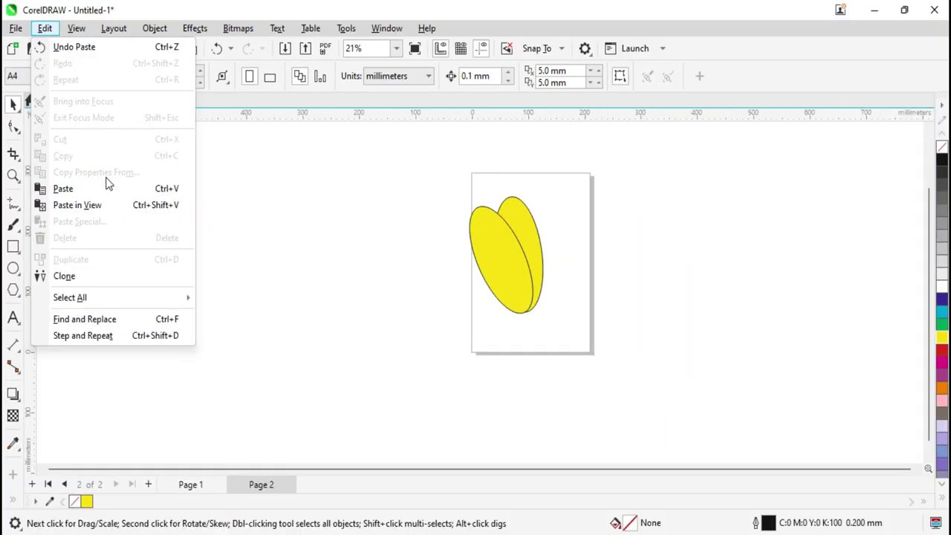
left_click(261, 184)
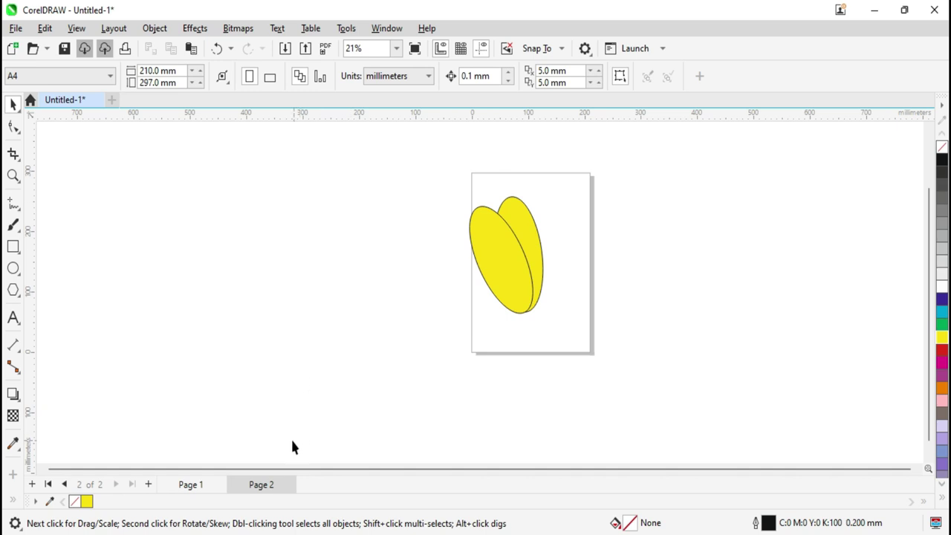
Step: Add page 3 and type the text EXCEL INFOTECH on it
left_click(148, 483)
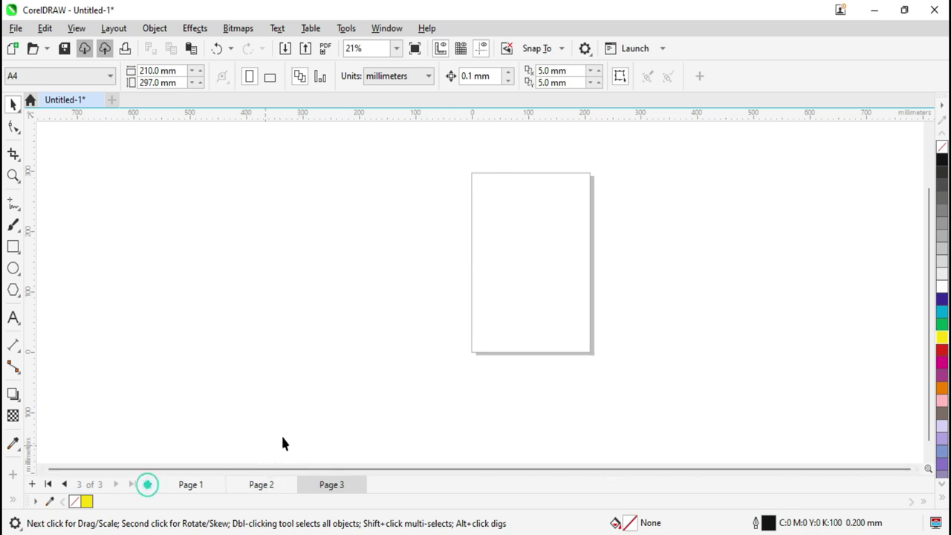
left_click(12, 317)
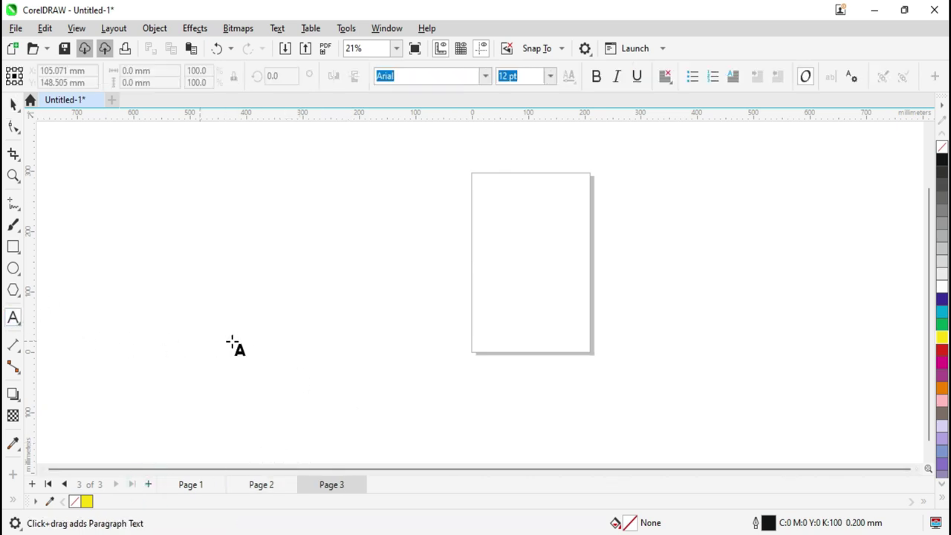
left_click(308, 236)
type("EXCEL INFOTECH")
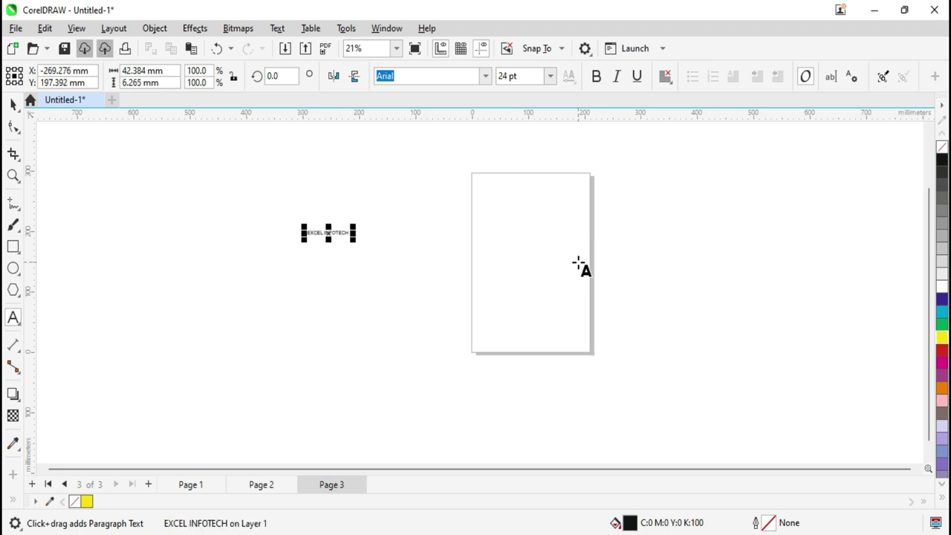
key("shift+F2")
scroll(485, 304, "down", 2)
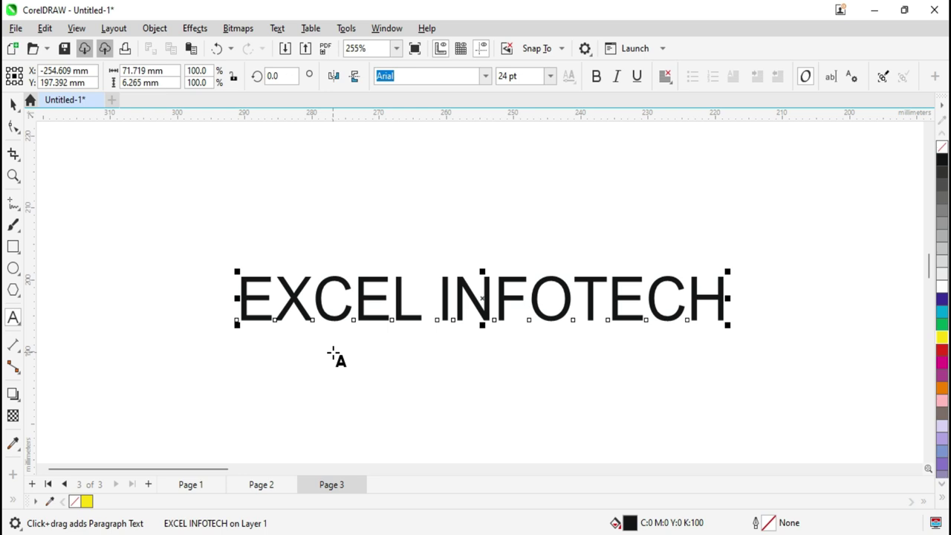
Step: Set EXCEL INFOTECH in Arial Rounded MT Bold with a cyan fill
left_click(485, 76)
left_click(481, 142)
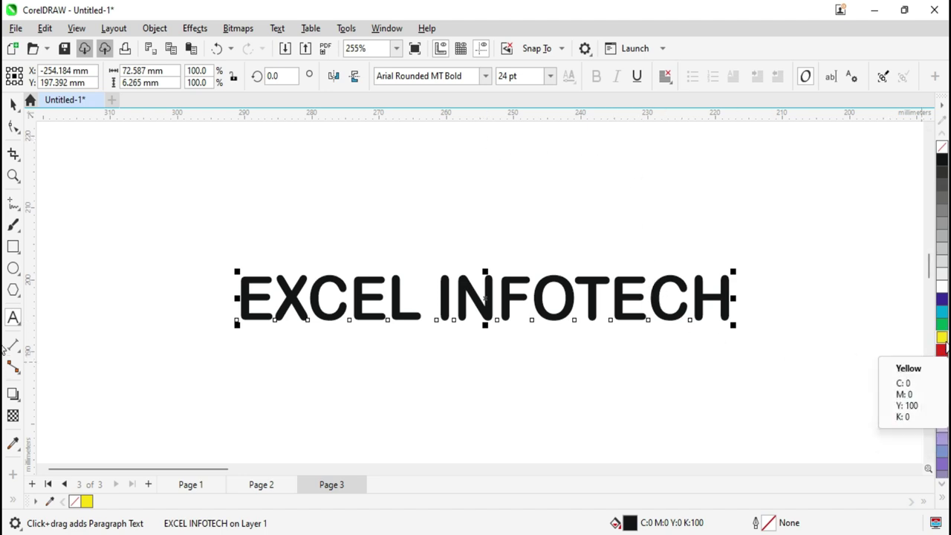
left_click(942, 312)
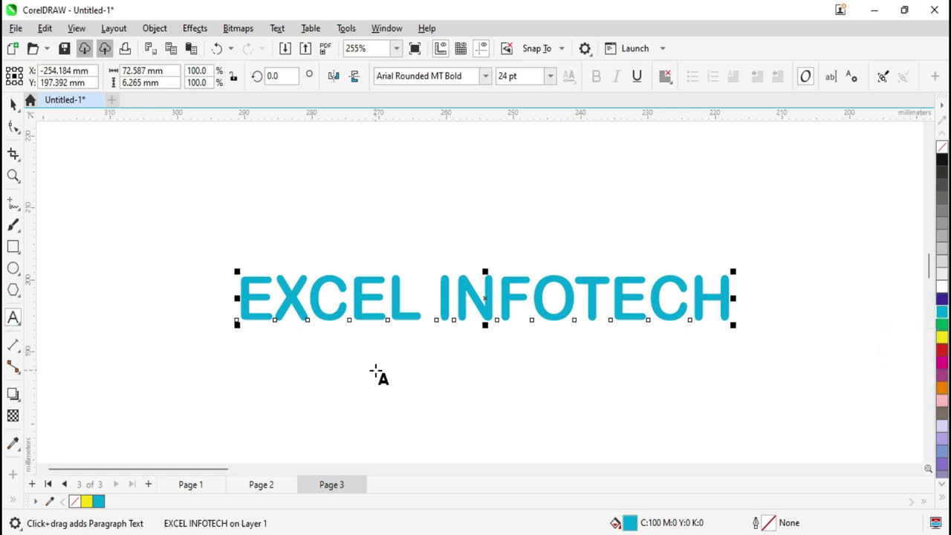
key("F12")
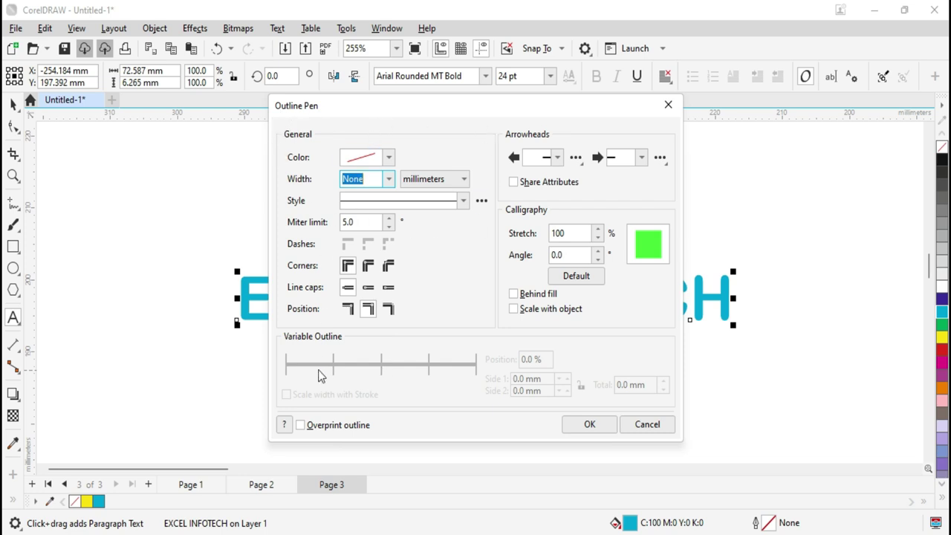
Step: Give the text a 0.5 mm calligraphic outline with a slanted, stretched nib
left_click(389, 179)
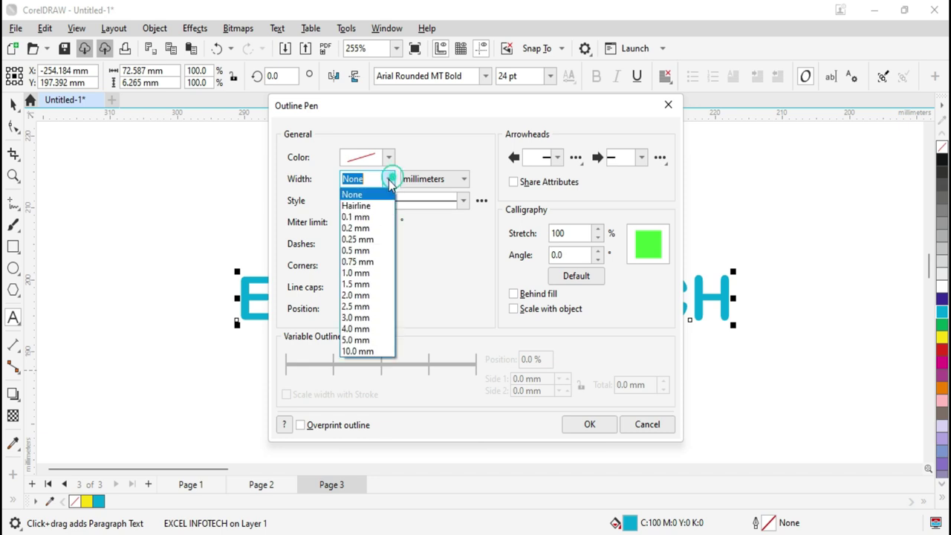
left_click(372, 250)
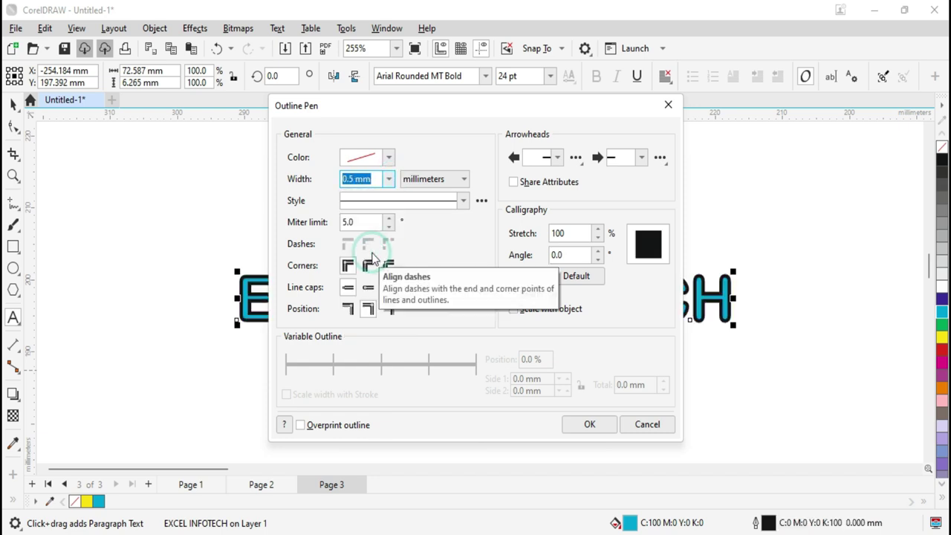
left_click_drag(407, 102, 633, 118)
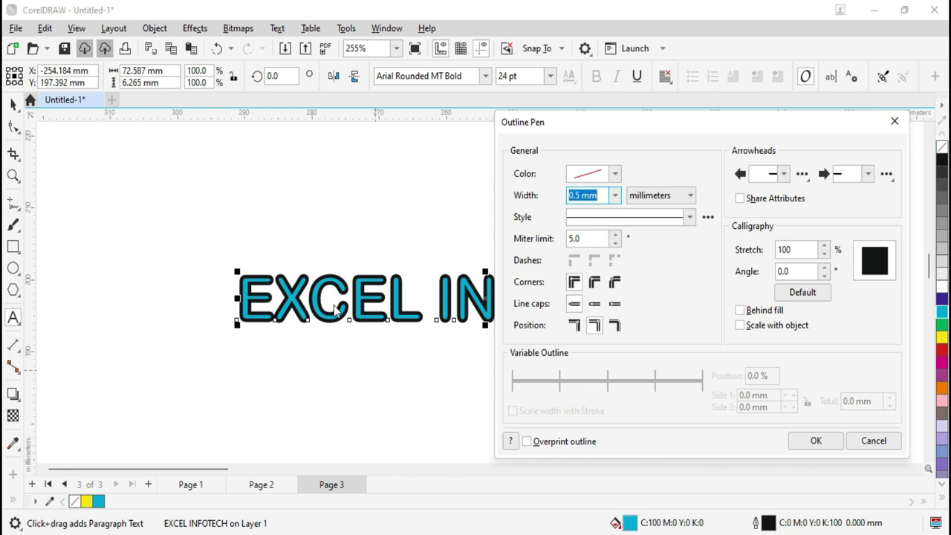
left_click_drag(874, 260, 878, 260)
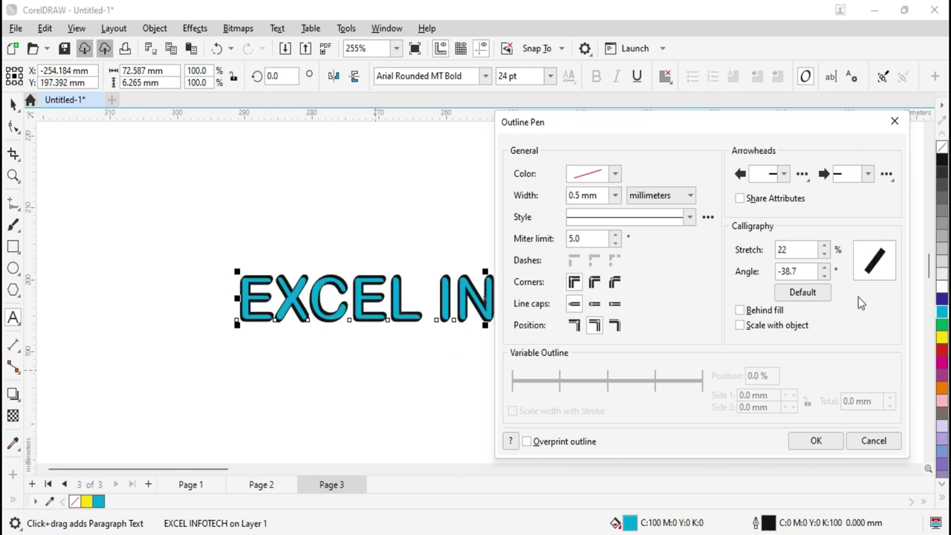
mouse_move(868, 269)
left_mouse_down()
mouse_move(877, 262)
mouse_move(867, 268)
left_mouse_up()
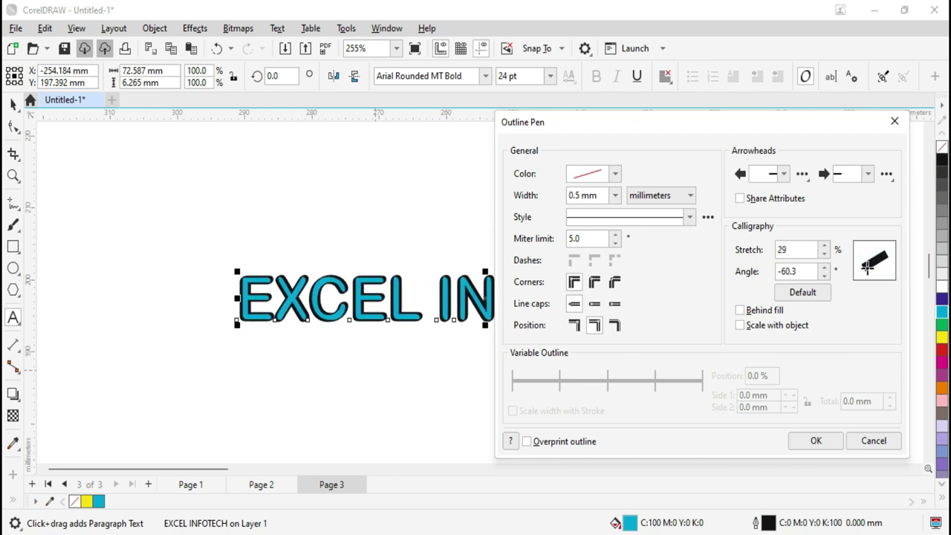
left_click(815, 440)
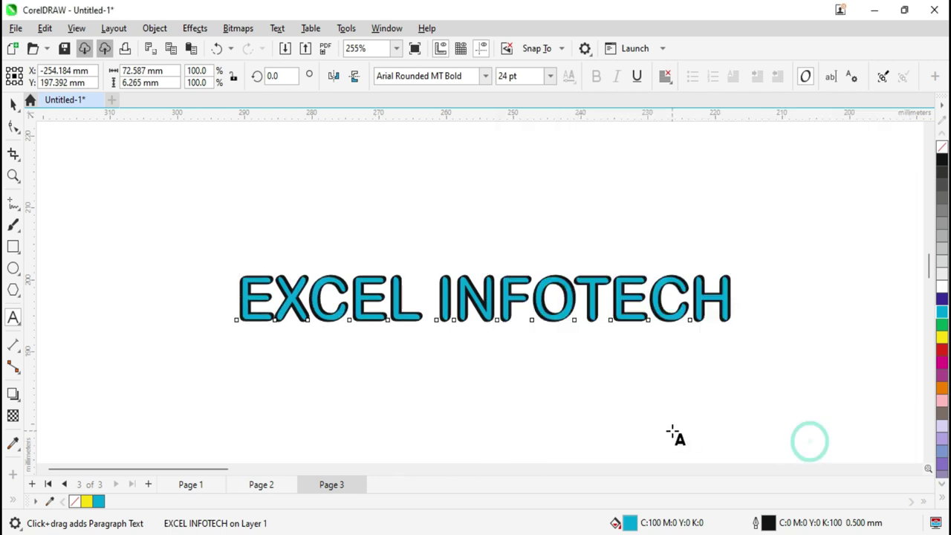
Step: Colour the text outline red, then change it to yellow
scroll(691, 290, "up", 2)
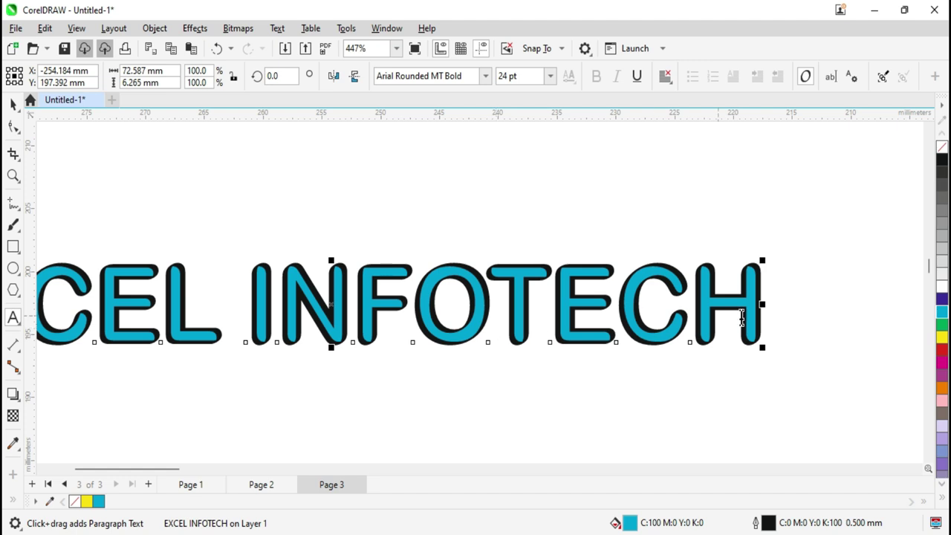
right_click(942, 350)
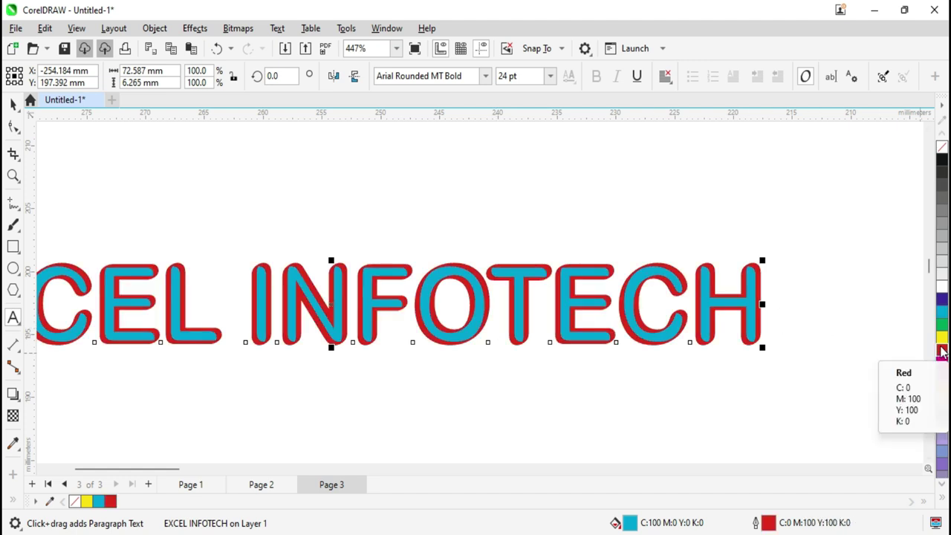
right_click(941, 338)
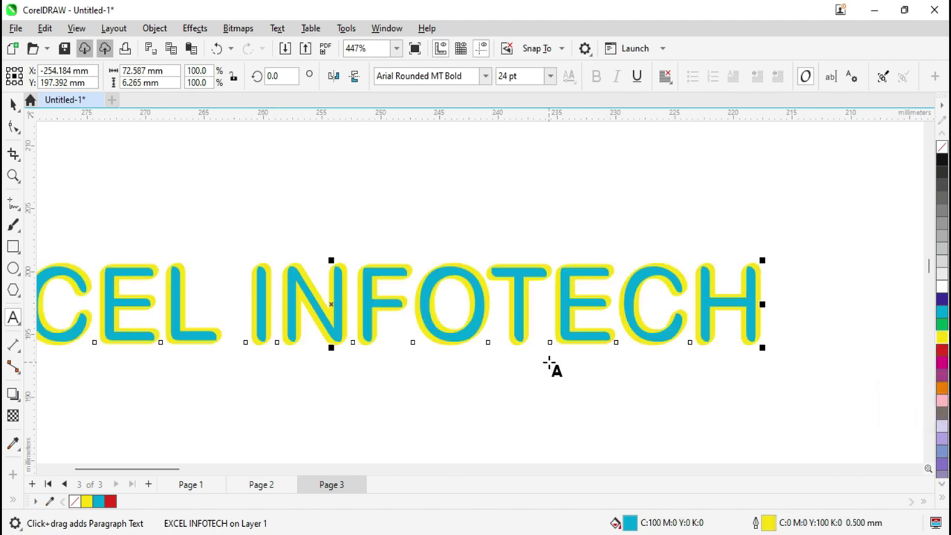
scroll(557, 367, "down", 2)
scroll(262, 326, "up", 4)
scroll(261, 328, "down", 3)
scroll(261, 327, "down", 1)
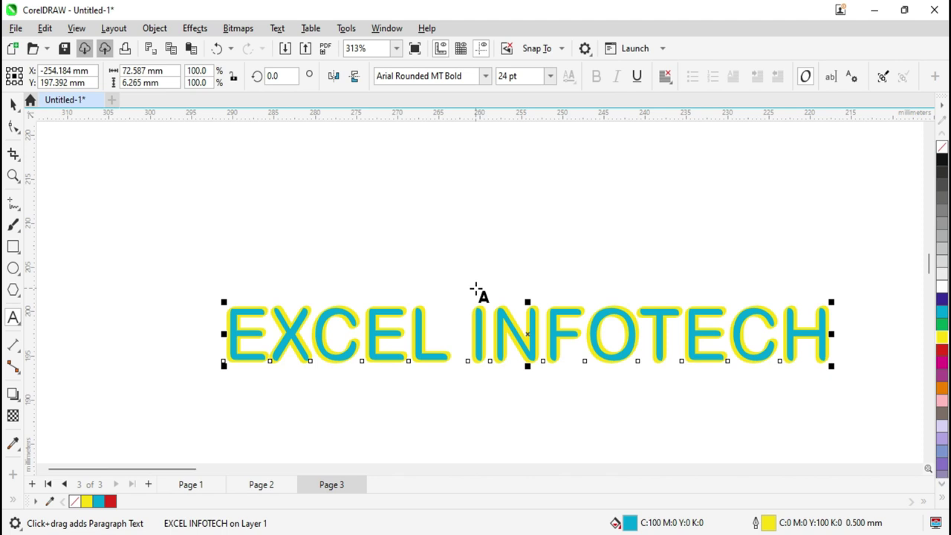
left_click(138, 222)
Step: Type a black Arial line reading COMPUTER INSTITUTE above the EXCEL INFOTECH logo
scroll(424, 260, "down", 1)
scroll(416, 264, "down", 3)
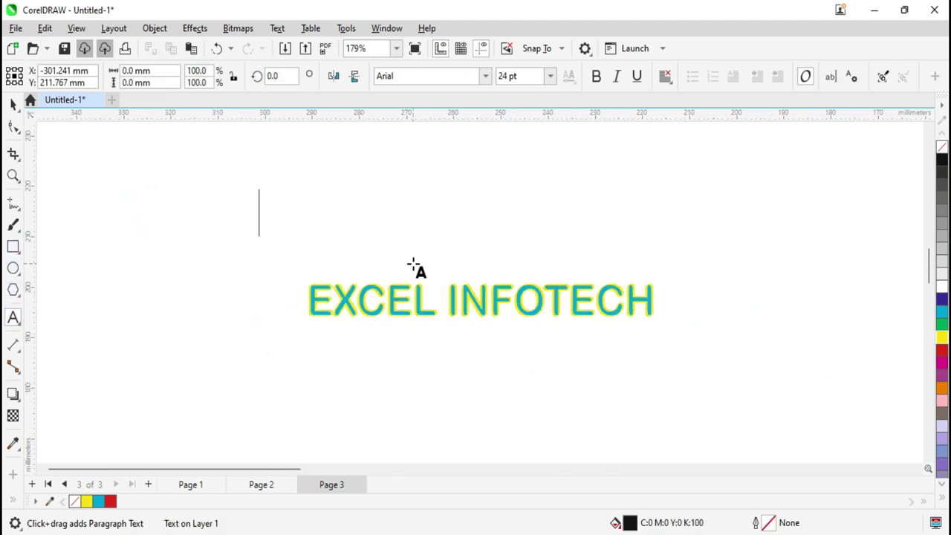
type("COMPUTER")
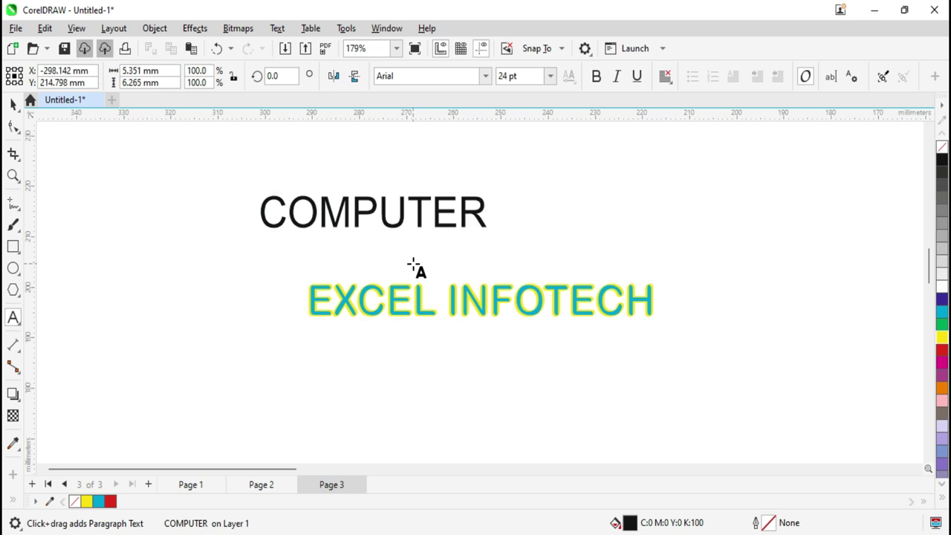
type(" INSTITUTE")
left_click(13, 104)
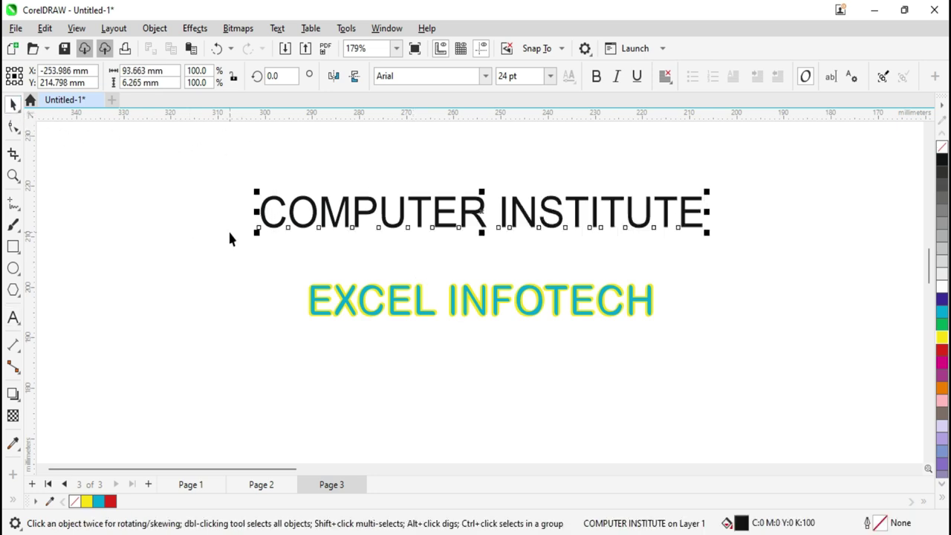
Step: Select the new COMPUTER INSTITUTE line with the Pick tool and bring up the Edit menu
left_click(342, 304)
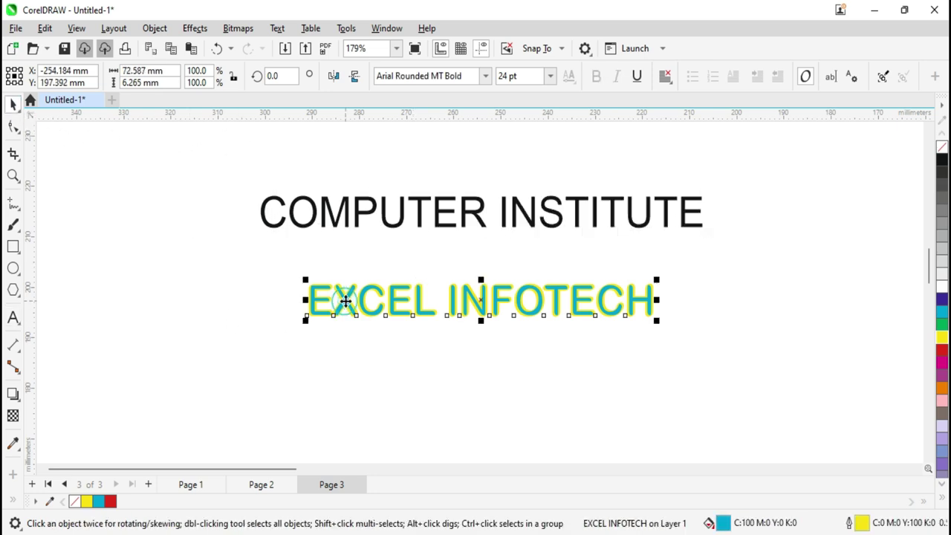
scroll(345, 301, "up", 5)
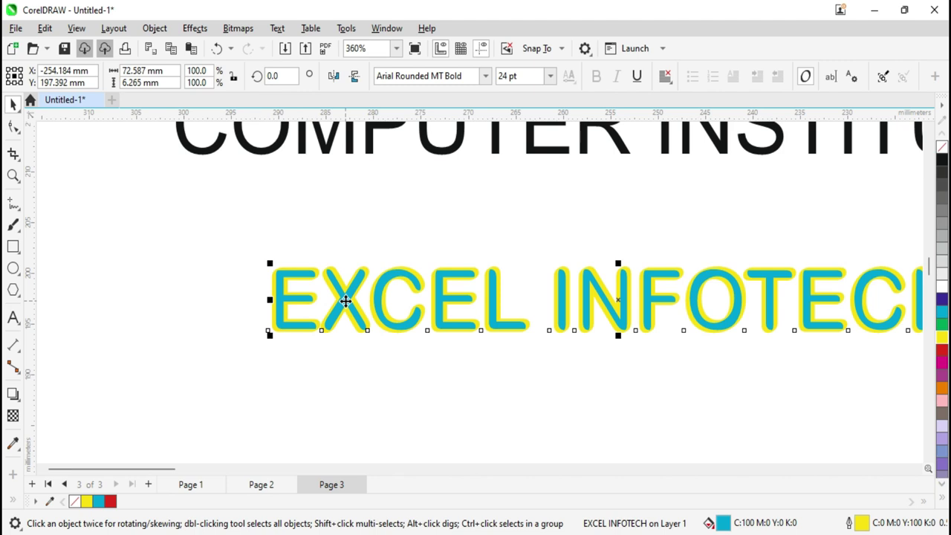
scroll(346, 301, "down", 3)
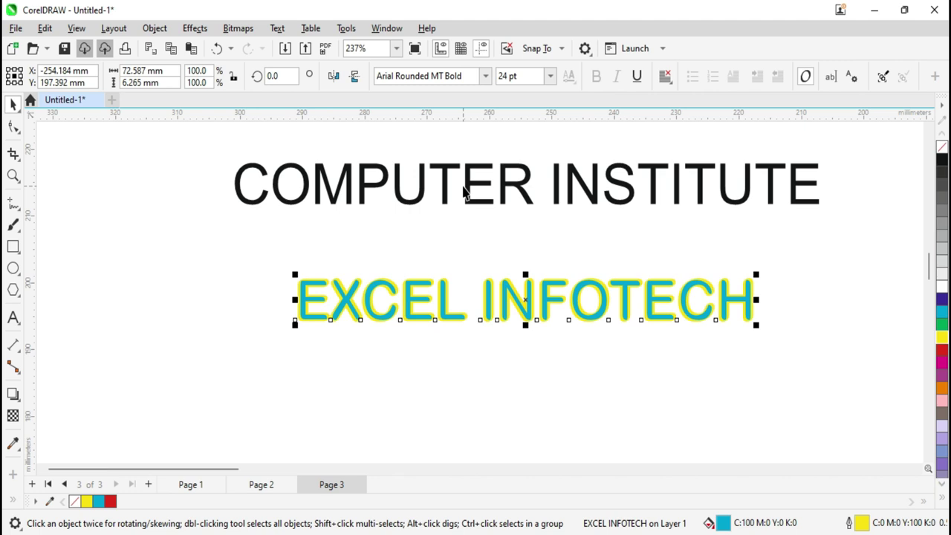
left_click(372, 295)
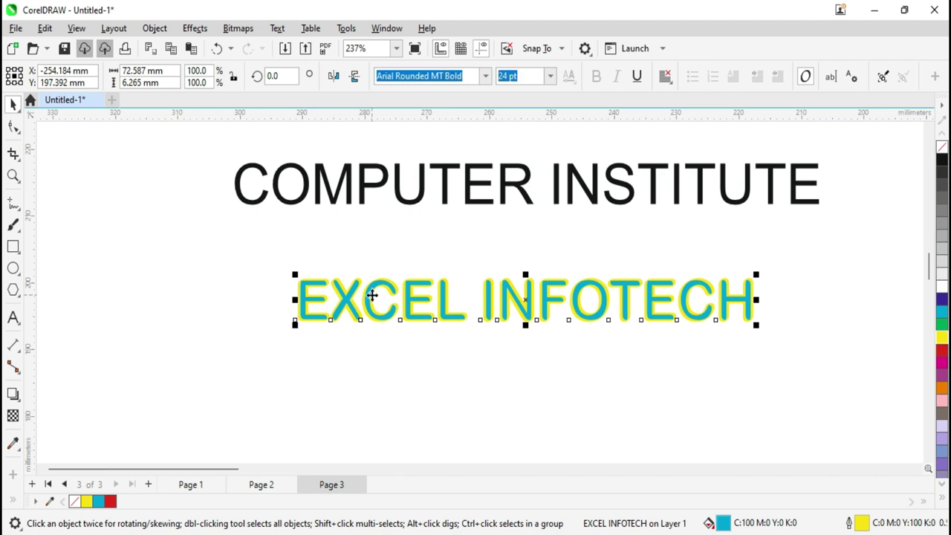
left_click(468, 179)
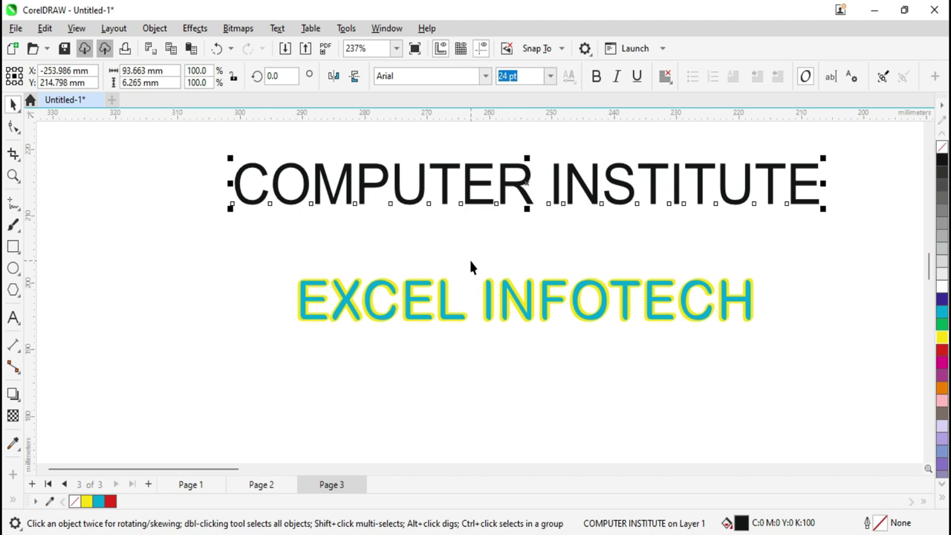
left_click(45, 28)
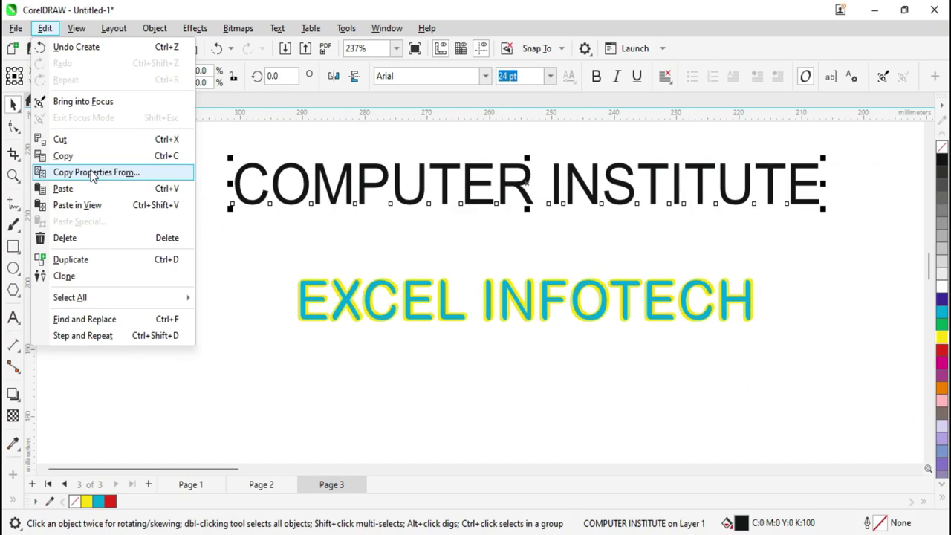
Step: Start Copy Properties From with Outline Pen, Outline Color, Fill and Text Properties all ticked
left_click(89, 170)
mouse_move(425, 202)
left_mouse_down()
mouse_move(153, 271)
mouse_move(739, 267)
mouse_move(672, 235)
left_mouse_up()
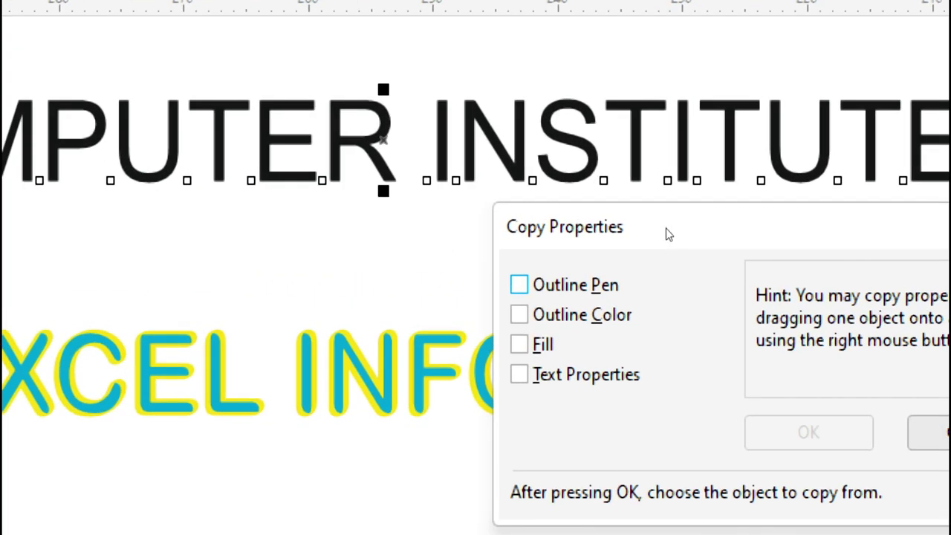
left_click(598, 261)
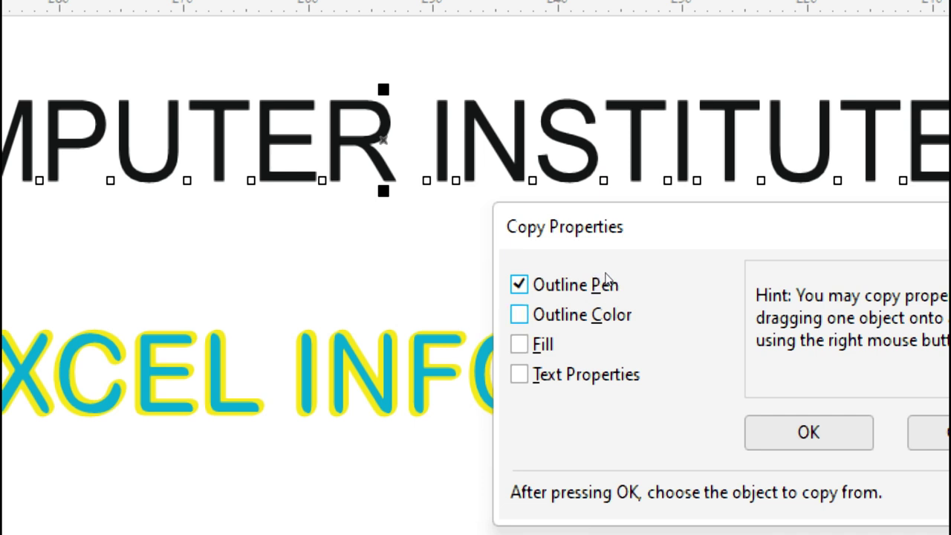
key("space")
key("Tab")
key("Tab")
key("shift+Tab")
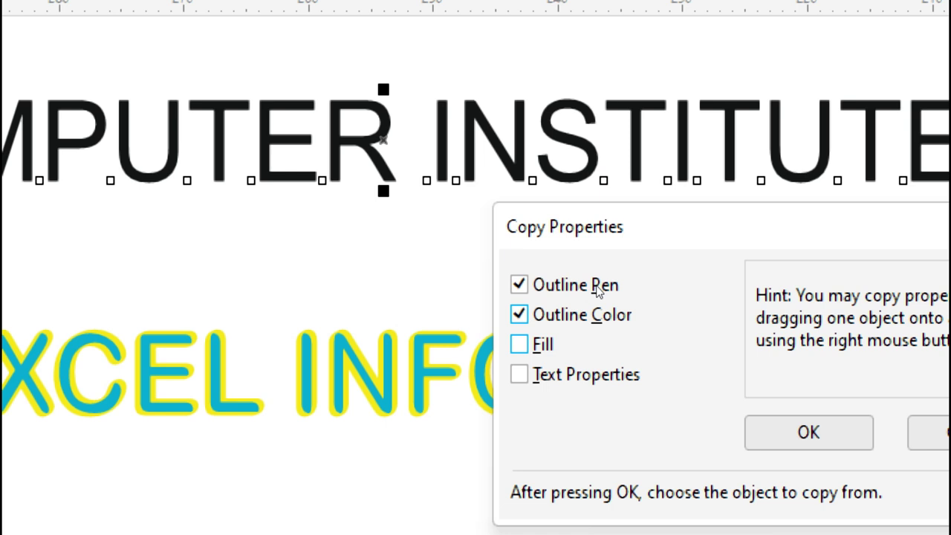
key("shift+Tab")
key("Tab")
key("space")
key("Tab")
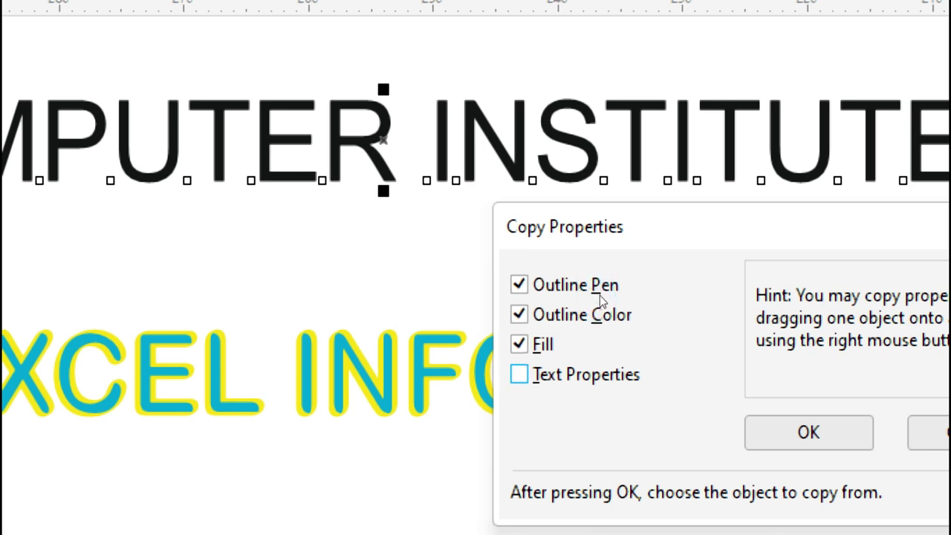
key("space")
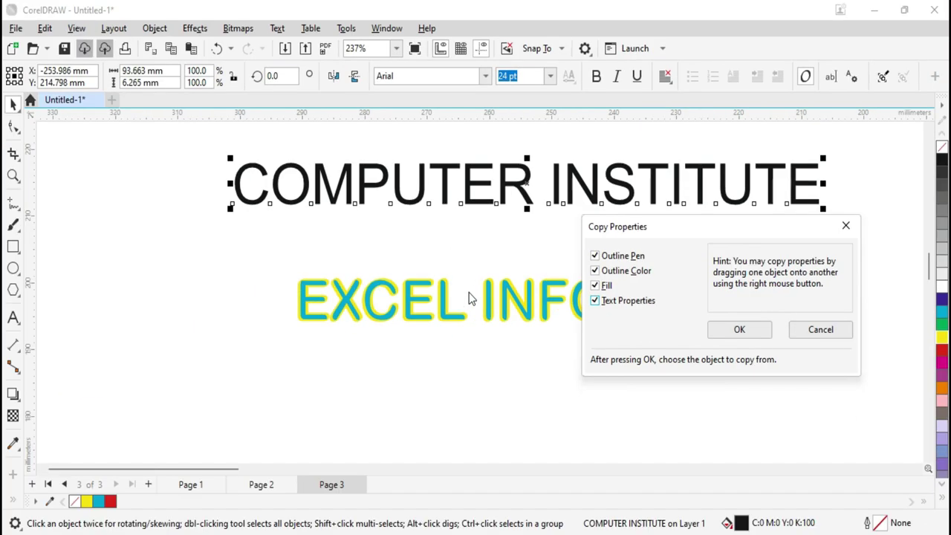
Step: Copy EXCEL INFOTECH's cyan 24 pt, yellow-outlined style onto COMPUTER INSTITUTE, then show the Edit menu
left_click(722, 332)
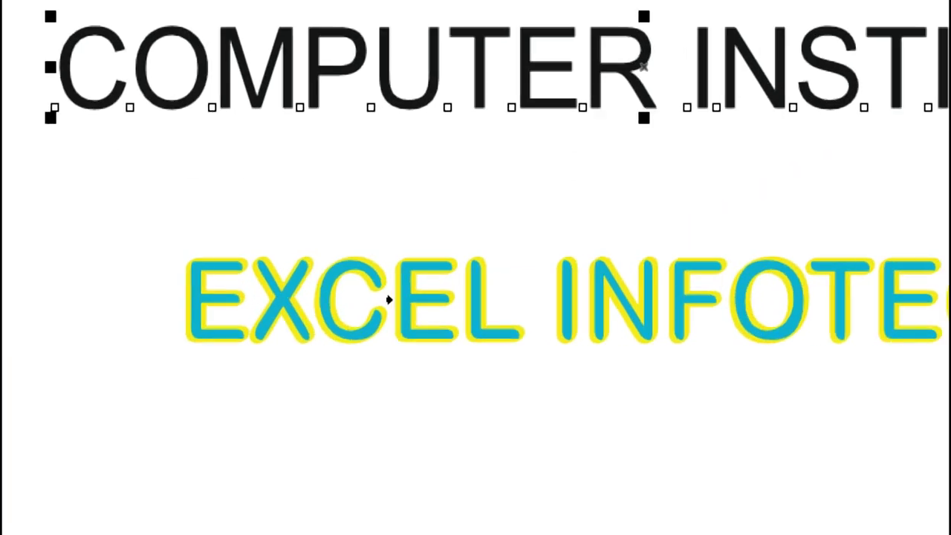
left_click(343, 296)
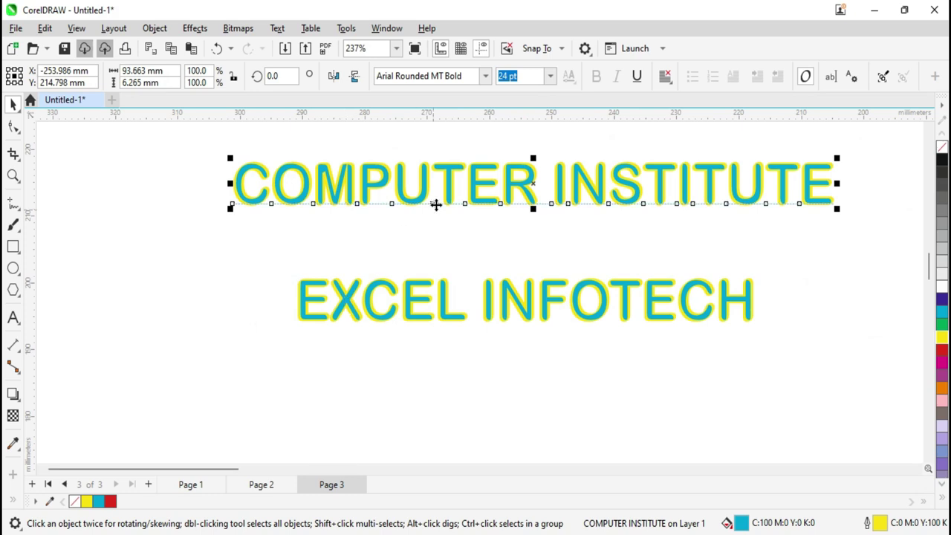
scroll(442, 178, "up", 2)
scroll(447, 168, "up", 2)
scroll(447, 169, "up", 1)
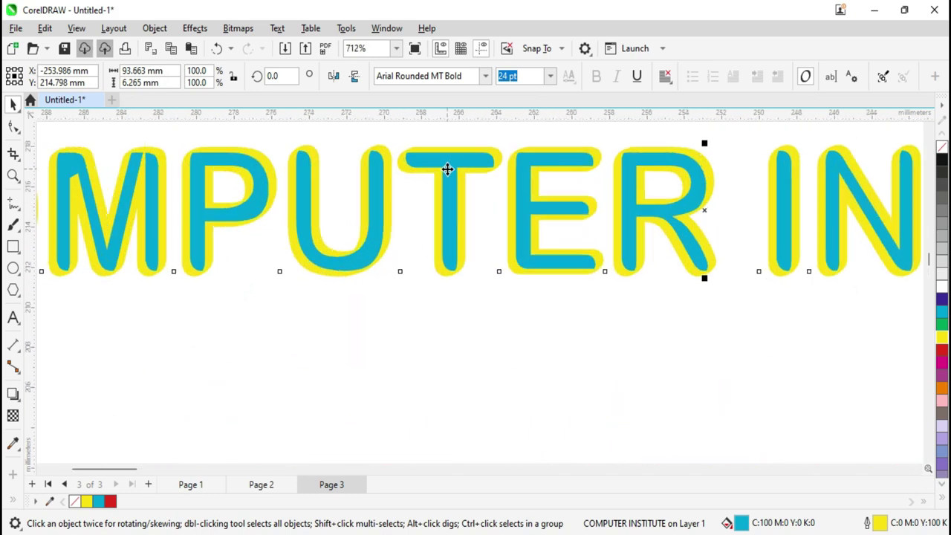
scroll(444, 172, "down", 4)
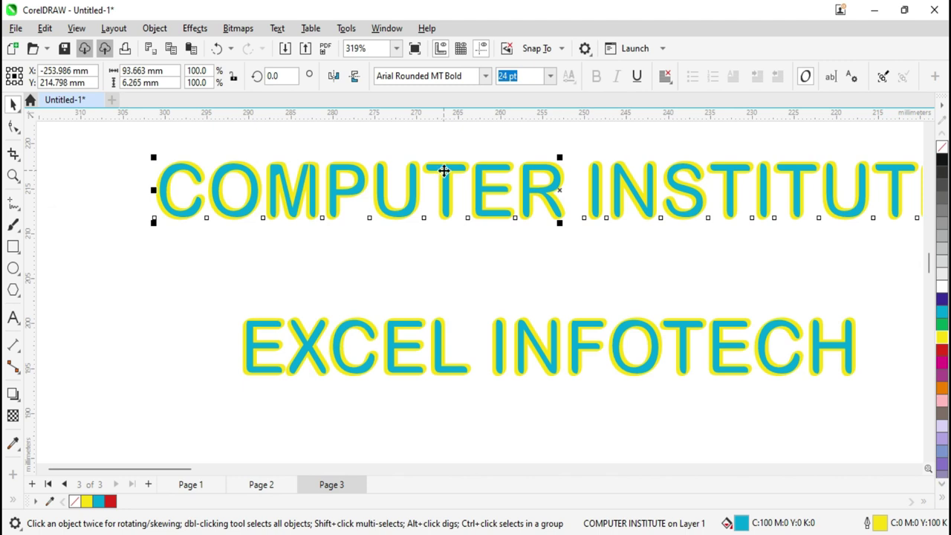
left_click(45, 28)
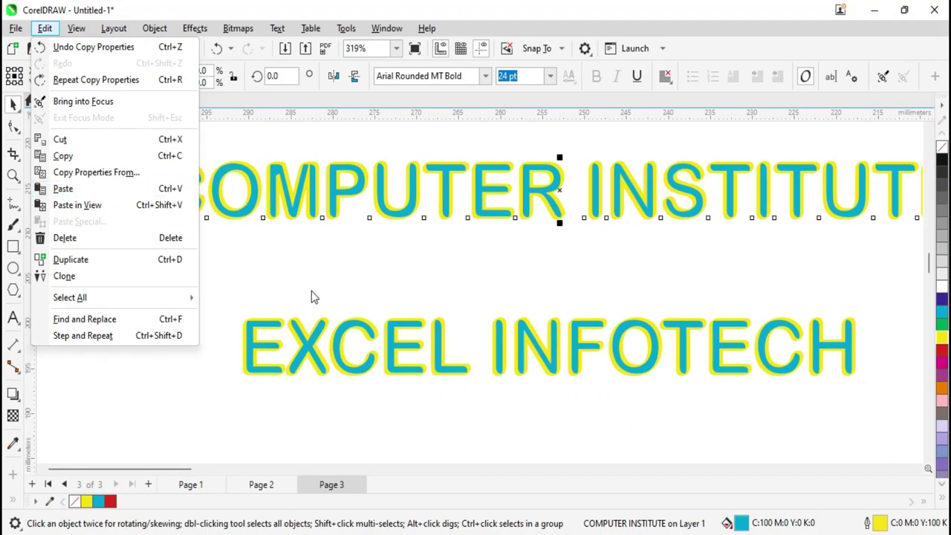
Step: Copy the EXCEL INFOTECH text and paste a duplicate via the Edit menu
left_click(364, 295)
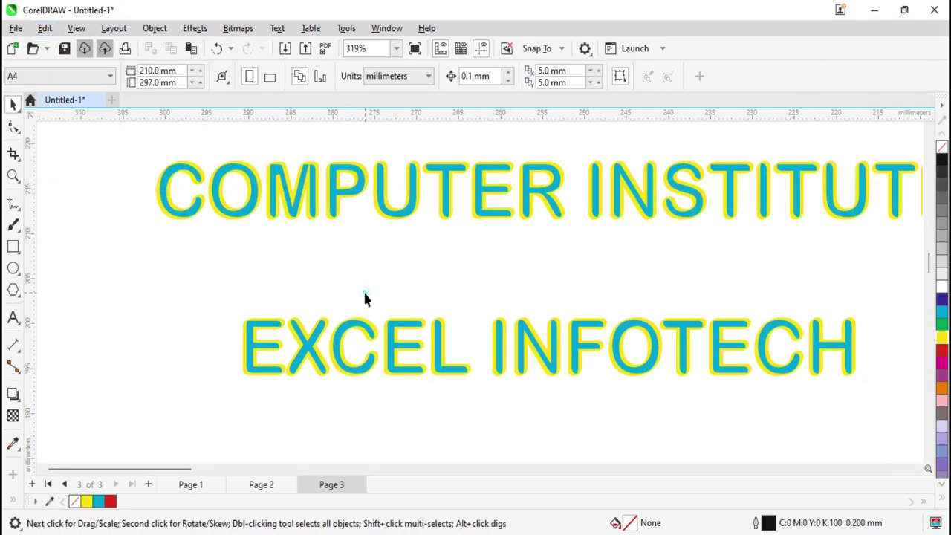
left_click(396, 341)
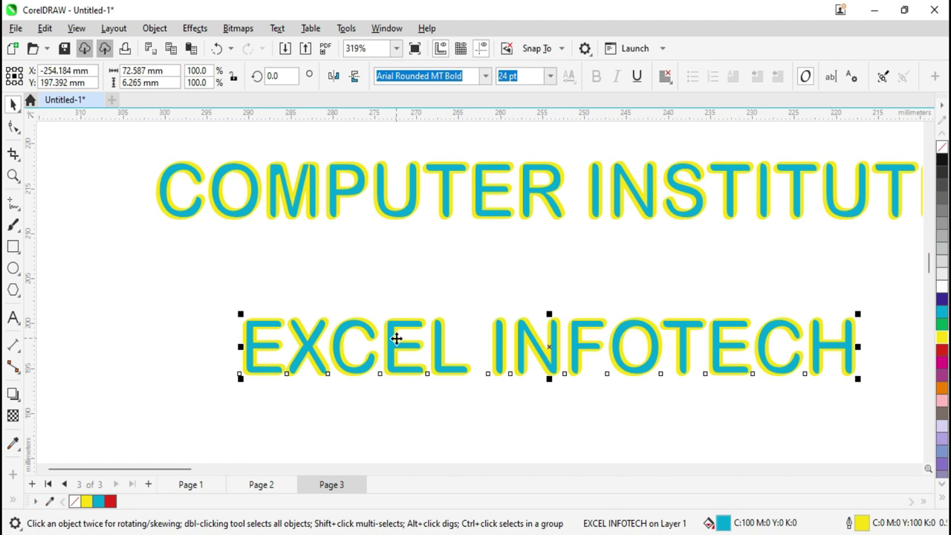
left_click(44, 28)
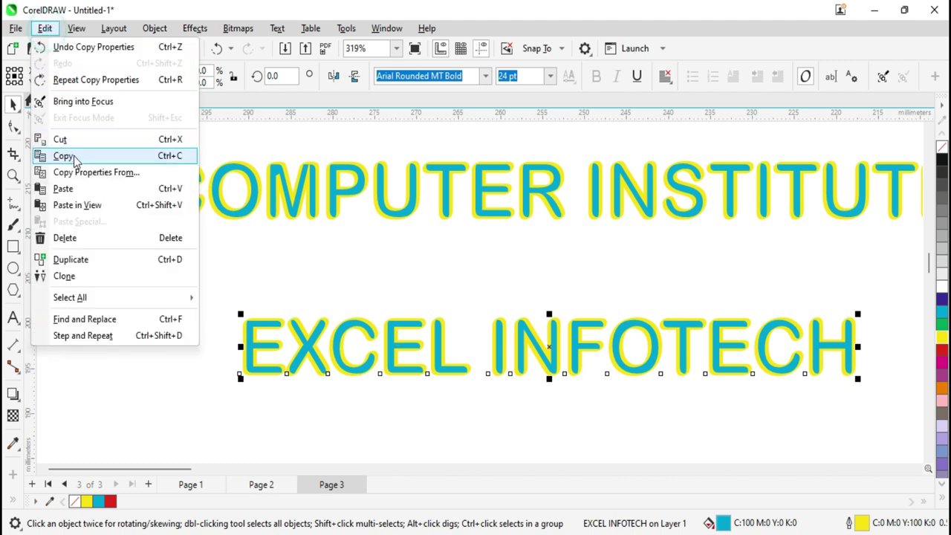
left_click(74, 158)
left_click(44, 28)
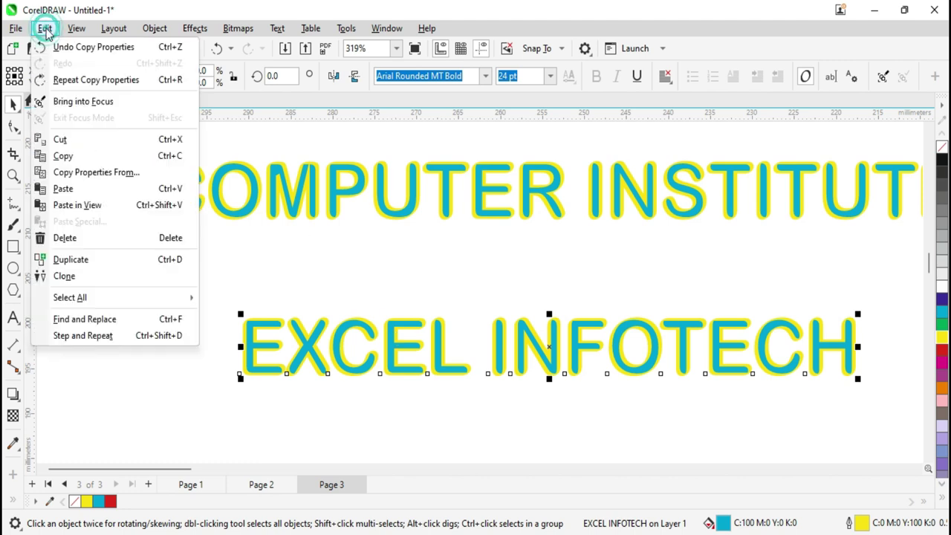
left_click(74, 192)
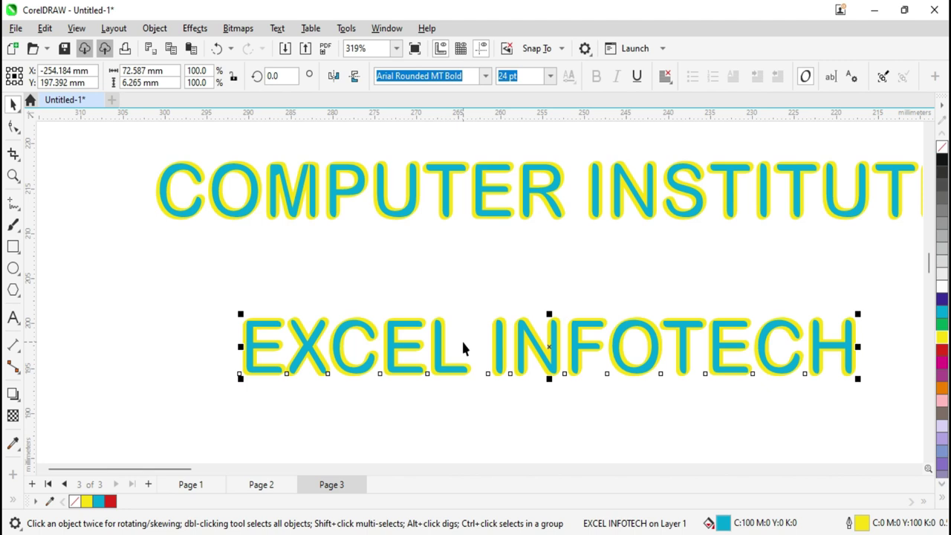
Step: Drag the pasted duplicate above COMPUTER INSTITUTE, delete it, and marquee-select the original EXCEL INFOTECH
scroll(462, 348, "down", 1)
mouse_move(420, 346)
left_mouse_down()
mouse_move(378, 316)
mouse_move(282, 286)
left_mouse_up()
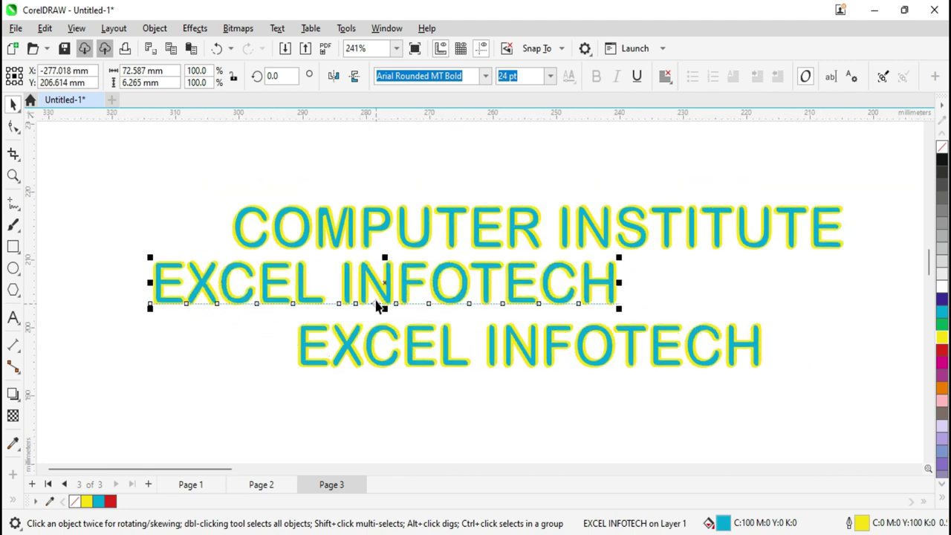
left_click_drag(373, 276, 343, 169)
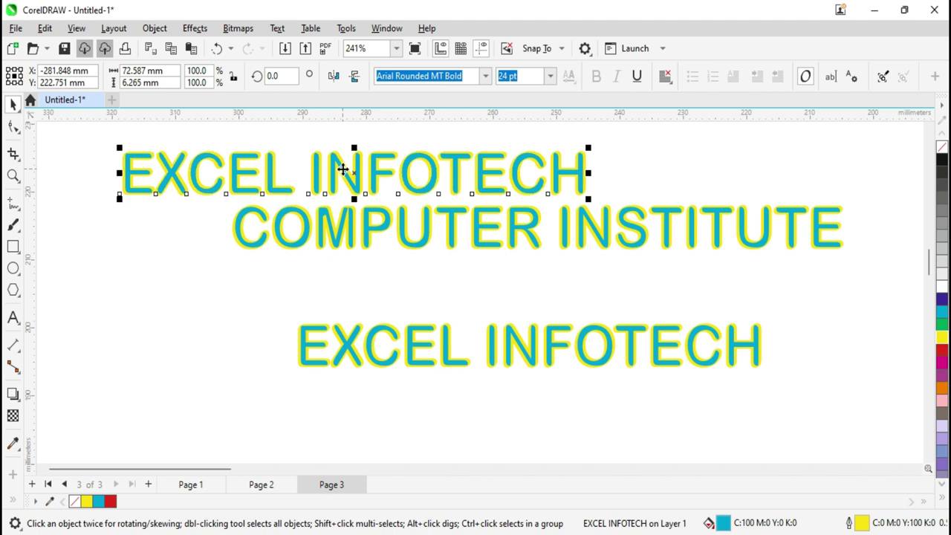
key("Delete")
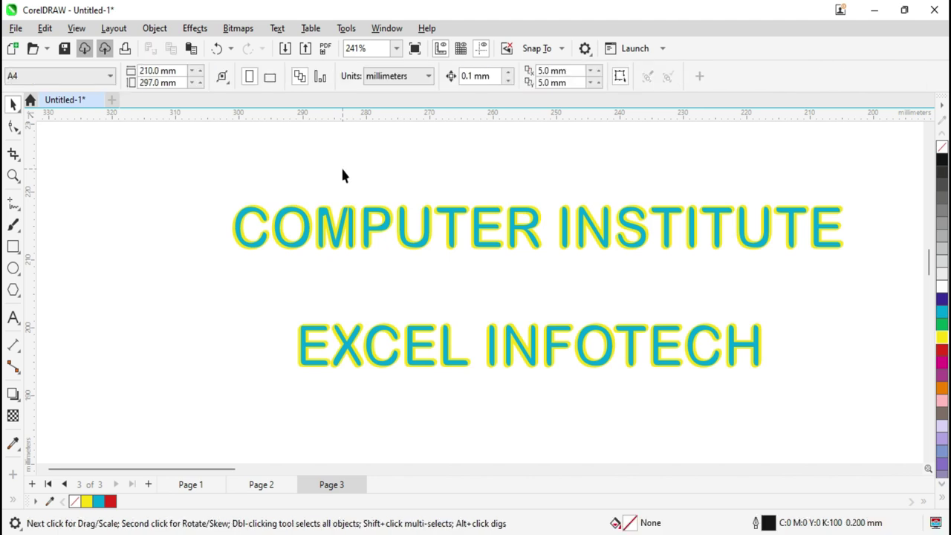
scroll(370, 203, "down", 3)
scroll(371, 223, "up", 1)
scroll(377, 245, "up", 1)
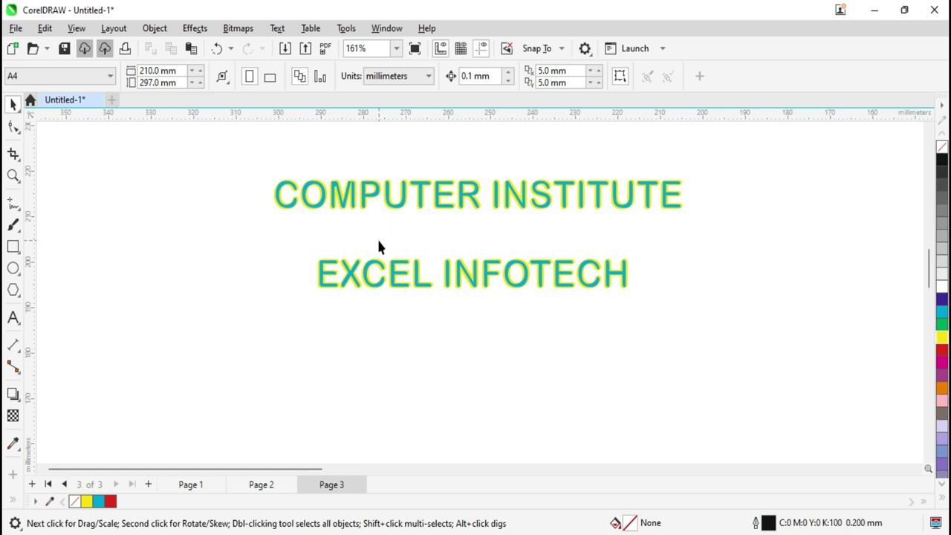
left_click_drag(274, 245, 658, 340)
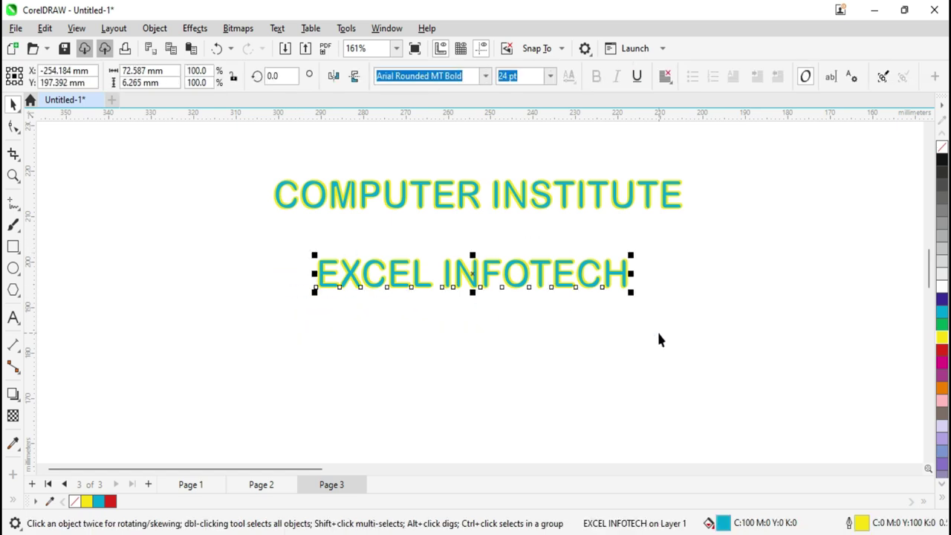
Step: Paste a copy of EXCEL INFOTECH with Edit > Paste in View
left_click(44, 30)
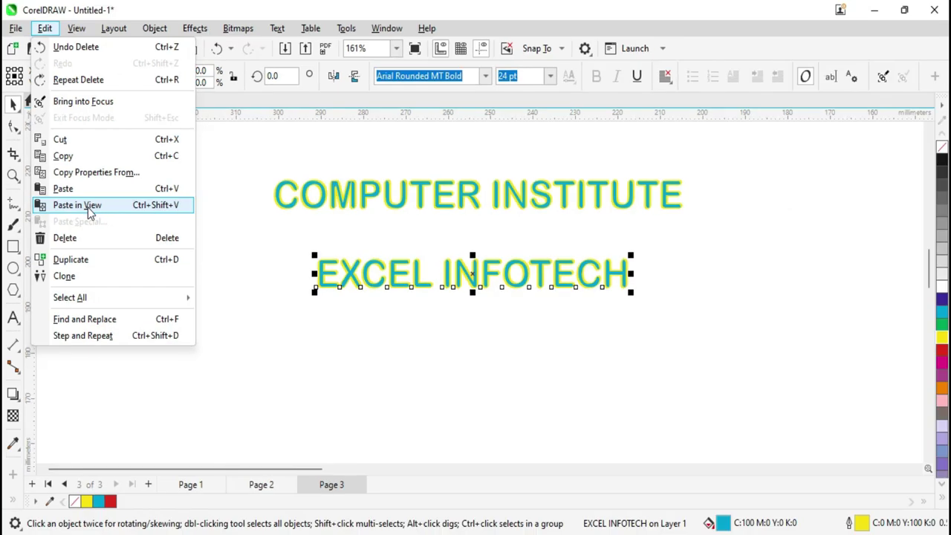
left_click(88, 208)
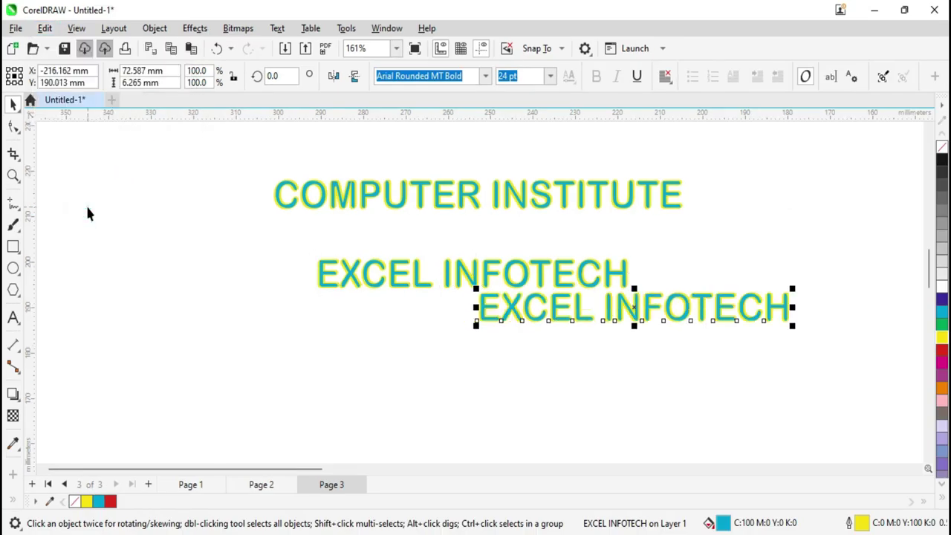
scroll(687, 330, "up", 2)
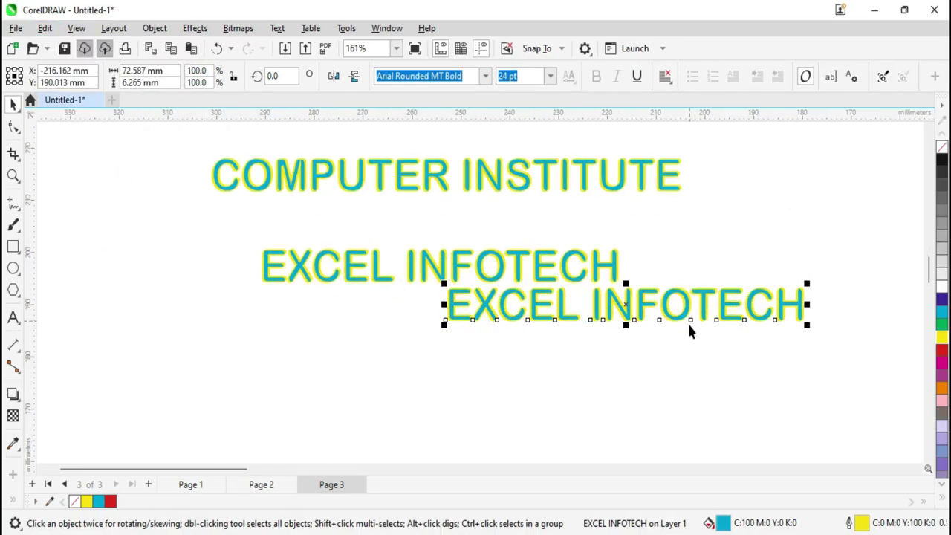
scroll(689, 331, "down", 1)
scroll(689, 333, "down", 1)
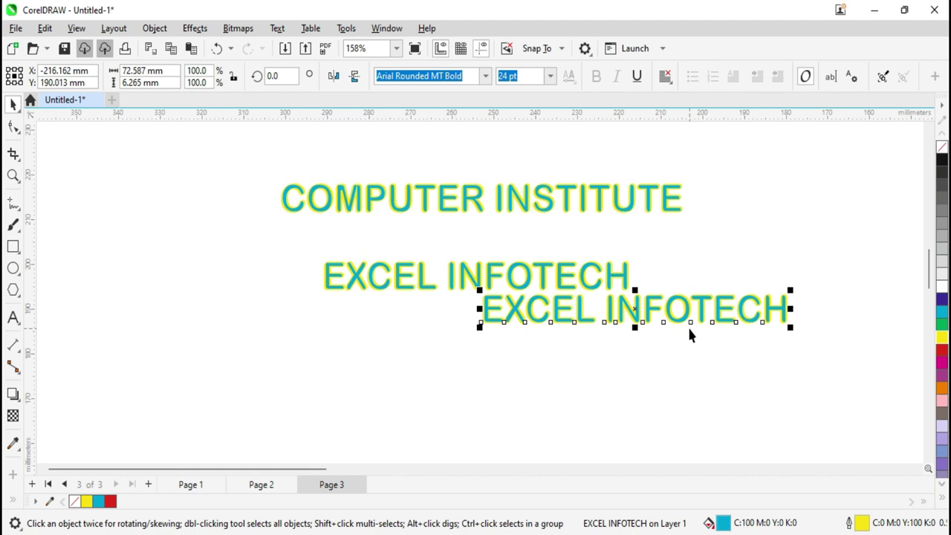
Step: Select the original and the pasted EXCEL INFOTECH lines in turn, zooming to compare them
left_click(425, 282)
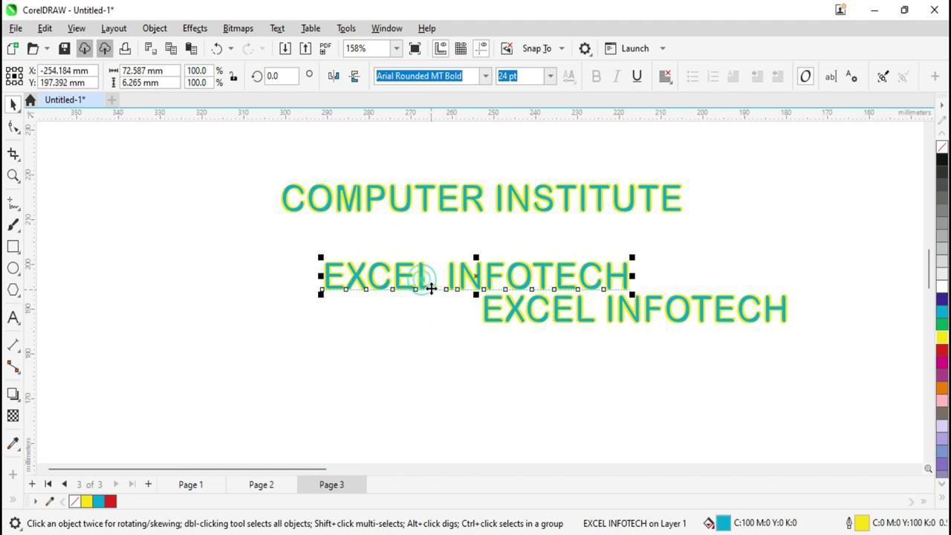
left_click(561, 327)
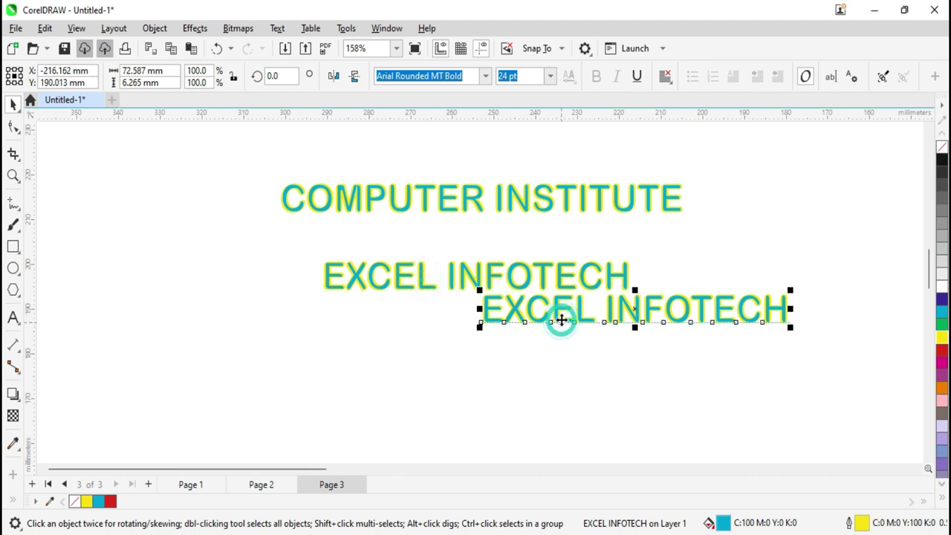
scroll(562, 320, "up", 1)
scroll(562, 320, "up", 2)
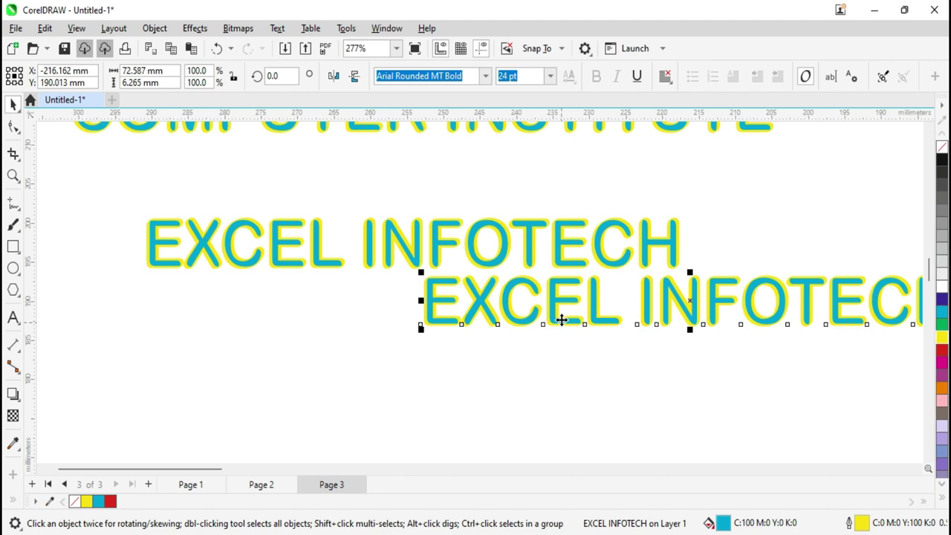
scroll(389, 281, "down", 2)
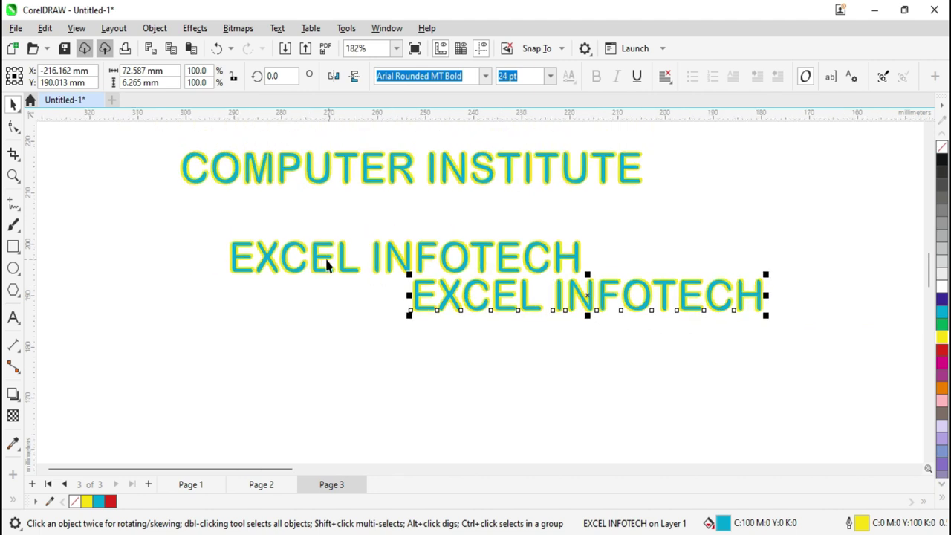
left_click(311, 263)
scroll(488, 262, "up", 1)
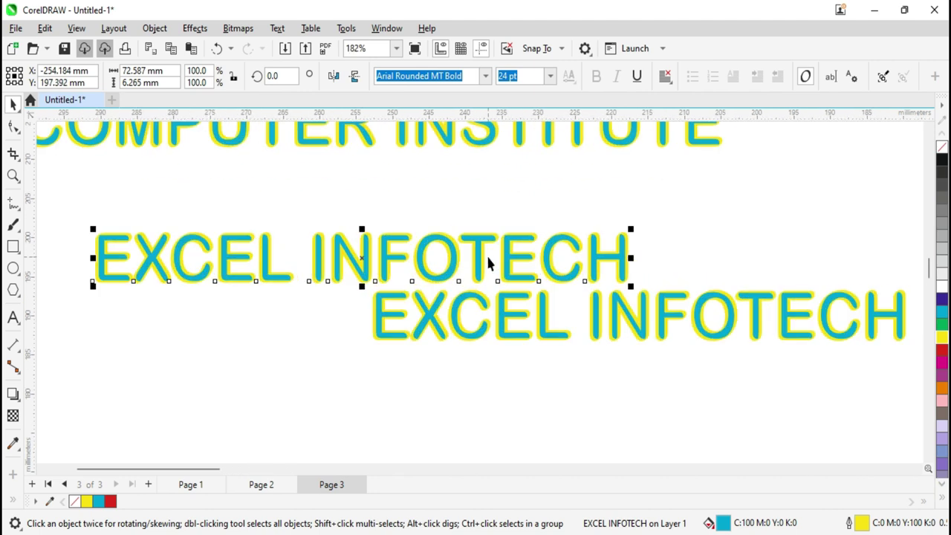
scroll(488, 262, "up", 1)
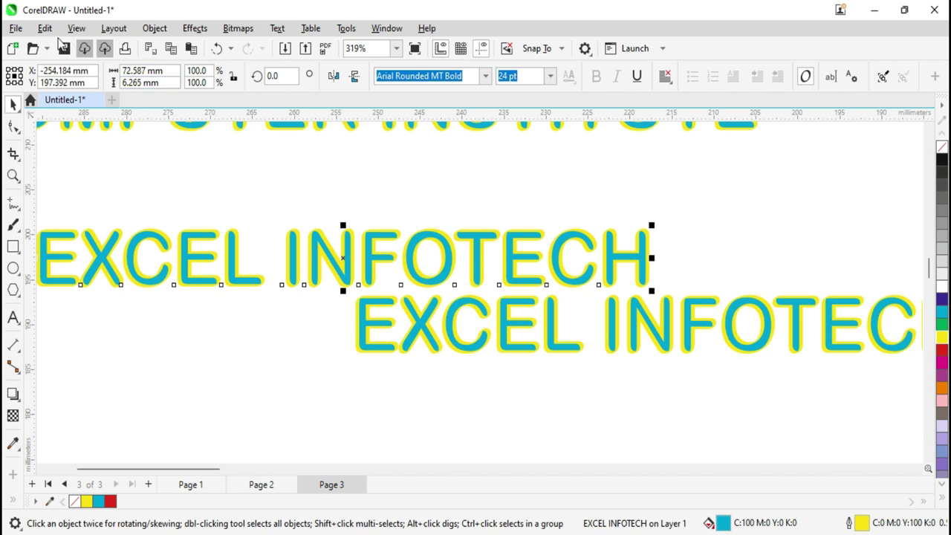
scroll(301, 278, "down", 2)
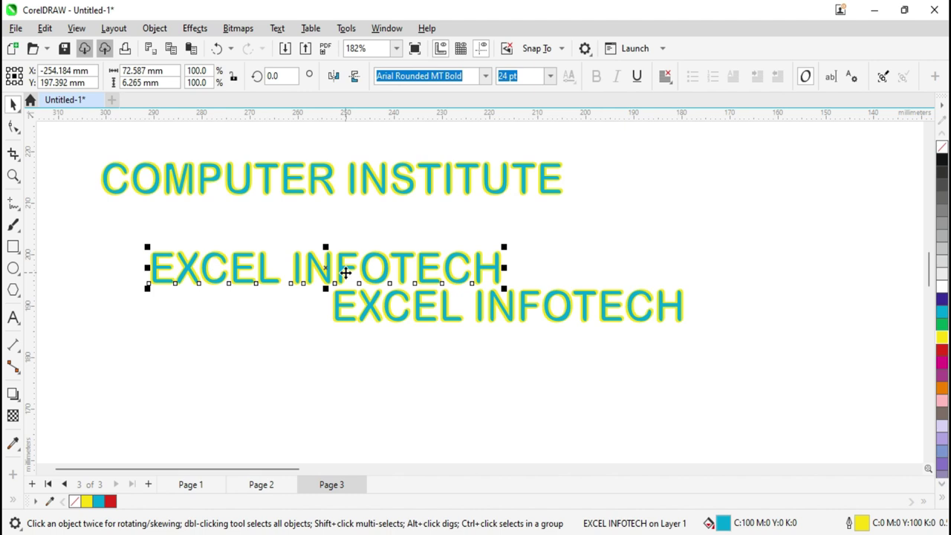
Step: Show the Edit menu's Paste Special entry on the blank A4 document, then dismiss it
left_click(44, 28)
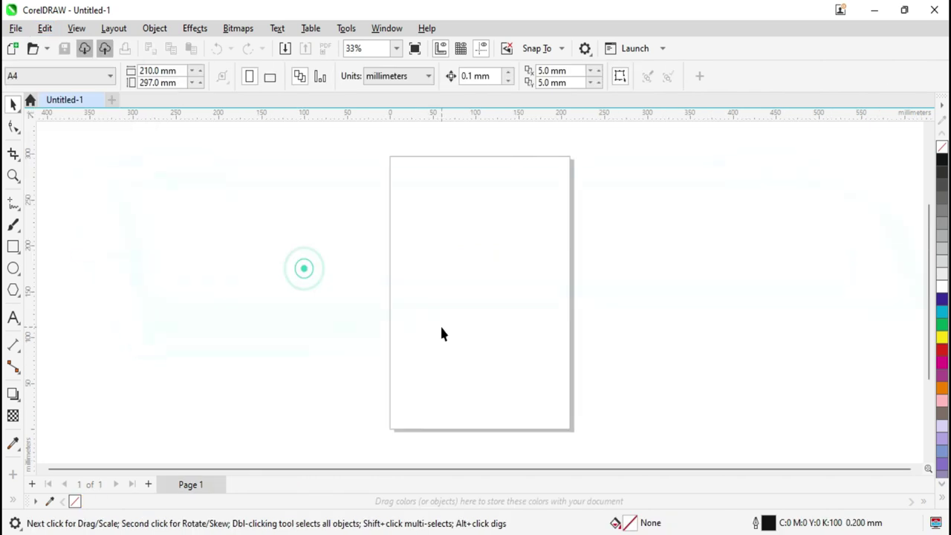
left_click(45, 29)
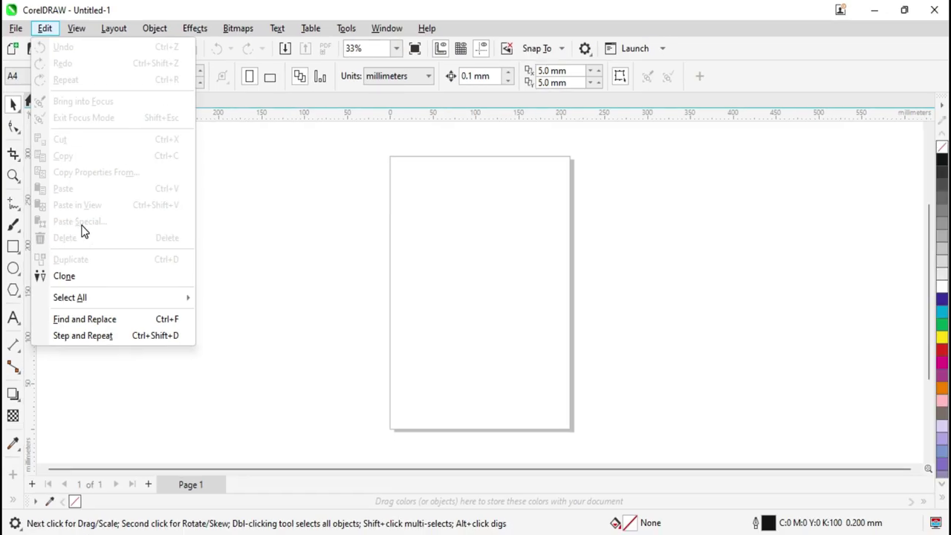
left_click(290, 234)
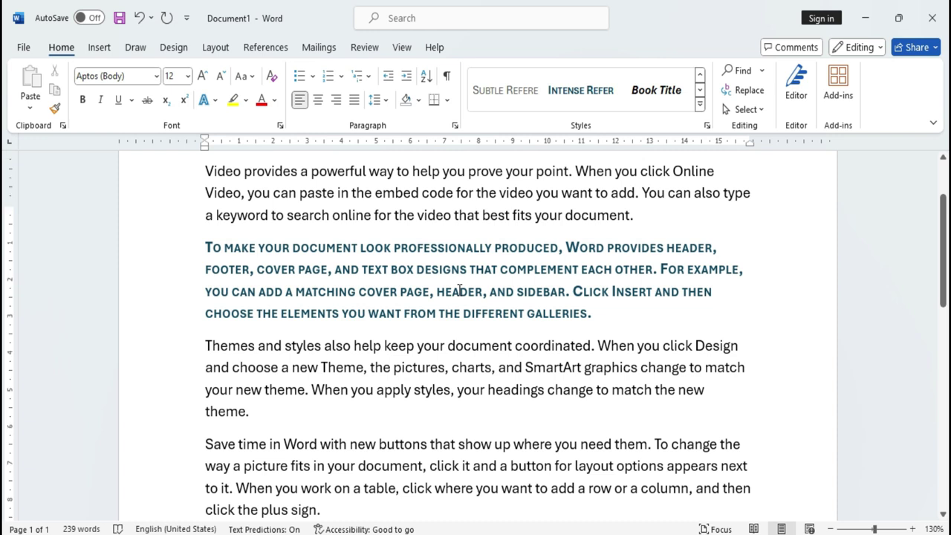
Step: Copy the teal small-caps paragraph in Word and return to CorelDRAW
scroll(457, 288, "up", 2)
scroll(458, 288, "down", 3)
scroll(458, 291, "up", 3)
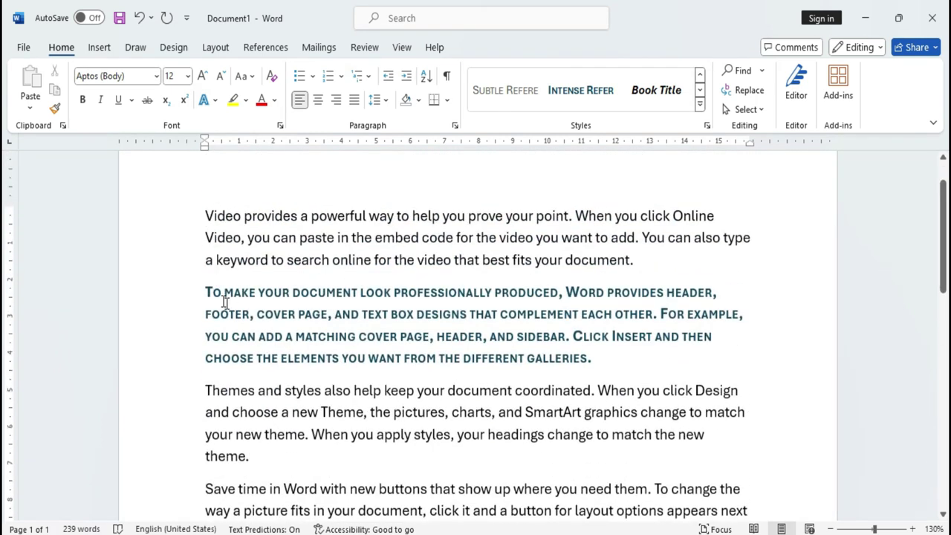
left_click_drag(207, 292, 602, 361)
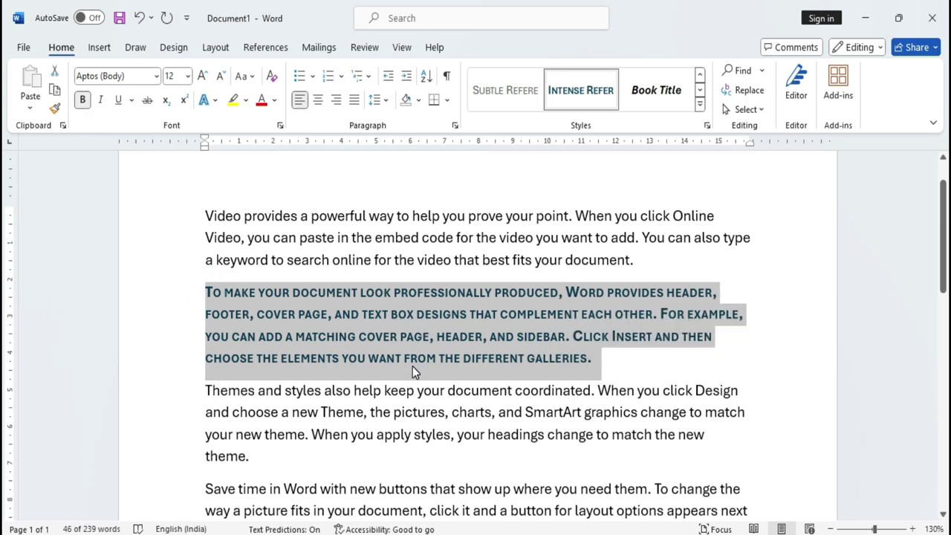
key("ctrl+c")
key("alt+Tab")
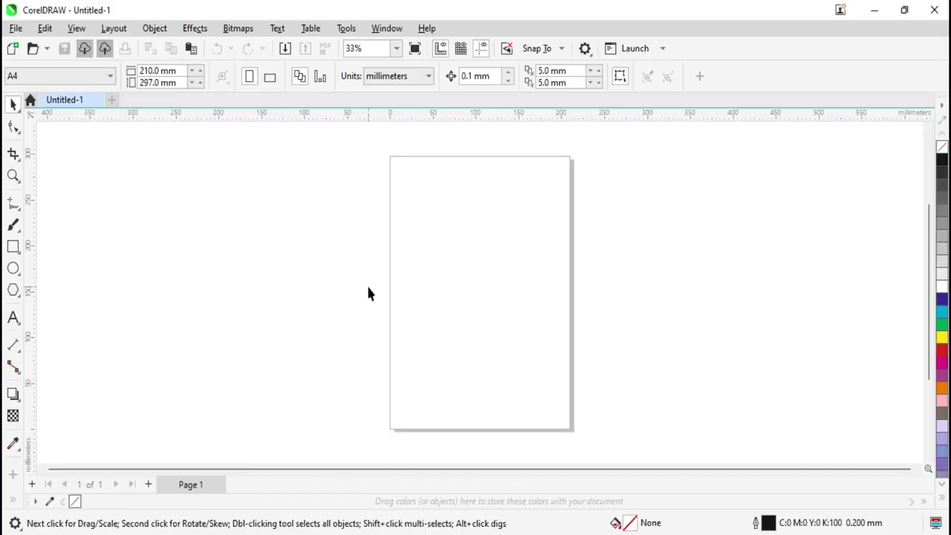
Step: Paste the copied paragraph with Paste Special as a Microsoft Word Document object
left_click(51, 31)
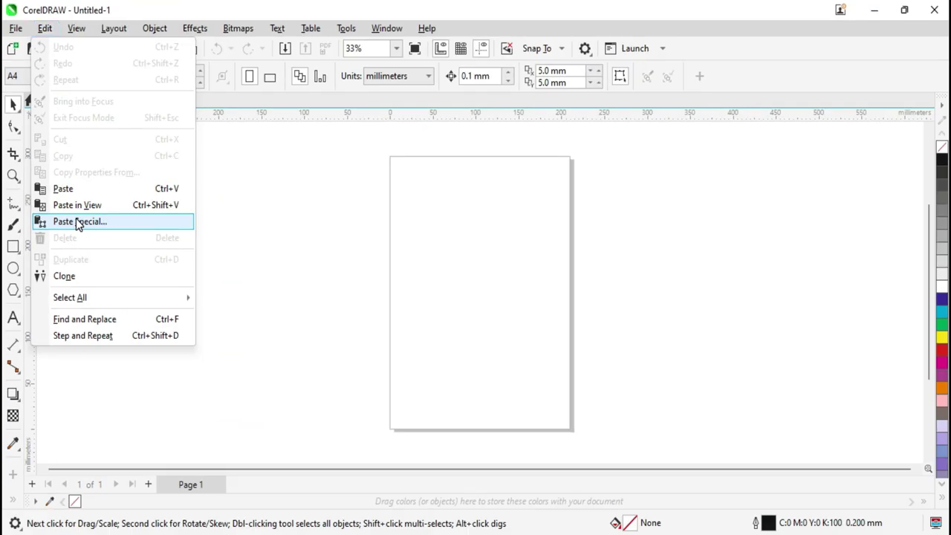
left_click(78, 221)
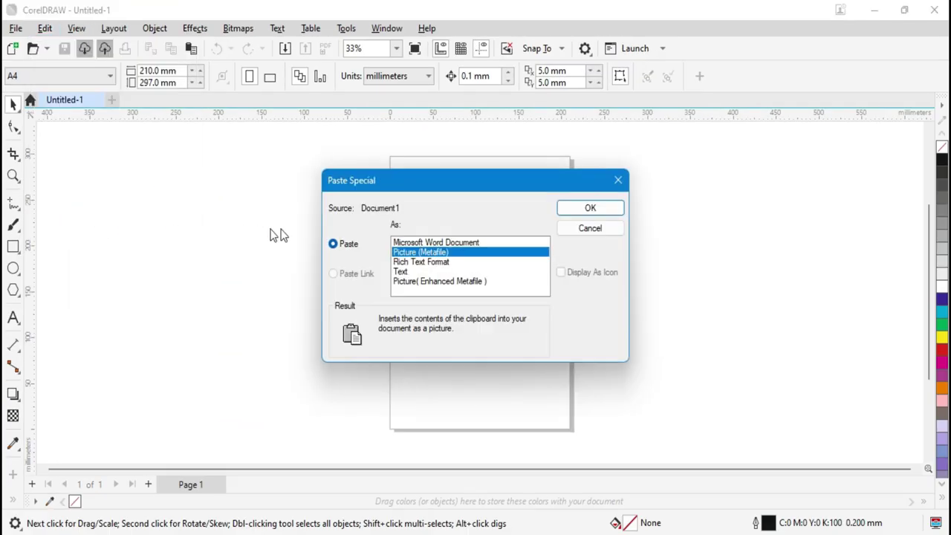
left_click_drag(393, 187, 361, 180)
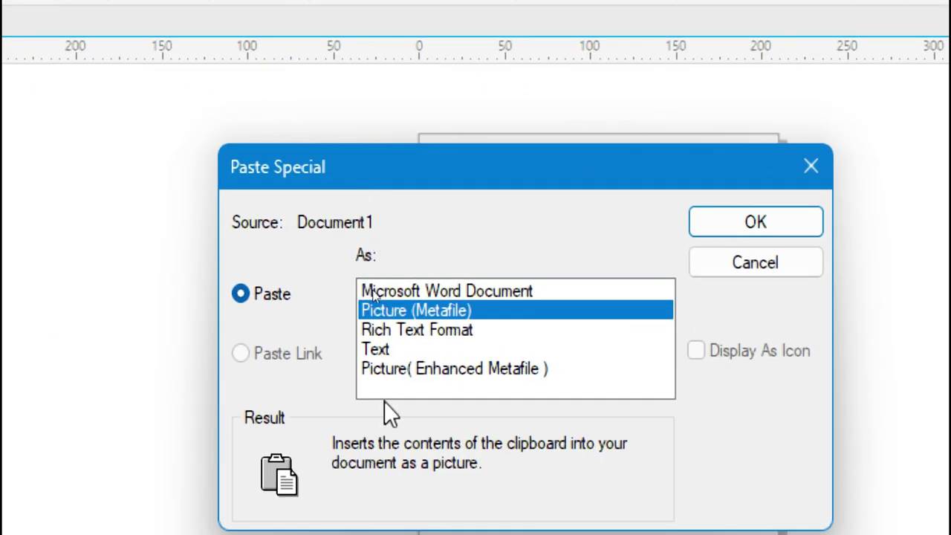
left_click(415, 291)
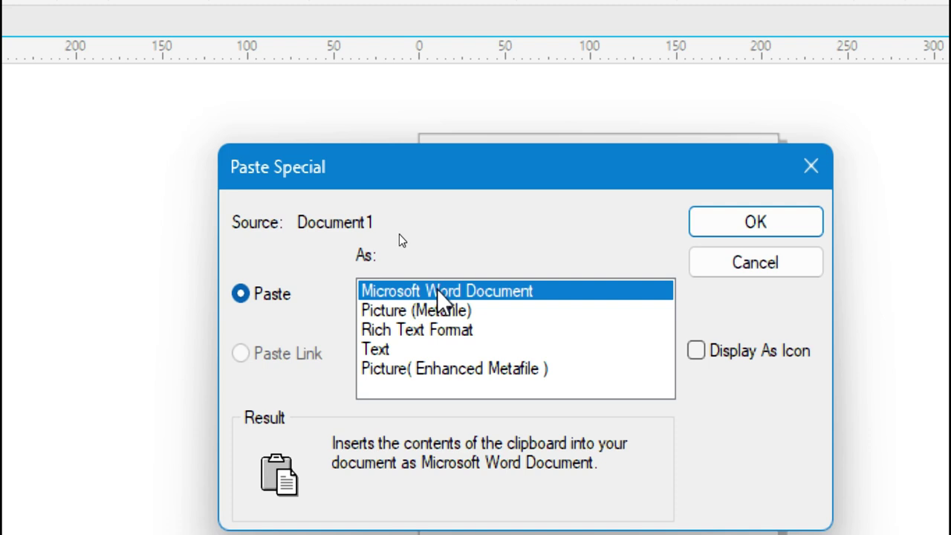
left_click(756, 223)
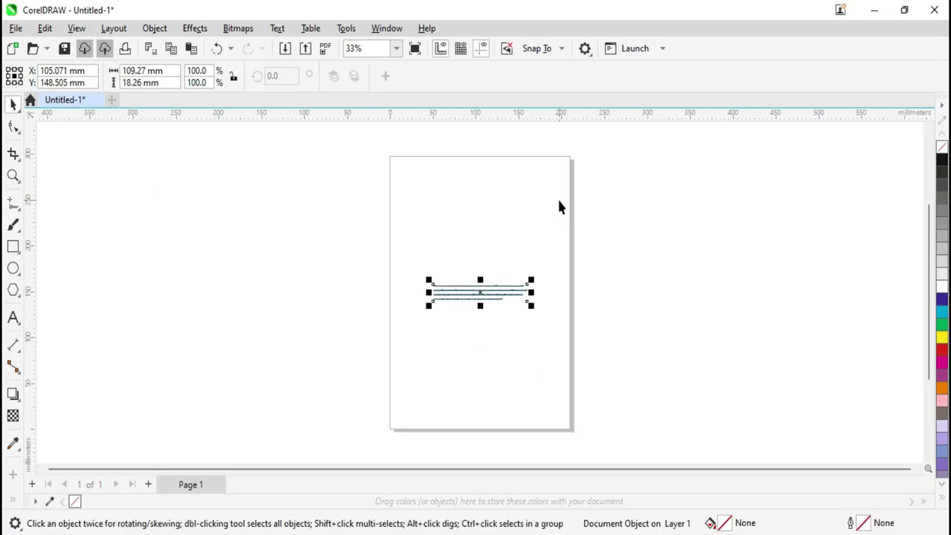
Step: Zoom in, add and delete test text 'dgdfg', then select the pasted paragraph object
key("shift+F2")
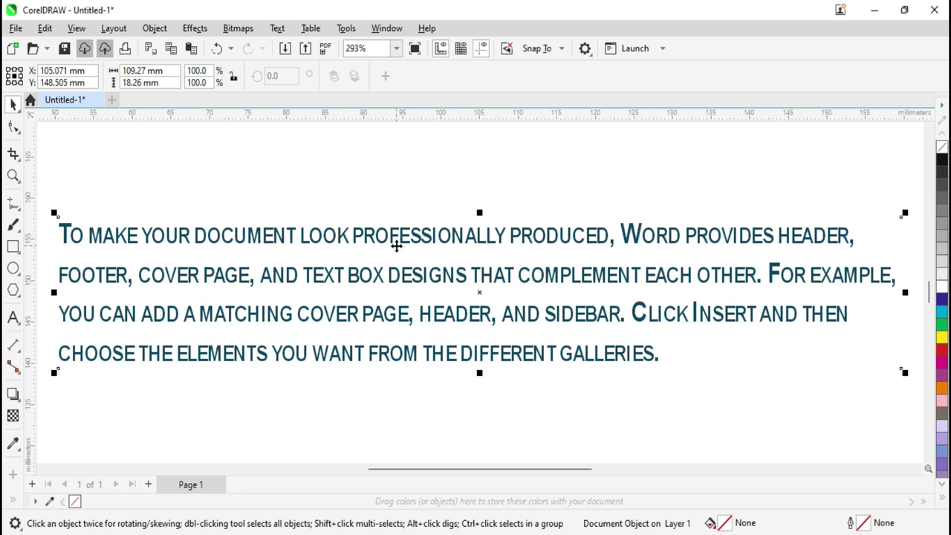
scroll(396, 246, "down", 2)
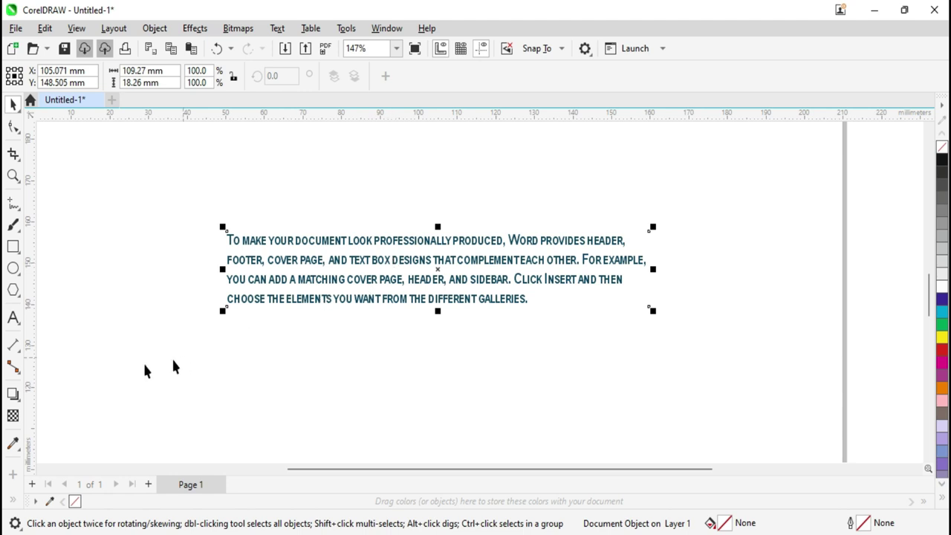
left_click(13, 317)
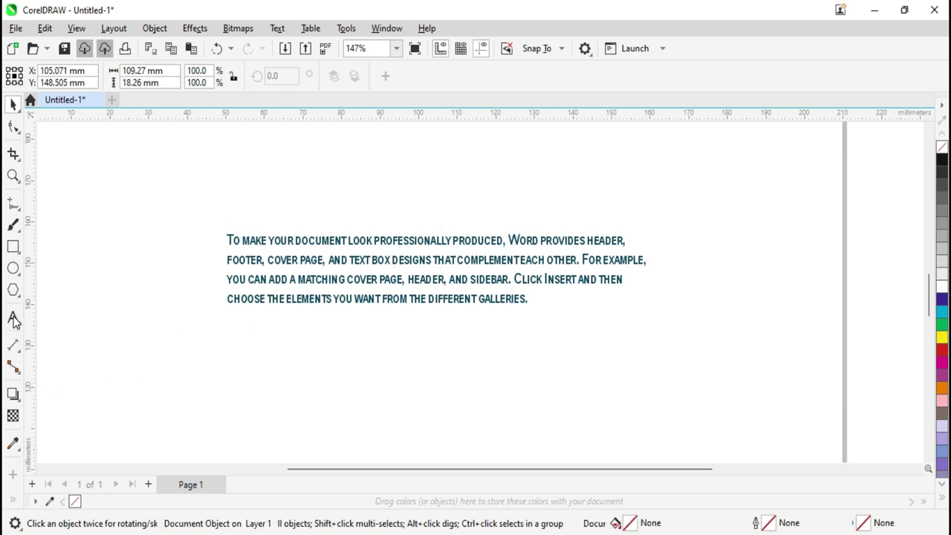
left_click(332, 258)
type("dgd")
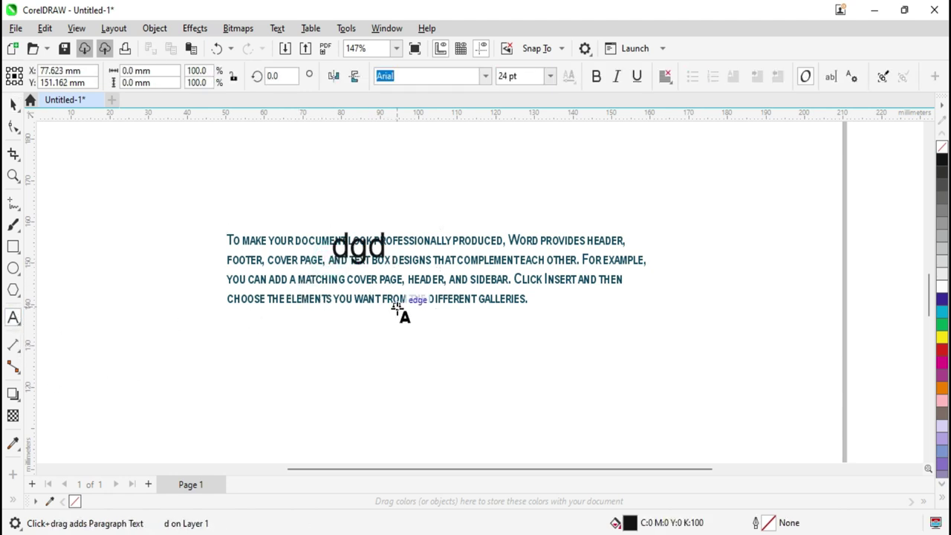
type("fg")
left_click(15, 110)
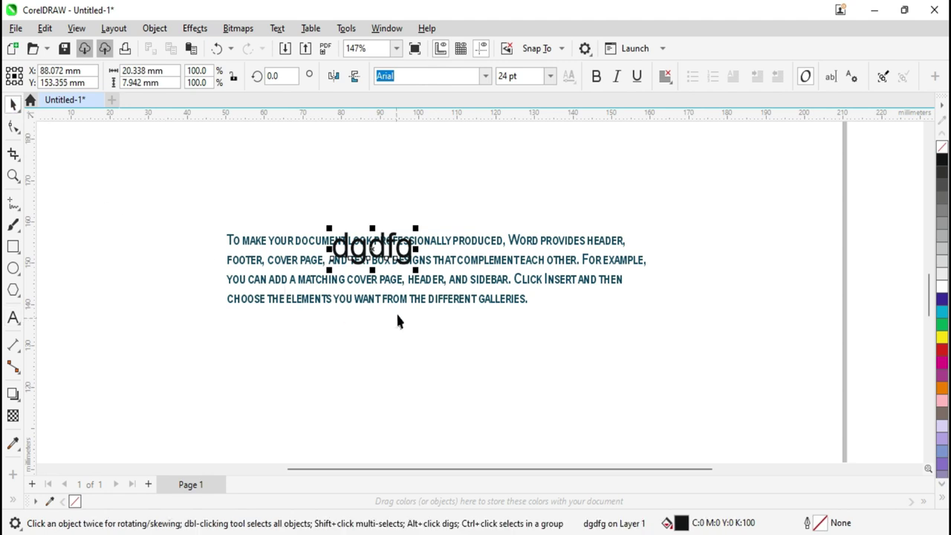
key("Delete")
left_click(383, 263)
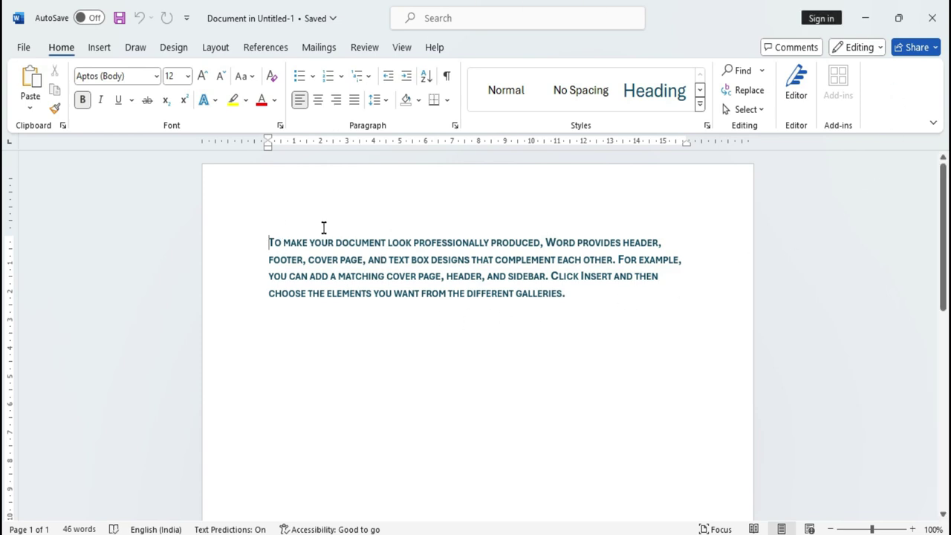
Step: Append 'grryrty' after GALLERIES. in the embedded Word paragraph, then return to CorelDRAW
mouse_move(573, 293)
left_mouse_down()
mouse_move(364, 260)
mouse_move(242, 225)
left_mouse_up()
left_click(372, 361)
left_click(569, 296)
type("grryrty")
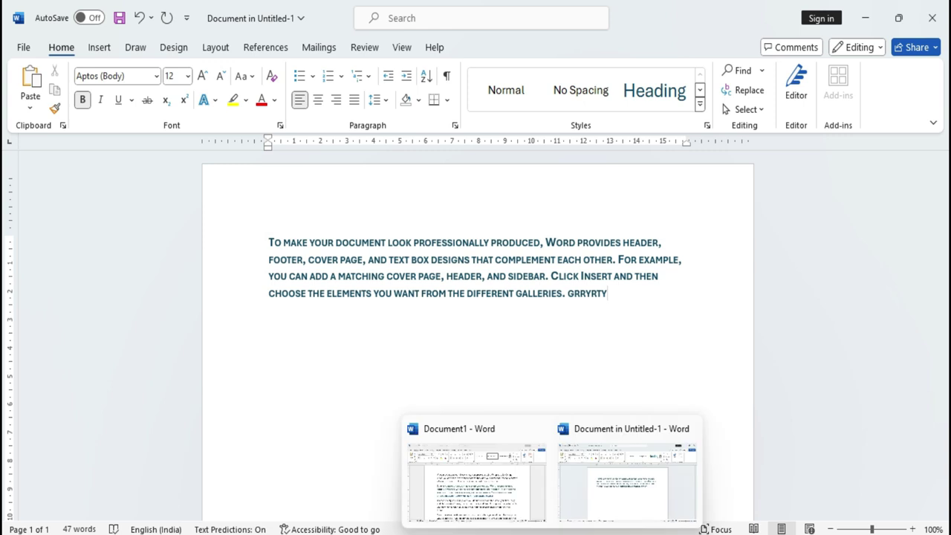
left_click(483, 475)
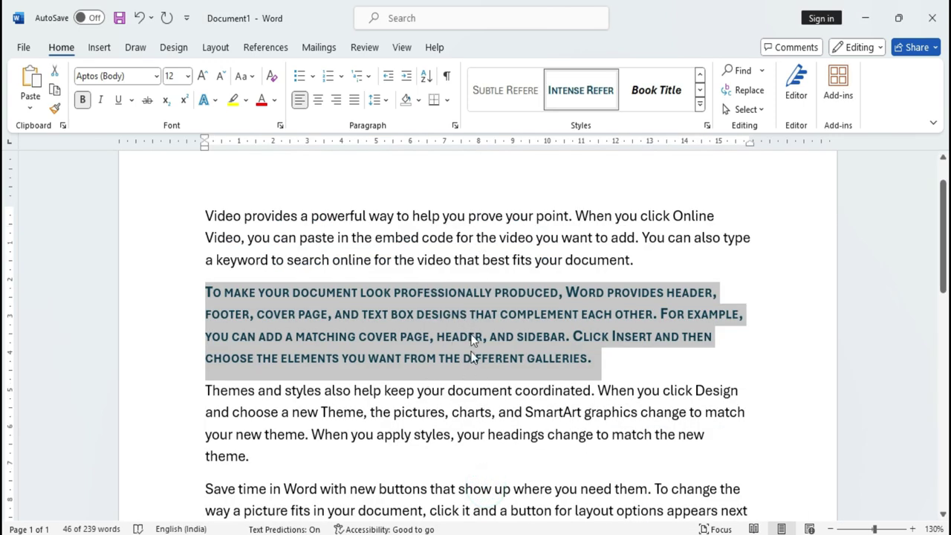
left_click(586, 502)
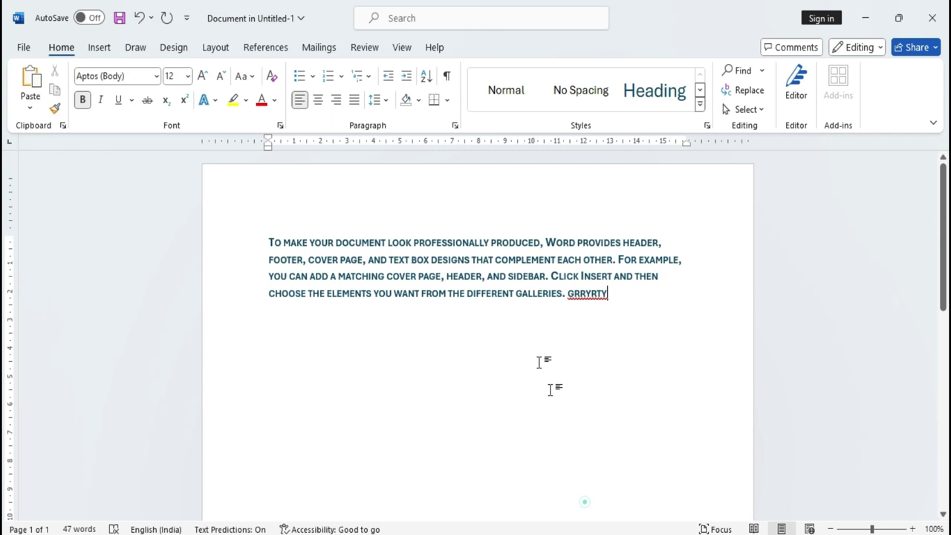
left_click(511, 265)
left_click(613, 292)
left_click(510, 468)
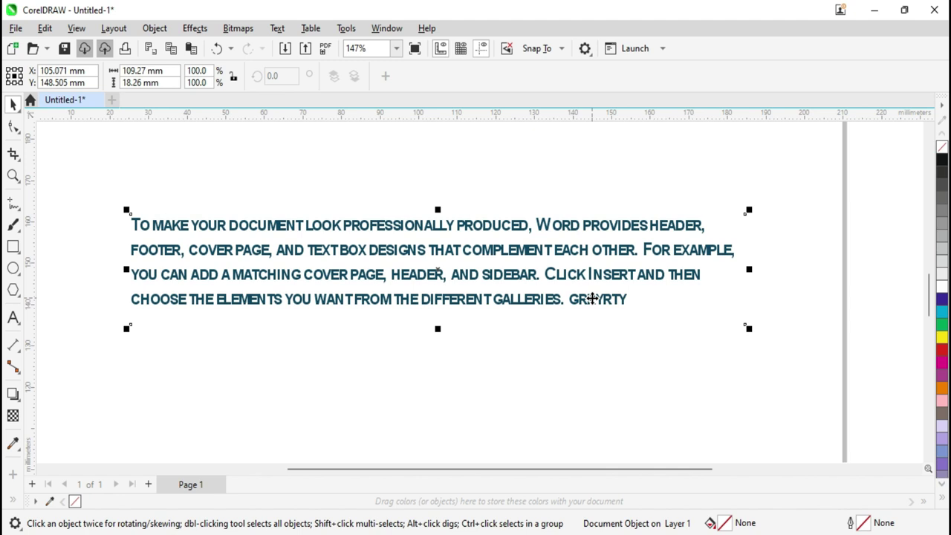
Step: Drag the embedded Word paragraph off the page to the upper right and show the Edit menu
scroll(592, 299, "down", 2)
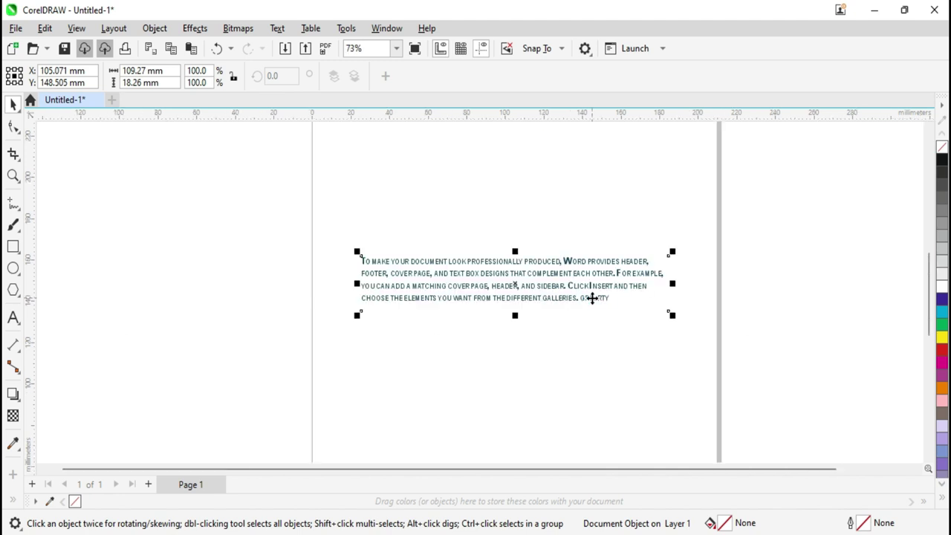
scroll(592, 299, "down", 1)
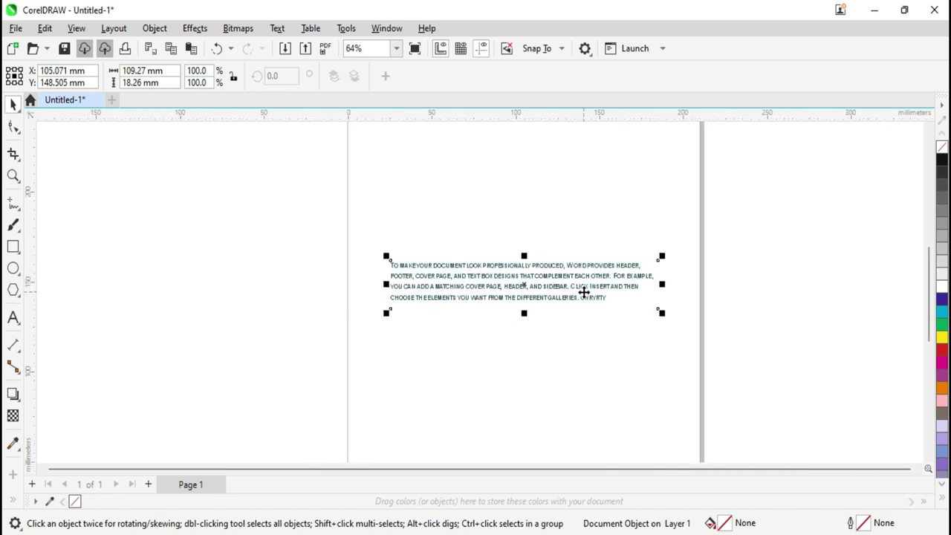
left_click_drag(492, 294, 713, 254)
scroll(467, 352, "up", 1)
left_click_drag(467, 352, 792, 197)
left_click(471, 294)
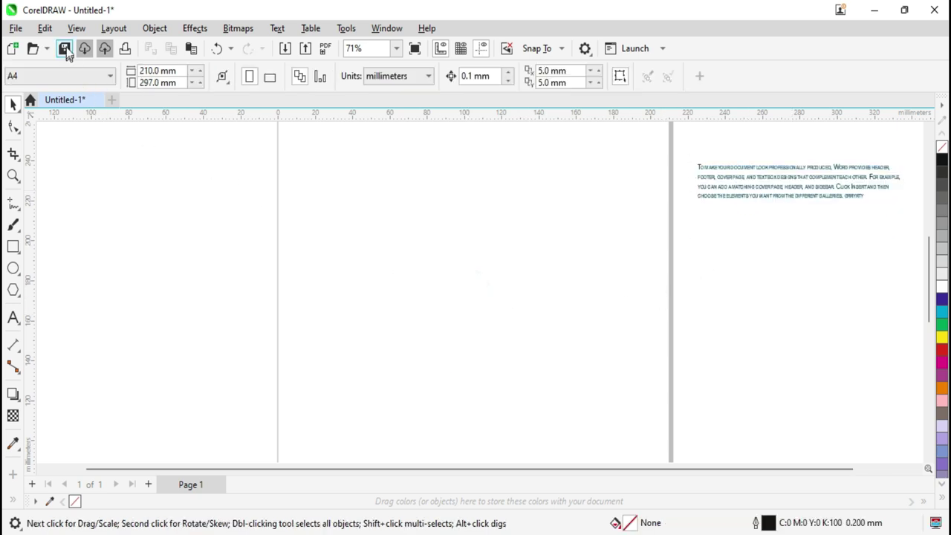
left_click(45, 28)
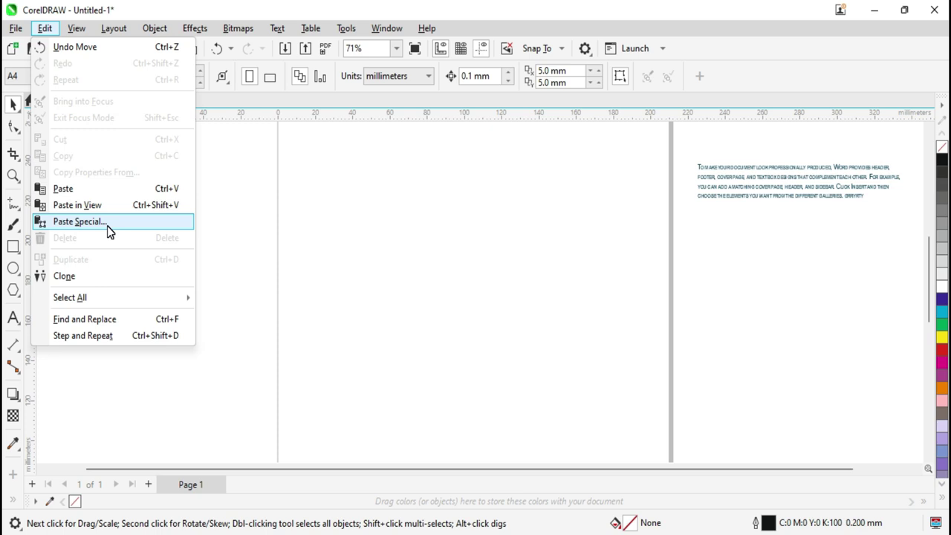
Step: Paste the Word paragraph again as a Picture (Metafile) group of 37 objects, then deselect it
left_click(109, 231)
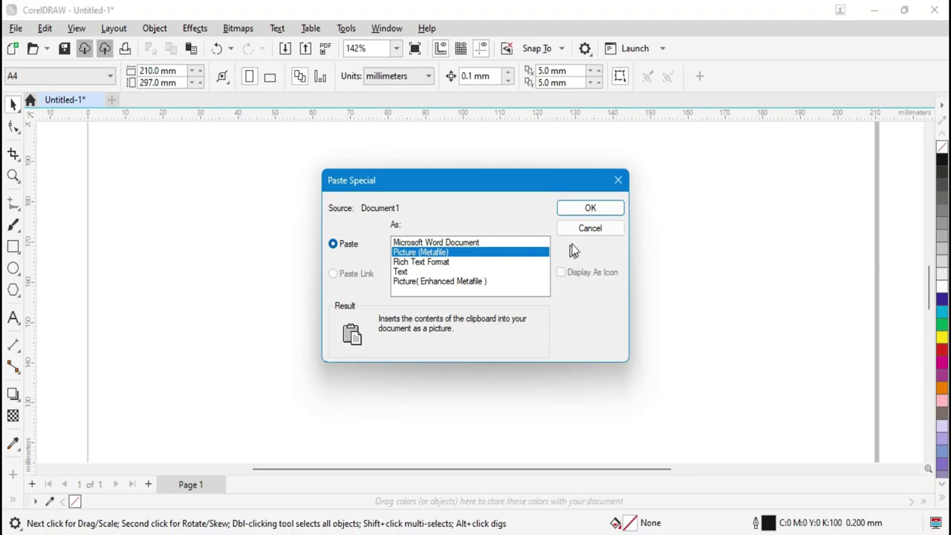
left_click(591, 208)
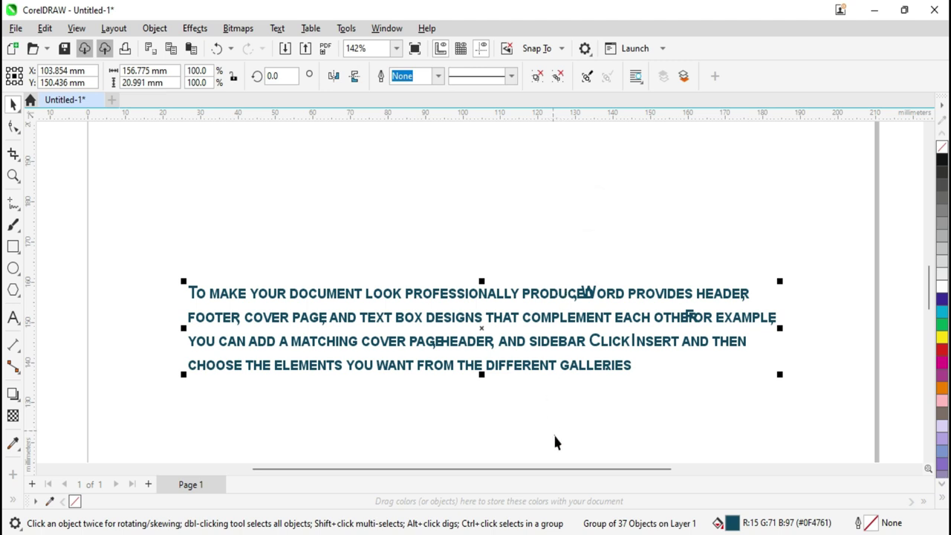
scroll(496, 383, "down", 3)
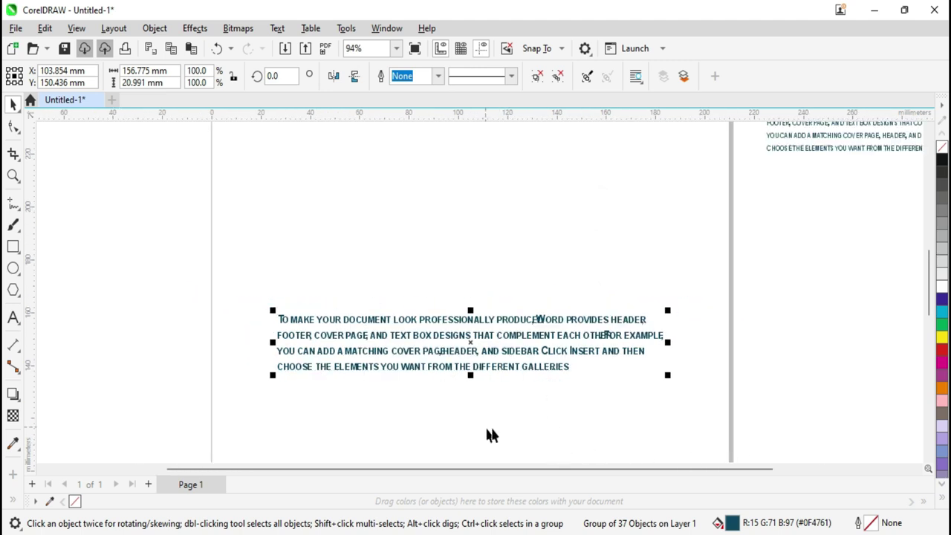
left_click(606, 397)
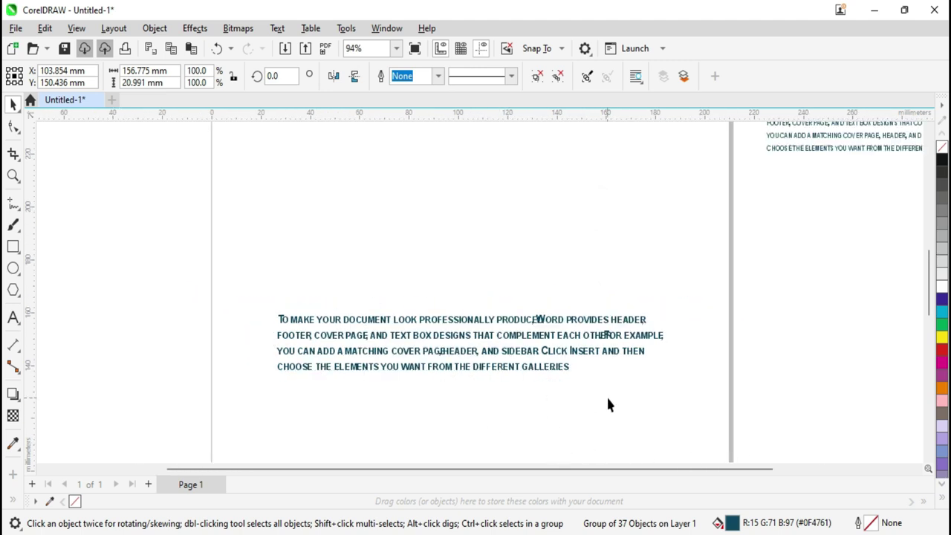
Step: Drag the first line, the ORD PROVIDES HEADER piece and the last line apart from the pasted group
left_click(438, 323)
left_click_drag(438, 320, 438, 269)
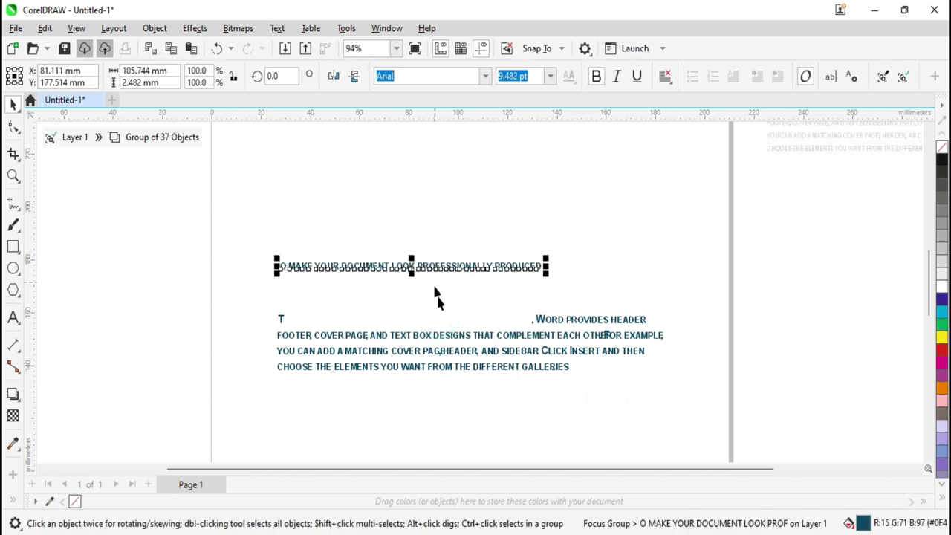
left_click_drag(587, 321, 620, 253)
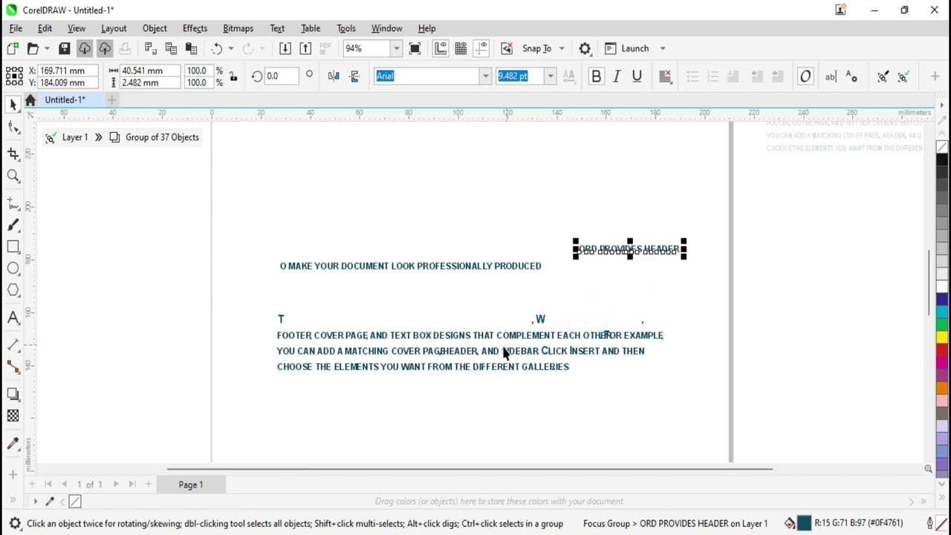
left_click_drag(494, 366, 504, 413)
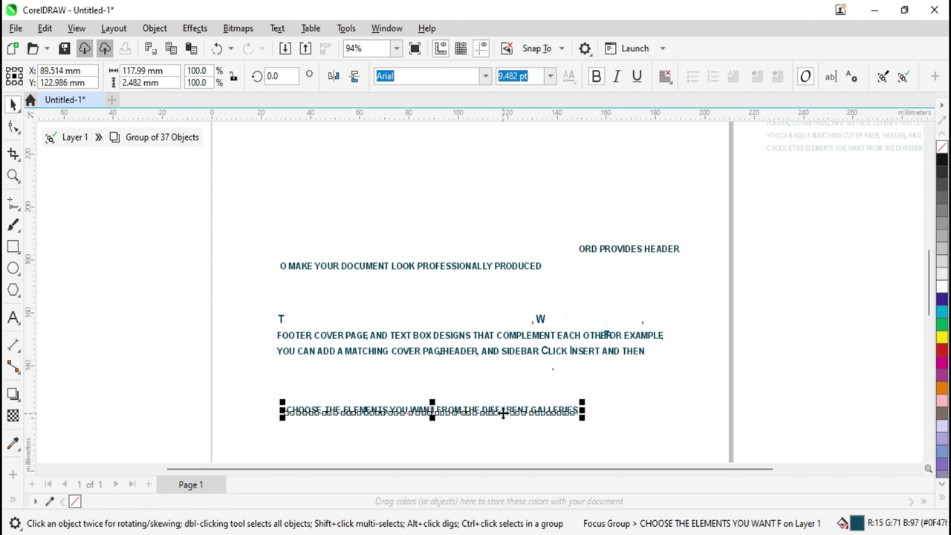
Step: Type test letters 'rertertert' into the first line, then remove them and undo the line moves
double_click(496, 267)
type("rertertert")
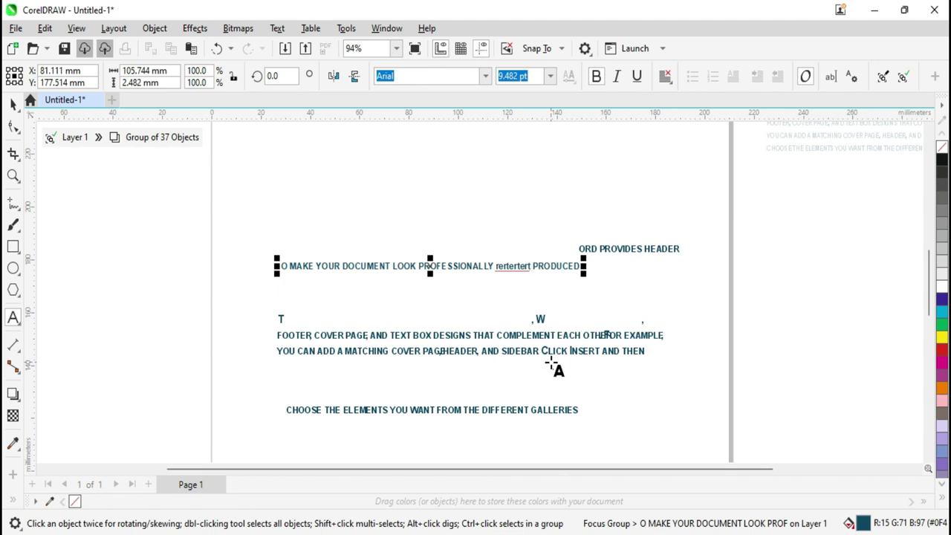
key("BackSpace")
key("BackSpace")
key("BackSpace")
key("ctrl+z")
key("ctrl+z")
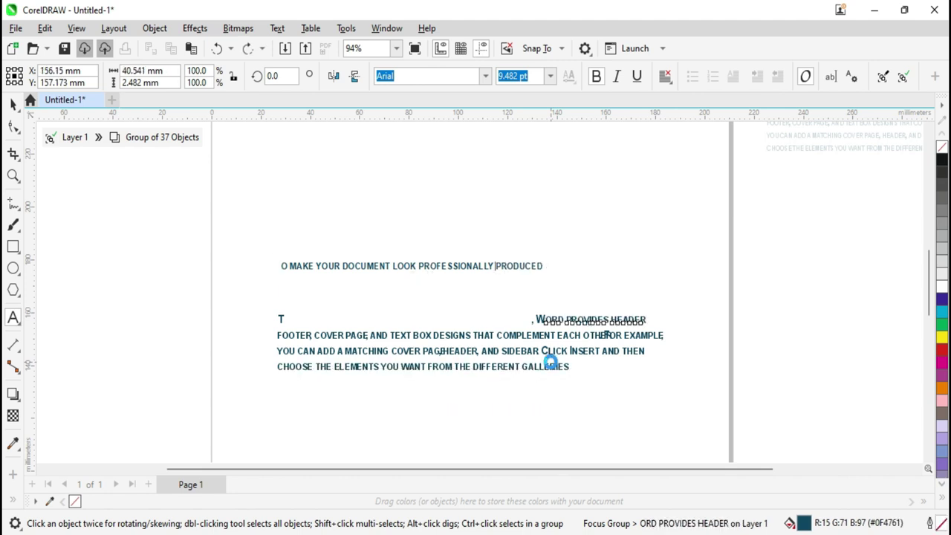
key("ctrl+z")
Step: Move the pasted text group off the page to the right
key("Escape")
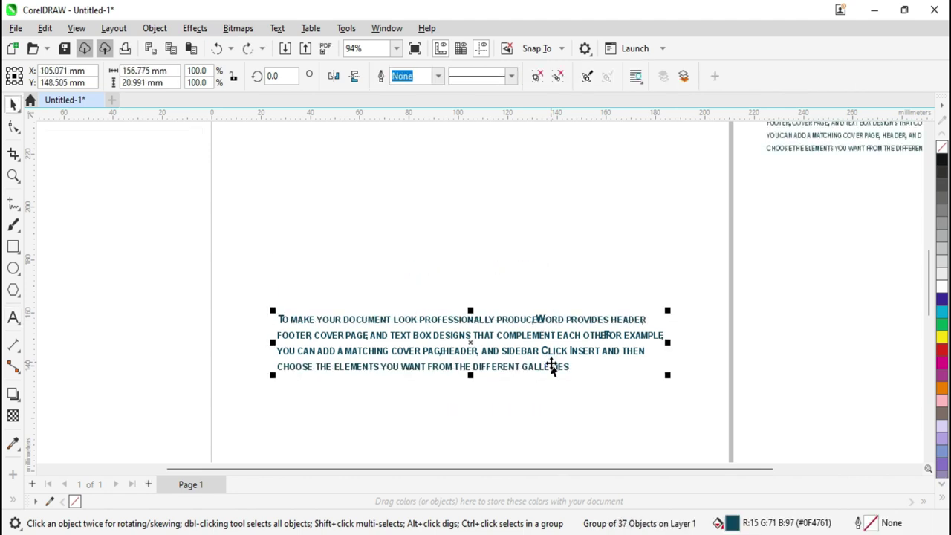
scroll(520, 351, "down", 2)
left_click_drag(519, 351, 838, 258)
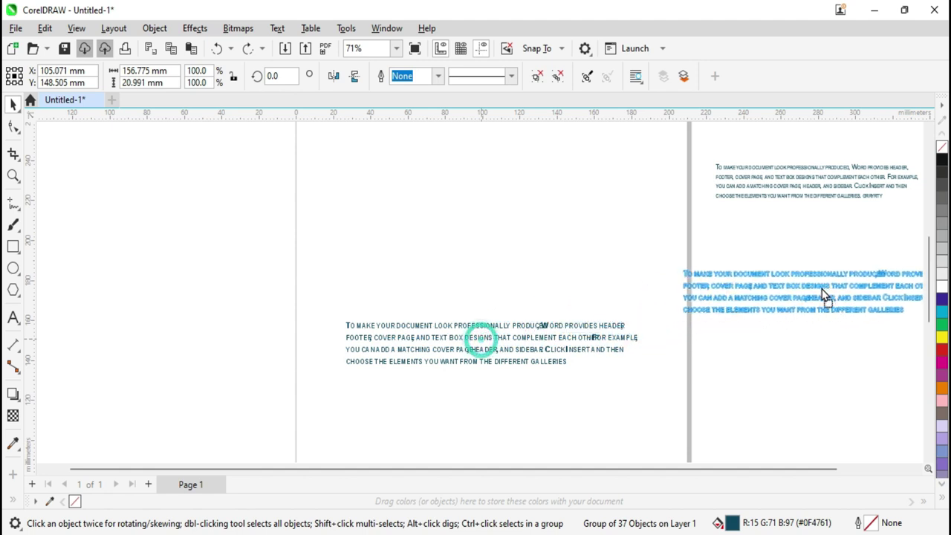
Step: Paste the clipboard's Word paragraph with Paste Special as Rich Text Format
left_click(514, 336)
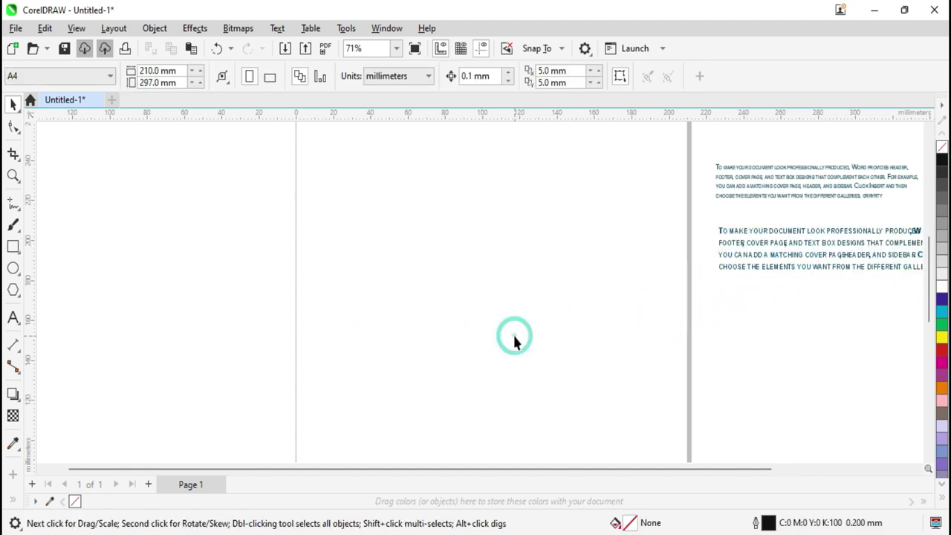
left_click(45, 29)
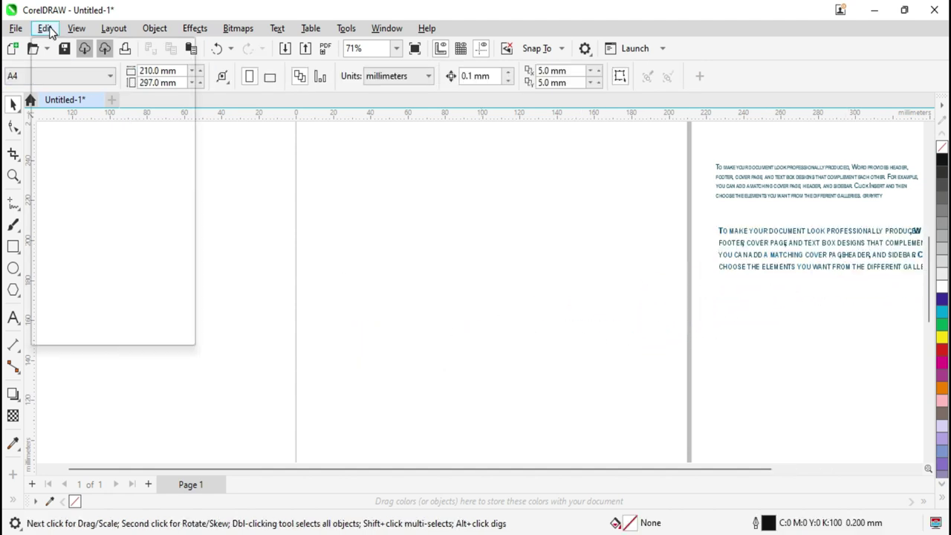
left_click(107, 221)
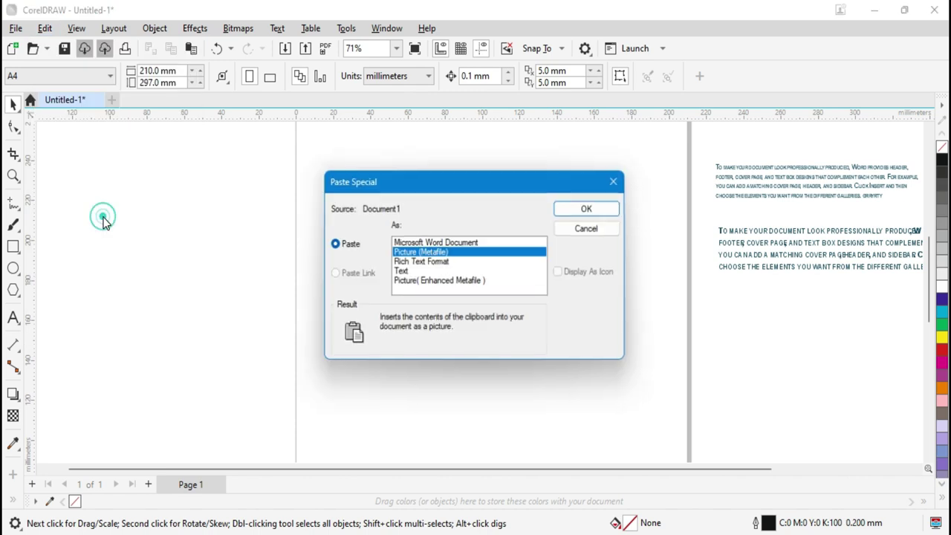
left_click(421, 263)
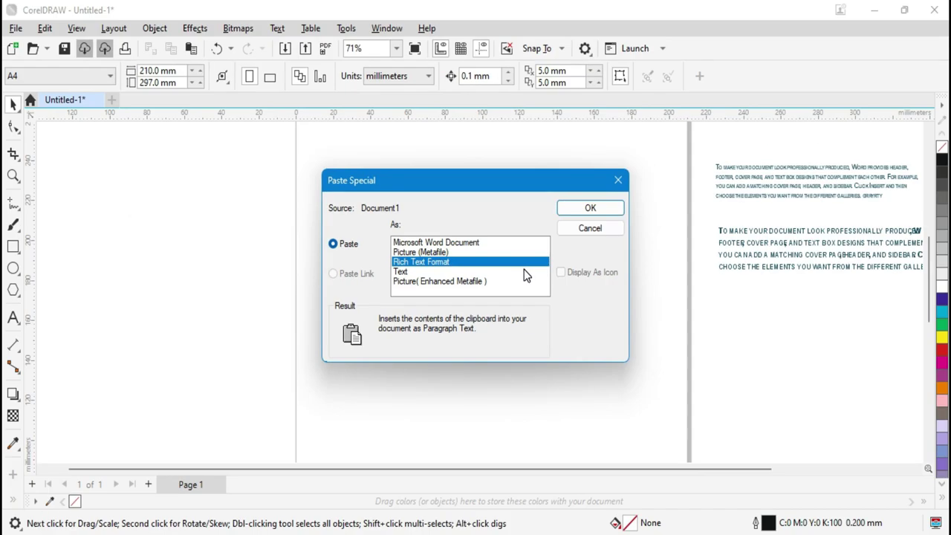
left_click(594, 210)
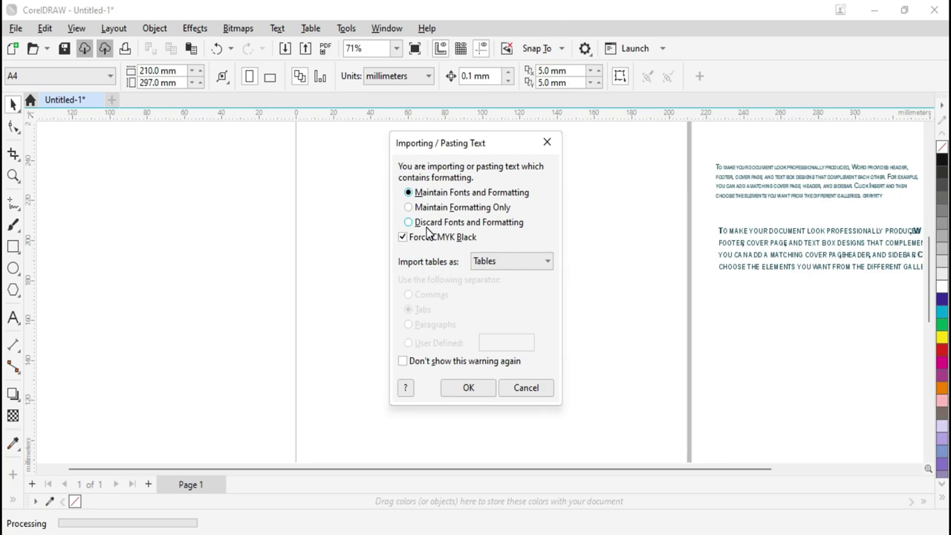
Step: Discard fonts and formatting so the paragraph lands as plain Arial 12 pt text, then deselect it
left_click(482, 224)
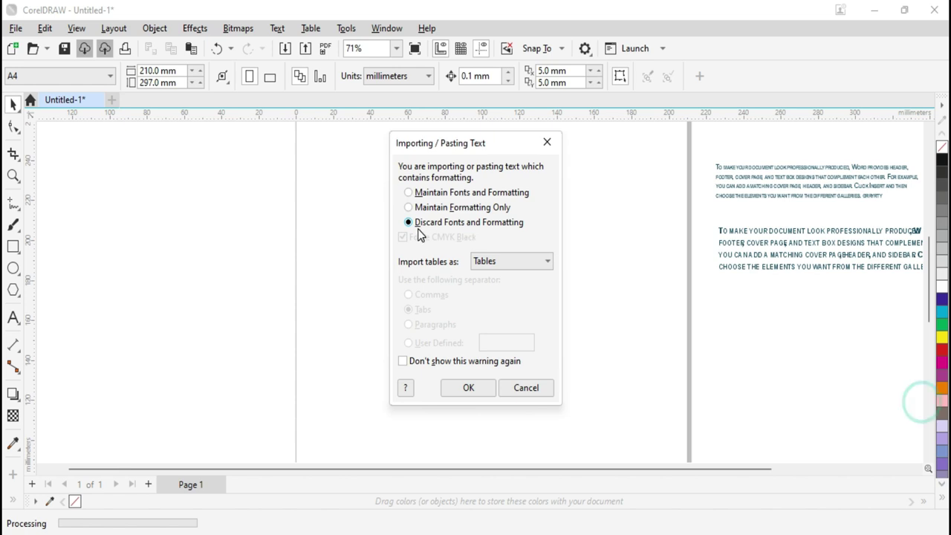
left_click(467, 392)
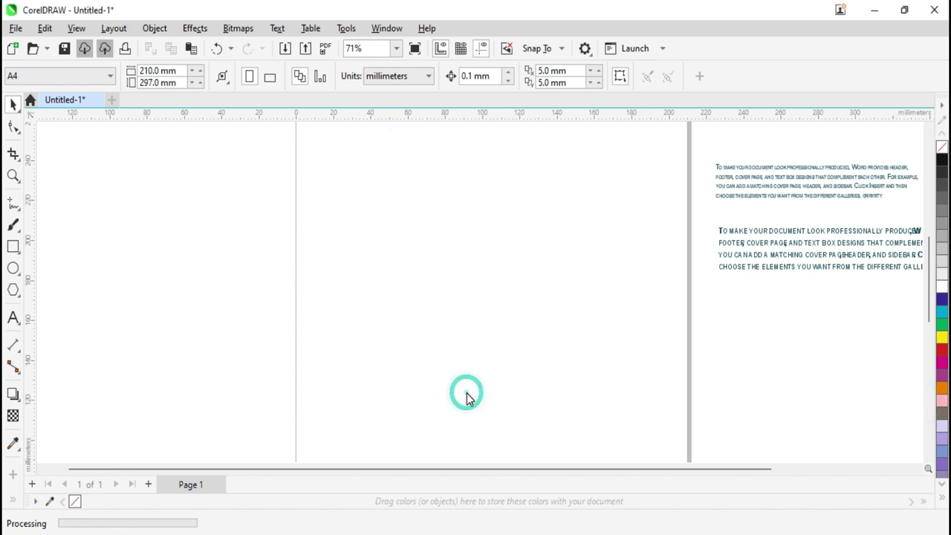
scroll(477, 324, "up", 1)
scroll(476, 327, "up", 2)
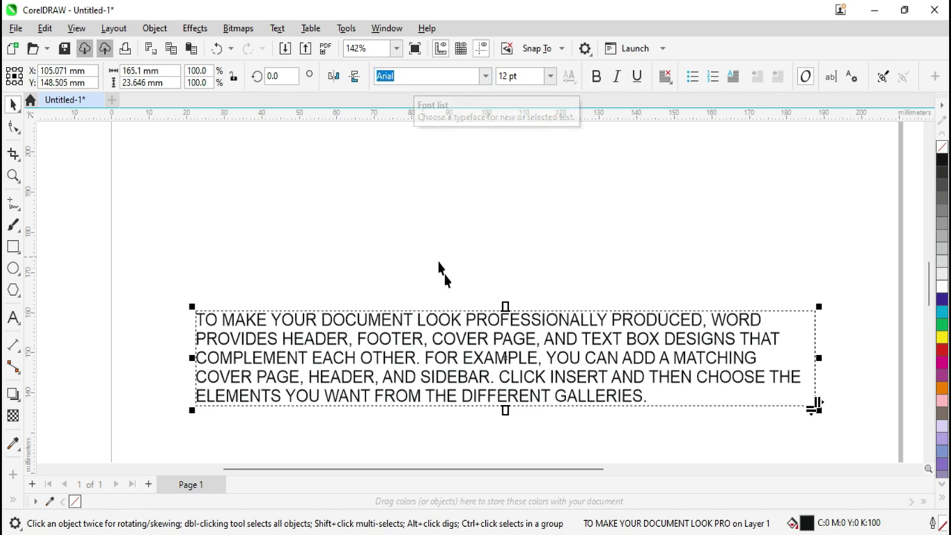
left_click(401, 414)
scroll(313, 338, "down", 3)
Step: Delete the plain pasted text and paste the paragraph again as Rich Text Format
left_click_drag(261, 275, 684, 401)
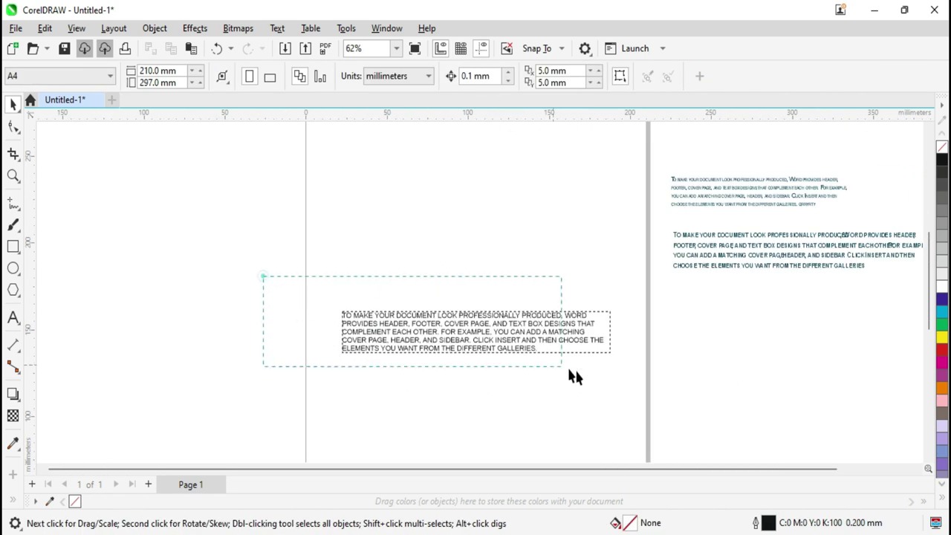
key("Delete")
left_click(276, 213)
left_click(45, 28)
left_click(97, 223)
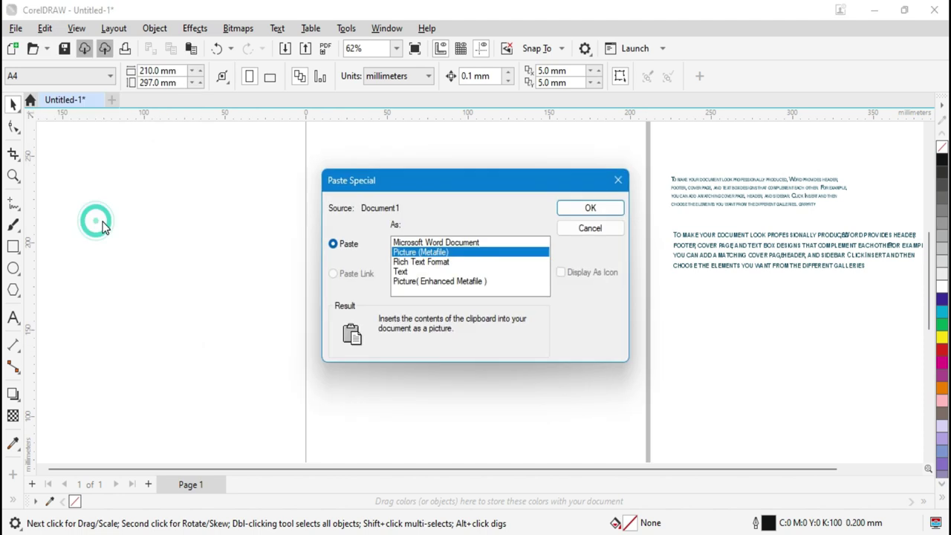
left_click(588, 206)
Step: Paste with Maintain Formatting Only and check the pasted text's font
left_click(409, 207)
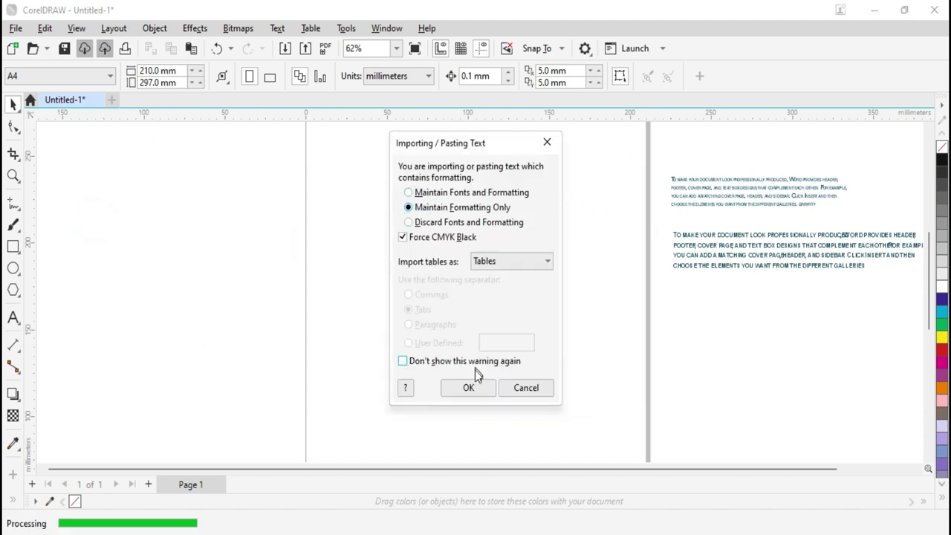
left_click(468, 388)
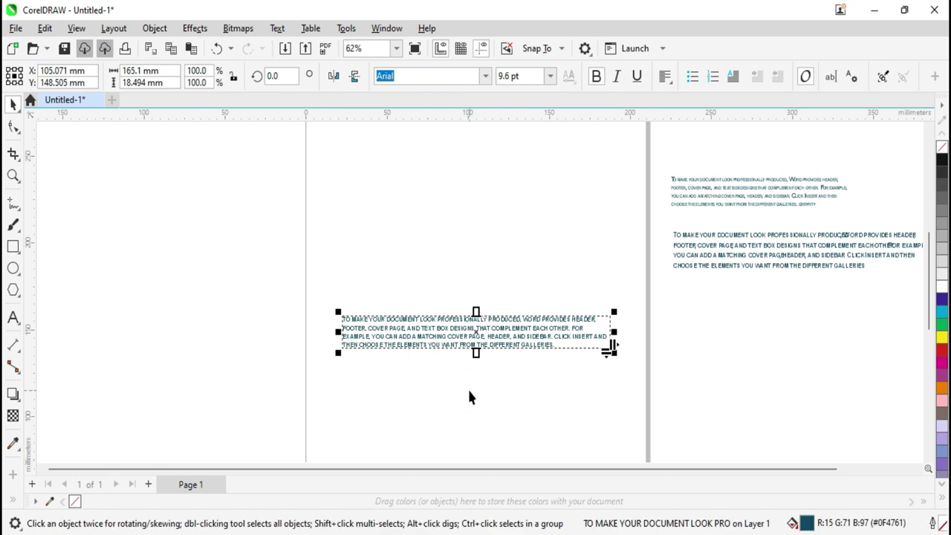
scroll(450, 311, "up", 2)
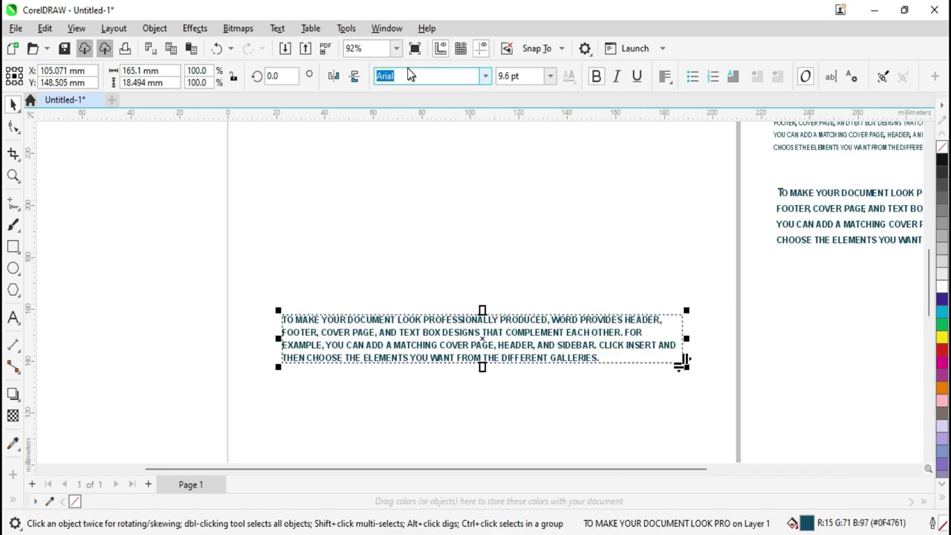
left_click(413, 71)
scroll(456, 370, "up", 3)
scroll(457, 363, "up", 1)
scroll(456, 369, "down", 2)
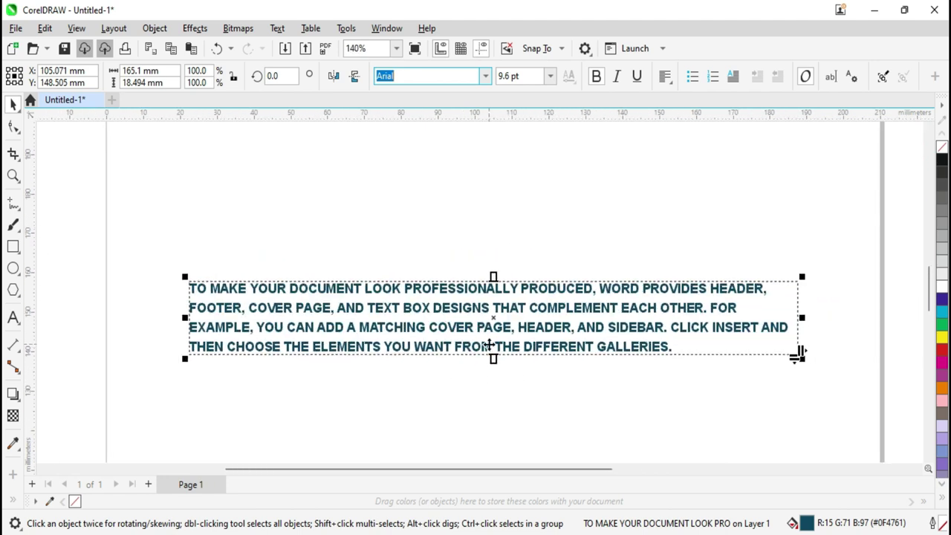
Step: Delete the formatting-only pasted text block, leaving the page empty
double_click(445, 336)
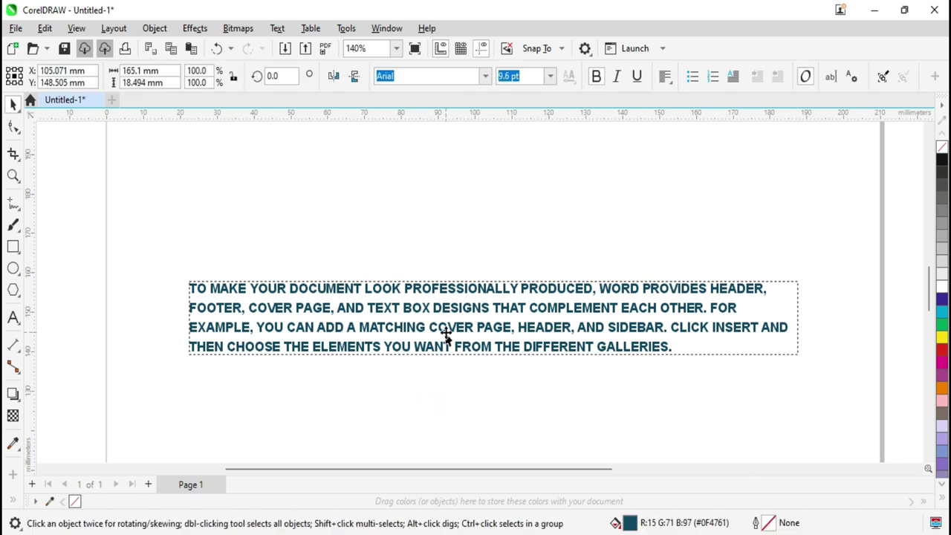
key("Delete")
scroll(219, 161, "down", 2)
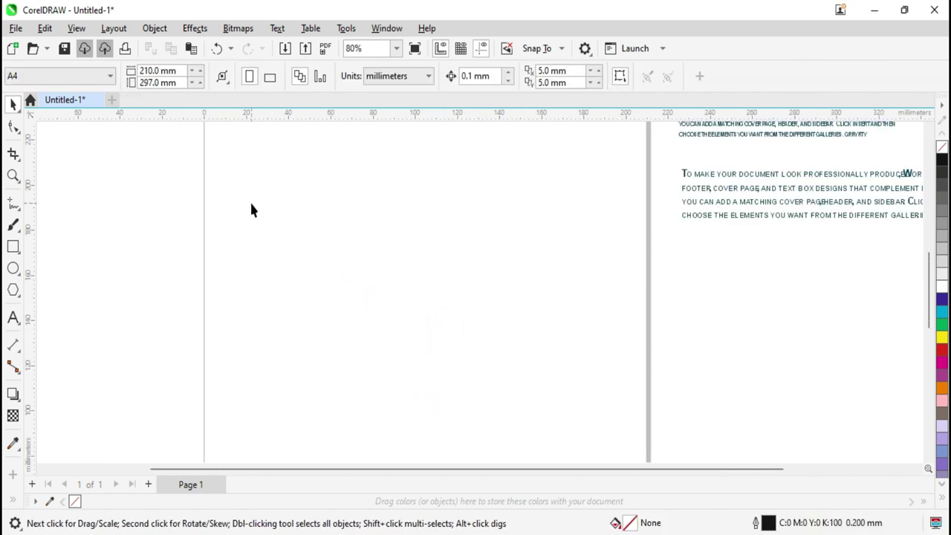
left_click(45, 28)
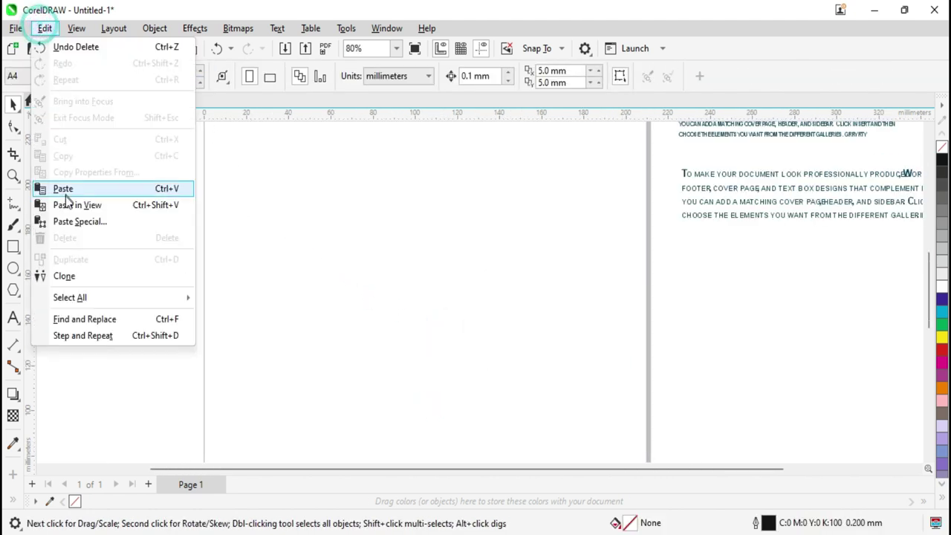
Step: Paste the paragraph as Rich Text Format, keeping both fonts and formatting
left_click(79, 221)
left_click(421, 261)
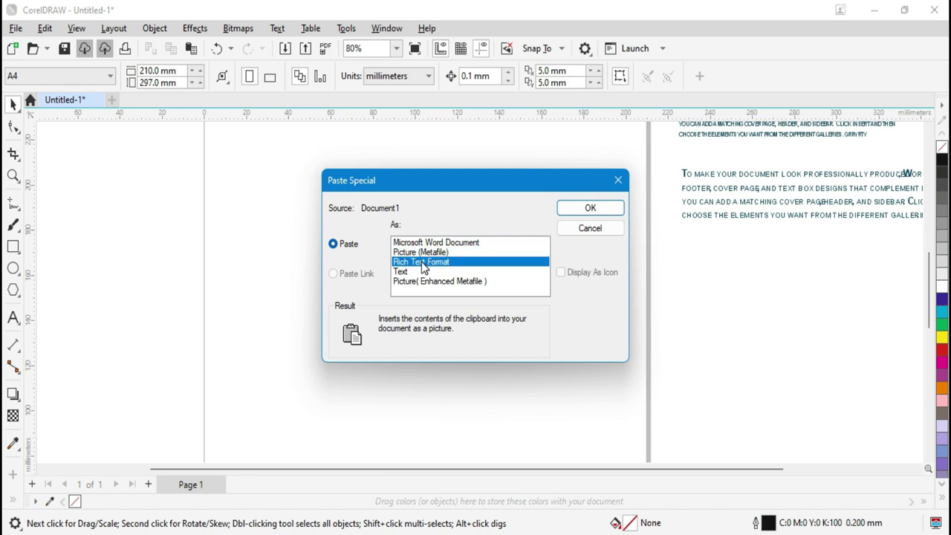
left_click(598, 208)
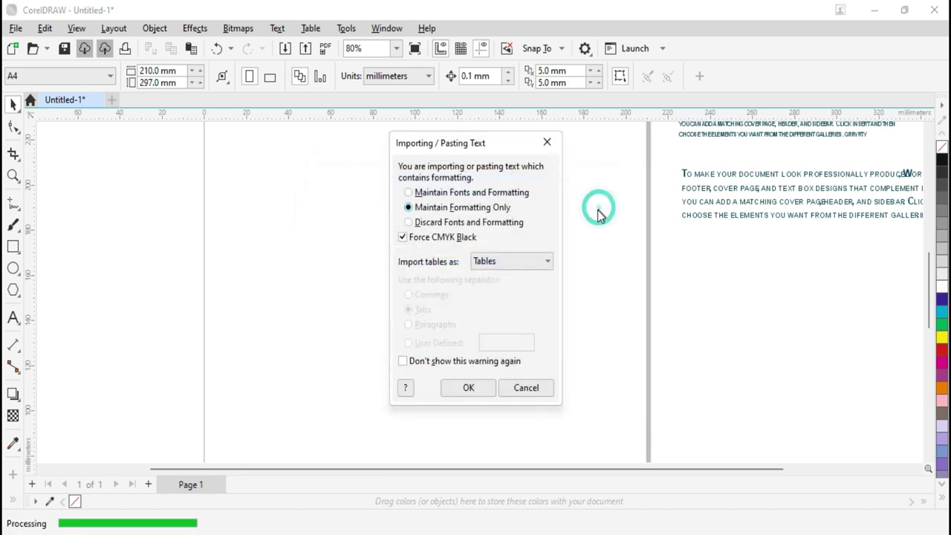
left_click(428, 192)
left_click(476, 390)
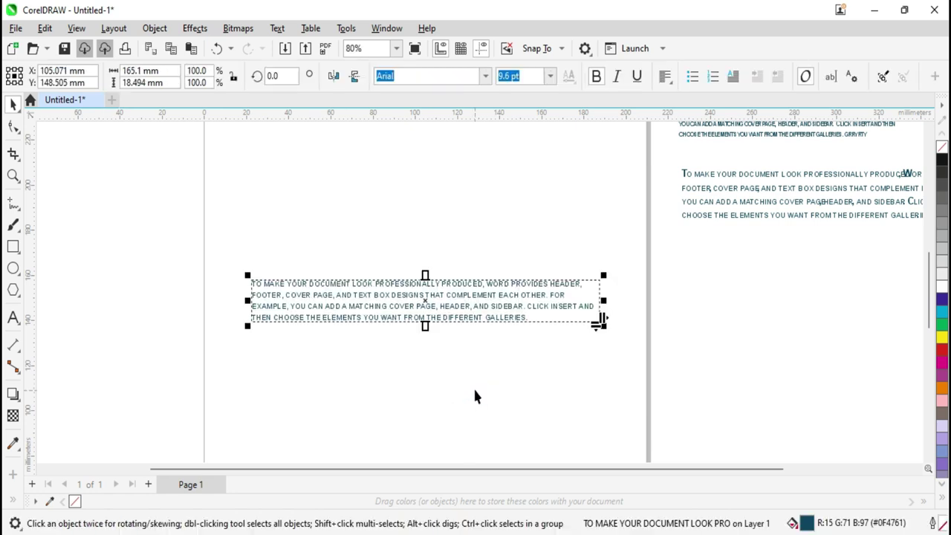
scroll(349, 286, "up", 1)
scroll(334, 293, "up", 1)
scroll(334, 304, "down", 1)
scroll(357, 309, "up", 1)
scroll(357, 308, "down", 1)
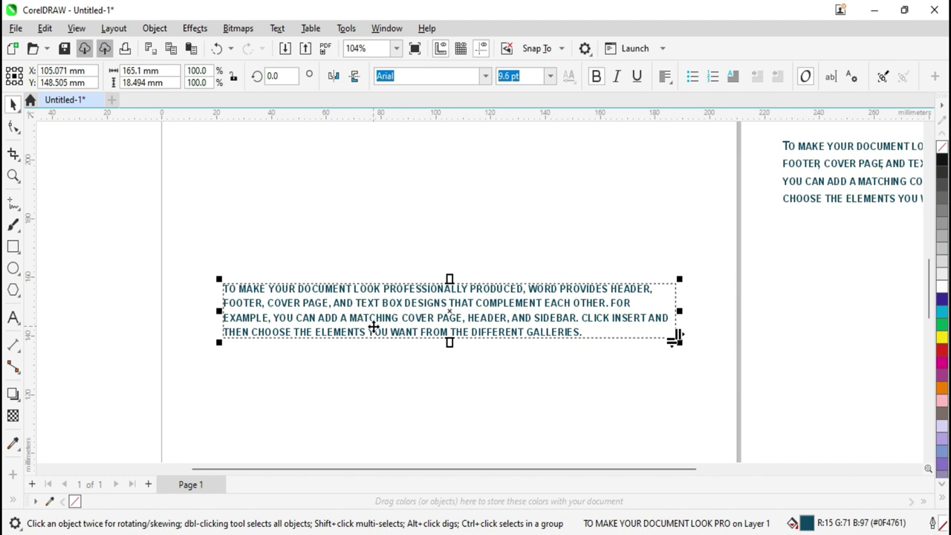
Step: Type test letters 'dgdfg' into the word CLICK and move the block off the page right
double_click(402, 304)
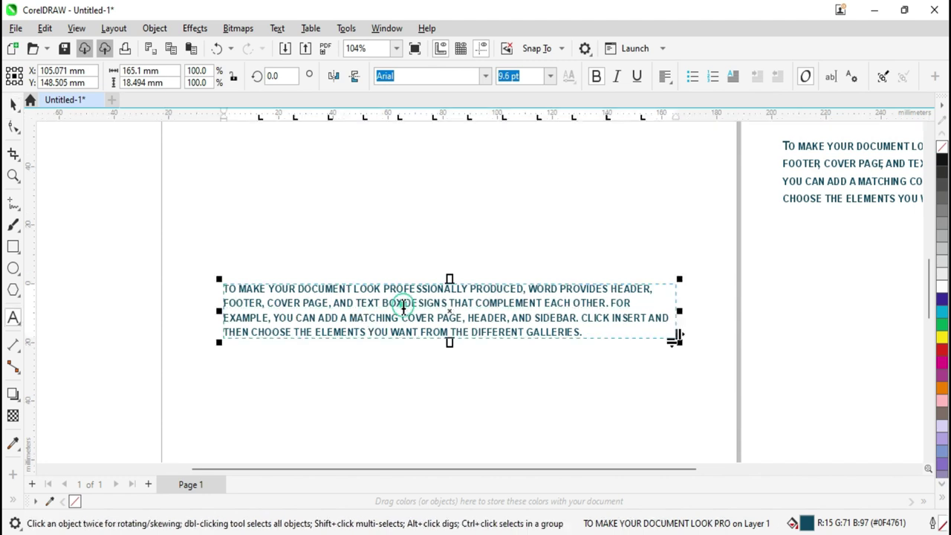
left_click(591, 330)
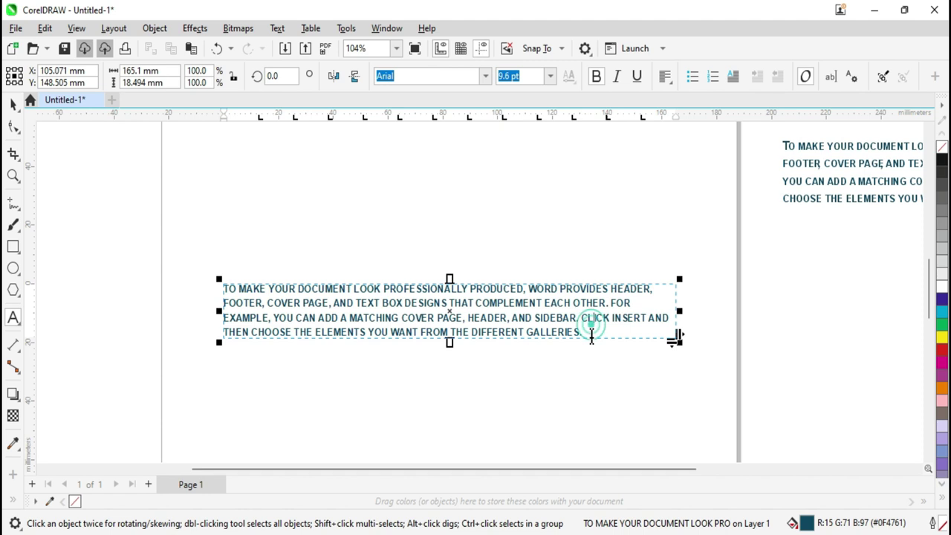
type("dgdfg")
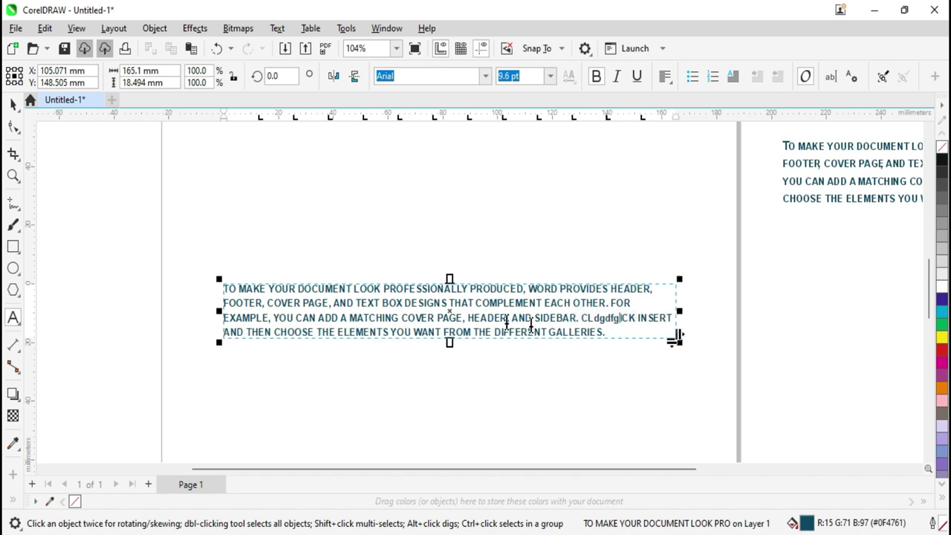
scroll(530, 324, "down", 2)
mouse_move(386, 268)
left_mouse_down()
mouse_move(646, 263)
mouse_move(734, 251)
left_mouse_up()
Step: Paste the Word paragraph again with Paste Special as plain Text
left_click(440, 260)
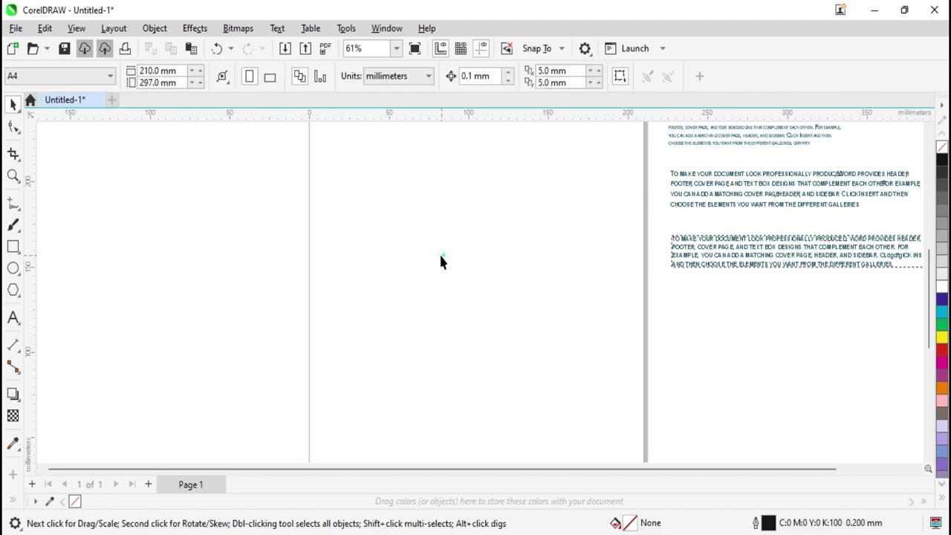
left_click(44, 28)
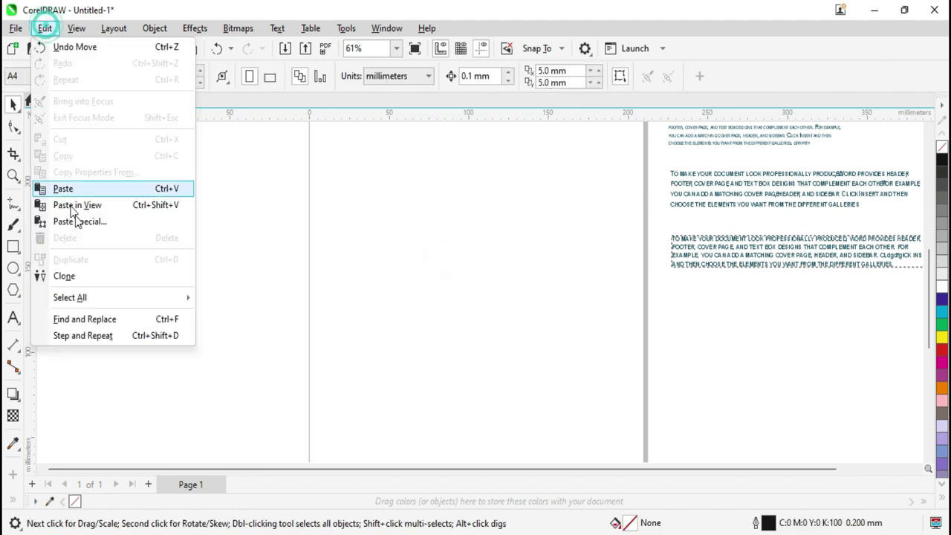
left_click(89, 223)
left_click(410, 272)
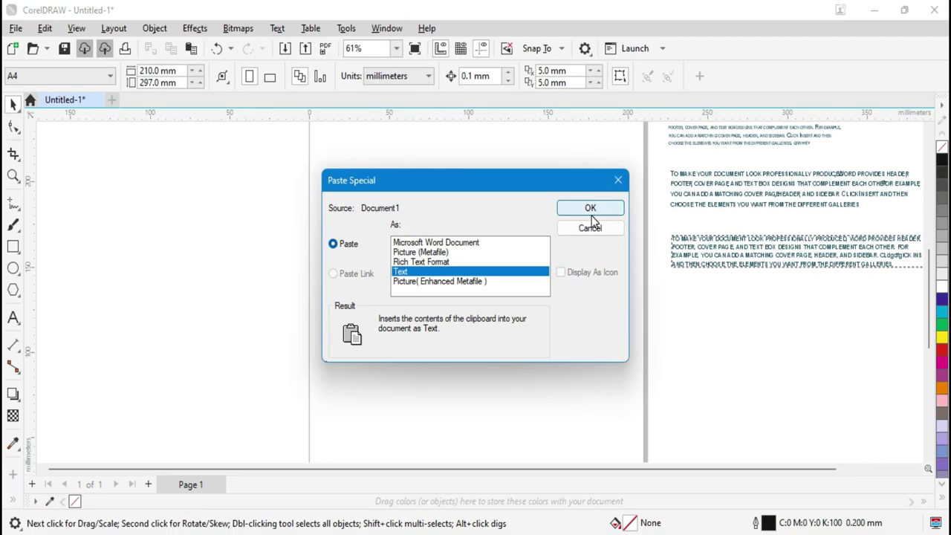
left_click(590, 211)
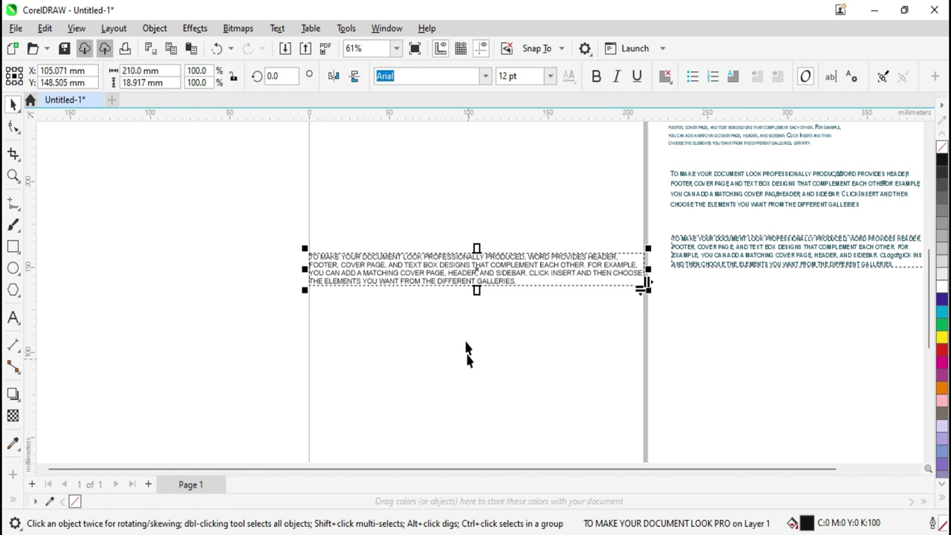
scroll(345, 271, "up", 2)
scroll(358, 276, "down", 1)
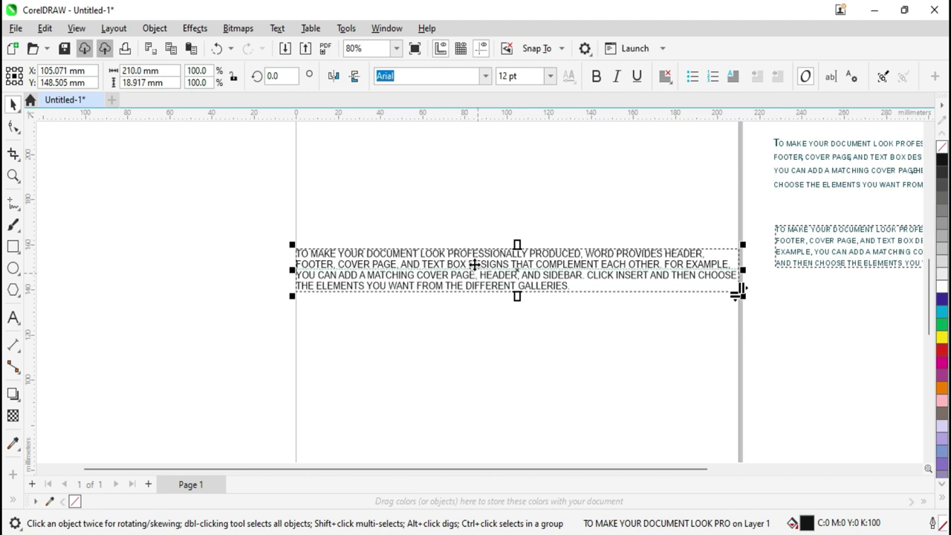
scroll(470, 273, "up", 5)
scroll(472, 267, "down", 4)
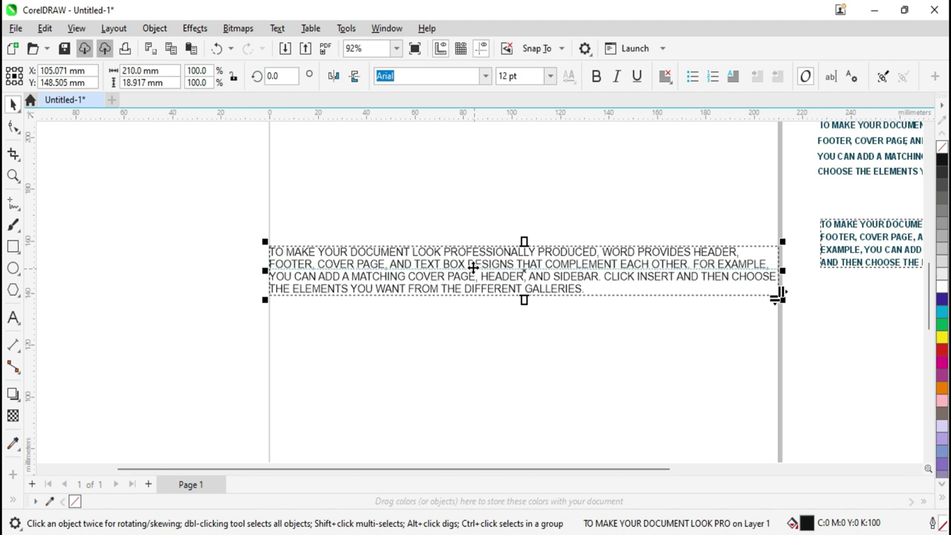
Step: Type test letters 'jfjfg' into the text frame, then move it off the page right
double_click(530, 272)
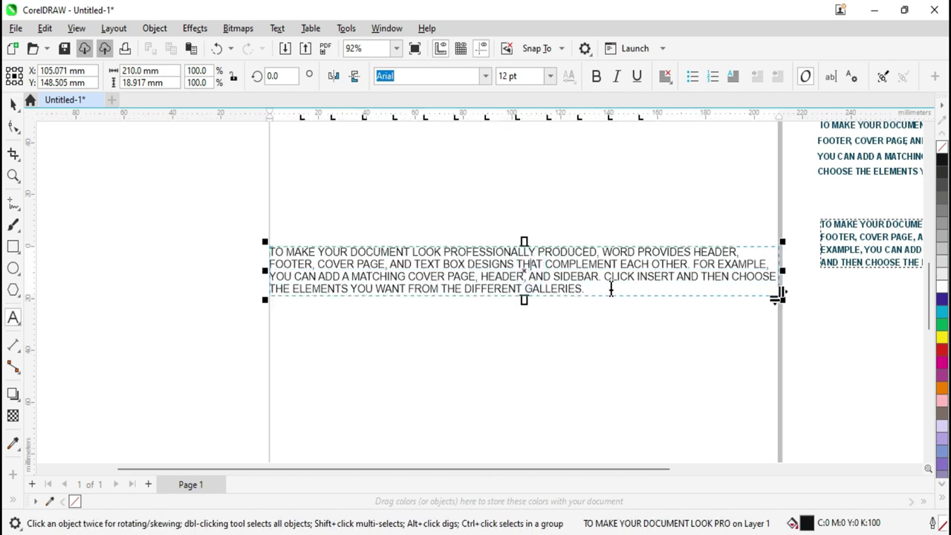
type("jfjfg")
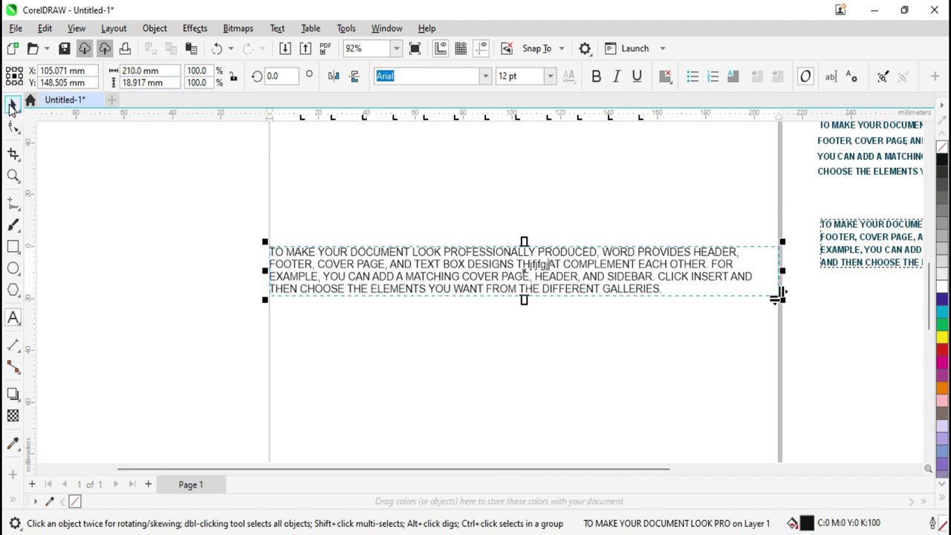
left_click(12, 104)
scroll(401, 242, "down", 1)
left_click_drag(399, 250, 668, 283)
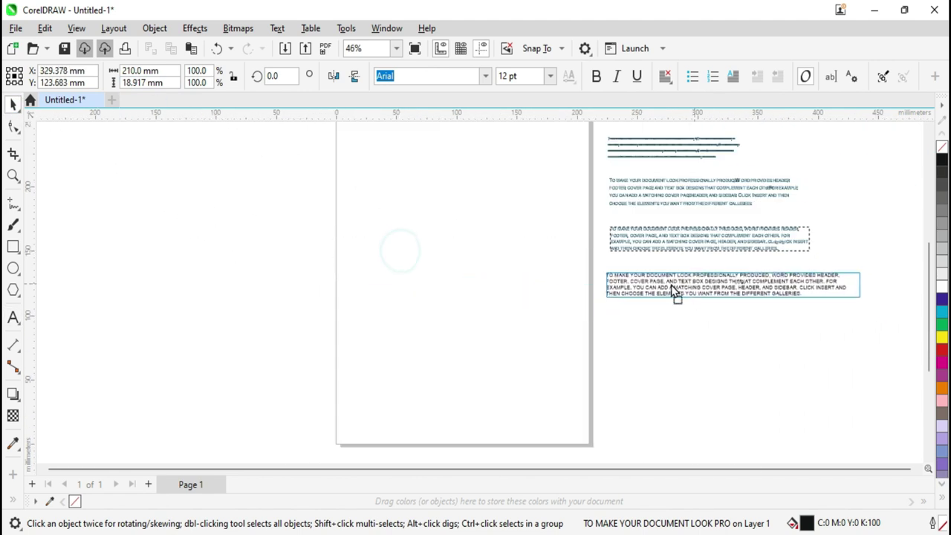
Step: Paste the paragraph with Paste Special as Picture (Enhanced Metafile)
left_click(424, 267)
left_click(45, 28)
left_click(90, 225)
left_click(412, 281)
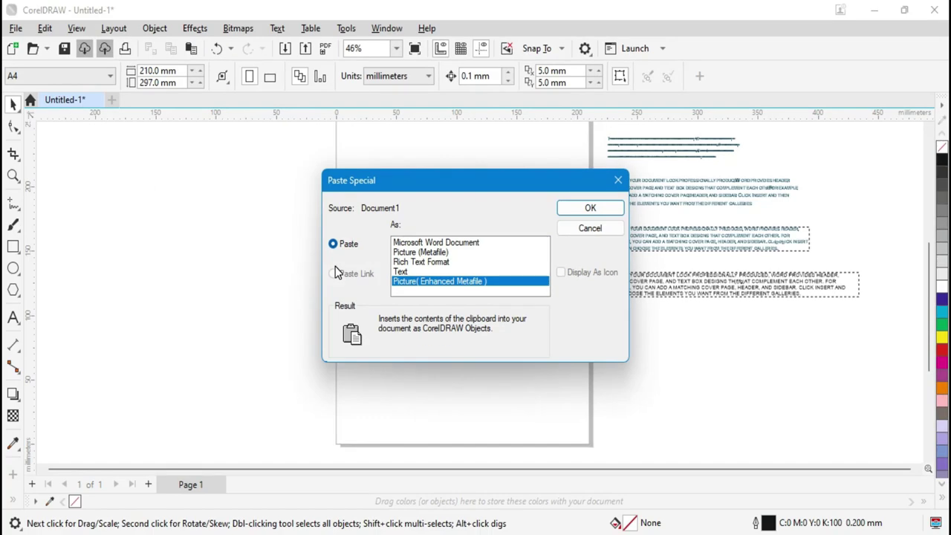
left_click(590, 210)
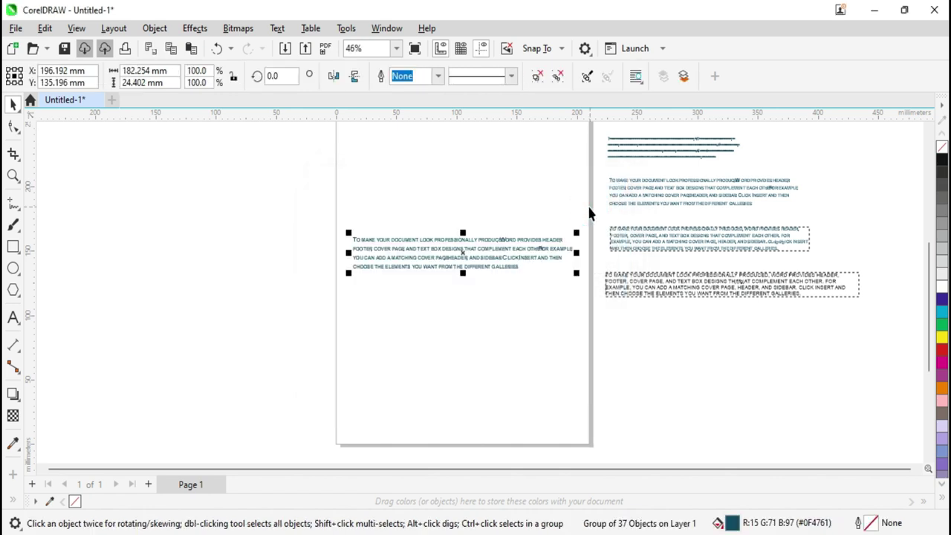
Step: Pull the first text line up out of the pasted picture group
left_click(474, 302)
left_click(453, 245)
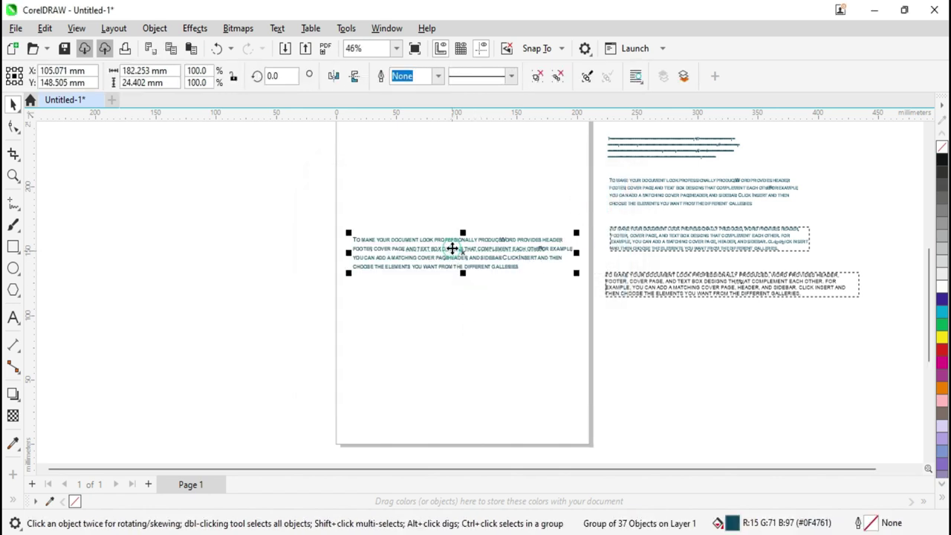
scroll(453, 246, "up", 2)
left_click(413, 236)
left_click_drag(414, 237, 414, 186)
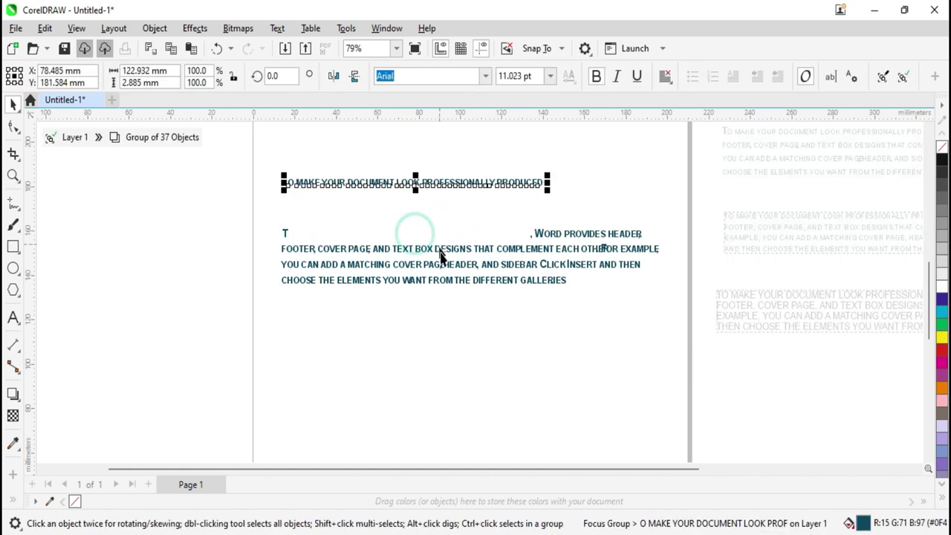
Step: Type test letters 'gjghj' into the last text line, then fit the page in view
left_click(438, 281)
left_click(434, 311)
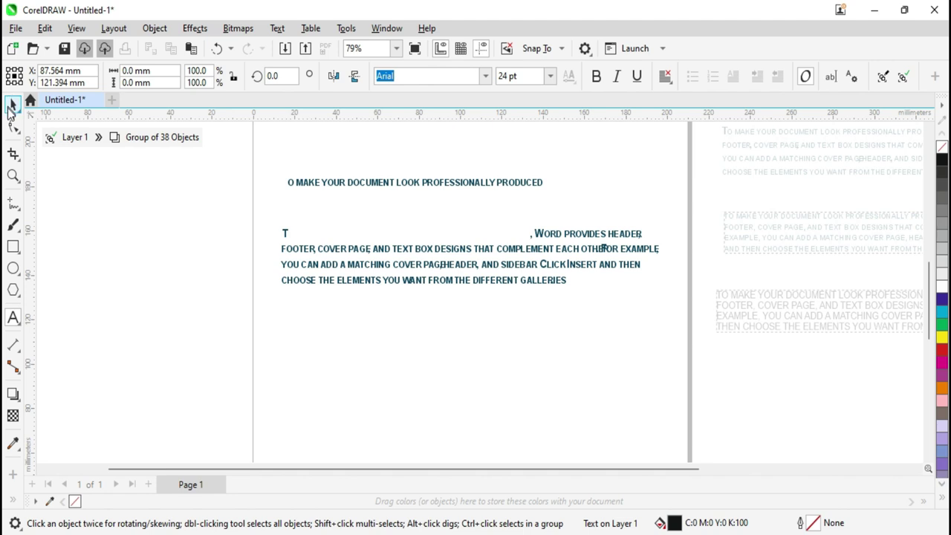
left_click(433, 287)
left_click(432, 282)
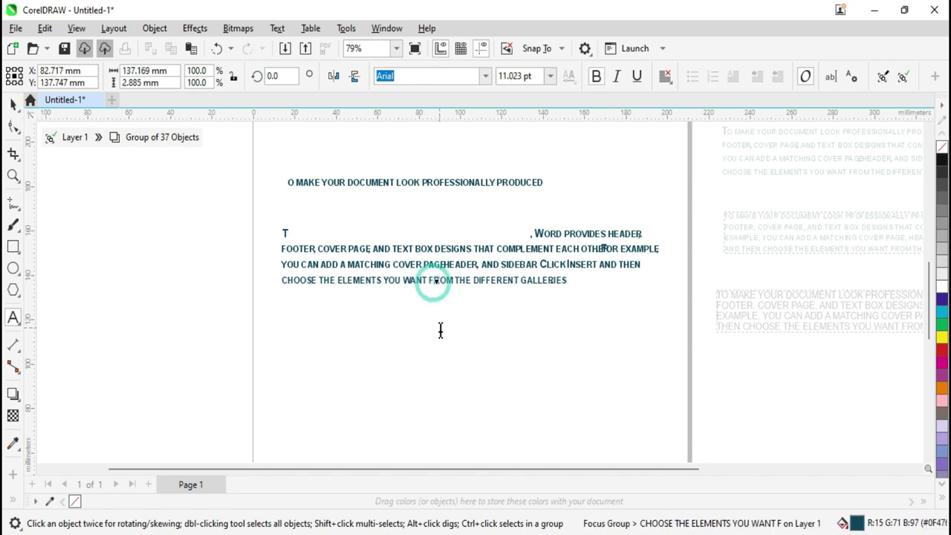
type("gjghj")
key("Escape")
key("shift+F4")
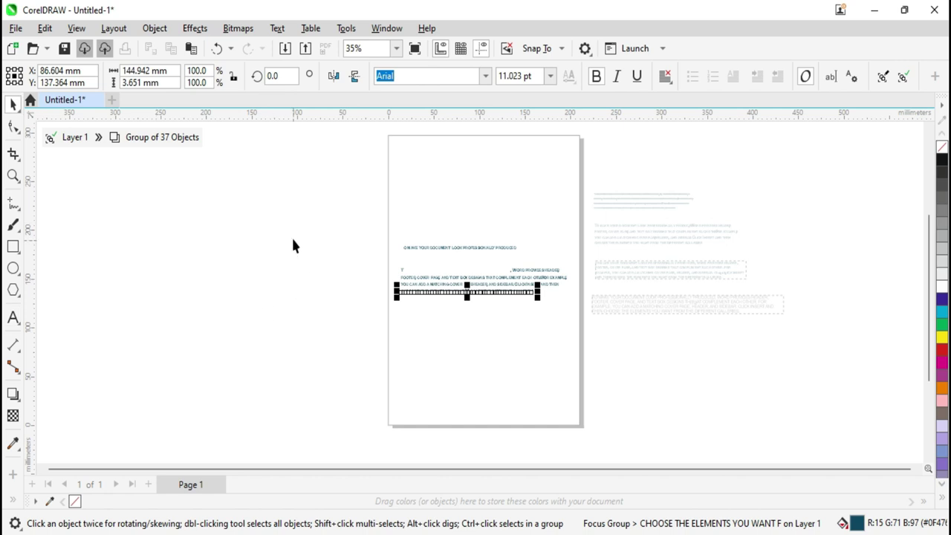
Step: Undo the heading line move and drag the 37-object group off the page right
left_click(346, 256)
left_click(473, 289)
key("ctrl+z")
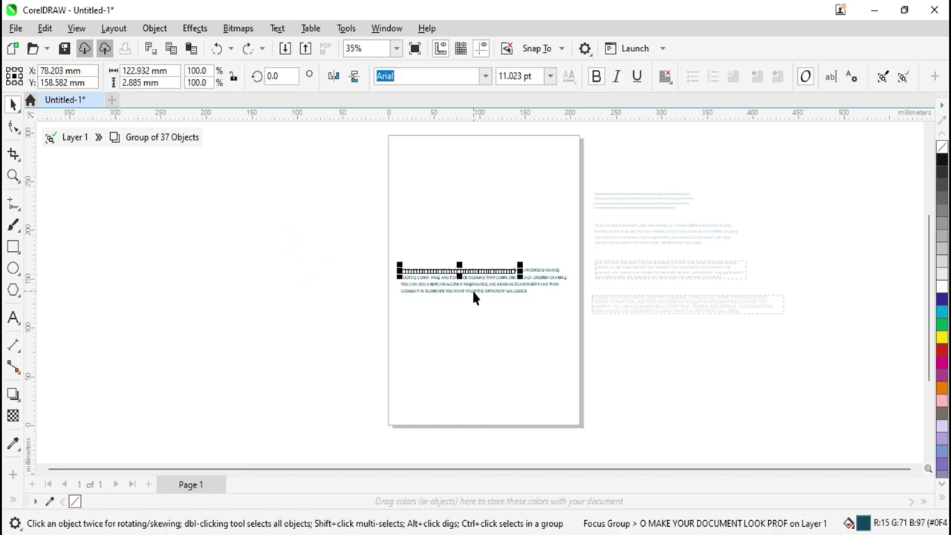
left_click(476, 323)
left_click(470, 290)
left_click(488, 346)
left_click(479, 286)
left_click_drag(465, 278, 660, 342)
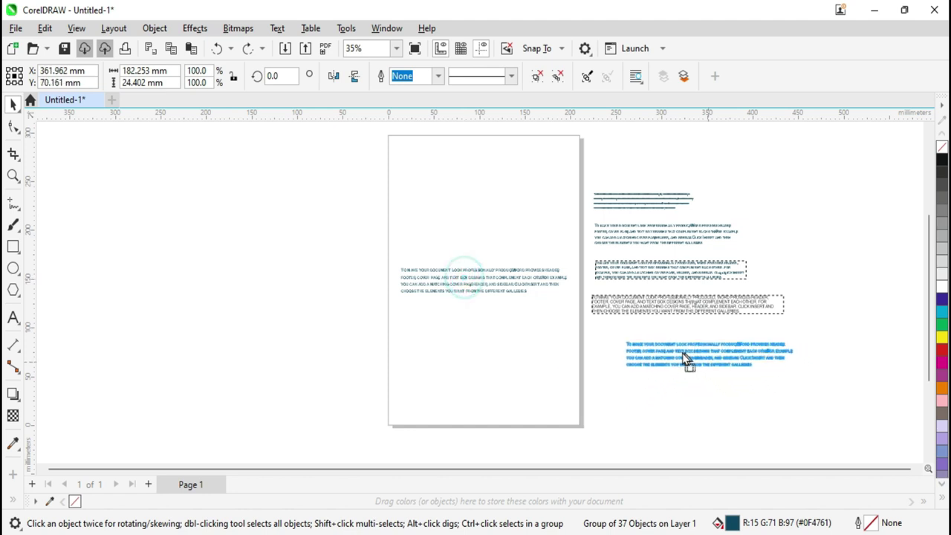
left_click(458, 341)
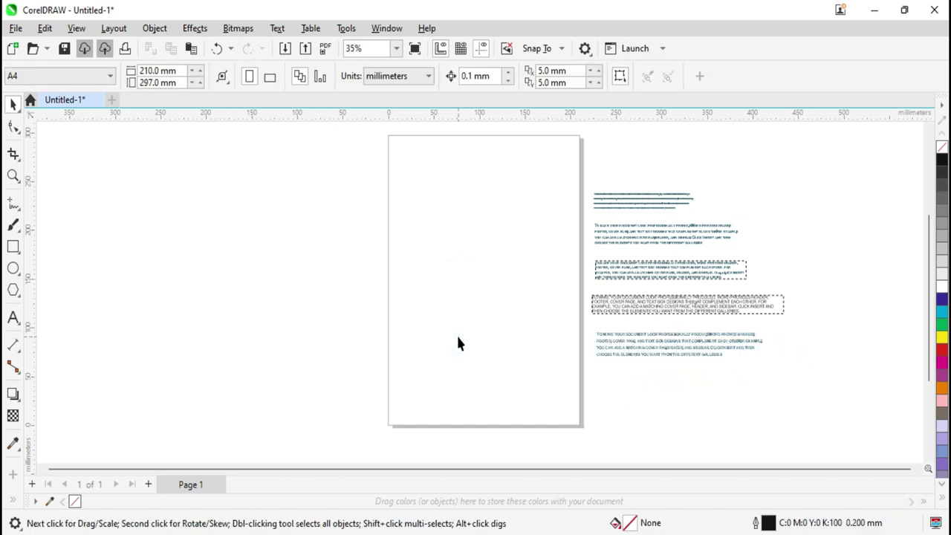
Step: Paste the paragraph as a Microsoft Word Document object displayed as an icon
left_click(46, 29)
left_click(103, 221)
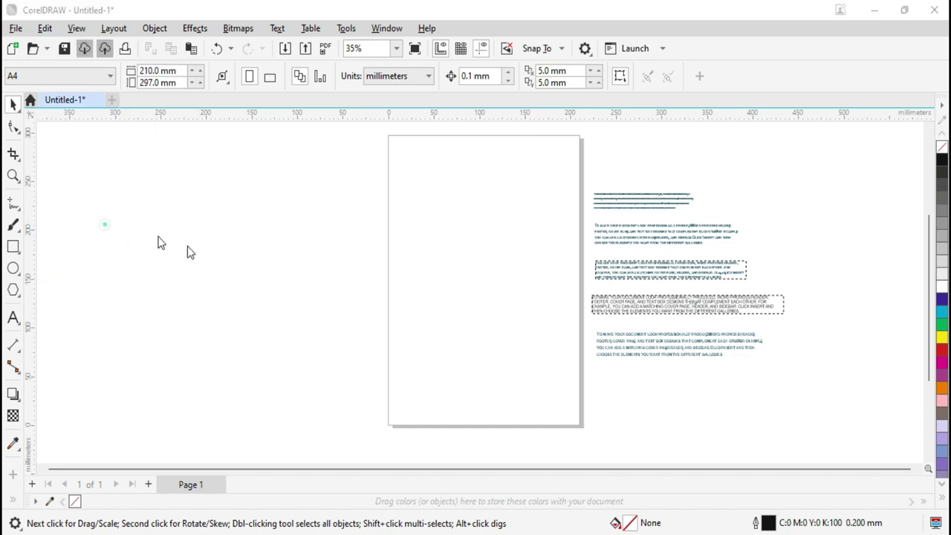
left_click(417, 242)
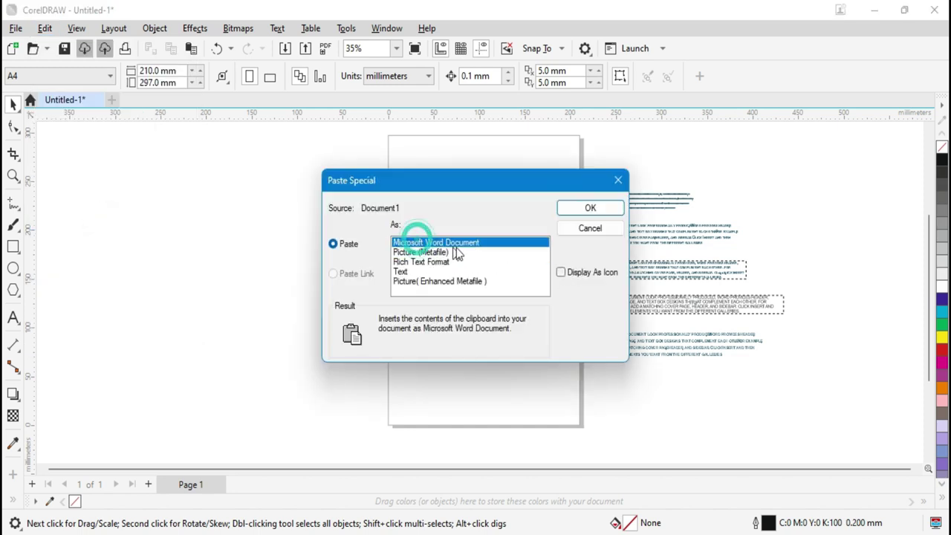
left_click(561, 273)
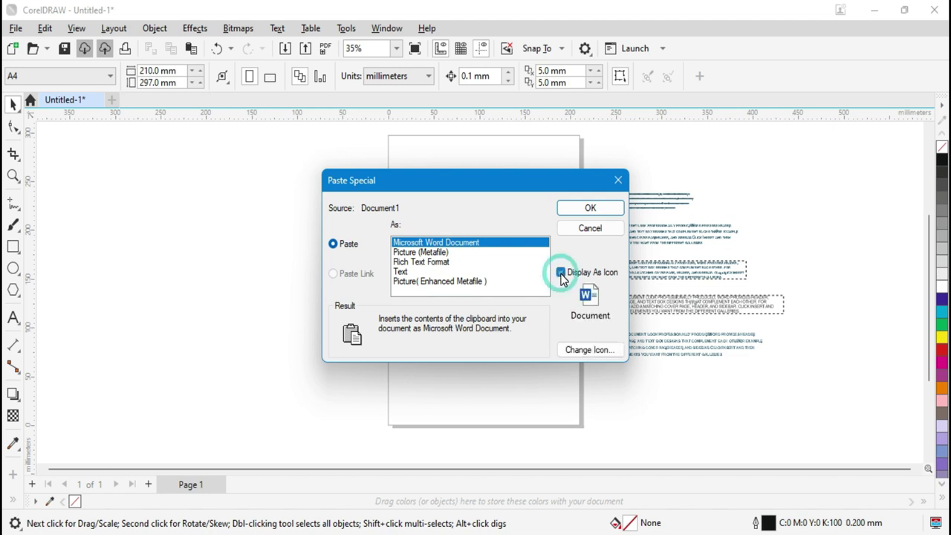
left_click(600, 210)
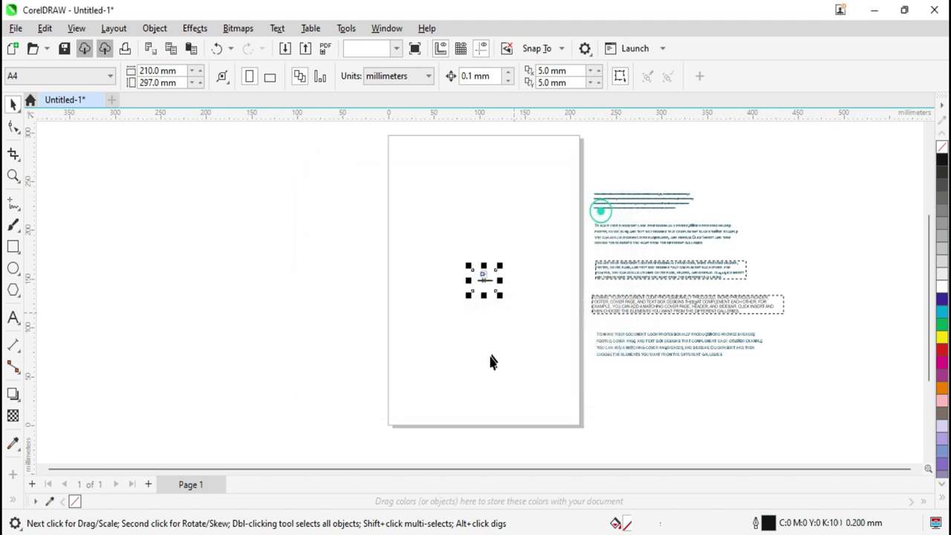
left_click(475, 392)
Step: Zoom in to 156% on the embedded Documen icon
scroll(494, 280, "up", 1)
scroll(490, 286, "up", 1)
scroll(488, 296, "up", 2)
scroll(488, 297, "down", 1)
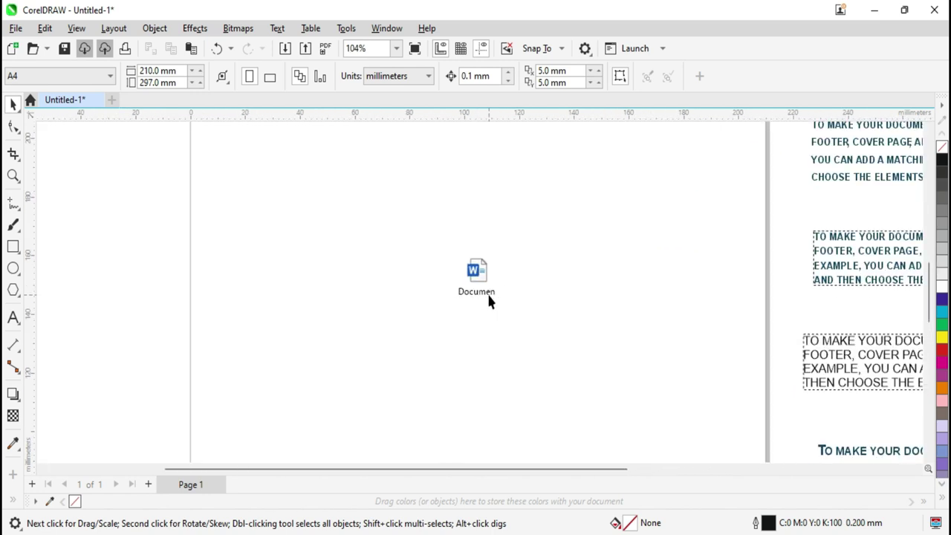
scroll(488, 300, "up", 1)
scroll(486, 297, "up", 1)
scroll(481, 282, "down", 1)
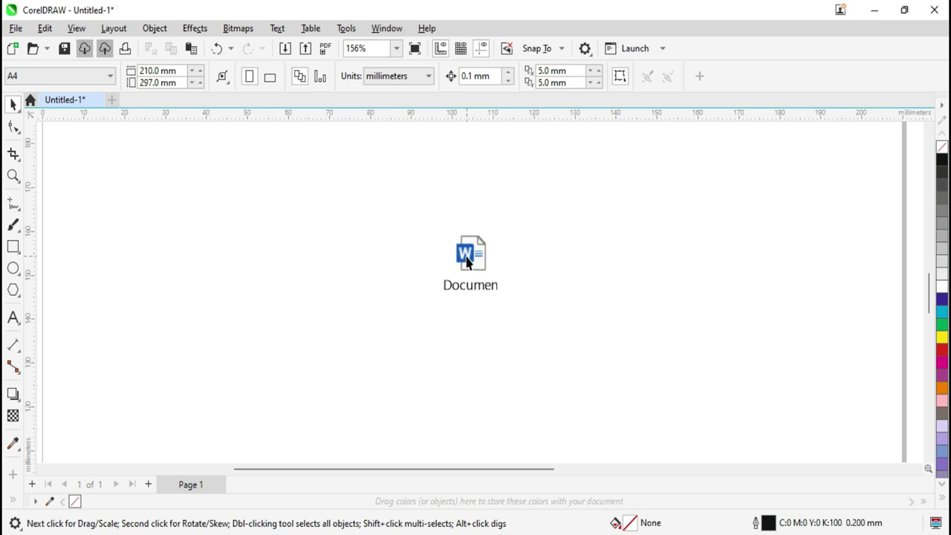
double_click(467, 256)
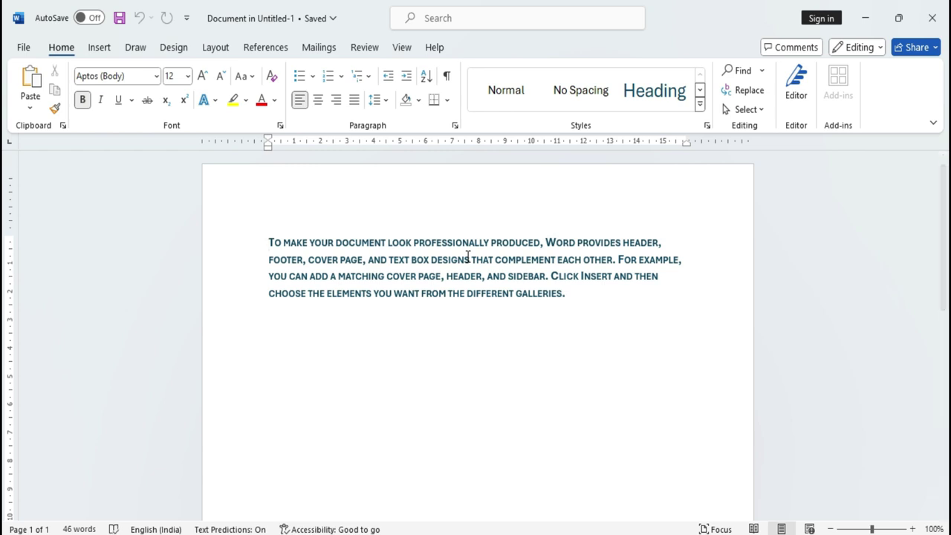
left_click(572, 295)
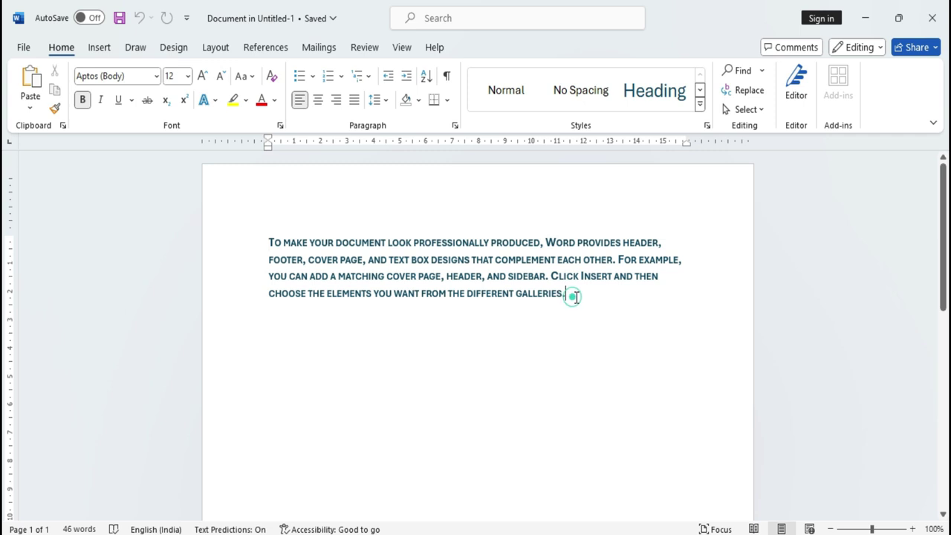
type("y8y8iyui")
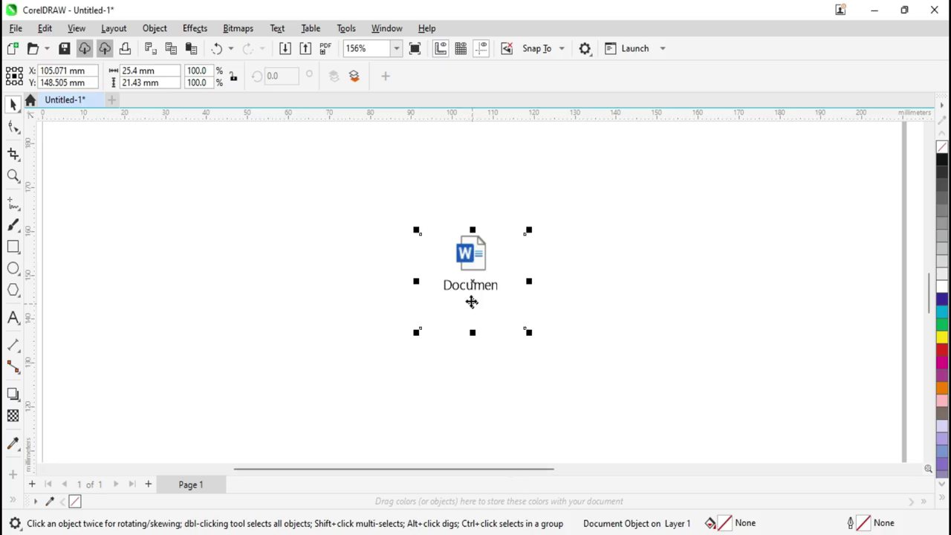
Step: Deselect the icon, zoom out, and marquee-select the document text objects
left_click(602, 308)
scroll(601, 310, "down", 2)
scroll(603, 342, "down", 1)
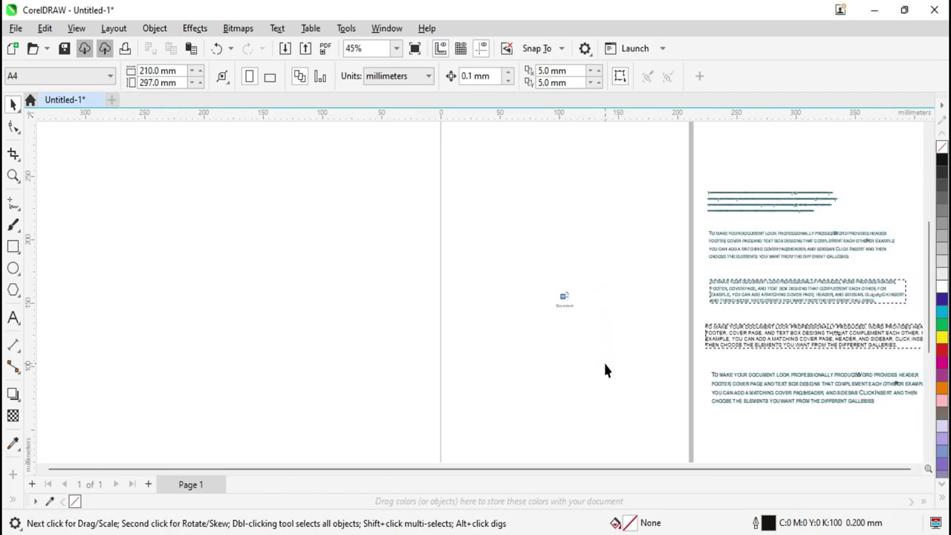
scroll(604, 357, "up", 1)
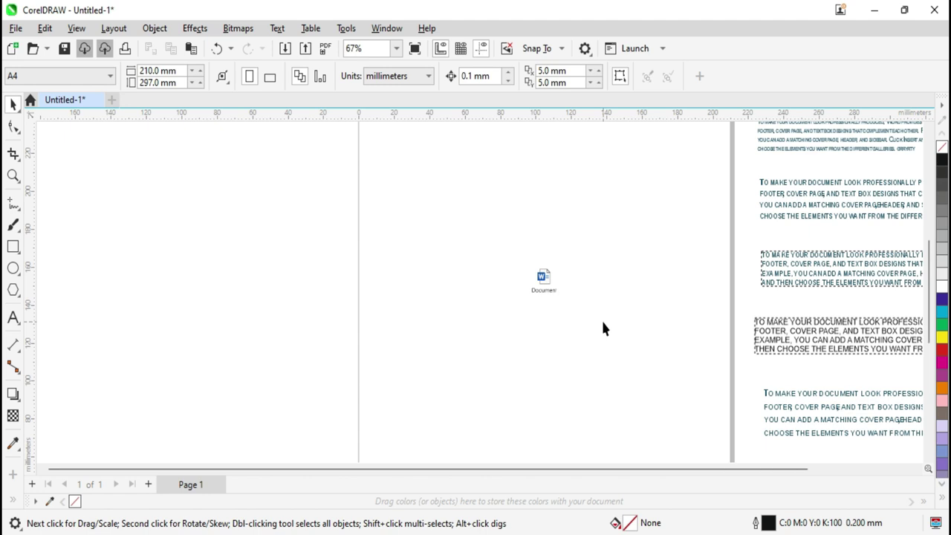
scroll(602, 328, "down", 2)
mouse_move(476, 225)
left_mouse_down()
mouse_move(853, 414)
mouse_move(588, 252)
mouse_move(518, 153)
left_mouse_up()
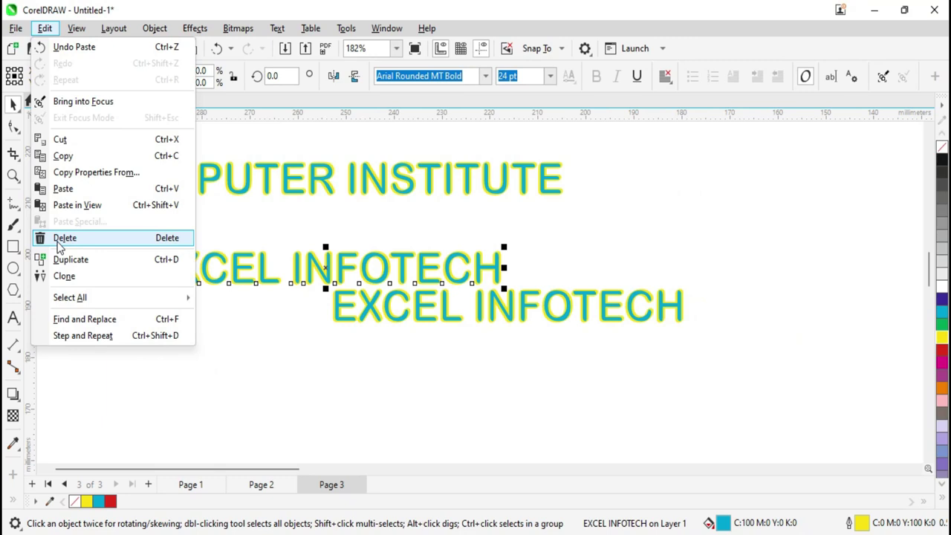
Step: Delete COMPUTER INSTITUTE, then move EXCEL INFOTECH up-left and enlarge it to about 45 pt
left_click(58, 243)
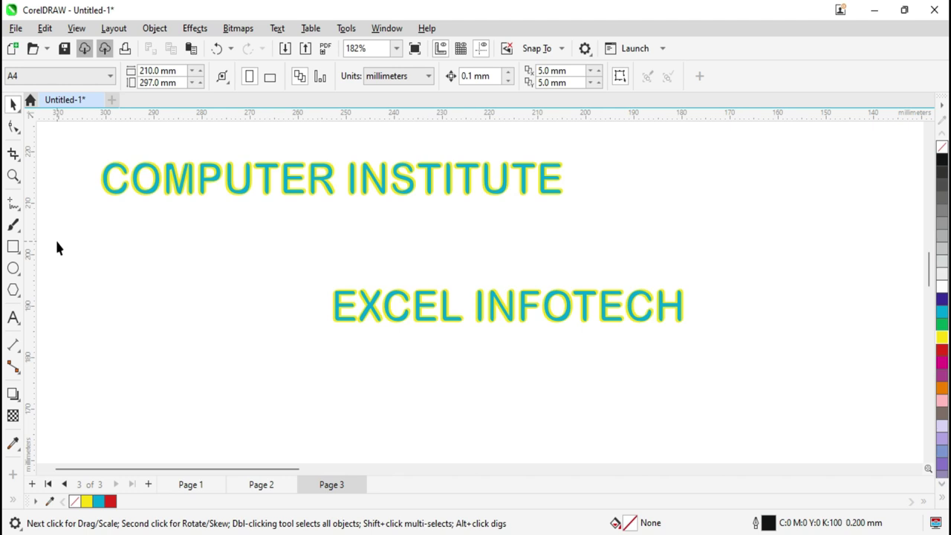
left_click(45, 28)
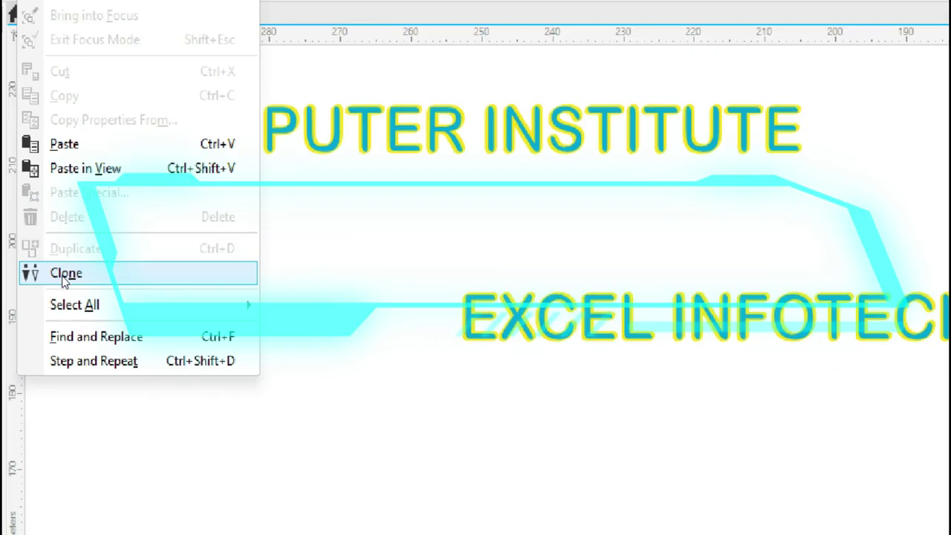
left_click(251, 263)
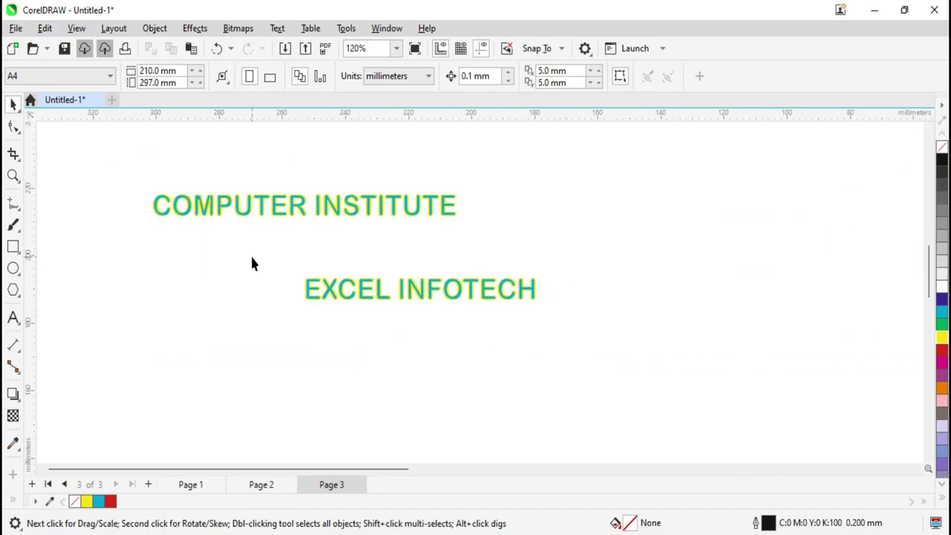
left_click_drag(122, 157, 514, 233)
key("Delete")
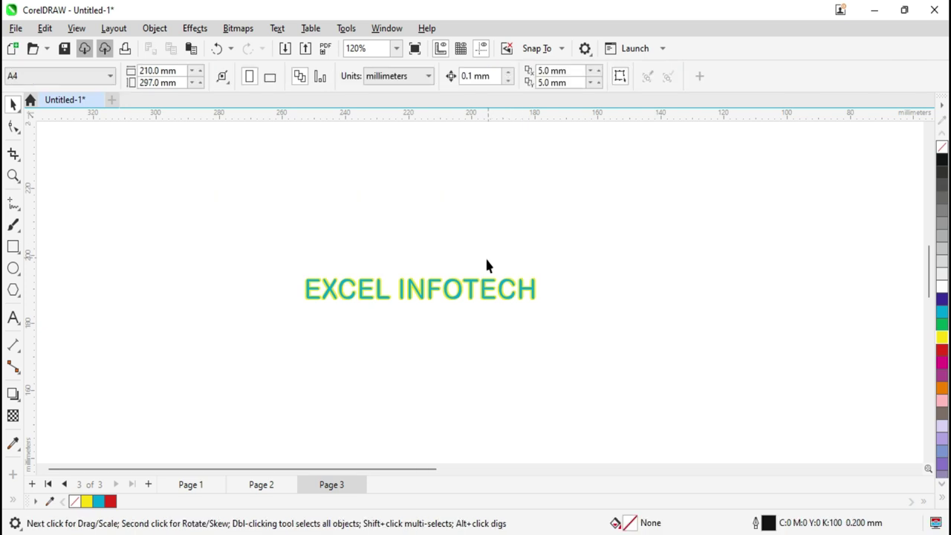
left_click_drag(463, 284, 411, 231)
left_click_drag(486, 251, 670, 328)
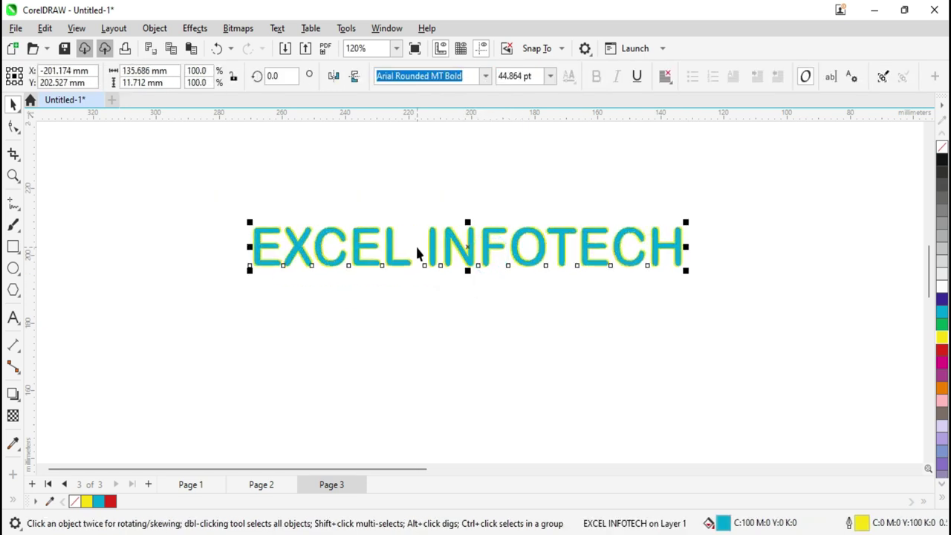
Step: Create a clone of EXCEL INFOTECH with Edit > Clone and place it at the upper right
left_click(44, 28)
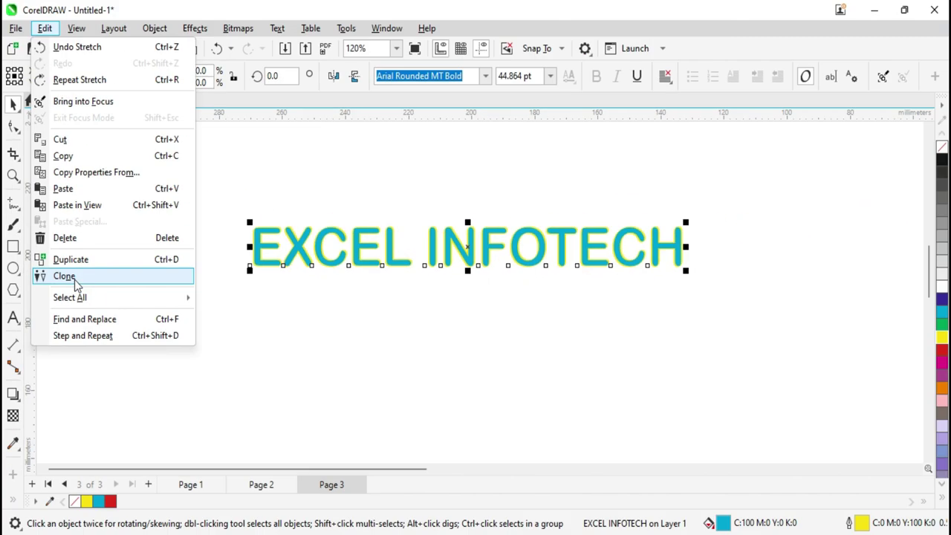
left_click(75, 281)
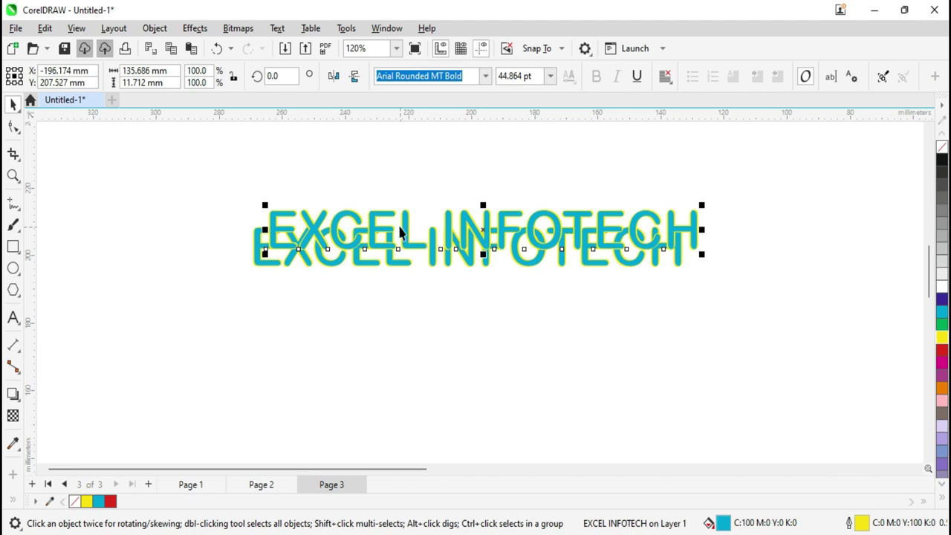
scroll(388, 226, "down", 2)
left_click_drag(387, 227, 602, 197)
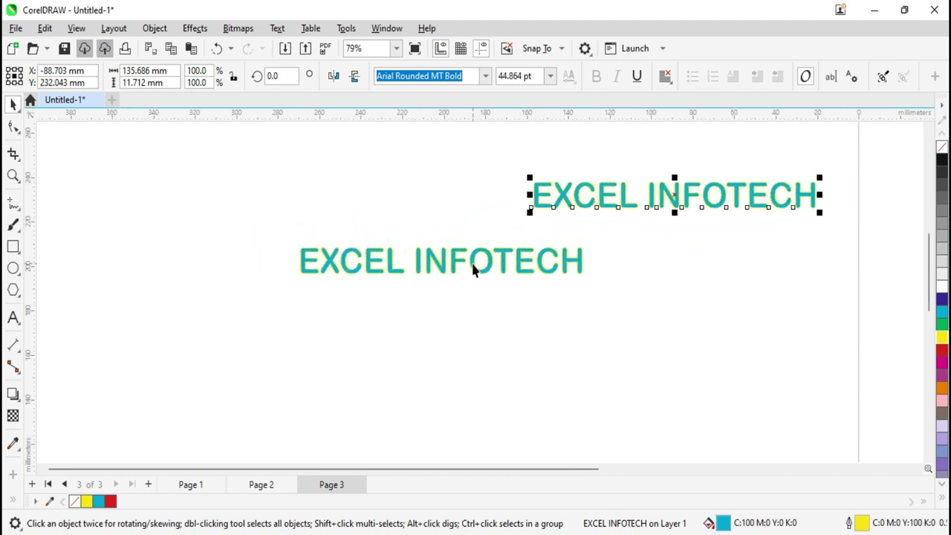
scroll(440, 265, "up", 3)
left_click(439, 265)
scroll(438, 265, "down", 2)
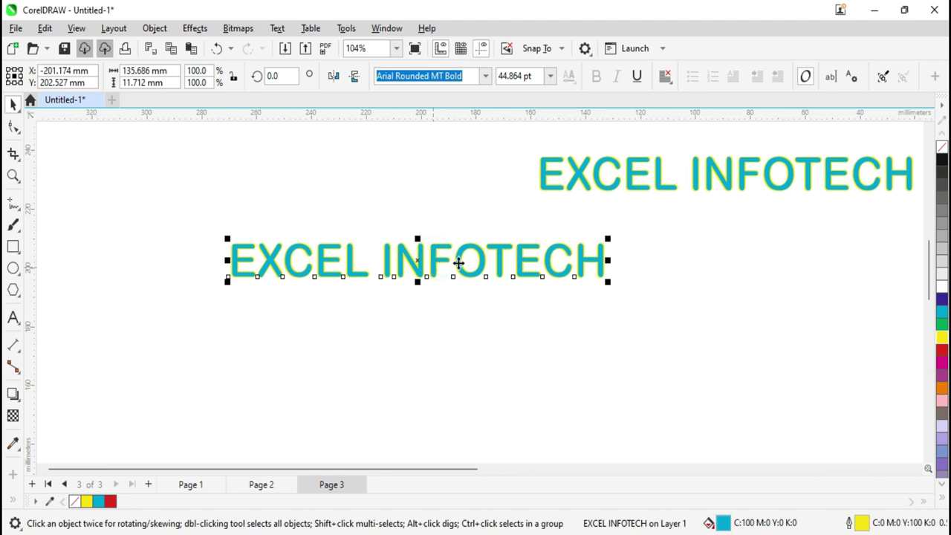
left_click(654, 190)
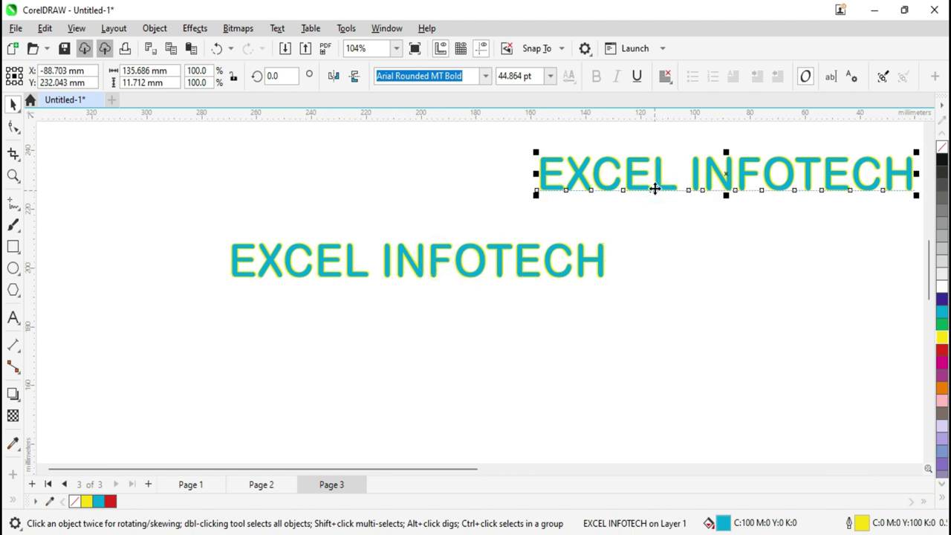
left_click(569, 270)
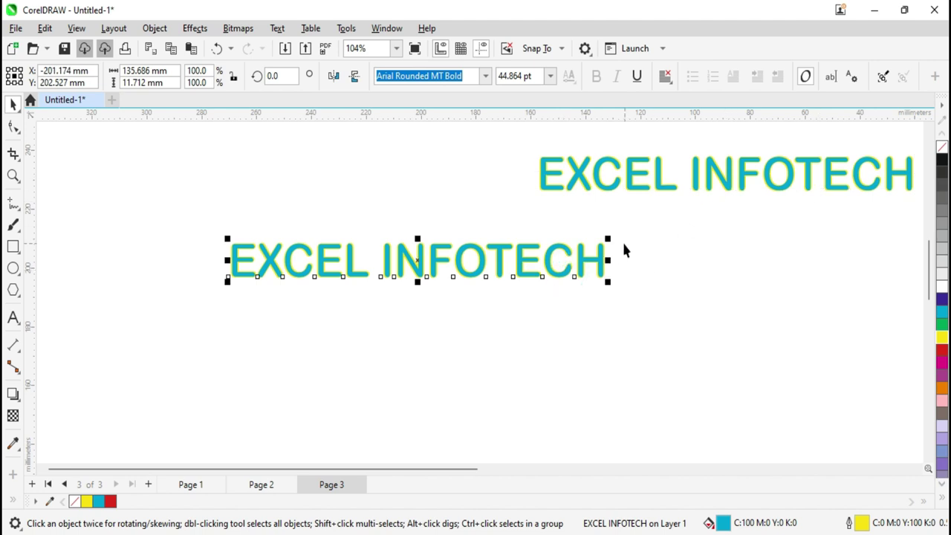
Step: Append ' Computer' after INFOTECH in the original text line
double_click(611, 262)
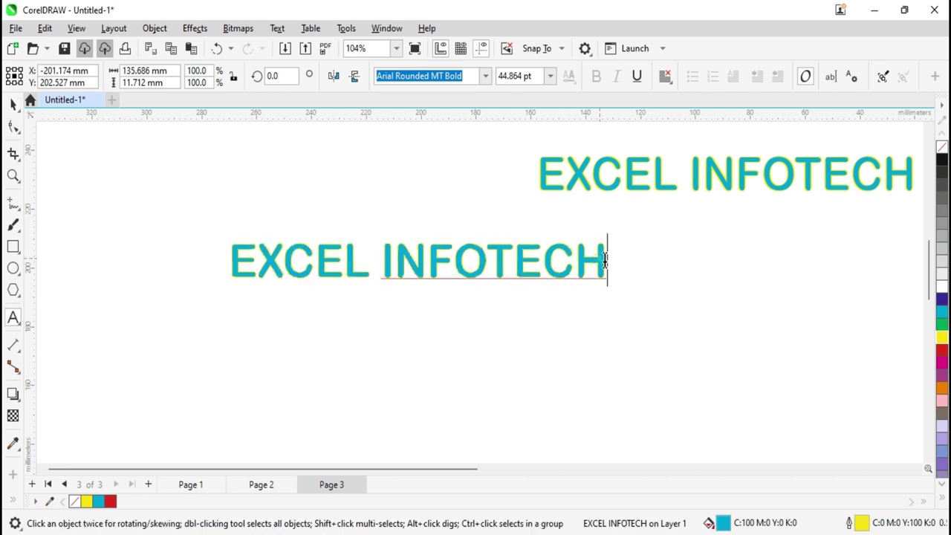
left_click(609, 260)
type("C")
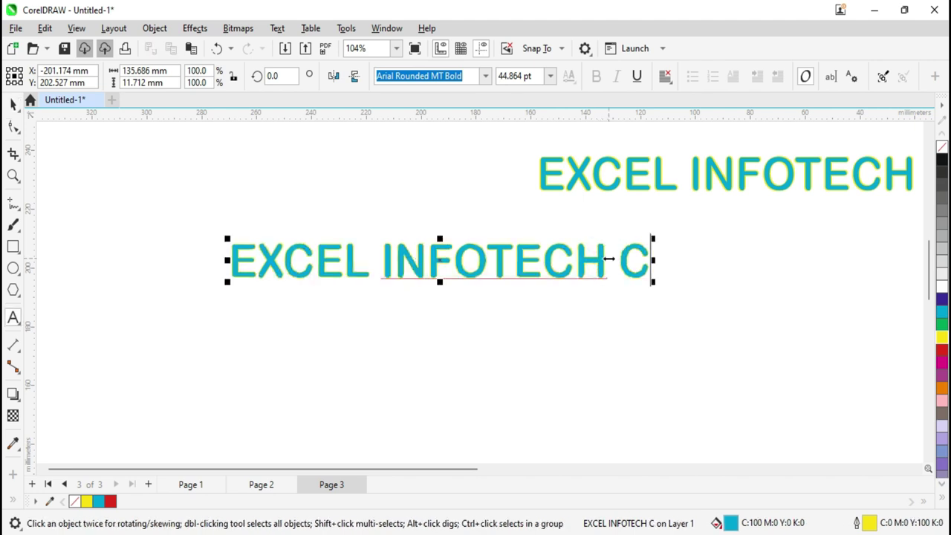
type("omputer")
scroll(848, 239, "up", 1)
scroll(849, 239, "up", 1)
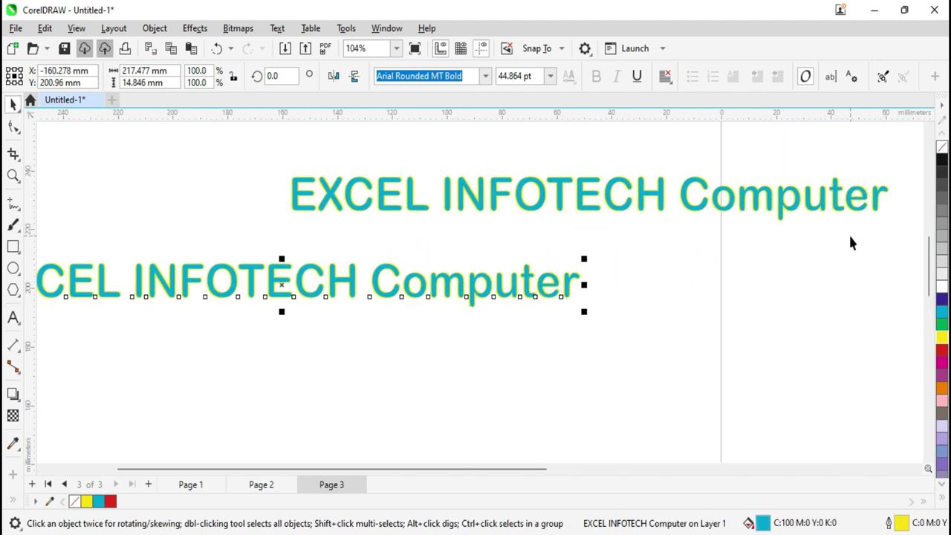
scroll(439, 260, "down", 1)
scroll(442, 249, "down", 1)
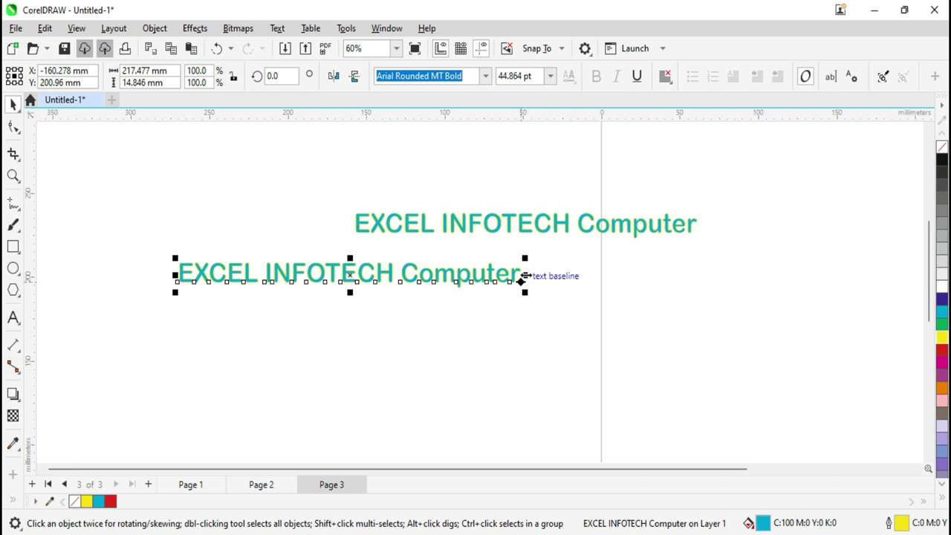
Step: Scale the lower text to about 56 pt and colour it red
left_click_drag(525, 257, 465, 262)
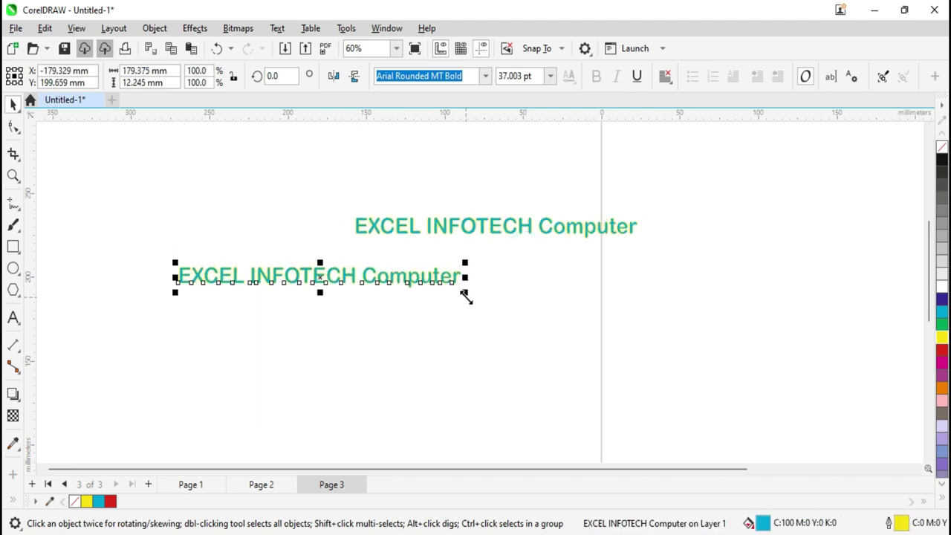
left_click_drag(465, 296, 619, 292)
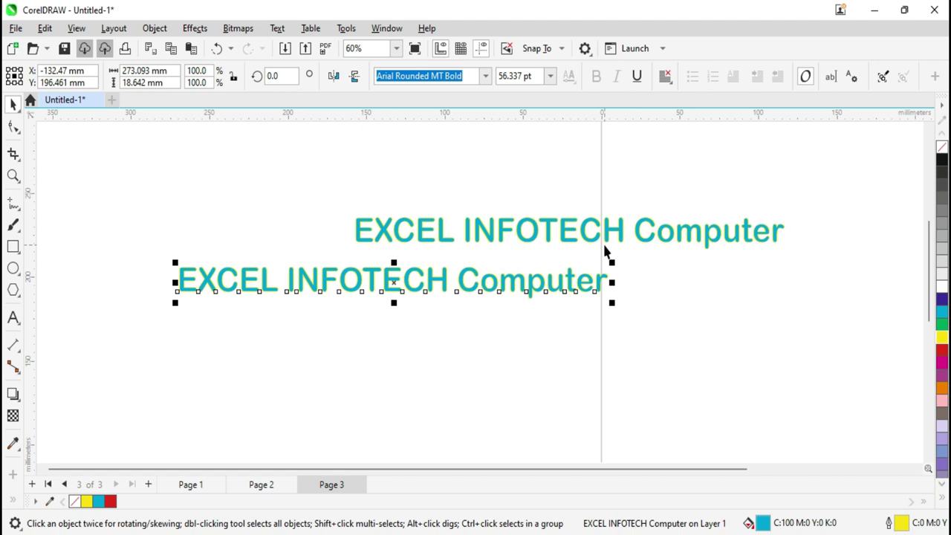
left_click(941, 336)
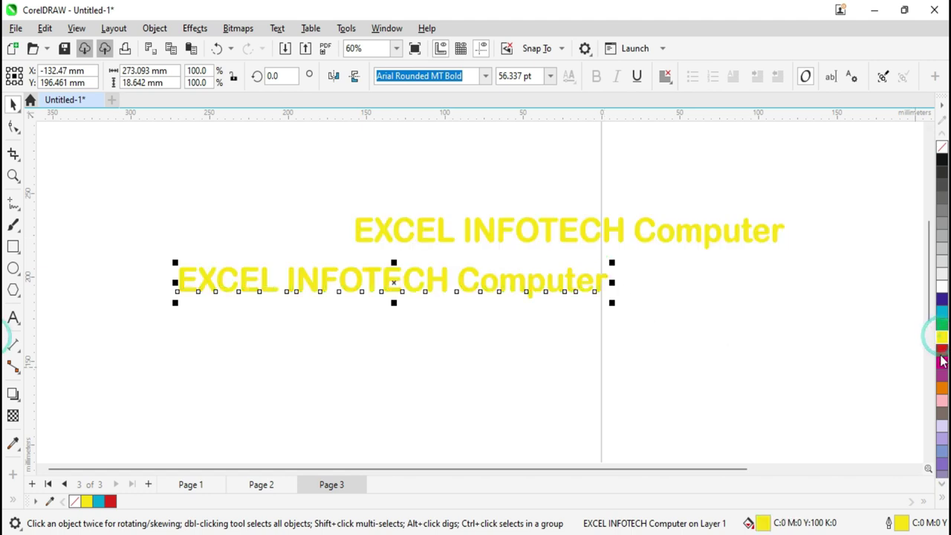
left_click(941, 349)
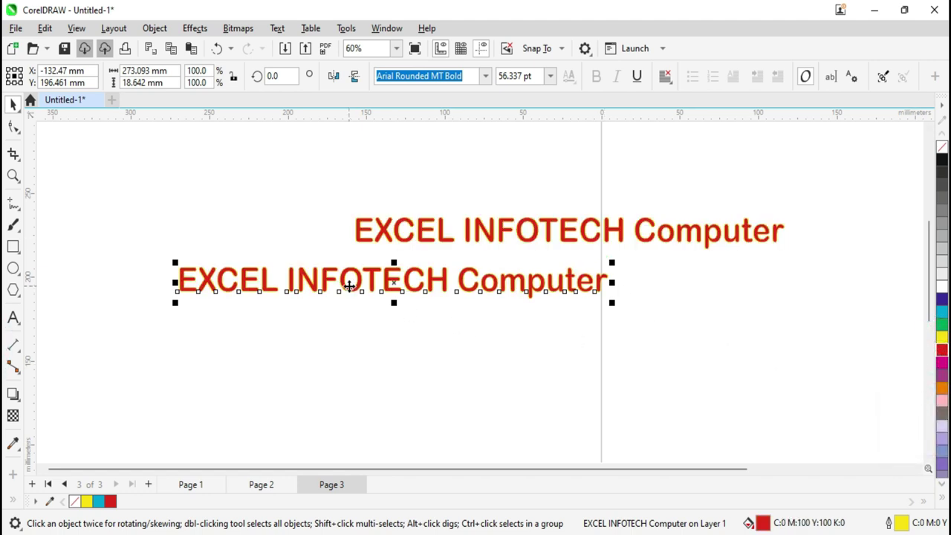
scroll(349, 285, "up", 2)
scroll(349, 286, "down", 3)
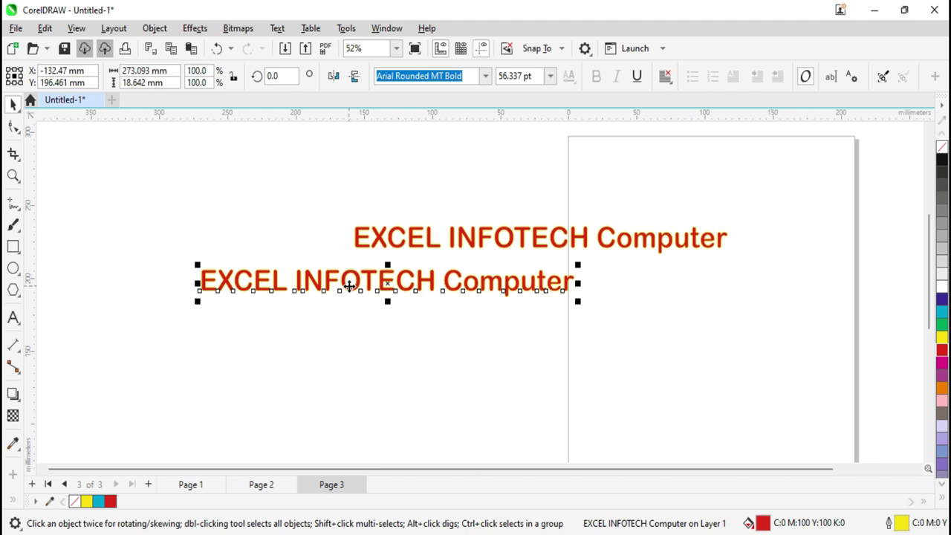
Step: Move the original EXCEL INFOTECH Computer line down below the clone, then select the clone
left_click(361, 324)
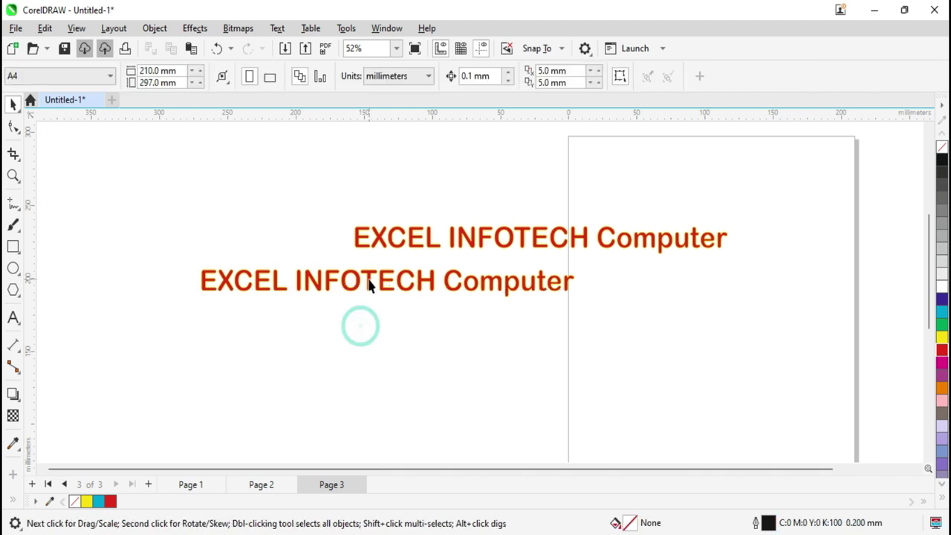
left_click_drag(369, 286, 369, 342)
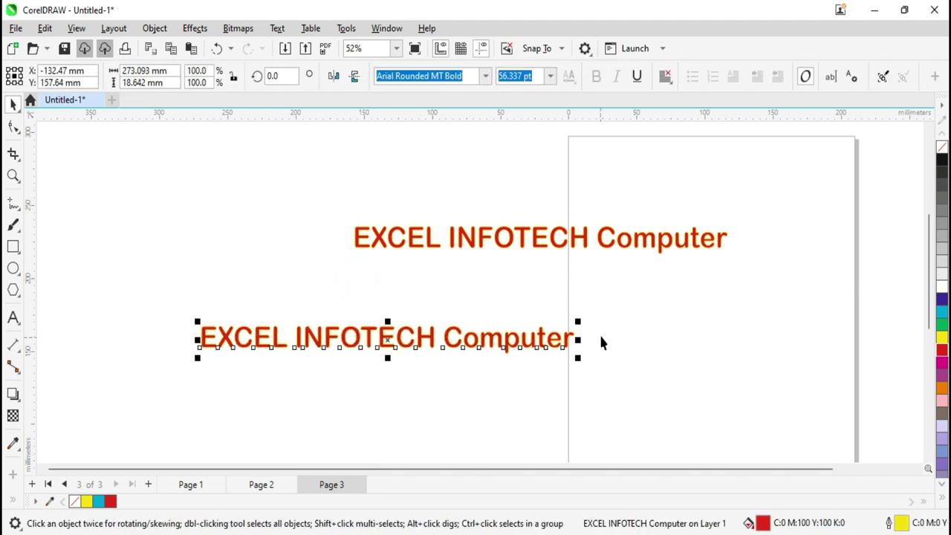
left_click(548, 361)
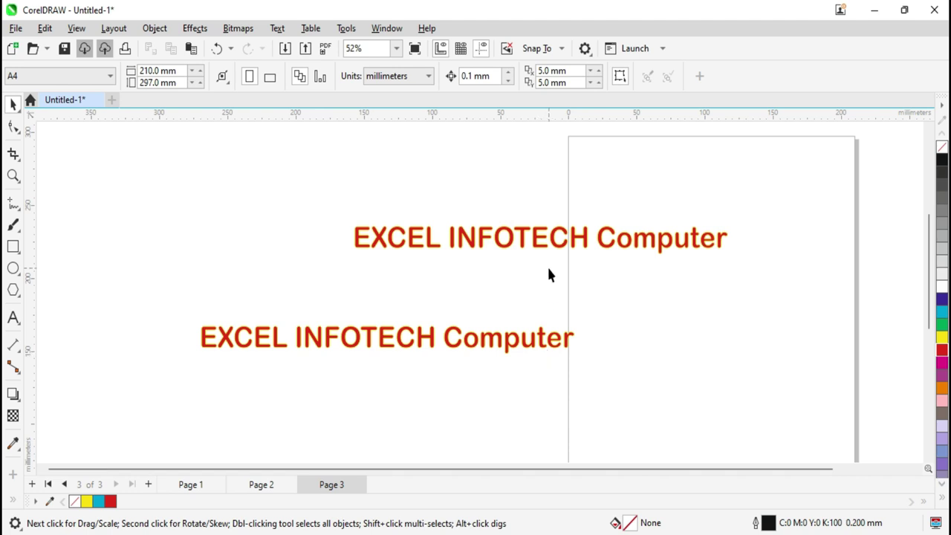
left_click(536, 242)
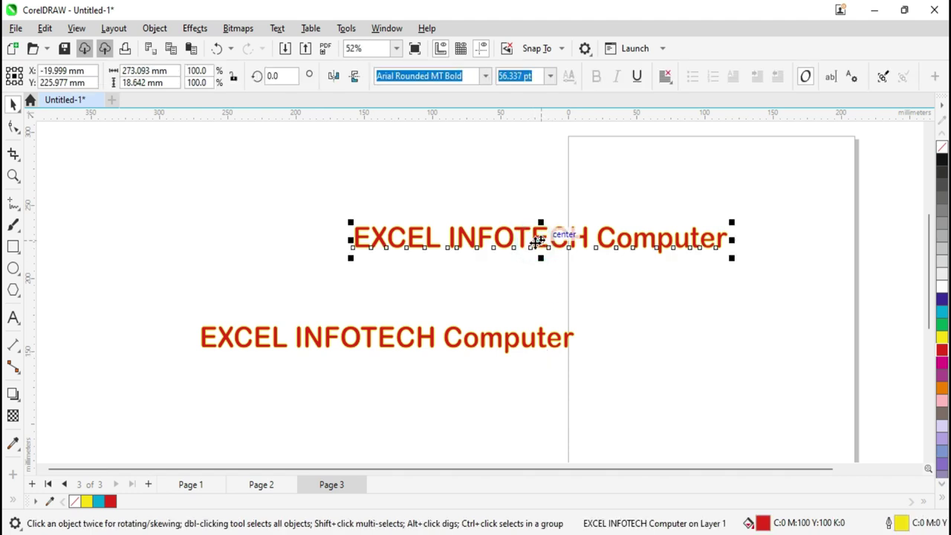
left_click(44, 28)
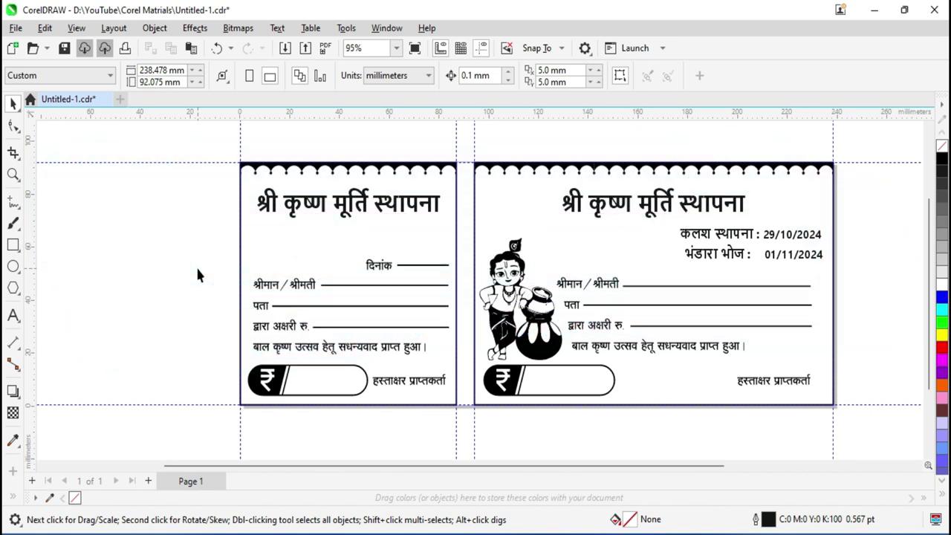
Step: Select all 135 receipt objects via Edit > Select All > Objects and drag them up-left
left_click_drag(178, 145, 862, 430)
left_click(856, 319)
left_click_drag(104, 343, 185, 439)
left_click(45, 30)
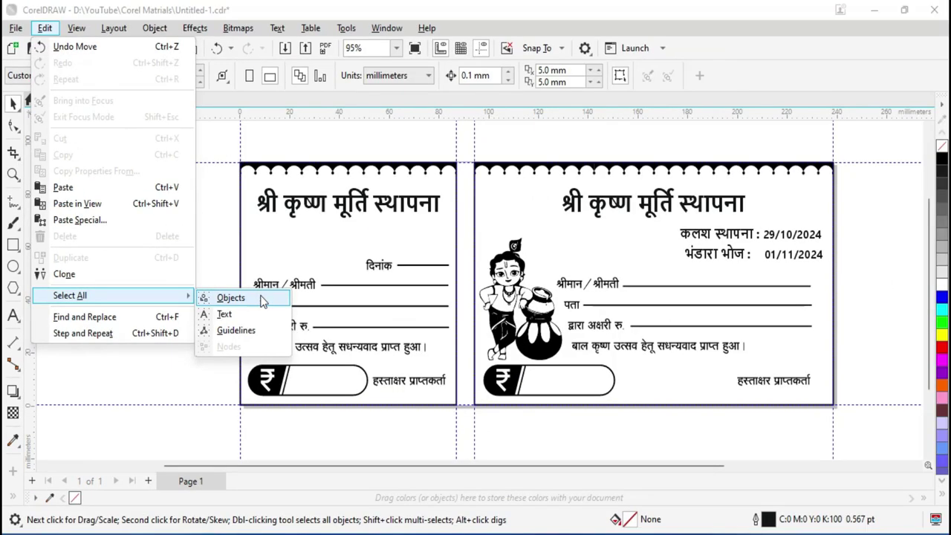
left_click(230, 298)
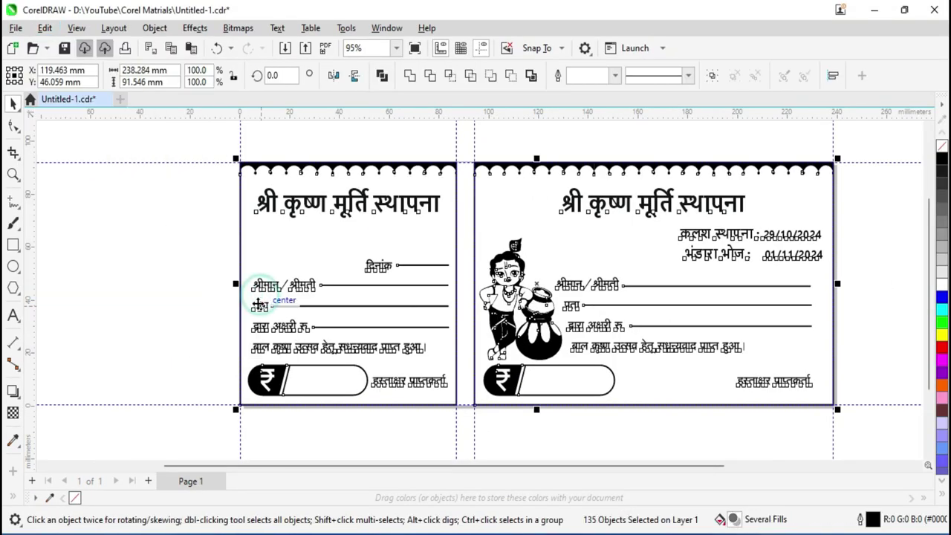
scroll(529, 282, "down", 2)
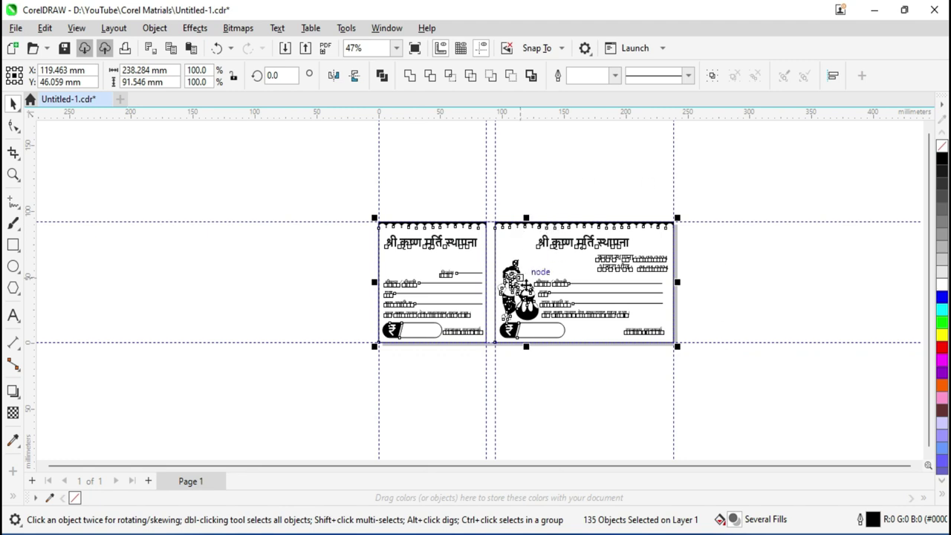
left_click_drag(525, 284, 318, 239)
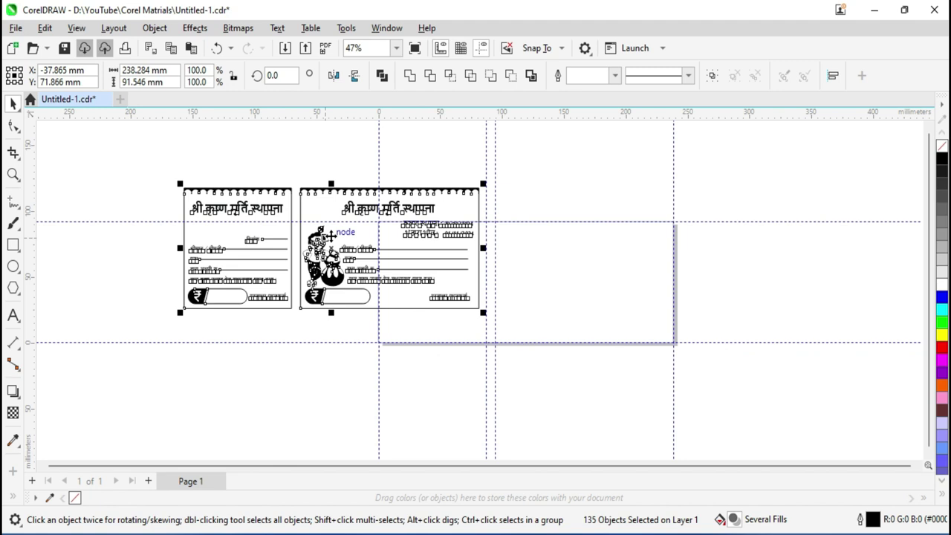
left_click_drag(330, 236, 330, 237)
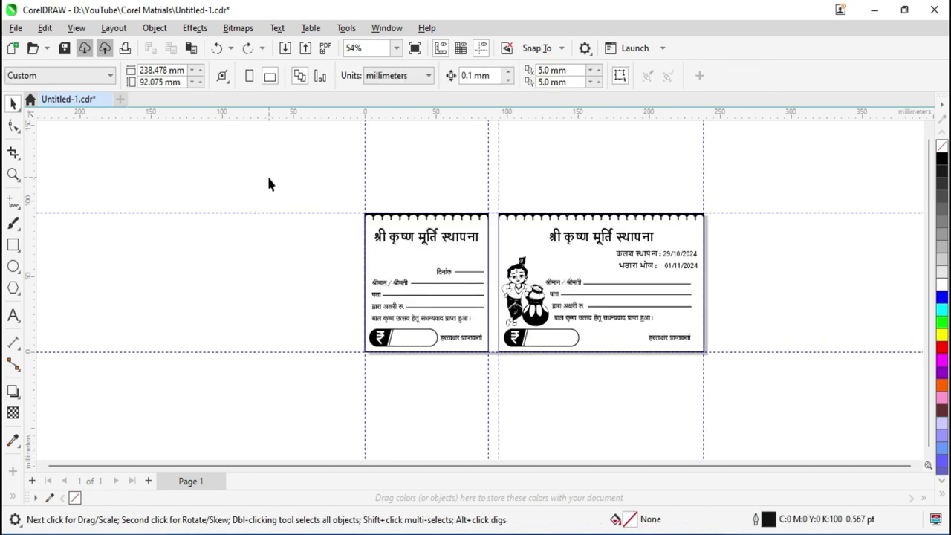
Step: Undo a trial move of the दिनांक label with Ctrl+Z and clear the selection
left_click(45, 27)
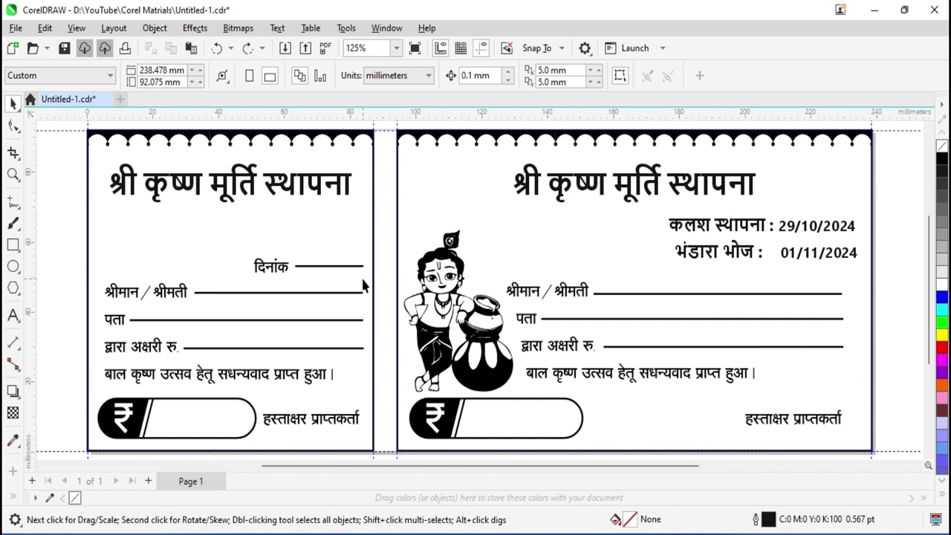
scroll(522, 307, "down", 1)
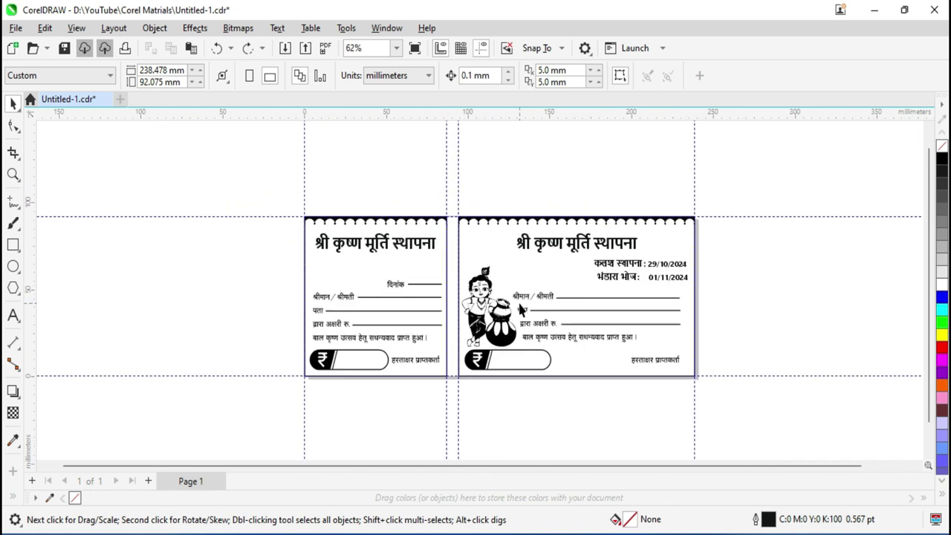
left_click_drag(395, 284, 348, 269)
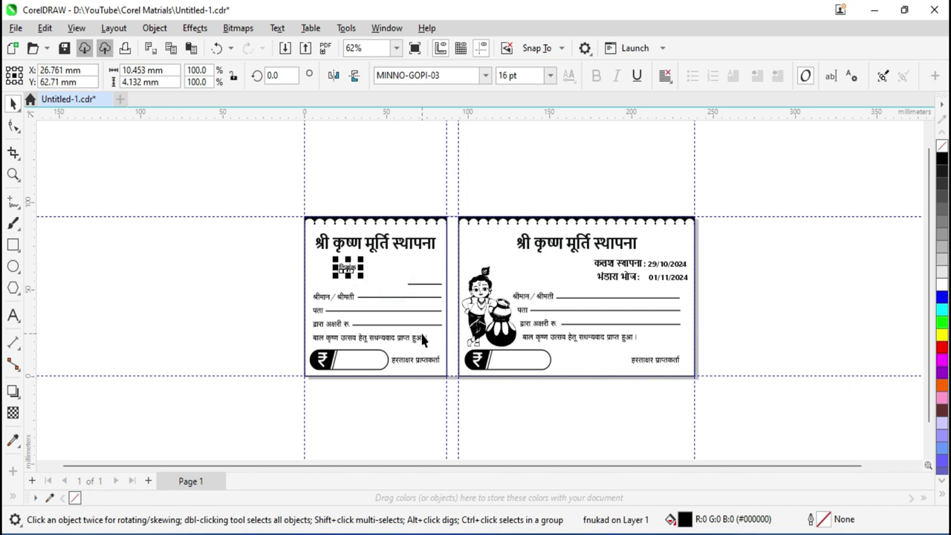
left_click(324, 298)
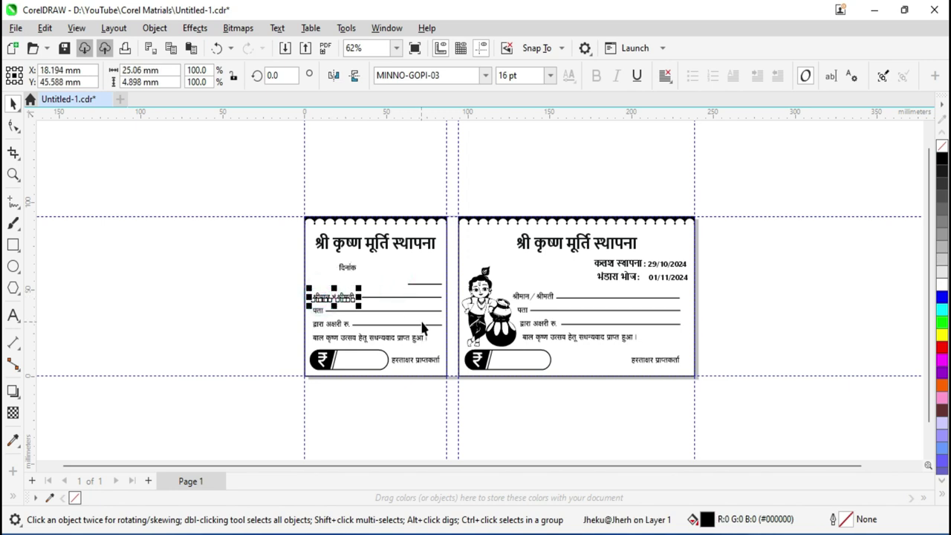
key("ctrl+z")
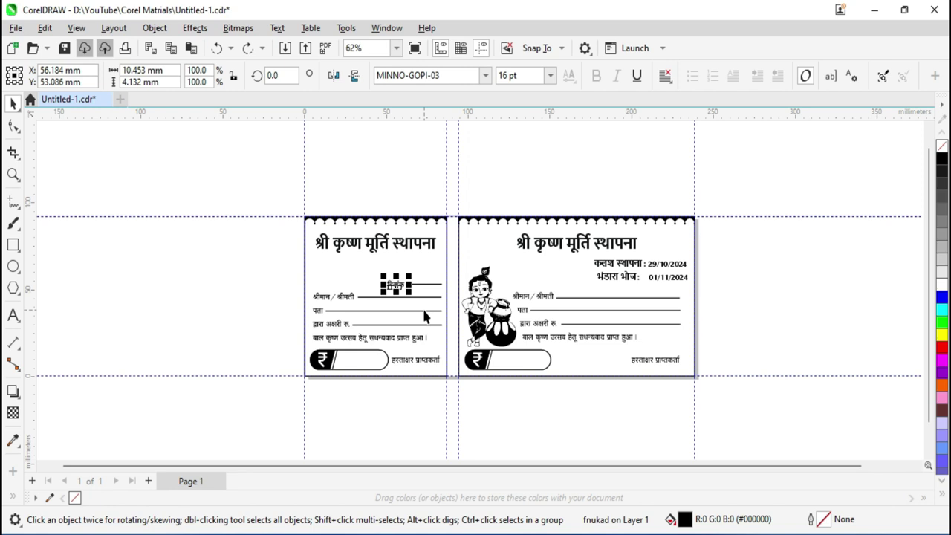
left_click(223, 282)
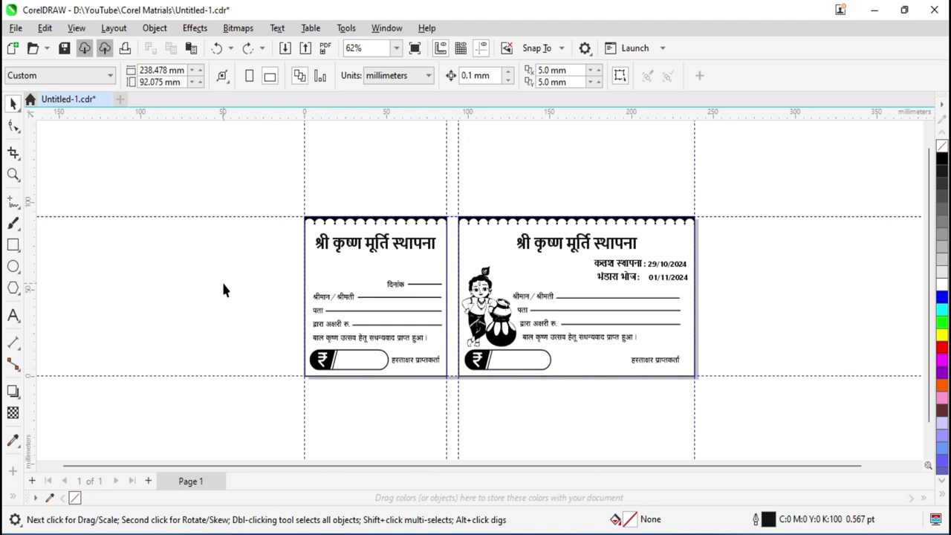
left_click(45, 27)
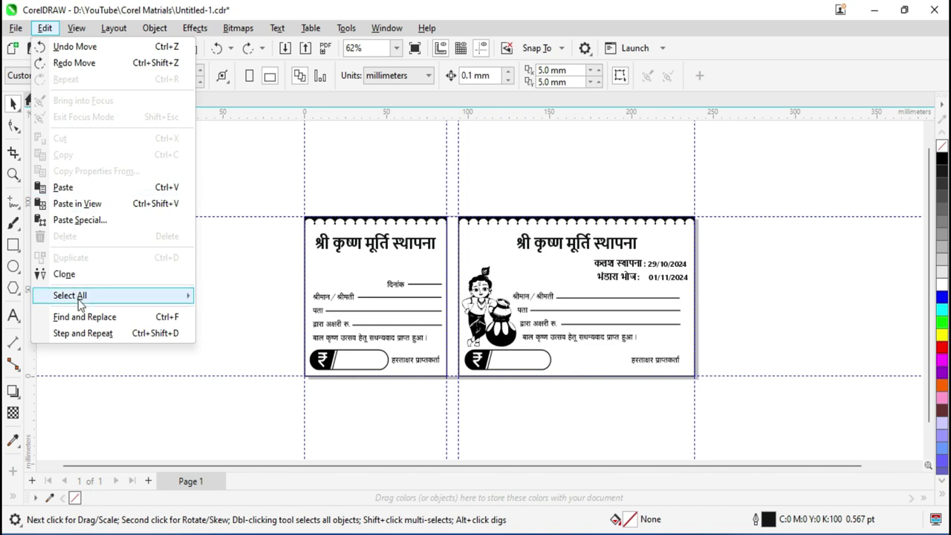
mouse_move(70, 295)
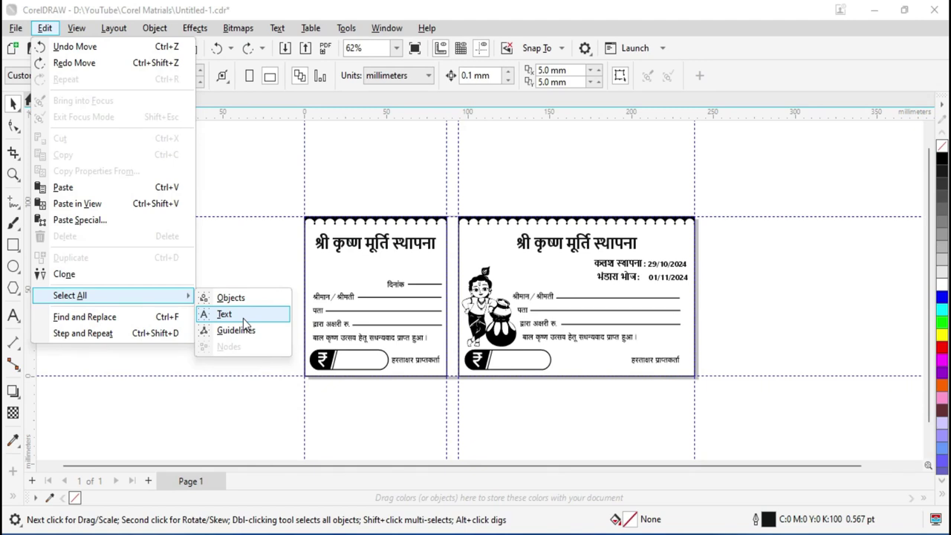
left_click(242, 318)
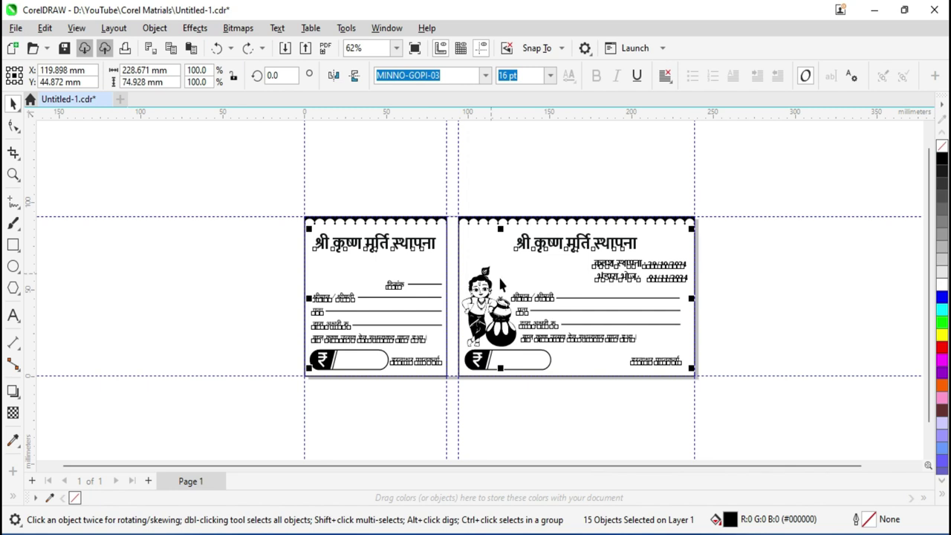
left_click_drag(507, 304, 141, 235)
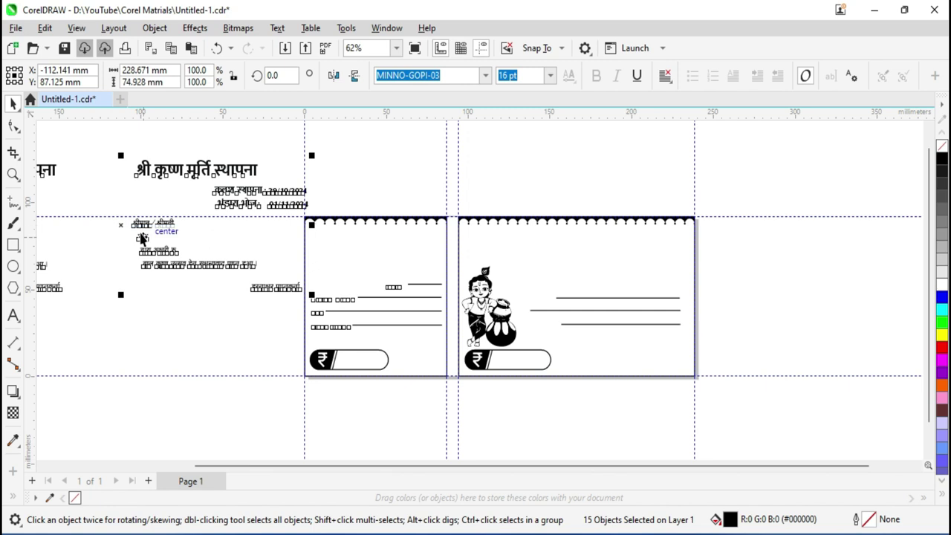
left_click(745, 376)
scroll(585, 378, "down", 1)
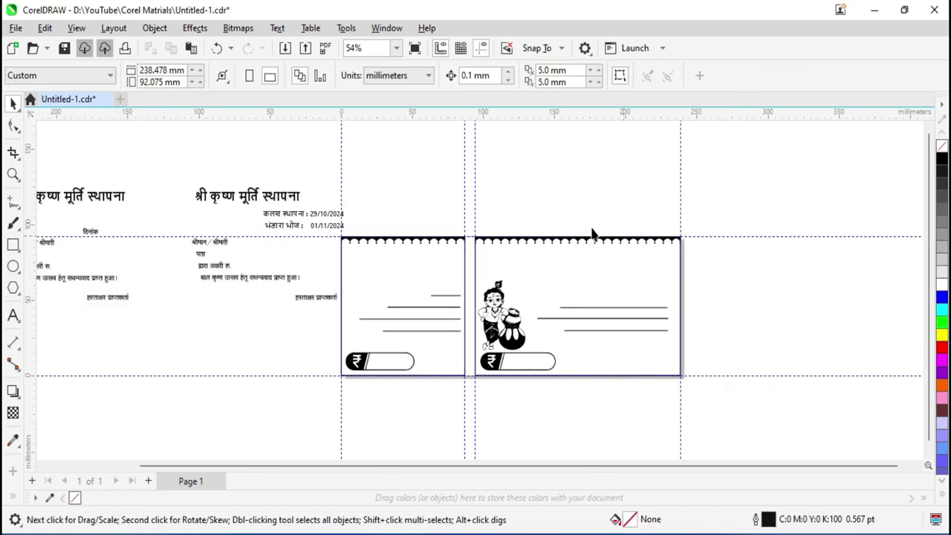
scroll(303, 316, "down", 2)
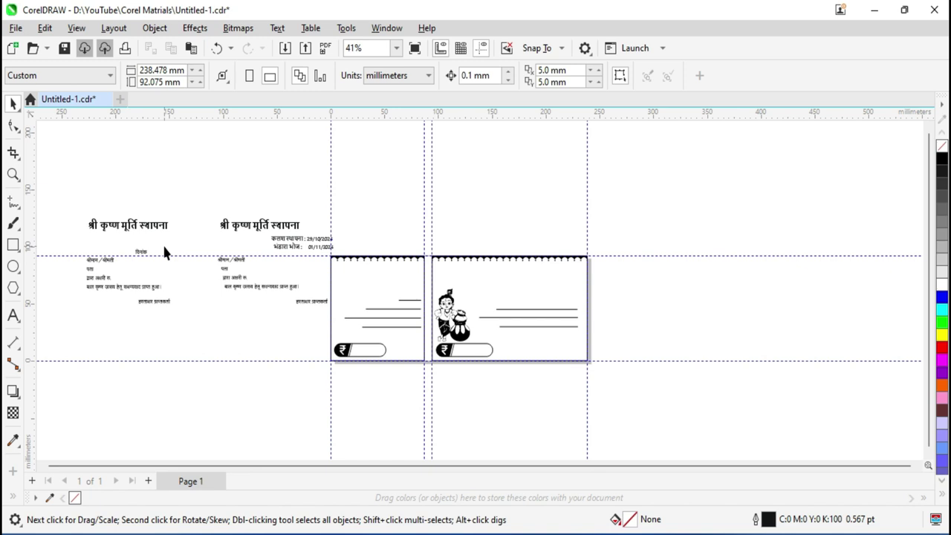
key("ctrl+z")
left_click(198, 271)
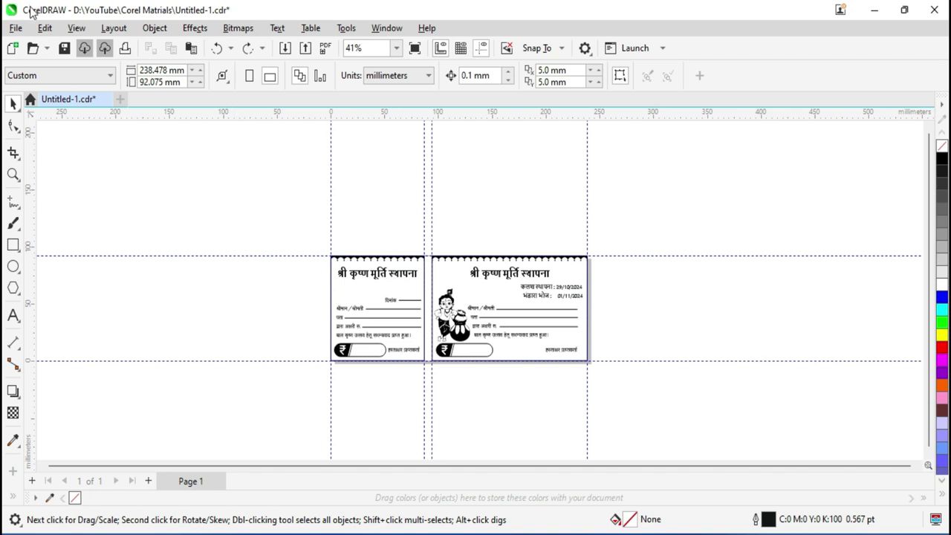
left_click(45, 28)
mouse_move(111, 295)
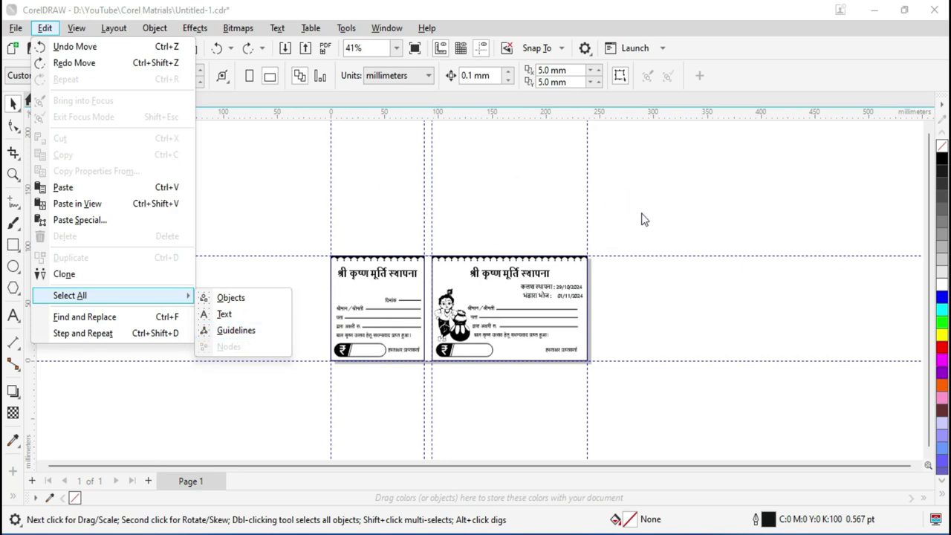
Step: Dismiss the Select All choices without picking one and zoom in on the receipts
left_click(639, 390)
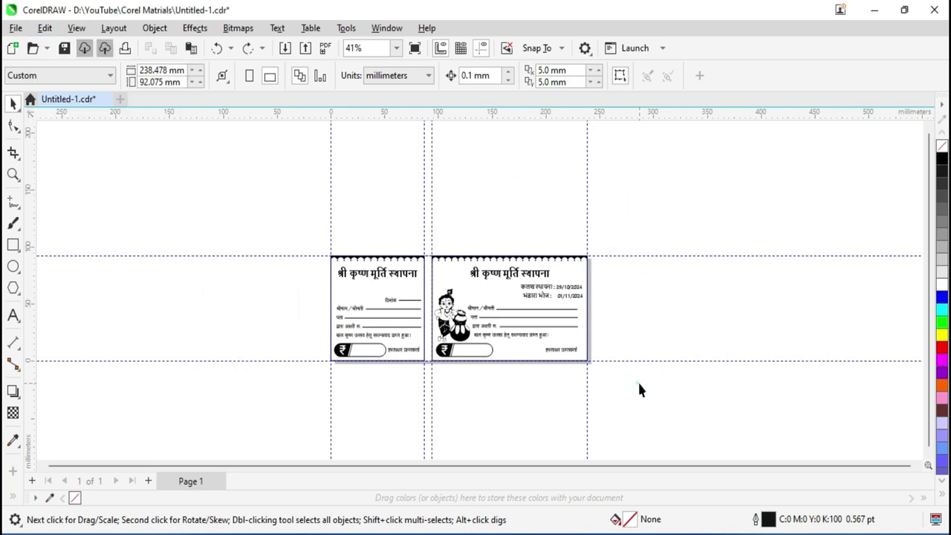
scroll(438, 386, "up", 3)
scroll(435, 386, "up", 3)
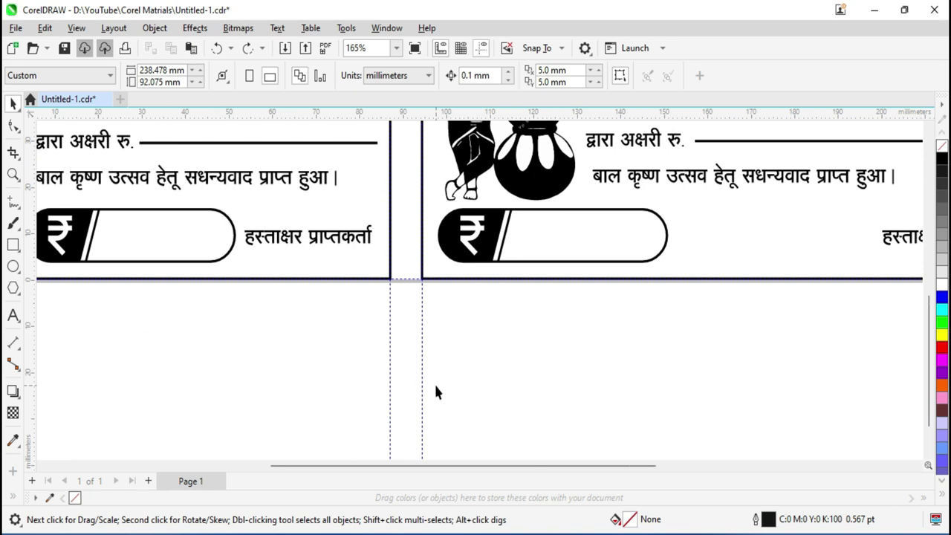
Step: Select three vertical guidelines on the receipts together, then deselect them
scroll(436, 392, "down", 4)
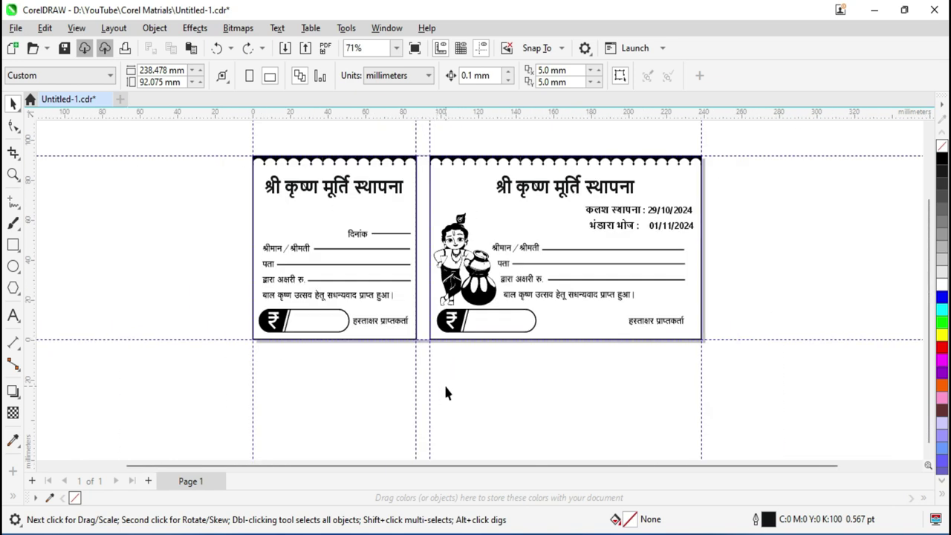
scroll(445, 387, "down", 3)
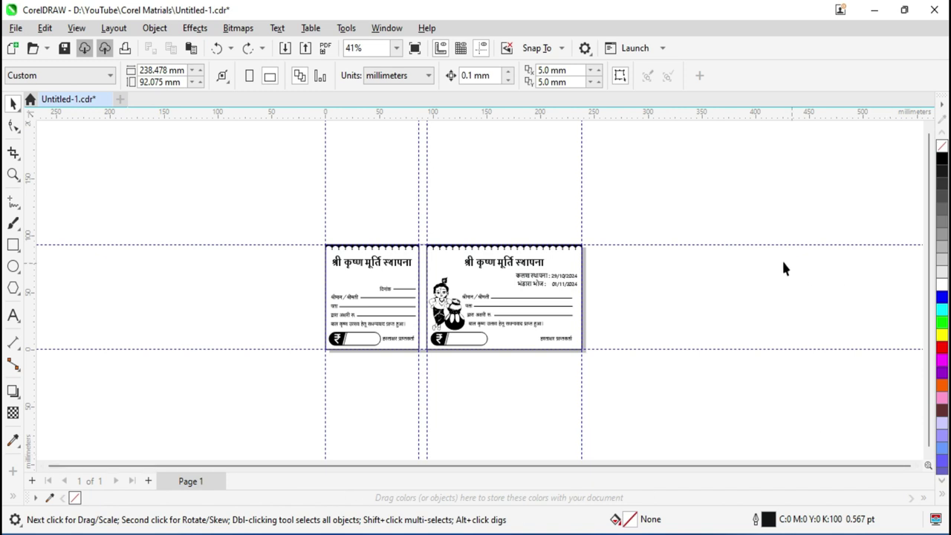
left_click(326, 204)
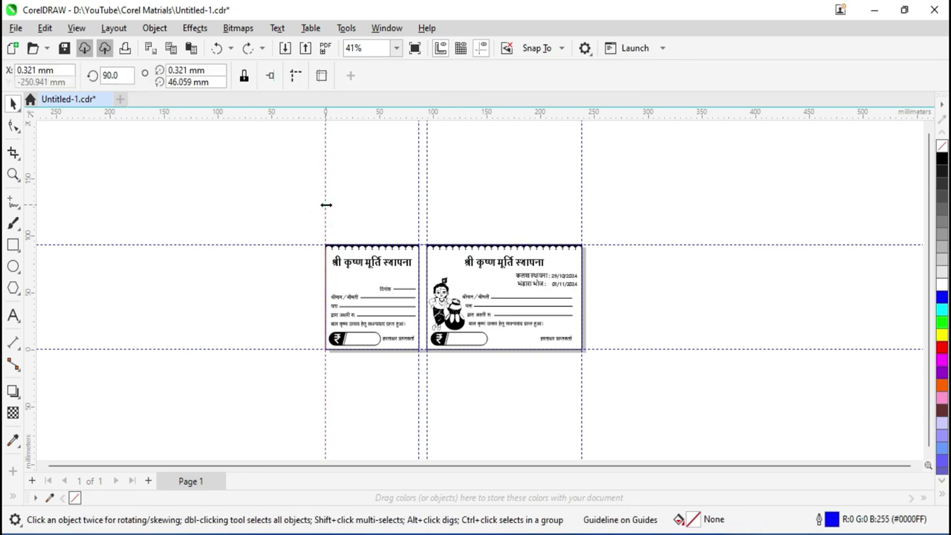
left_click(419, 208, "shift")
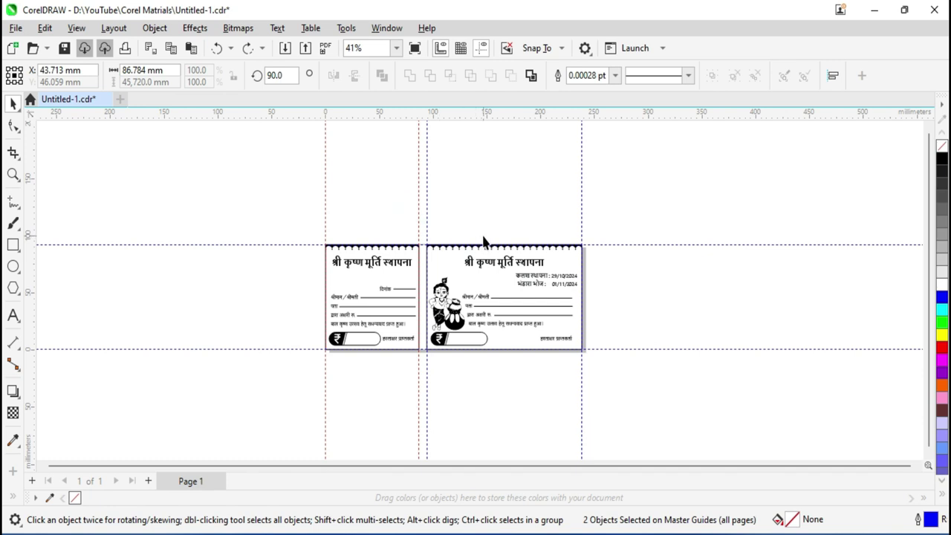
left_click(581, 204, "shift")
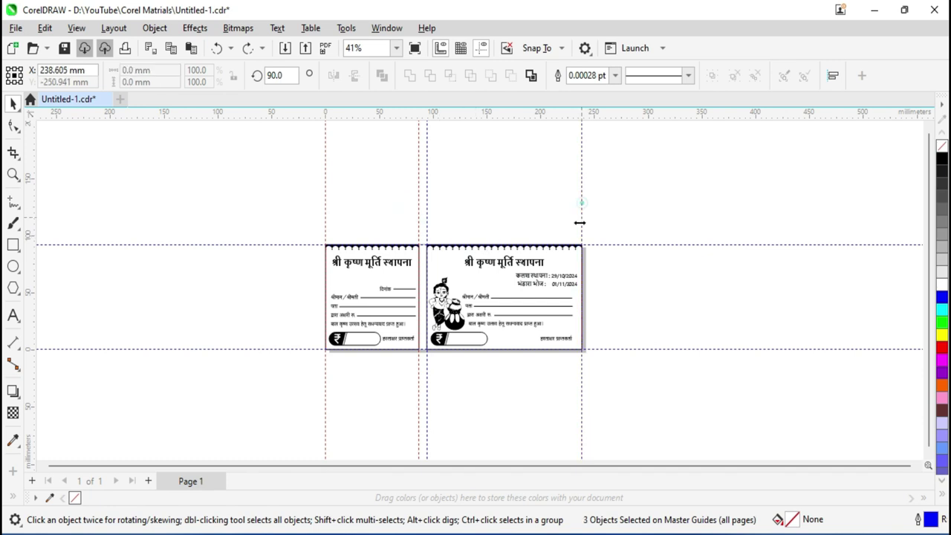
left_click(658, 256)
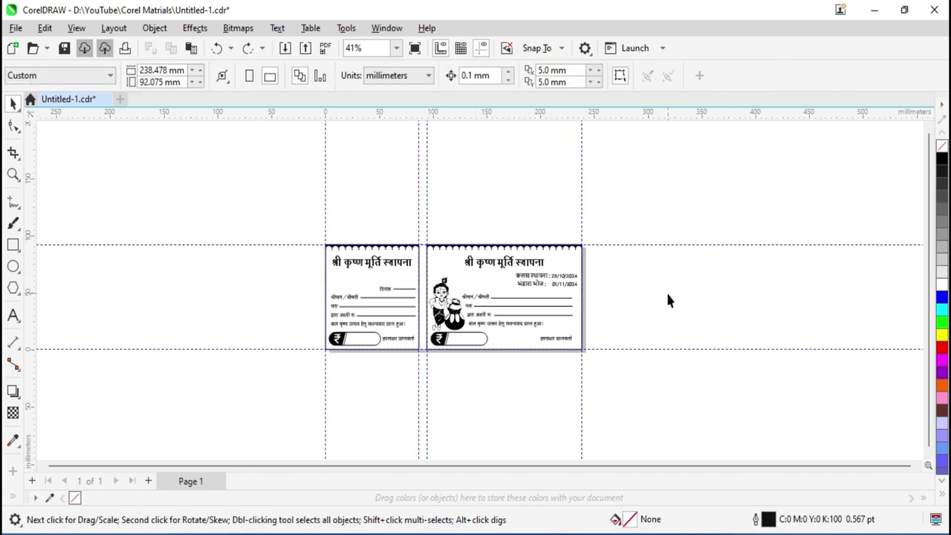
left_click(45, 28)
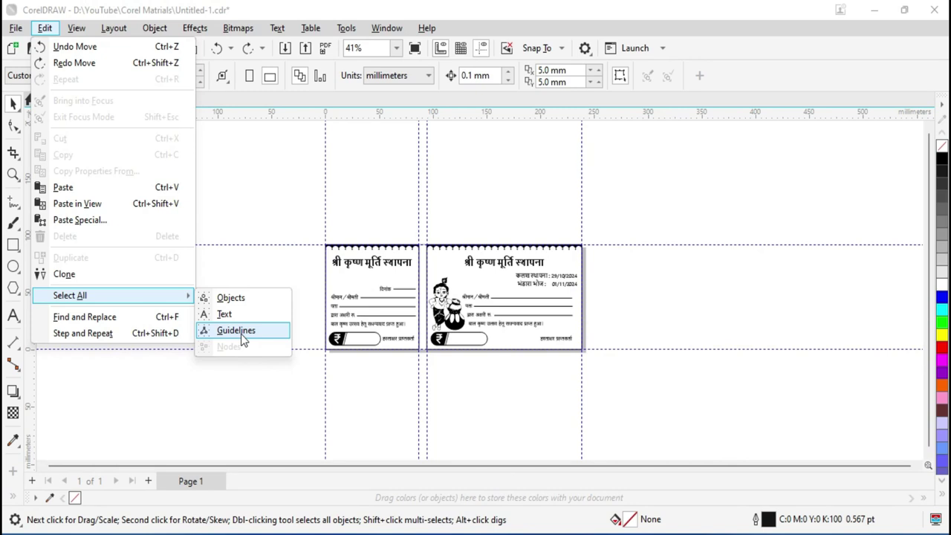
Step: Select all six guidelines with Edit > Select All > Guidelines and delete them
left_click(240, 334)
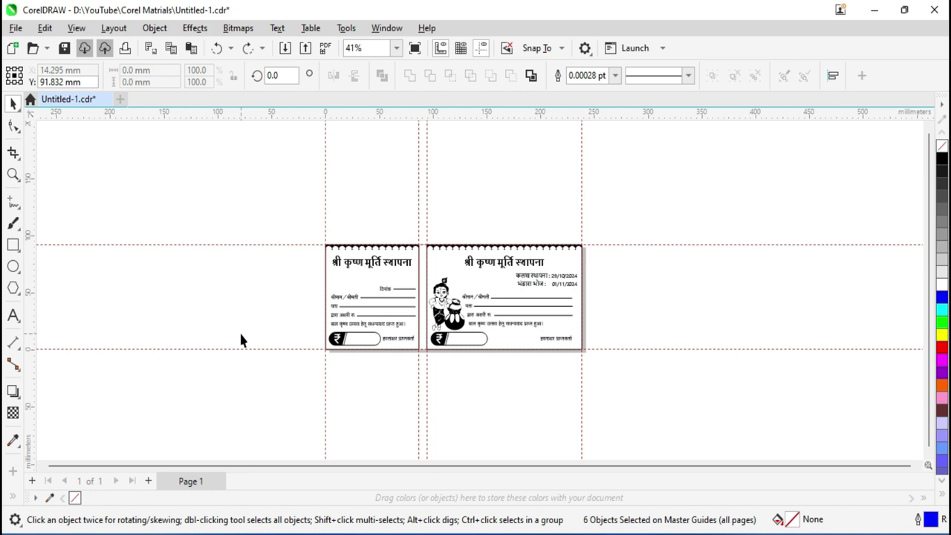
key("Delete")
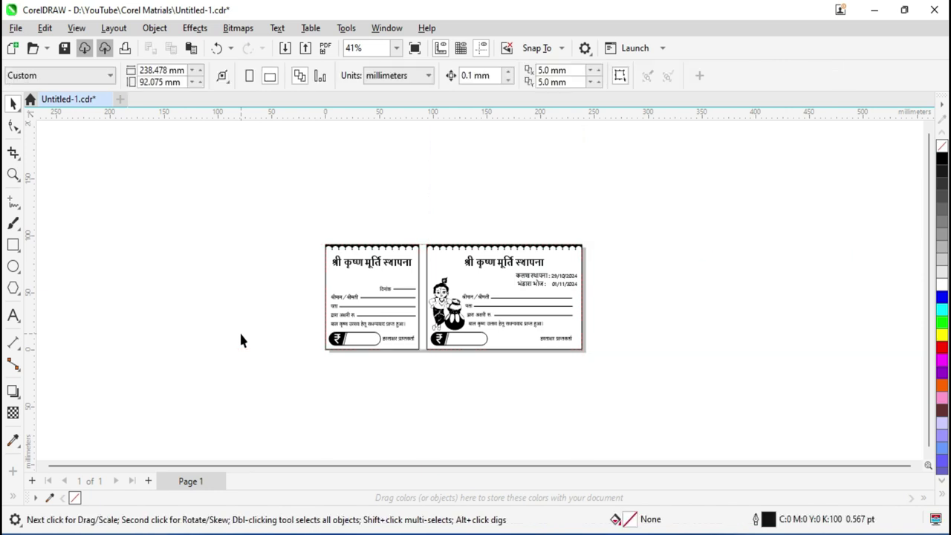
key("F4")
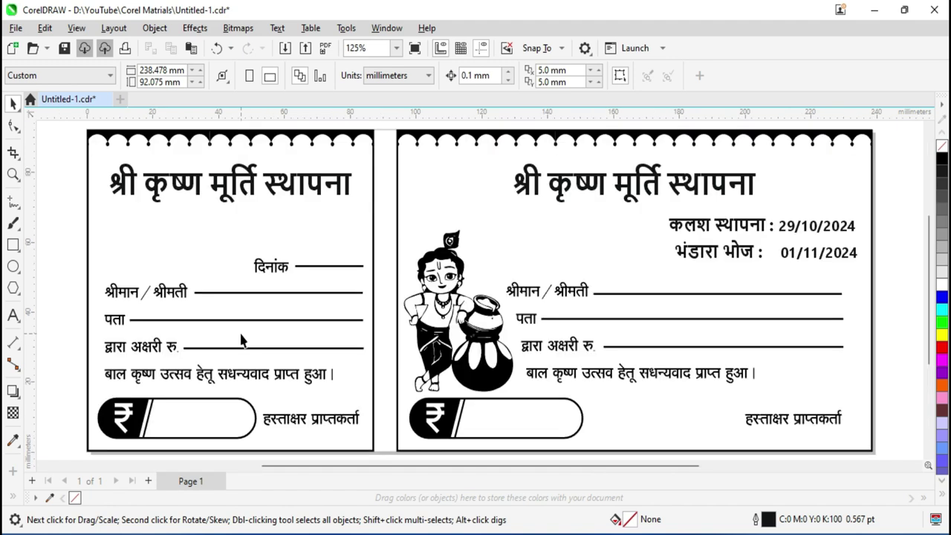
scroll(241, 340, "down", 2)
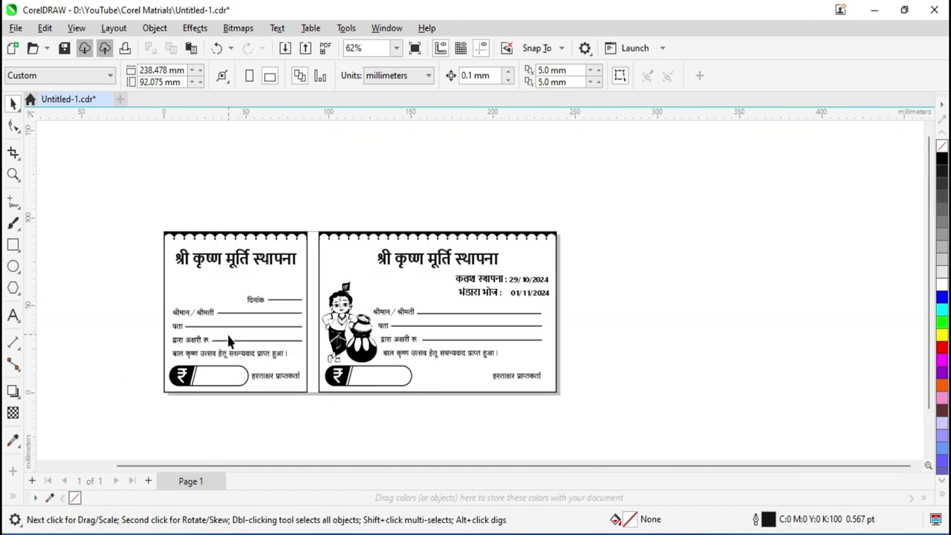
mouse_move(68, 99)
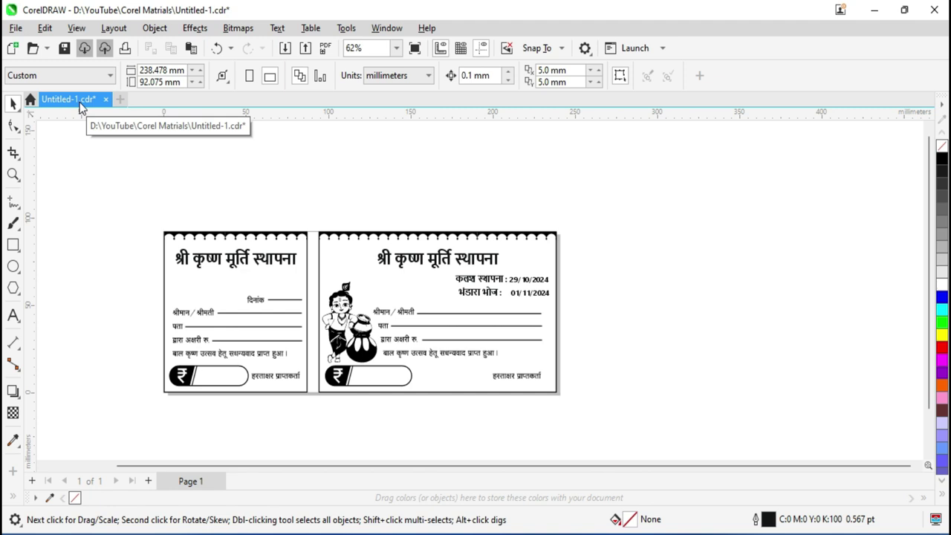
Step: Select the right receipt's 144.198 × 91.546 mm border curve with the Pick tool
left_click(44, 27)
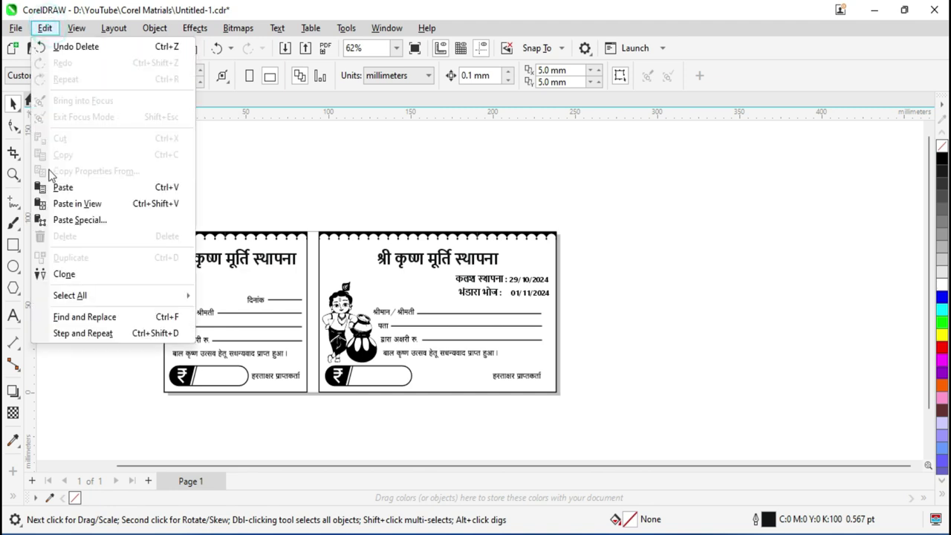
mouse_move(70, 295)
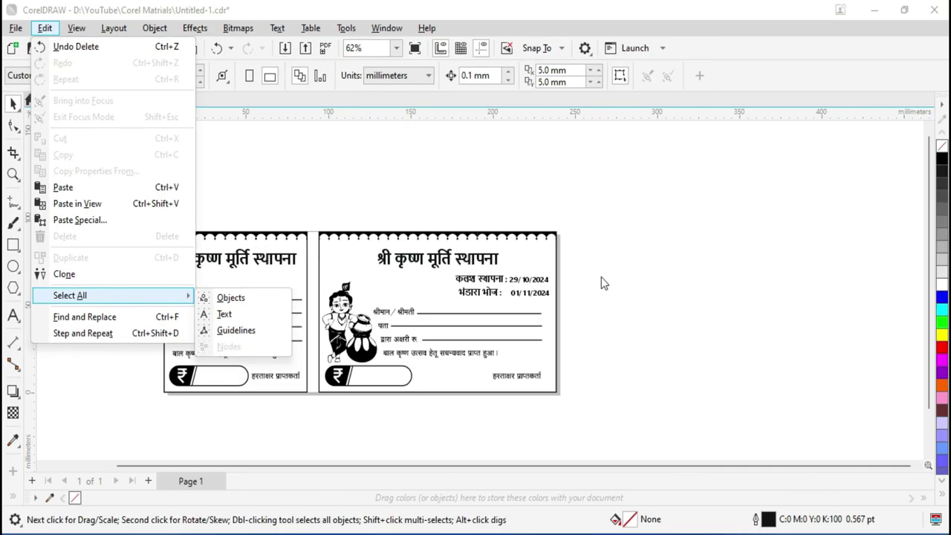
left_click(681, 260)
left_click(337, 258)
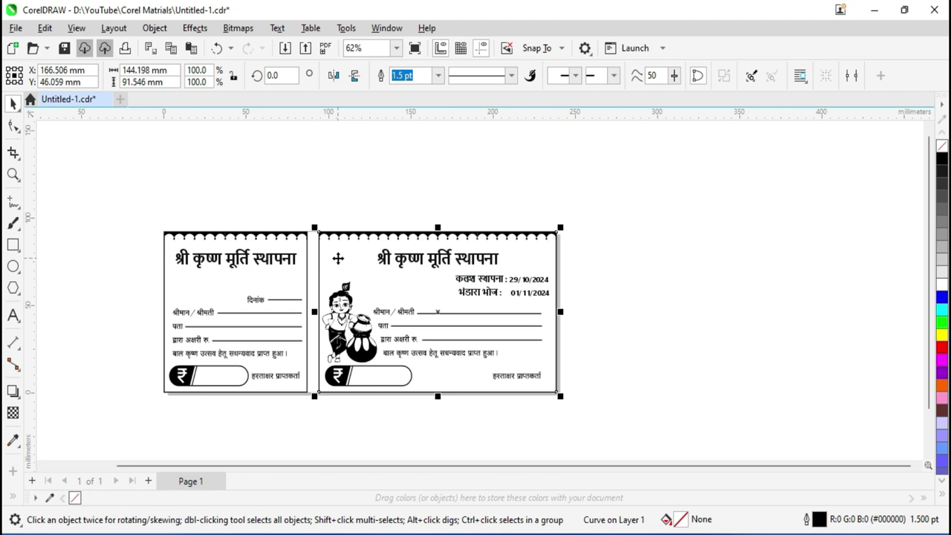
scroll(571, 238, "up", 1)
scroll(575, 237, "up", 3)
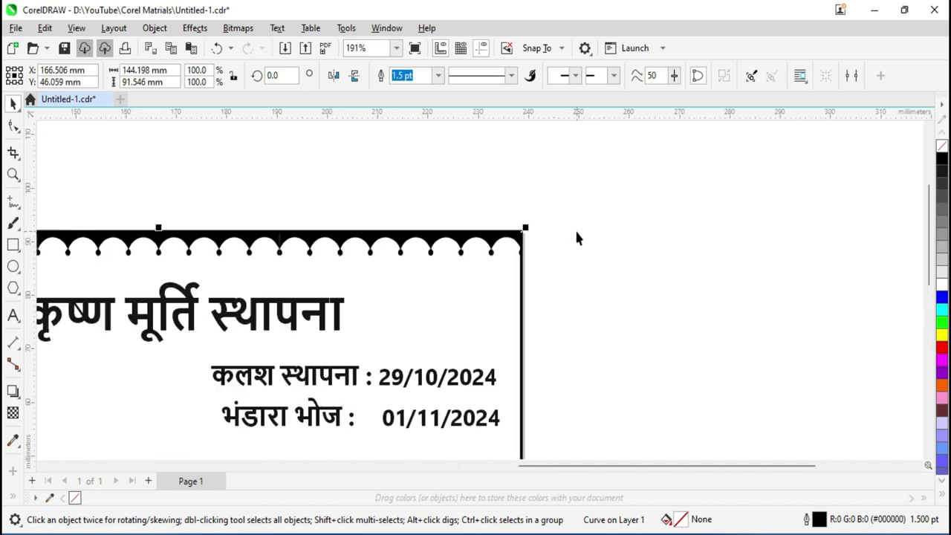
scroll(512, 305, "down", 4)
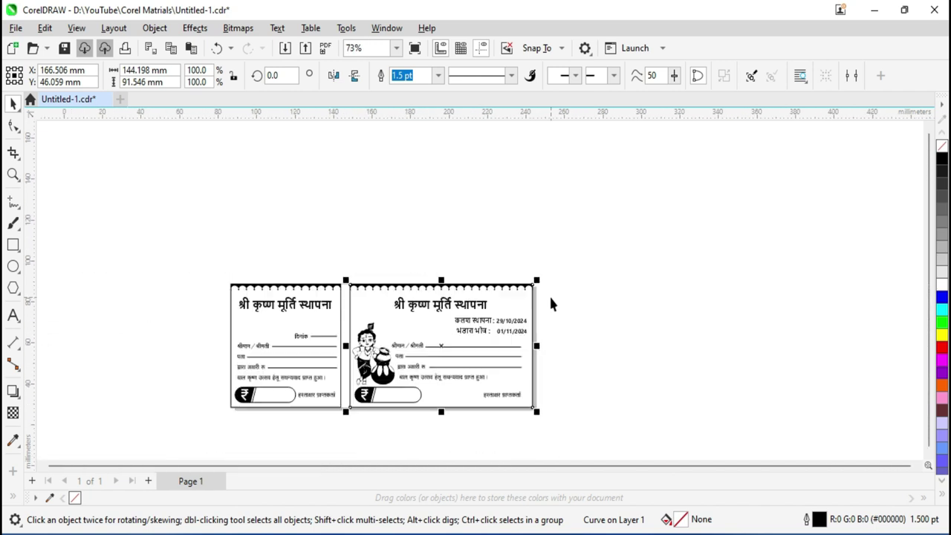
left_click(45, 27)
mouse_move(111, 295)
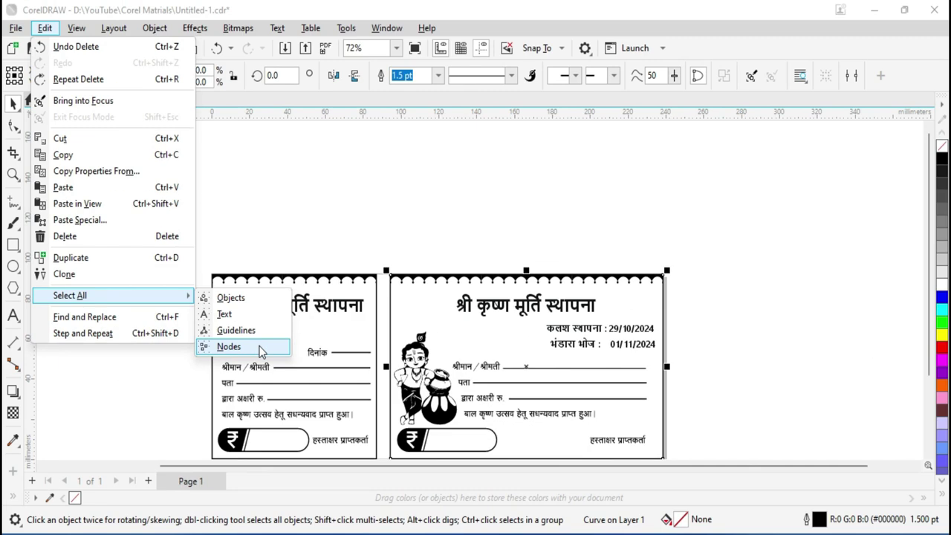
Step: Stretch the rectangle curve's right nodes outward past the card's right edge
left_click(260, 349)
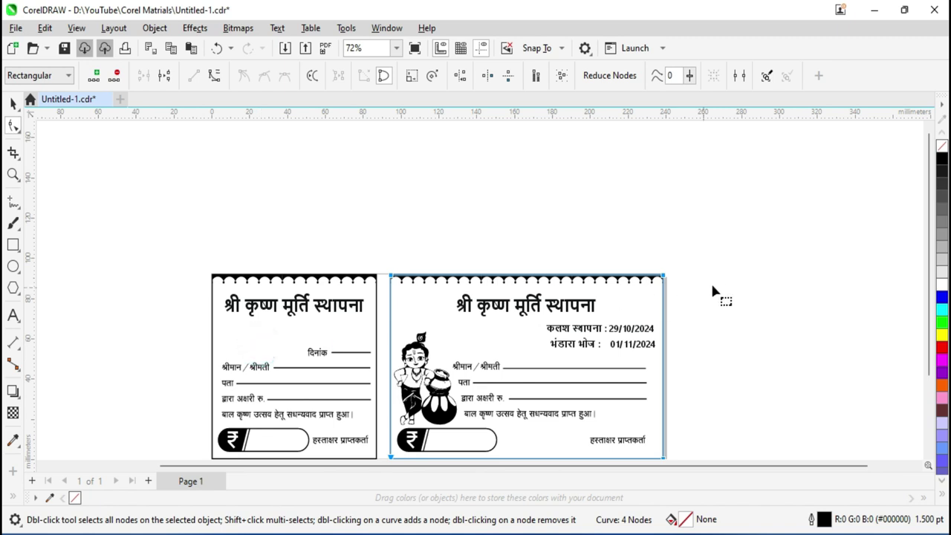
scroll(639, 247, "up", 3)
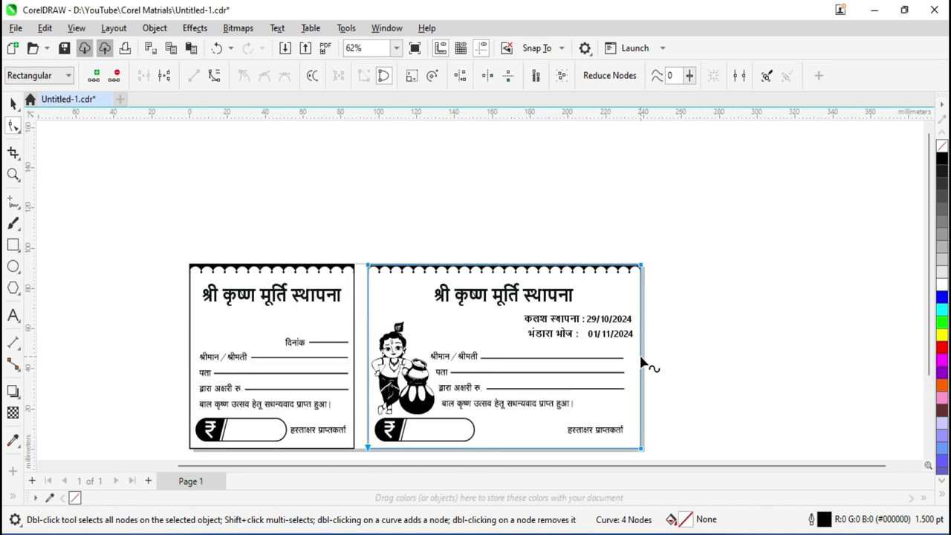
scroll(649, 444, "down", 3)
scroll(648, 441, "up", 3)
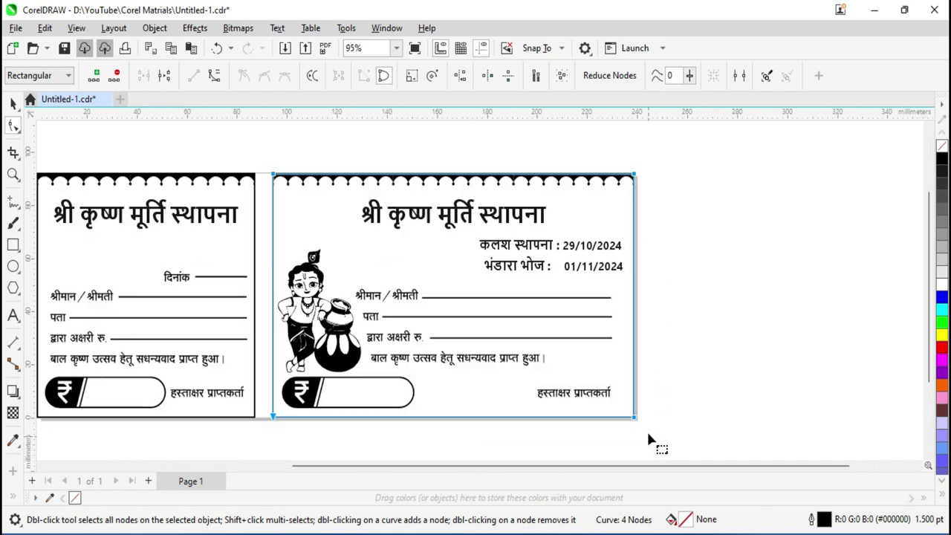
scroll(643, 431, "up", 3)
left_click_drag(633, 417, 729, 422)
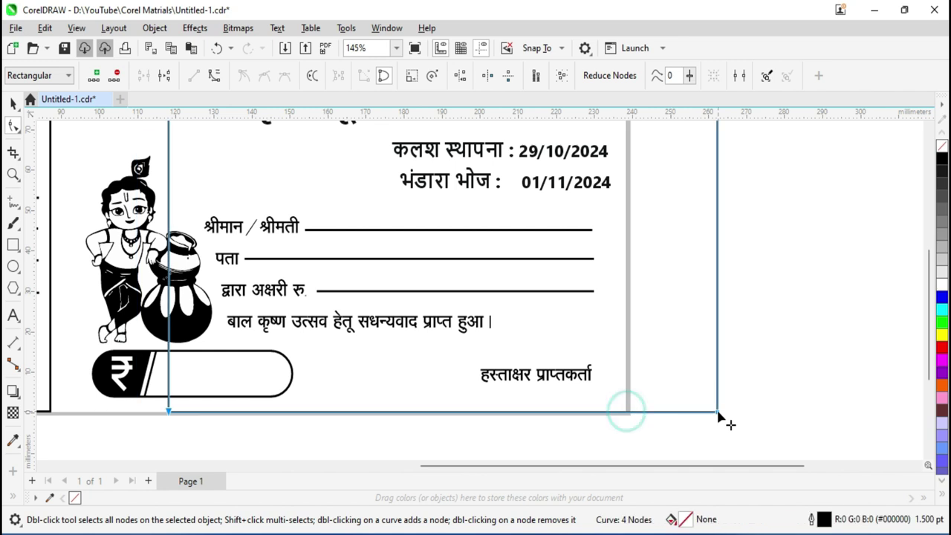
Step: Deselect the edited nodes, then select all 4 nodes of the rectangle curve
scroll(522, 387, "down", 3)
scroll(314, 408, "left", 1)
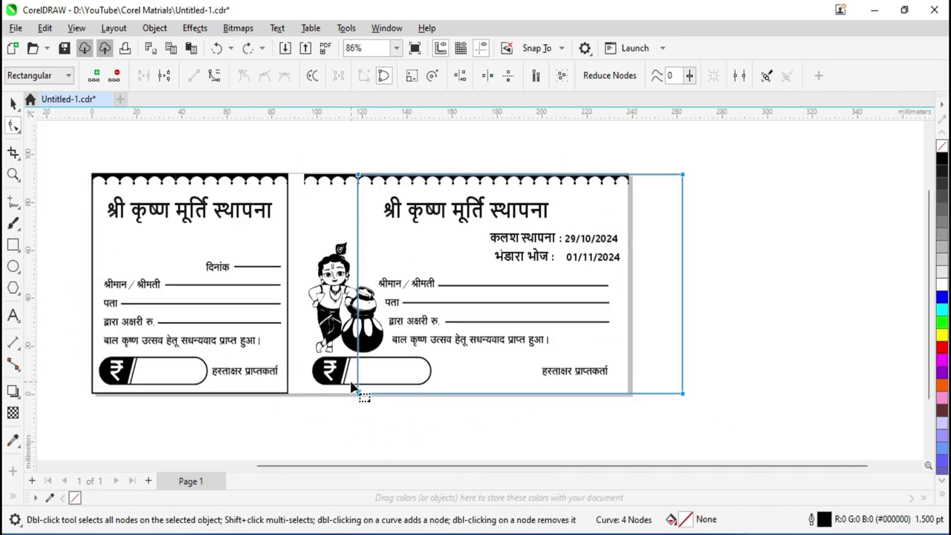
scroll(358, 419, "up", 5)
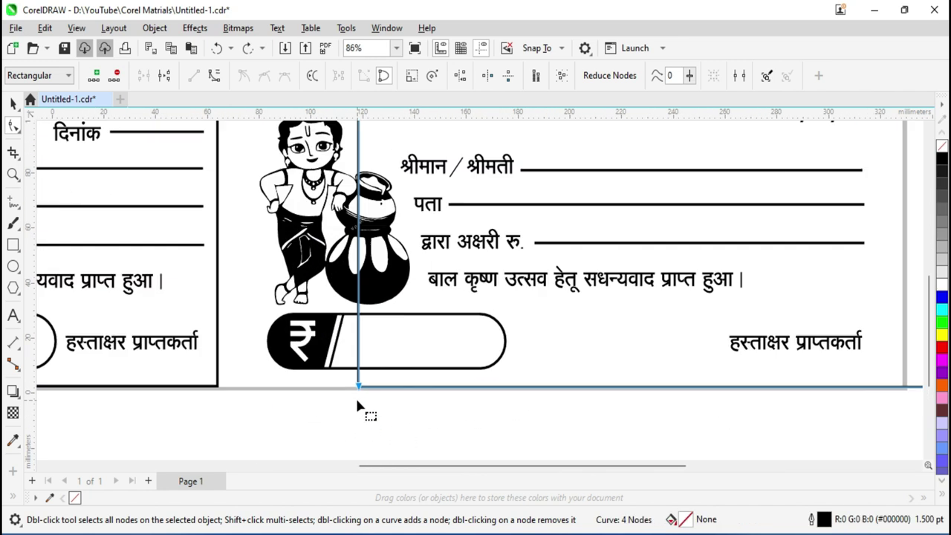
scroll(357, 407, "up", 2)
scroll(358, 401, "up", 1)
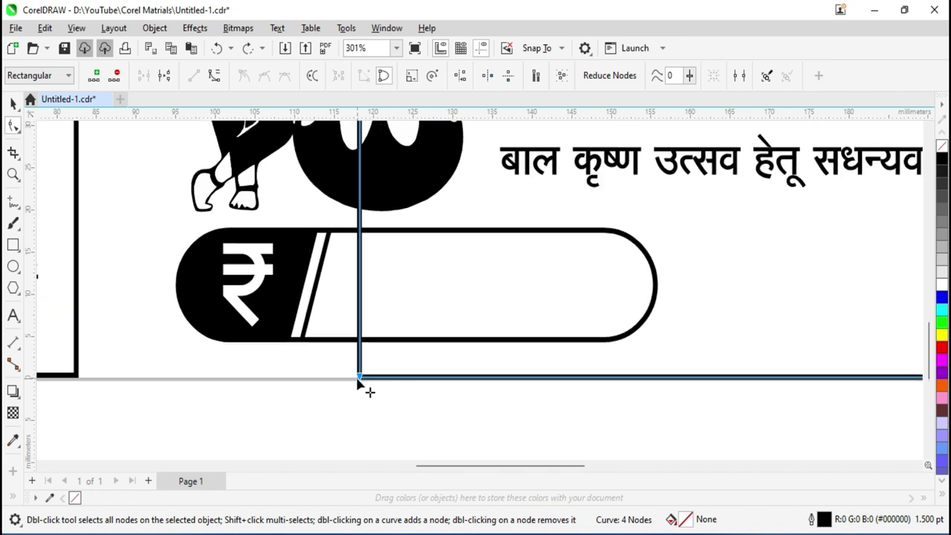
scroll(358, 397, "up", 2)
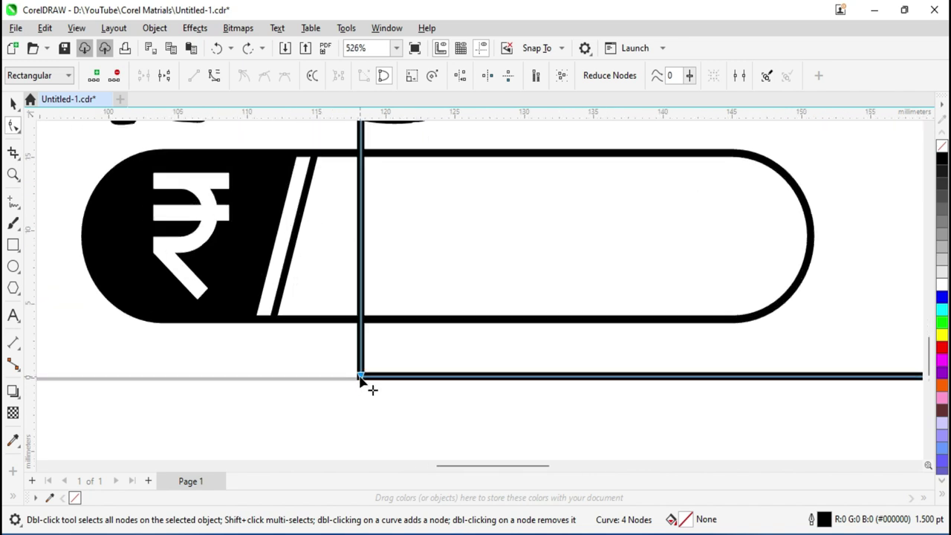
left_click(359, 377)
scroll(411, 369, "down", 5)
scroll(412, 369, "down", 5)
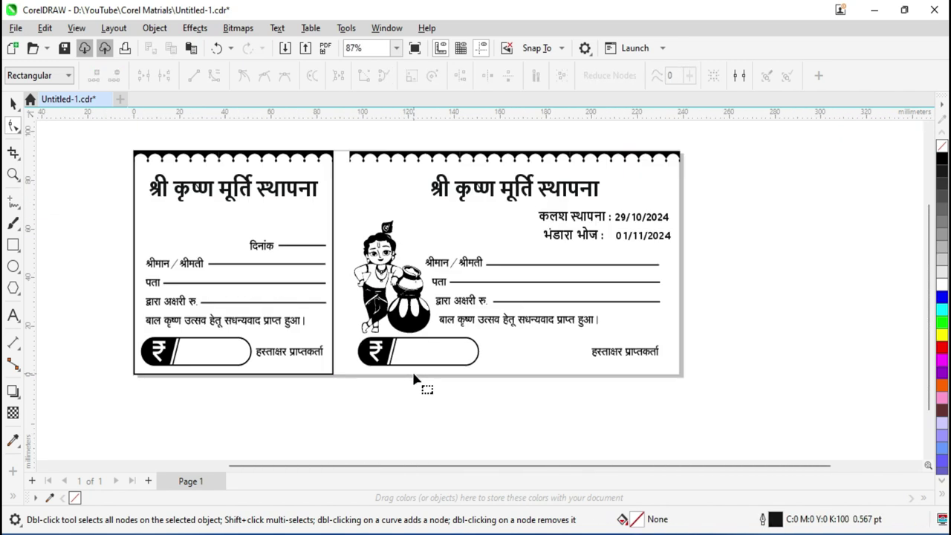
scroll(411, 369, "down", 2)
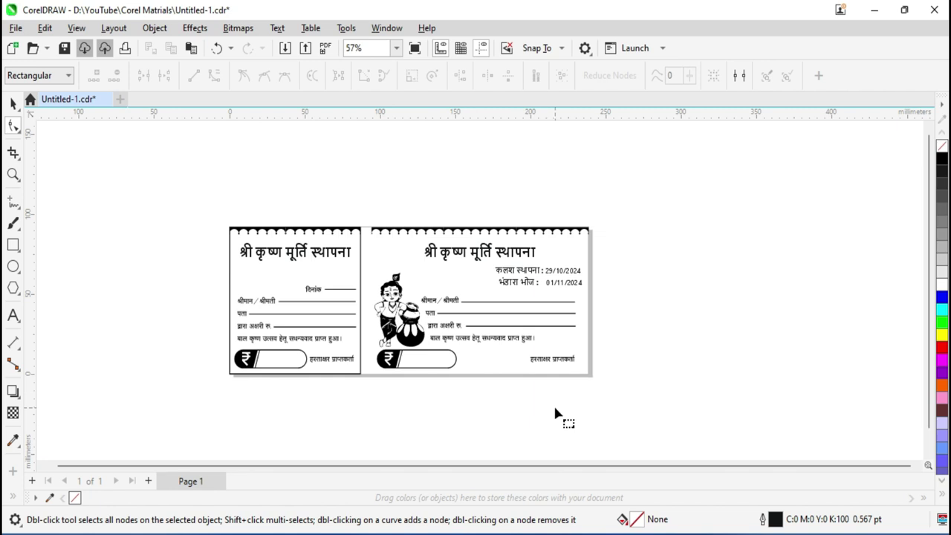
key("Tab")
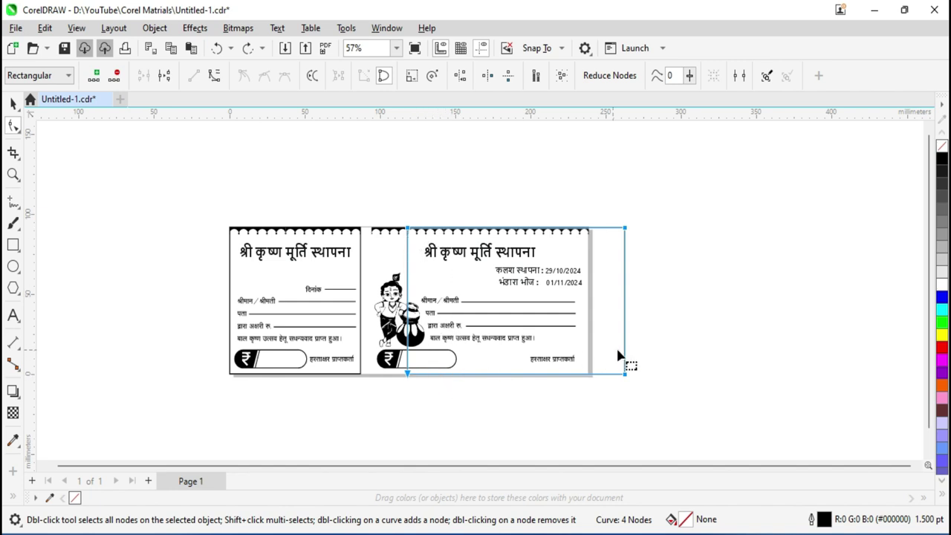
Step: Break the rectangle curve apart at a single selected node using Break Curve
left_click(646, 362)
left_click(165, 77)
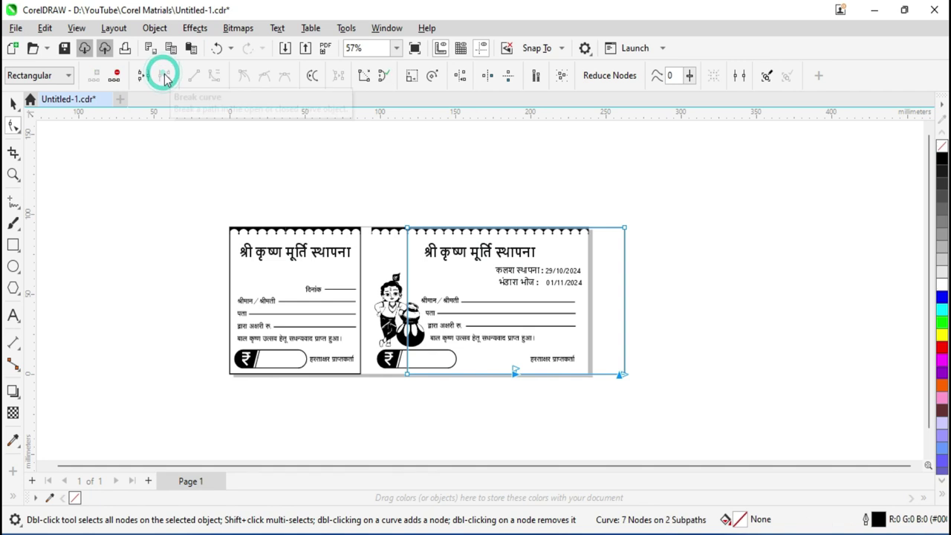
scroll(637, 361, "up", 6)
scroll(638, 358, "up", 1)
scroll(637, 357, "up", 1)
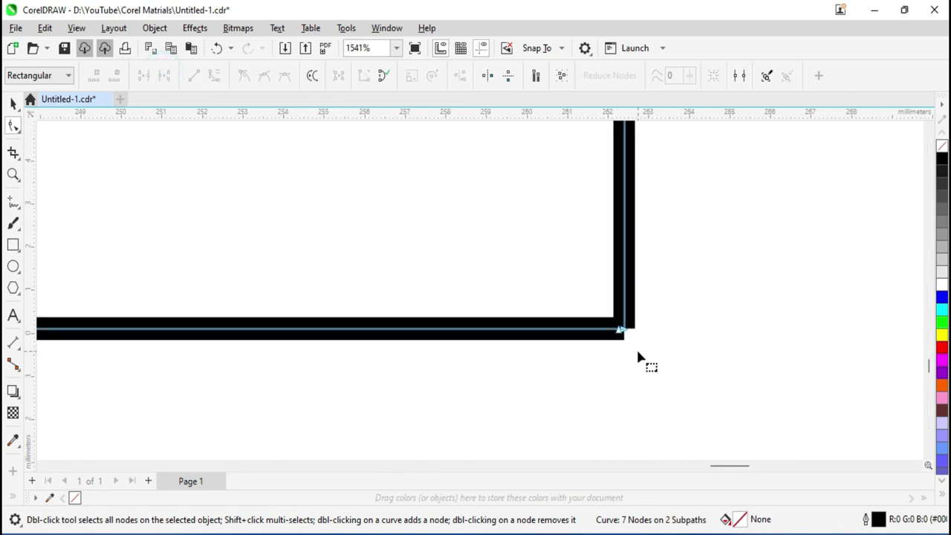
scroll(636, 352, "up", 1)
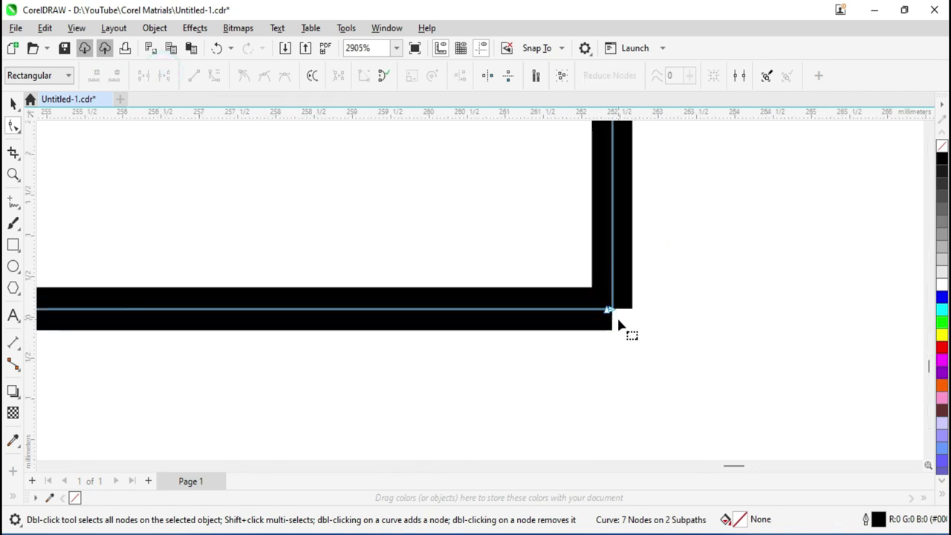
scroll(617, 318, "up", 1)
scroll(607, 314, "up", 2)
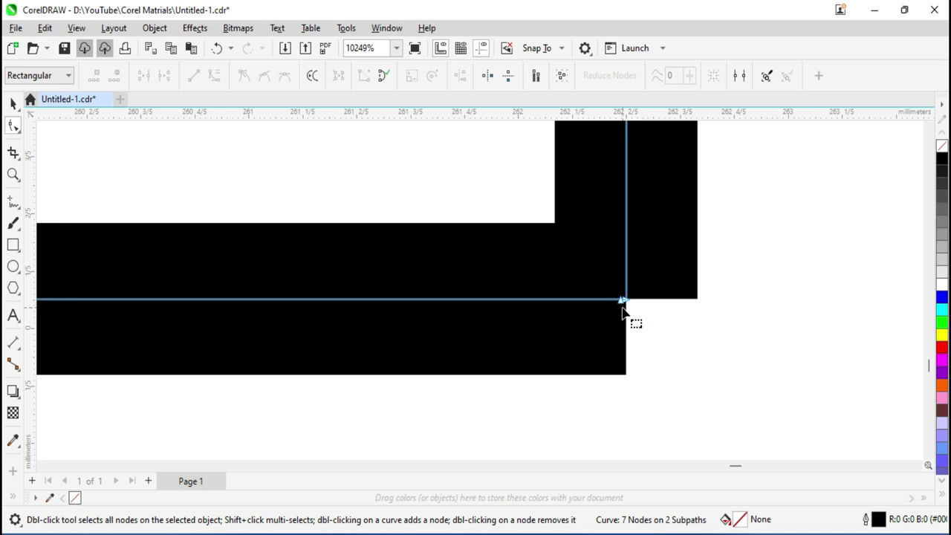
Step: Delete the overlapping bottom-right corner node and reselect the whole curve with the Pick tool
double_click(622, 300)
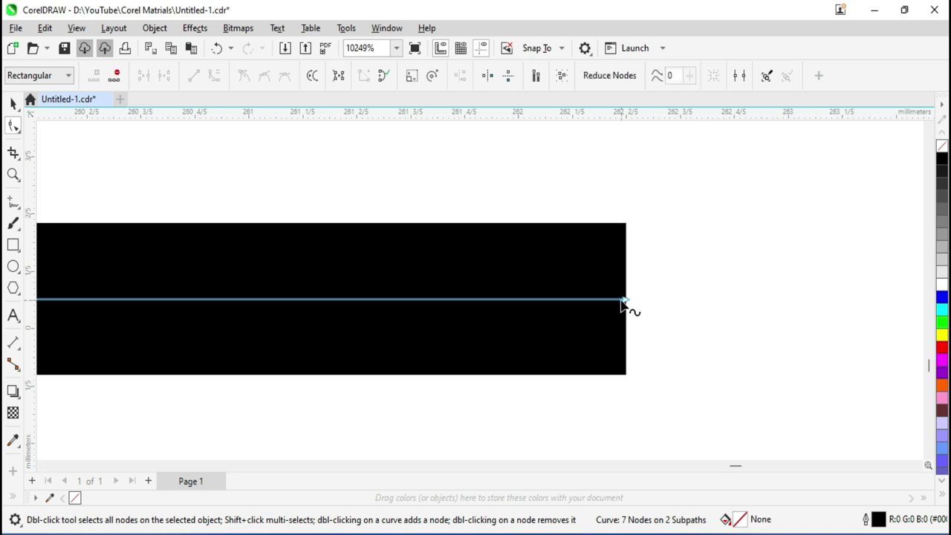
scroll(621, 305, "down", 2)
scroll(623, 310, "down", 3)
scroll(622, 312, "down", 3)
scroll(630, 318, "down", 2)
scroll(630, 318, "down", 2)
scroll(630, 318, "down", 1)
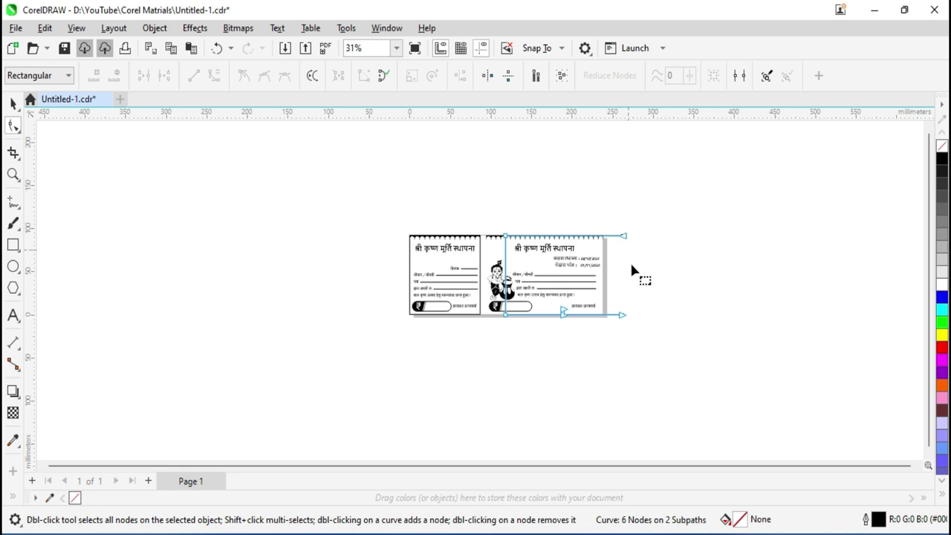
left_click(12, 104)
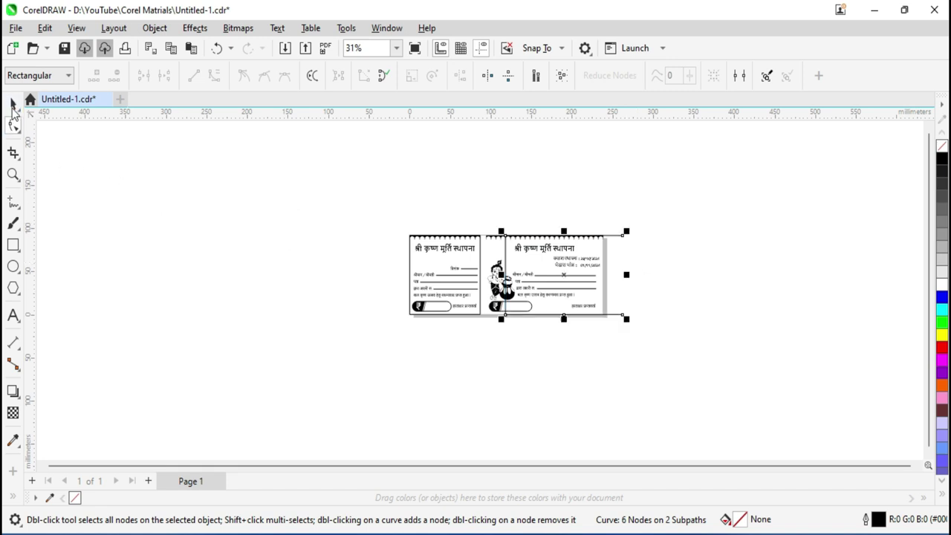
left_click(710, 249)
Step: Bring up the sample shapes page and show the Edit menu commands
scroll(666, 289, "up", 2)
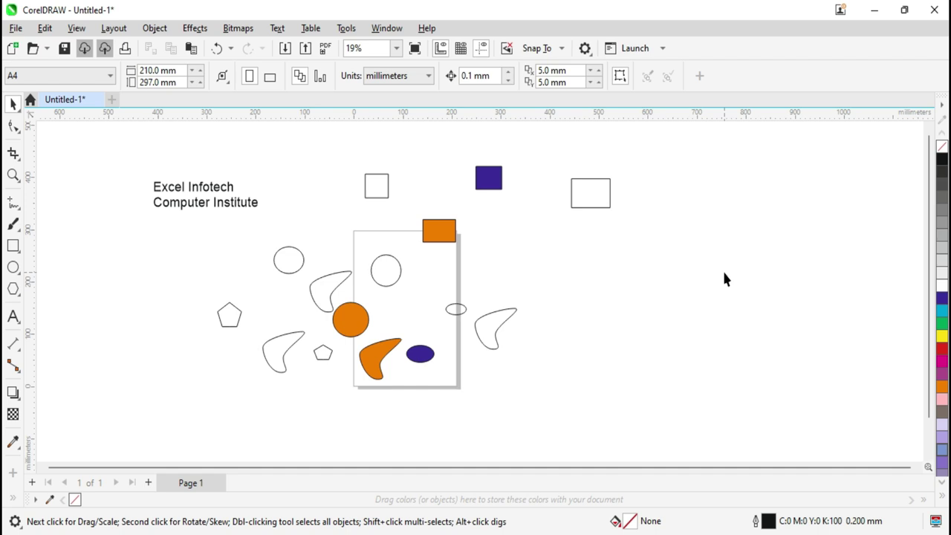
left_click(42, 32)
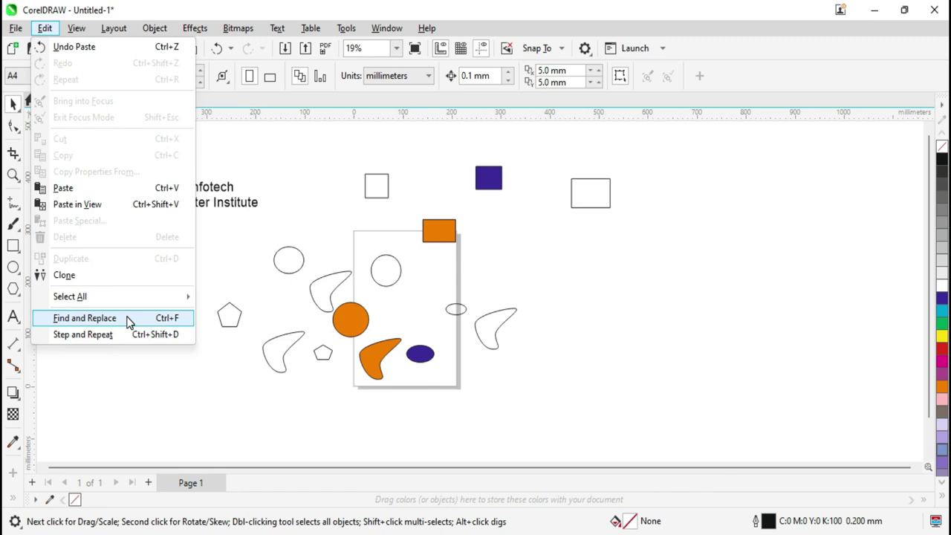
Step: Open the Find and Replace docker and list its Find Objects, Replace Objects and Find and Replace Text modes
left_click(129, 321)
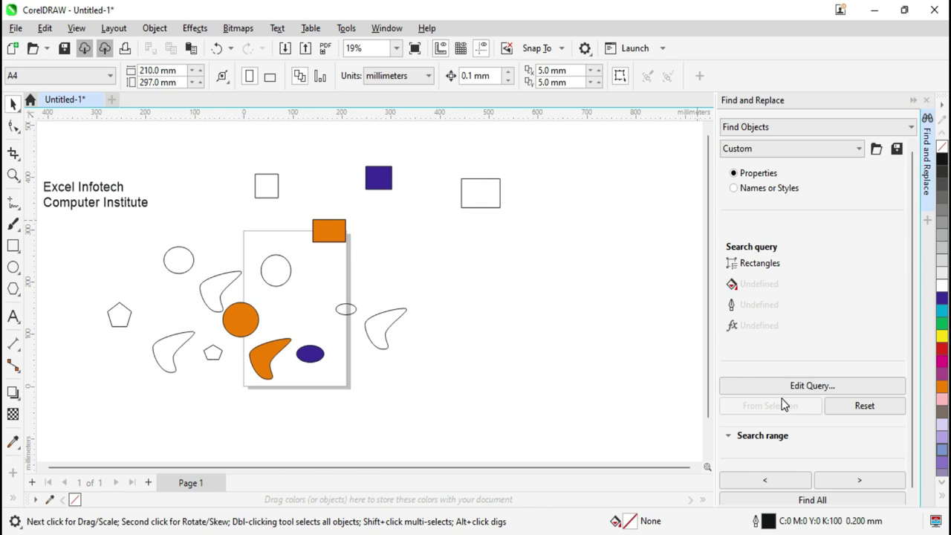
left_click(769, 128)
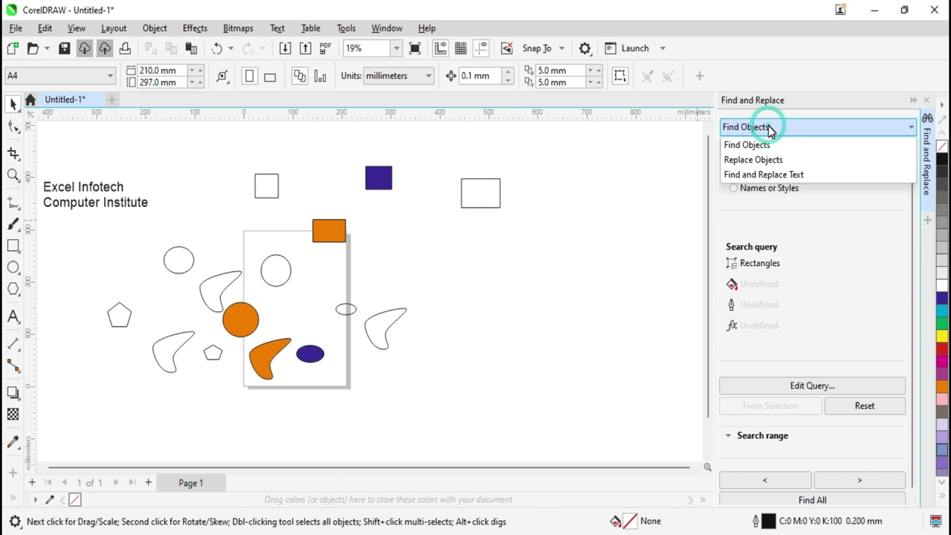
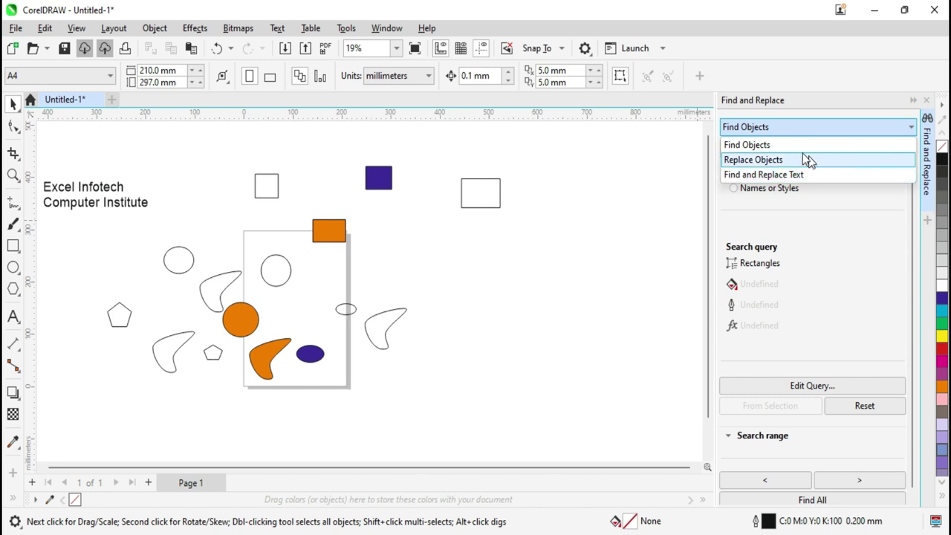
Step: Start a Custom find-objects search and open its object criteria
left_click(773, 146)
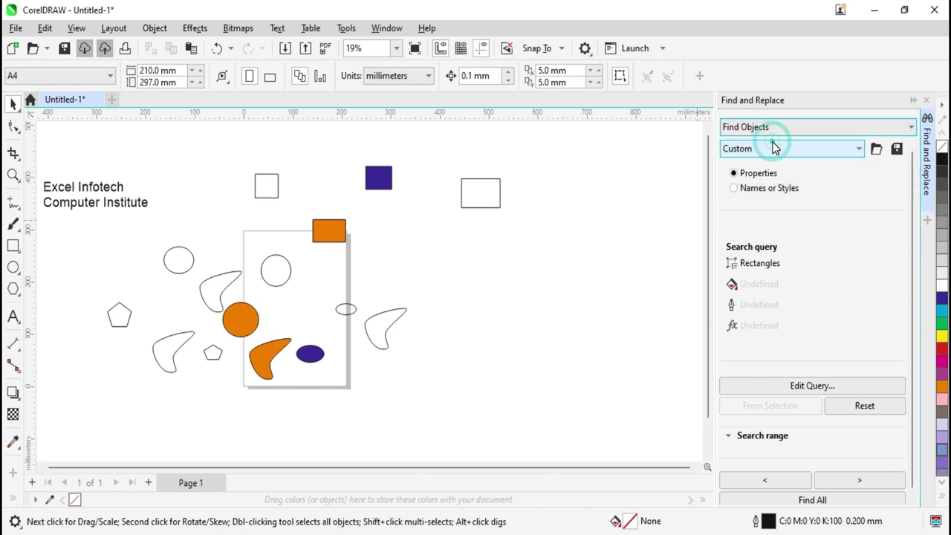
left_click(773, 147)
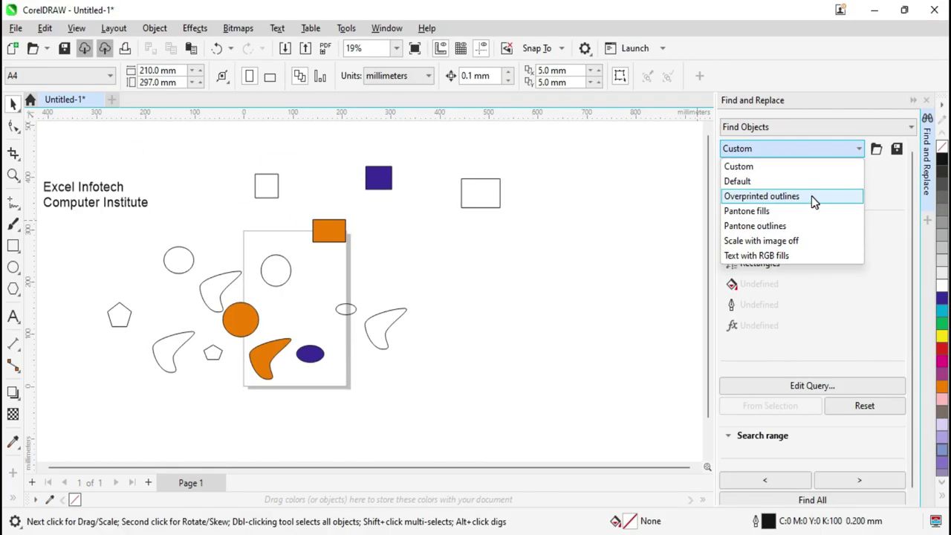
left_click(779, 170)
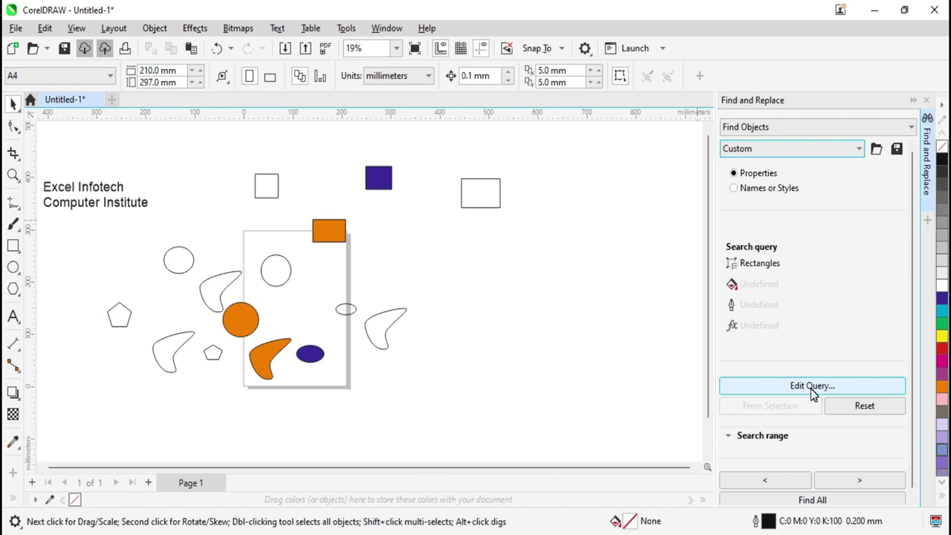
left_click(809, 386)
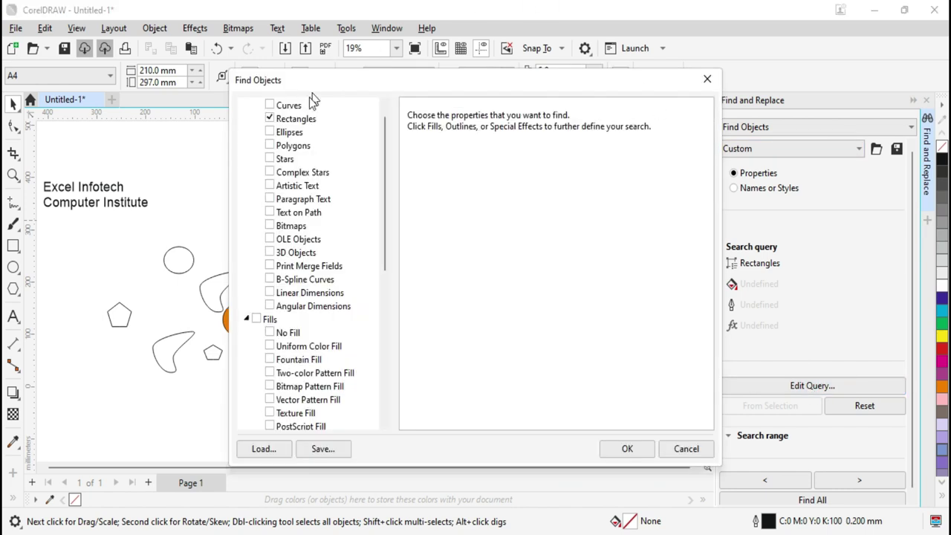
scroll(291, 147, "up", 1)
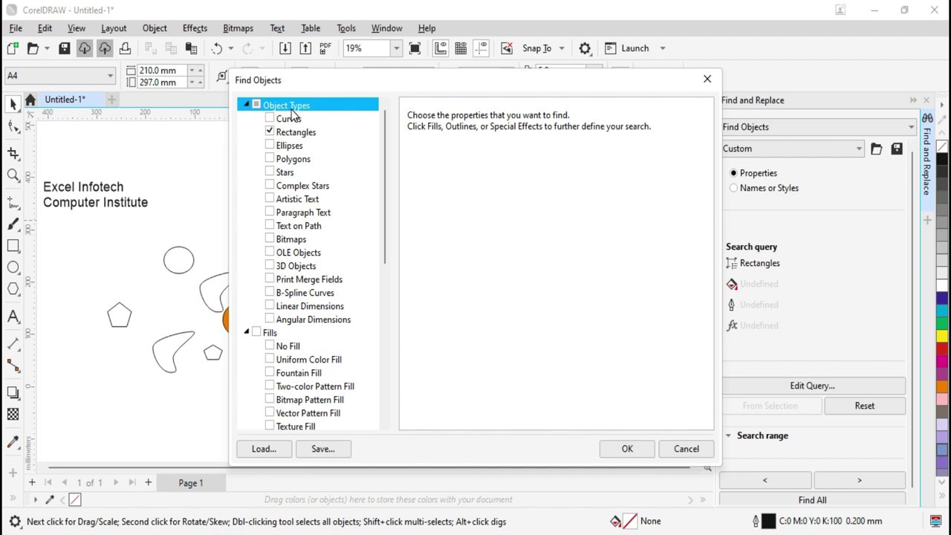
Step: Limit the object search criteria to rectangles only
left_click(270, 133)
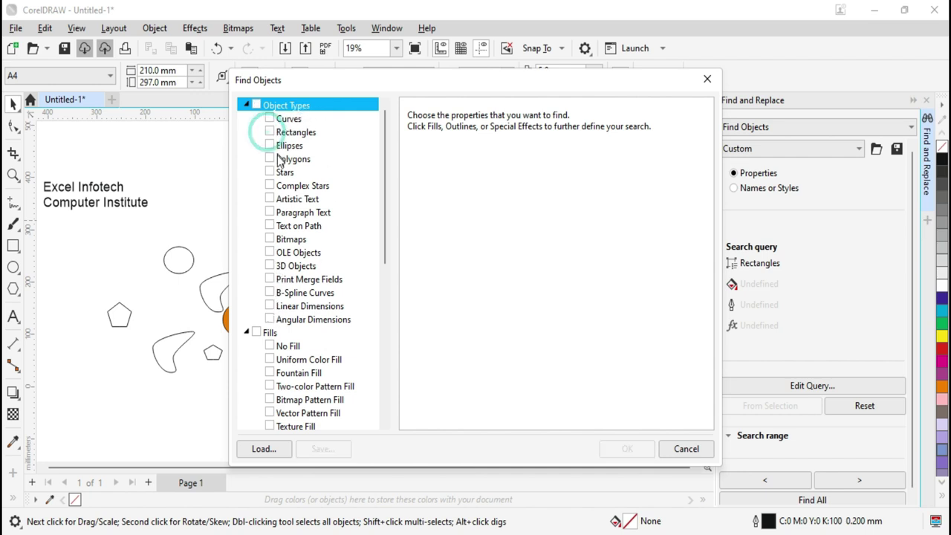
left_click(271, 145)
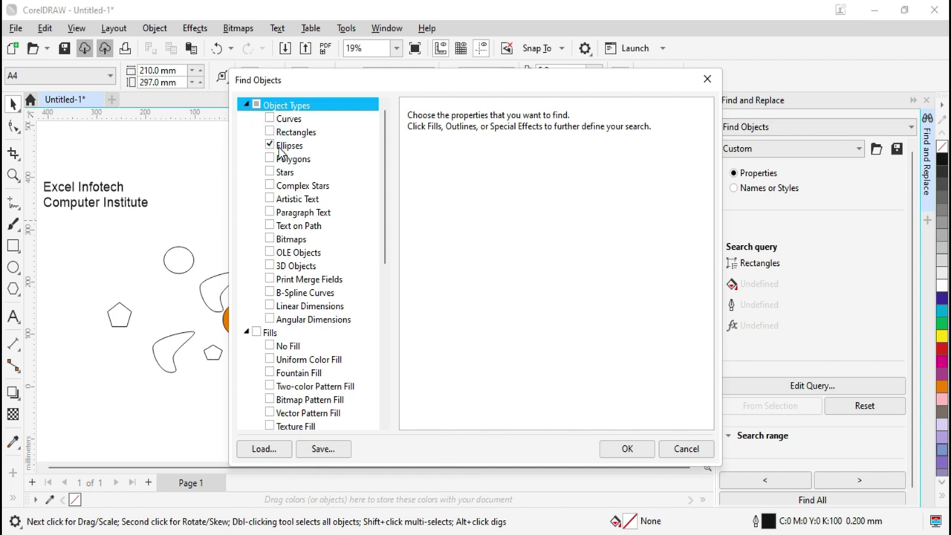
left_click(270, 145)
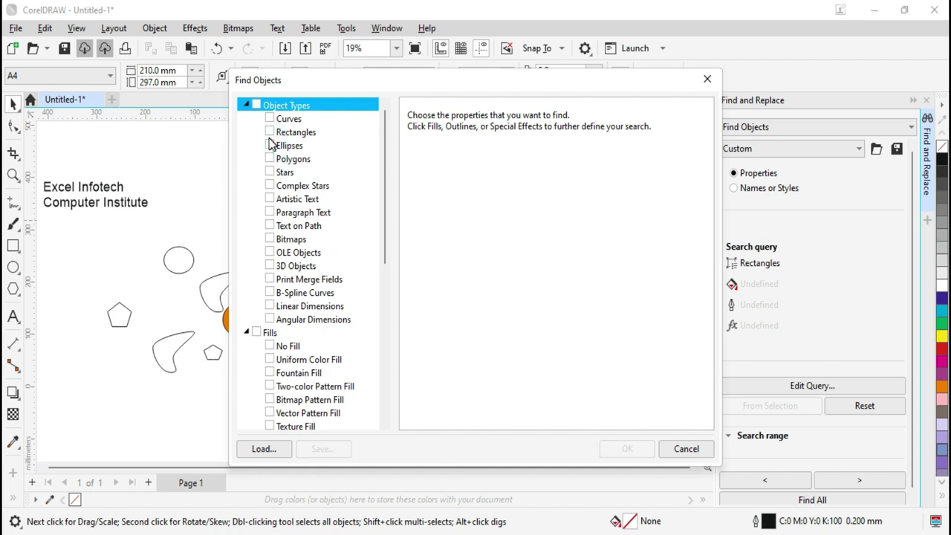
left_click(270, 132)
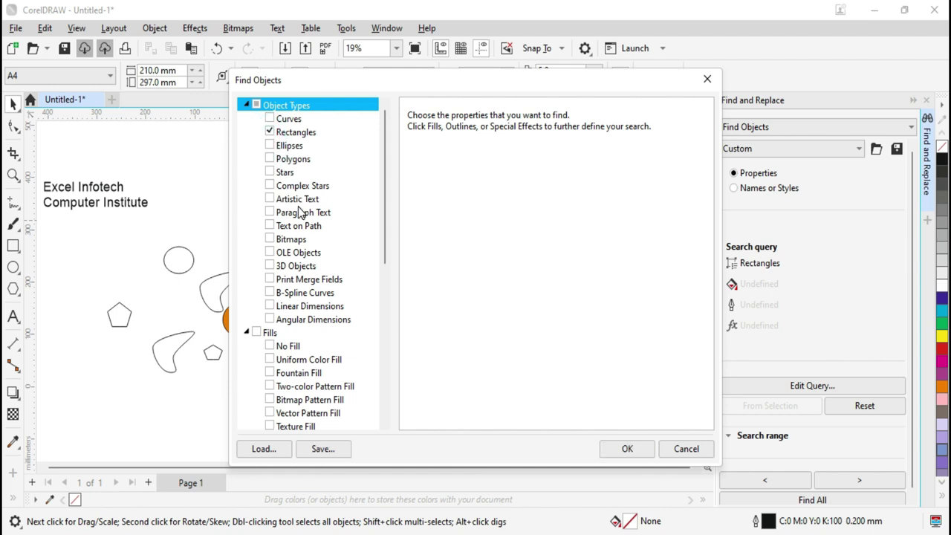
scroll(293, 293, "down", 3)
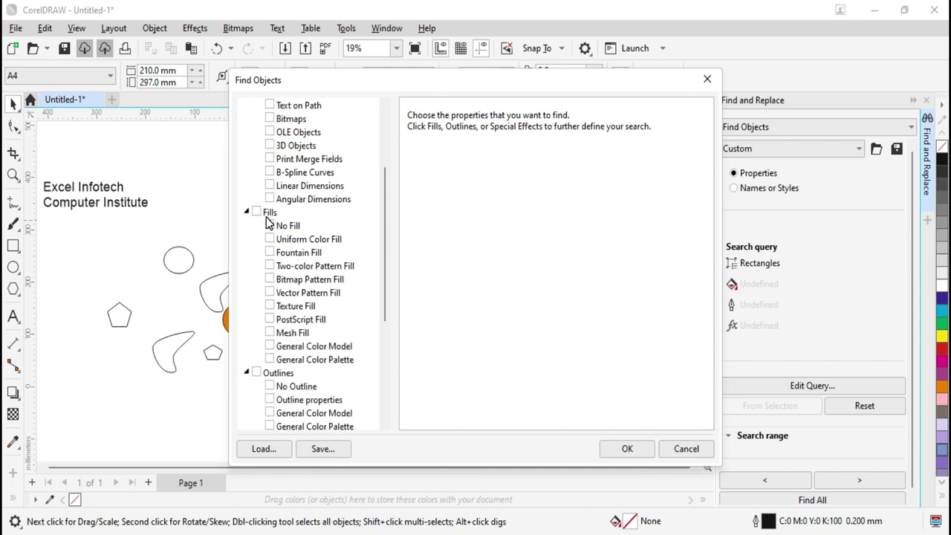
scroll(293, 308, "down", 1)
scroll(293, 308, "down", 3)
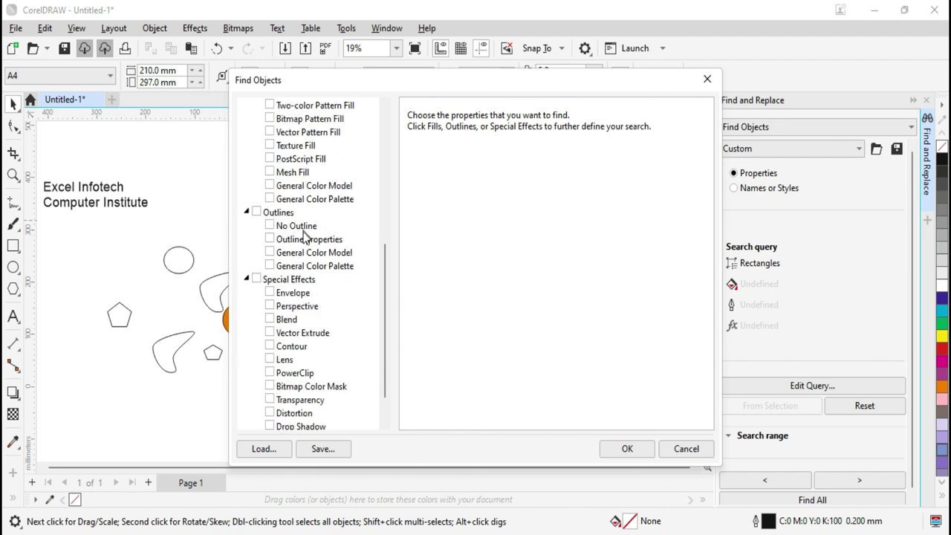
scroll(303, 251, "down", 1)
scroll(276, 361, "up", 1)
scroll(279, 361, "up", 6)
scroll(280, 361, "up", 1)
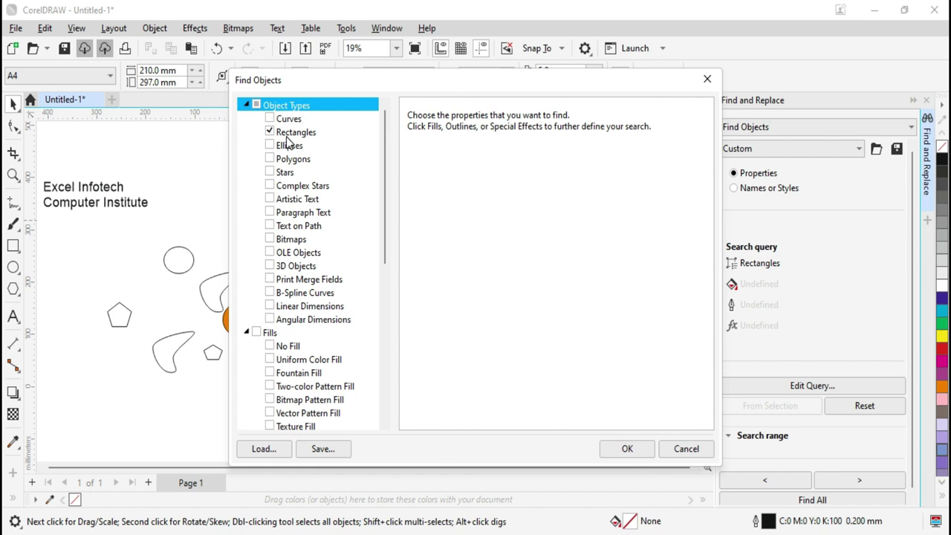
left_click(621, 450)
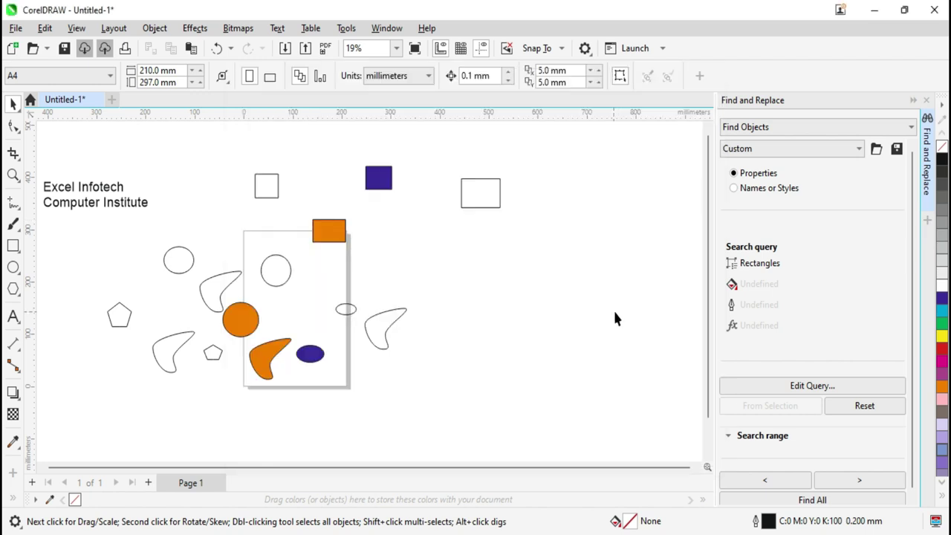
Step: Find all four rectangles, drag them further right, and deselect them
scroll(859, 430, "down", 1)
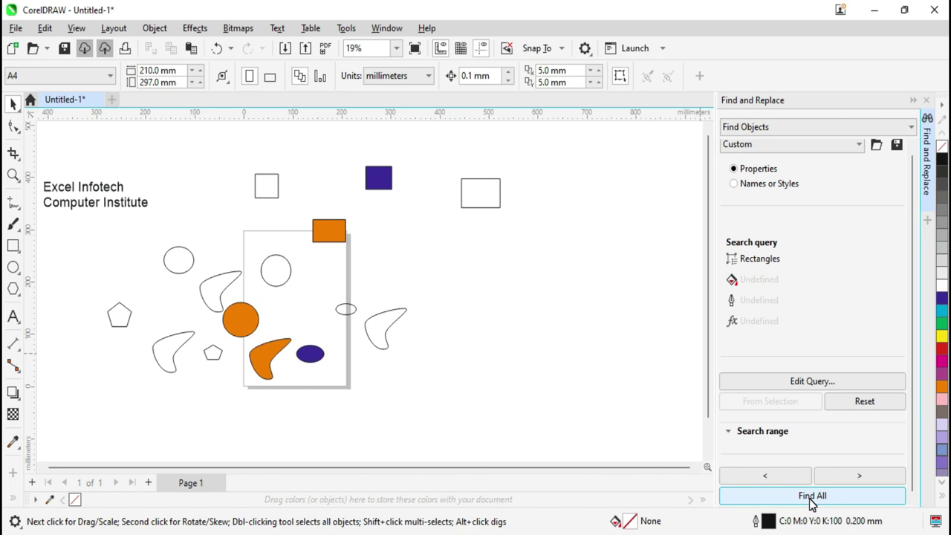
left_click(809, 499)
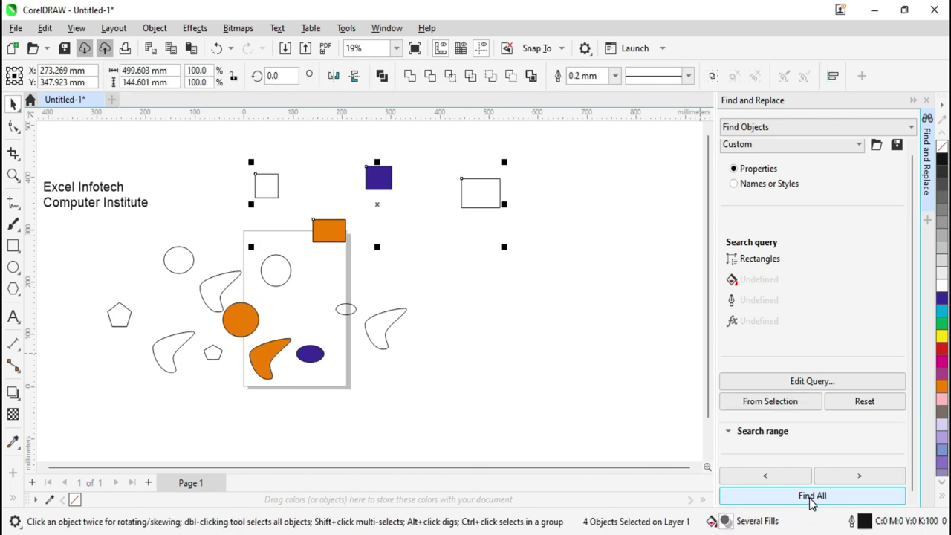
mouse_move(379, 176)
left_mouse_down()
mouse_move(532, 238)
mouse_move(525, 198)
left_mouse_up()
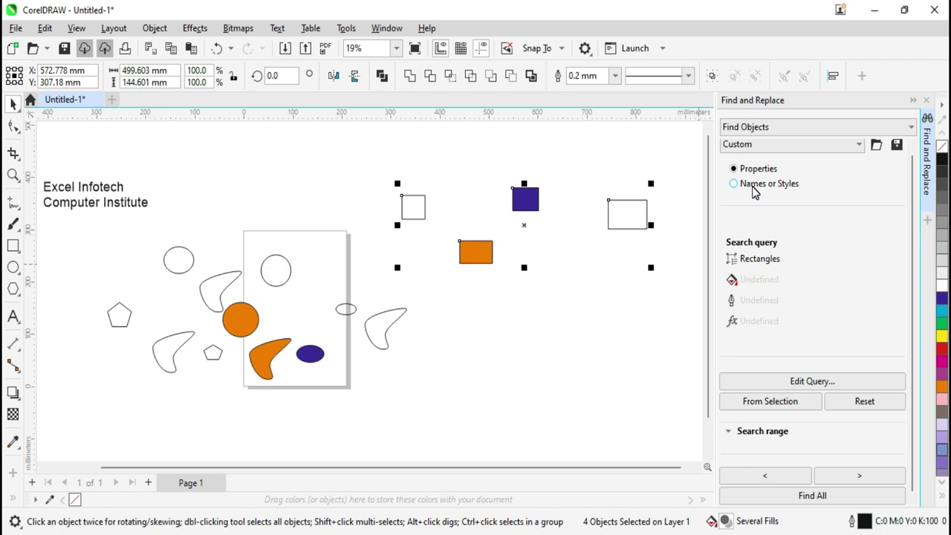
left_click(564, 317)
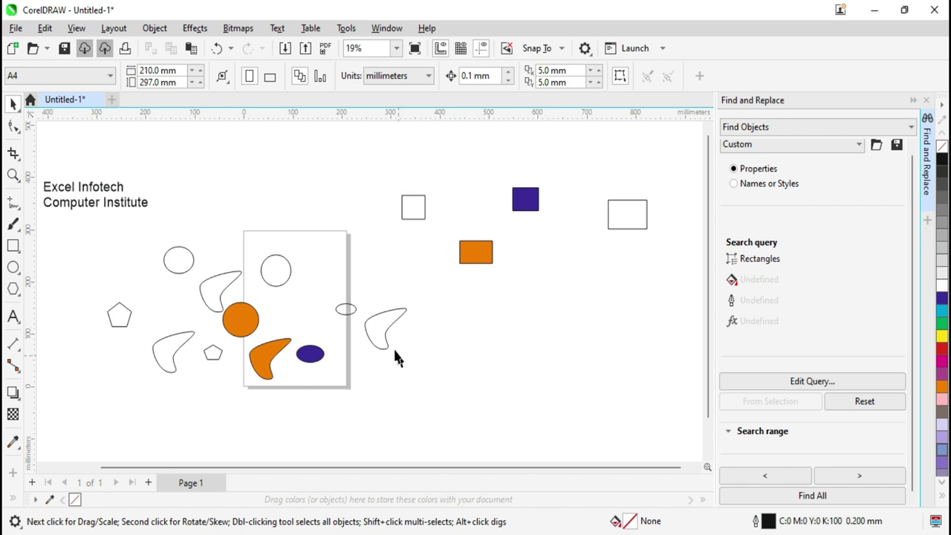
Step: Rename the curve right of the page from 'Curve' to 'Shape 1' in the Objects docker
left_click(381, 328)
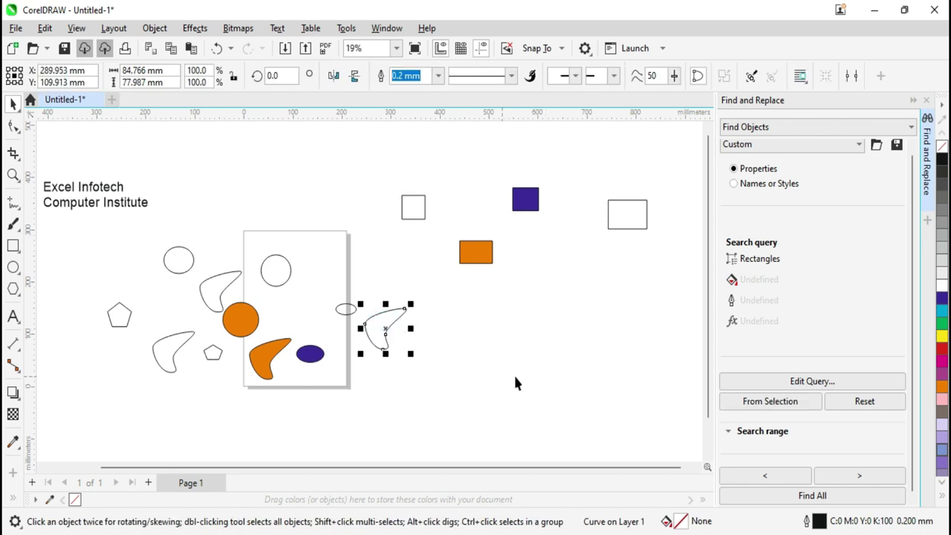
left_click(390, 31)
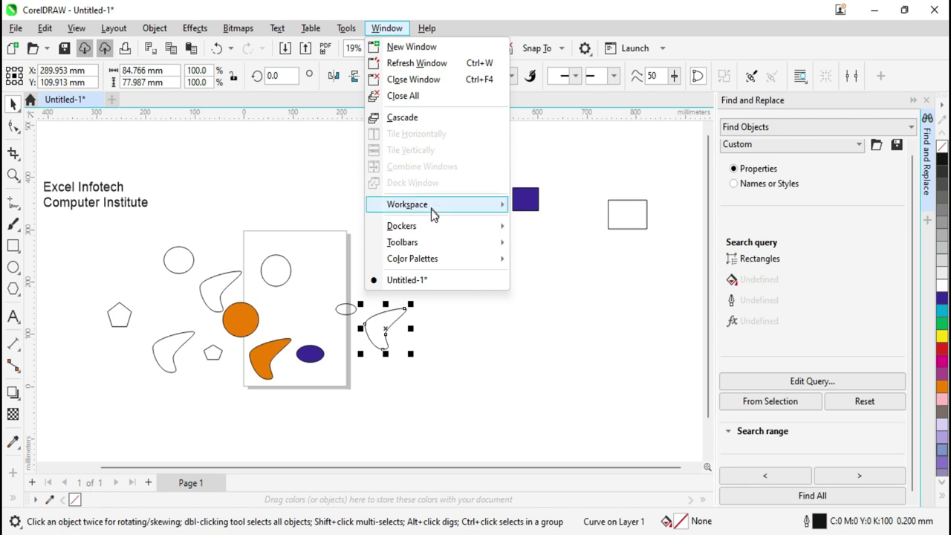
mouse_move(436, 225)
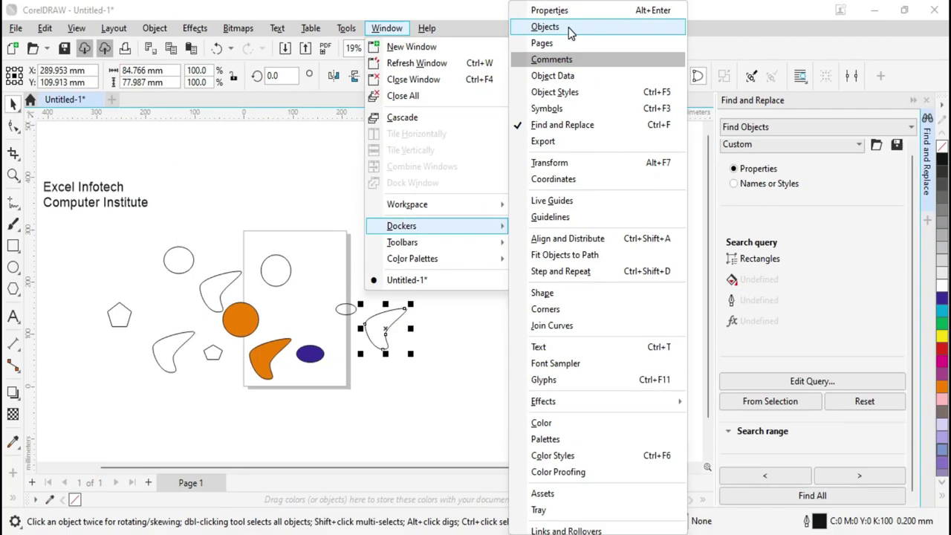
left_click(570, 29)
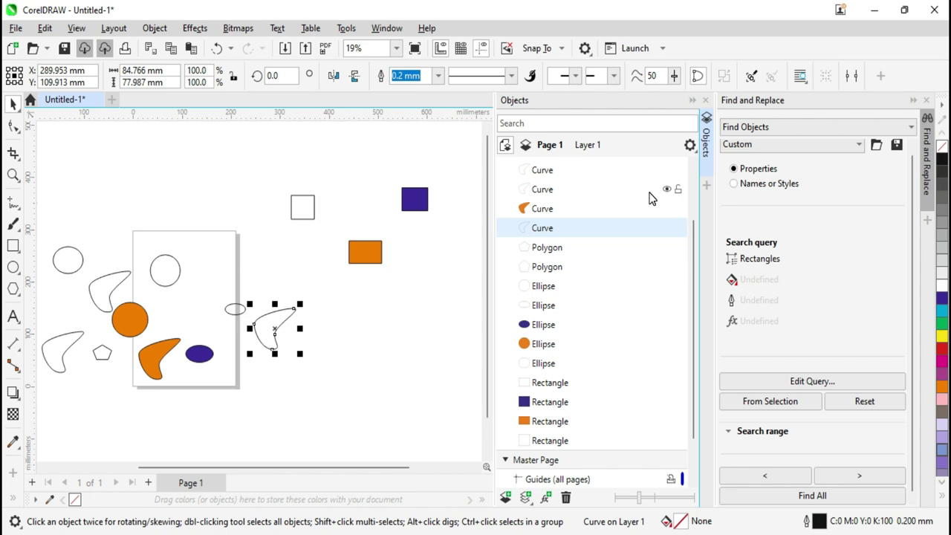
left_click(544, 229)
left_click(545, 229)
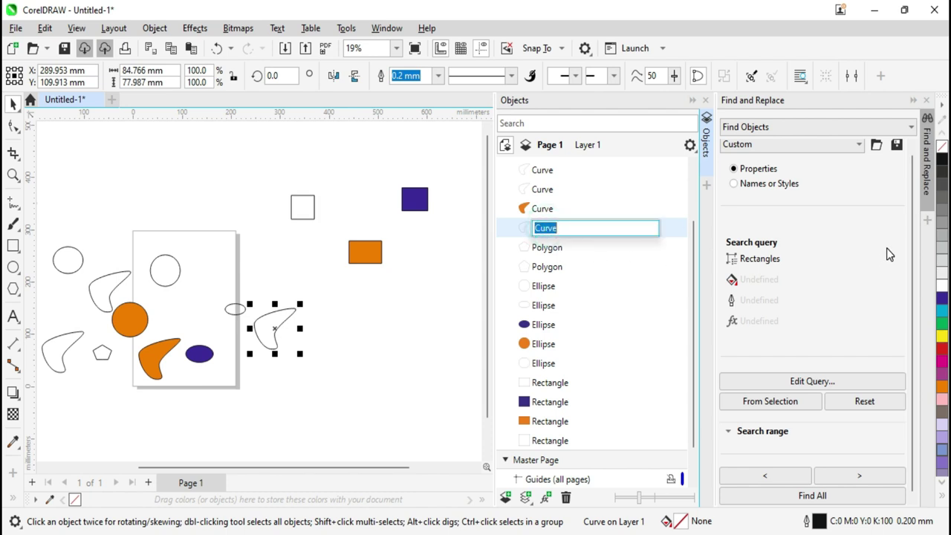
key("BackSpace")
type("Shape 1")
left_click(448, 290)
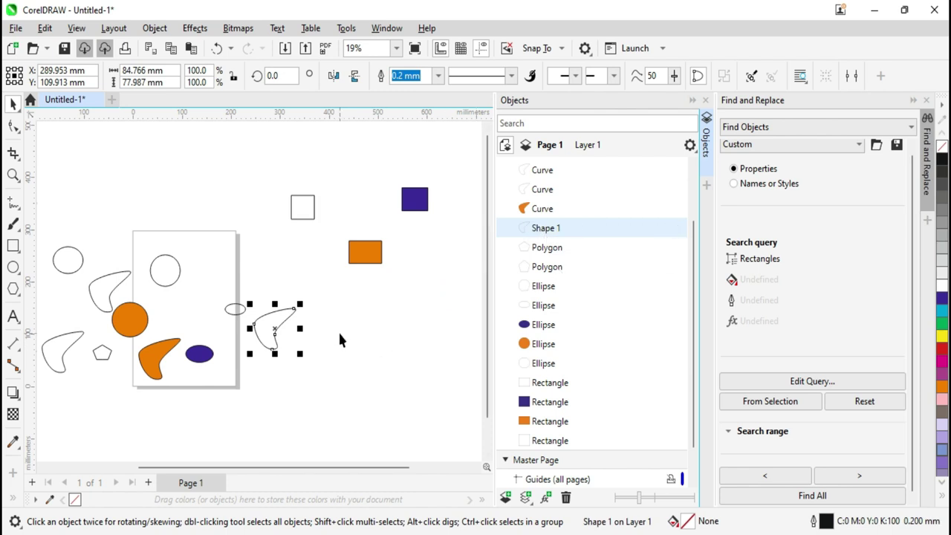
left_click(705, 102)
left_click(523, 330)
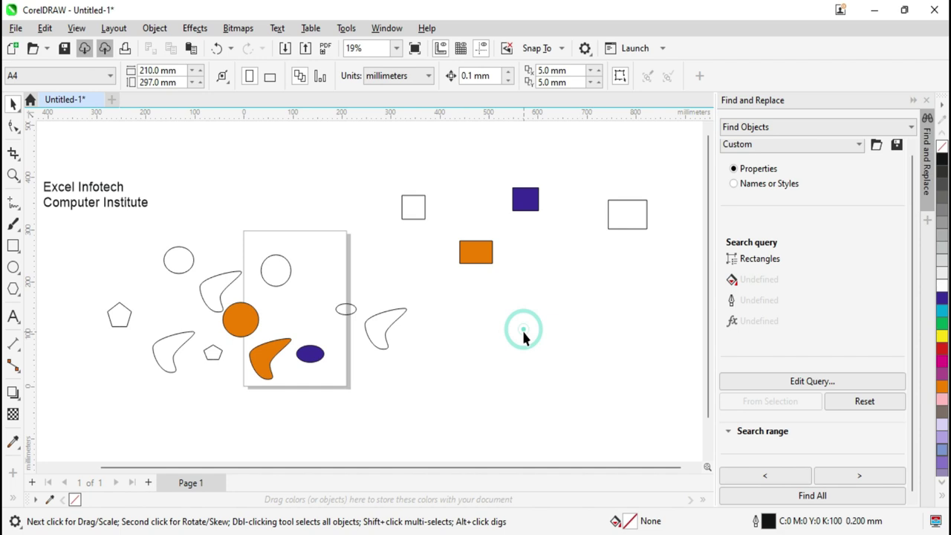
Step: Search by object name for 'Shape 1' and select the renamed curve
left_click(734, 184)
left_click(731, 216)
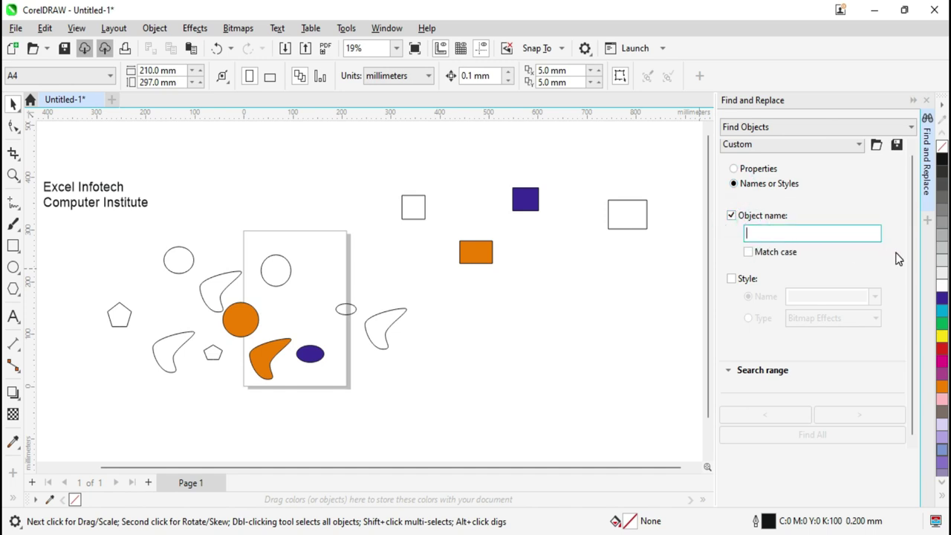
type("Shape 1")
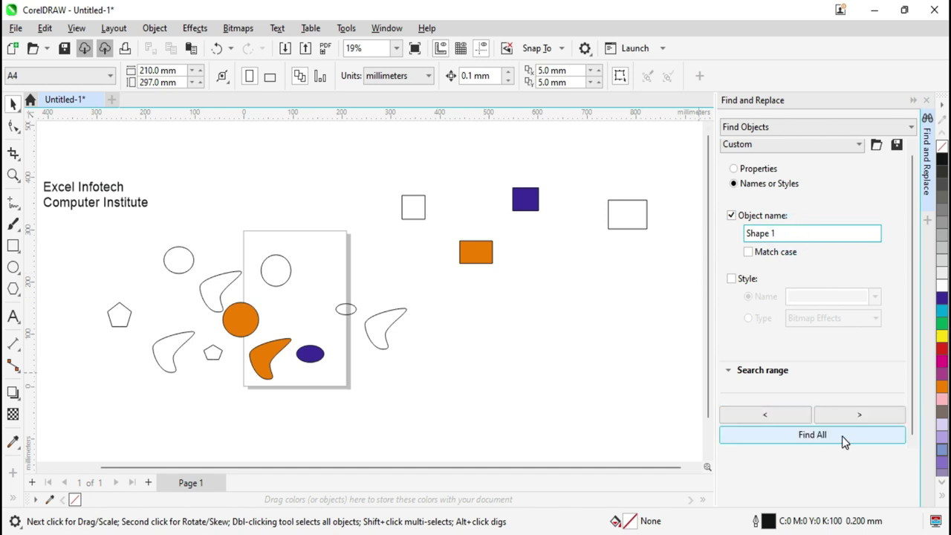
left_click(842, 436)
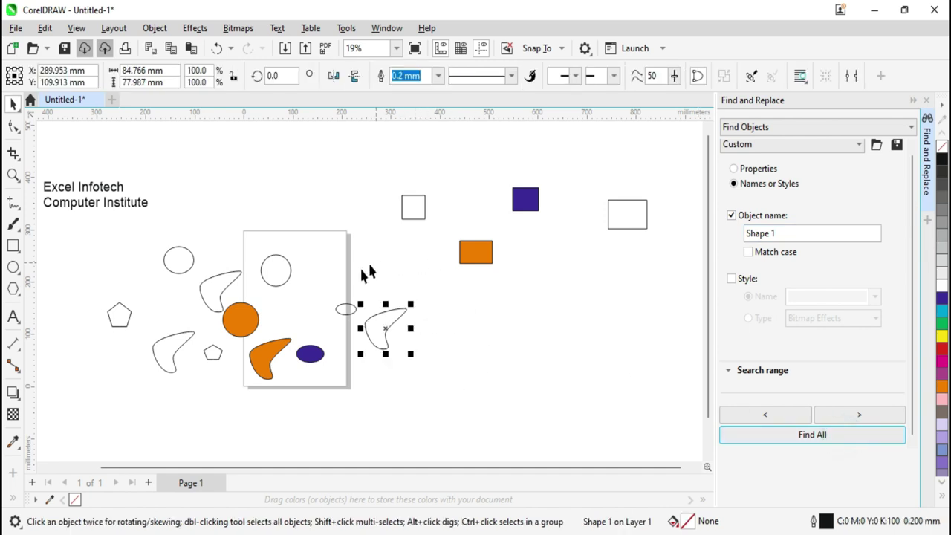
Step: Switch the object search to match objects by their properties
scroll(384, 337, "up", 2)
scroll(384, 338, "down", 1)
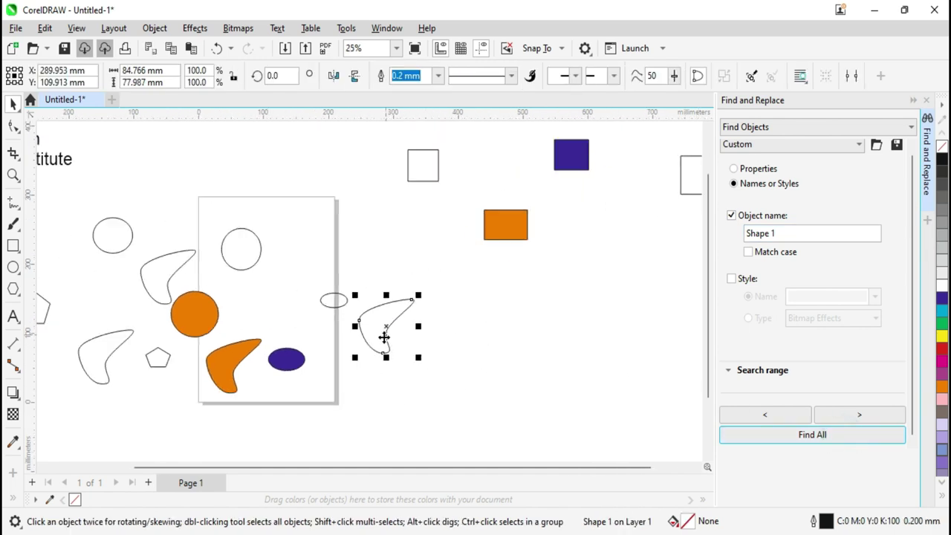
scroll(384, 338, "down", 1)
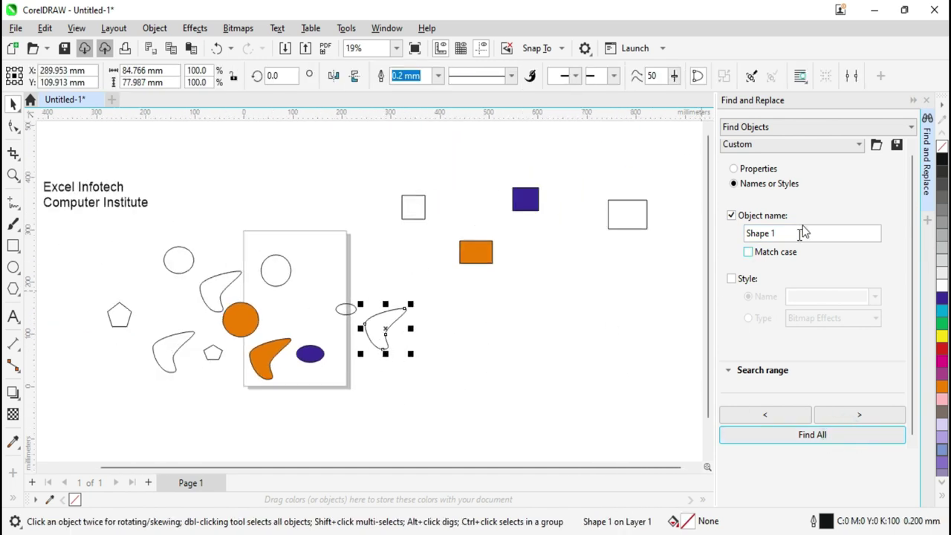
left_click(750, 171)
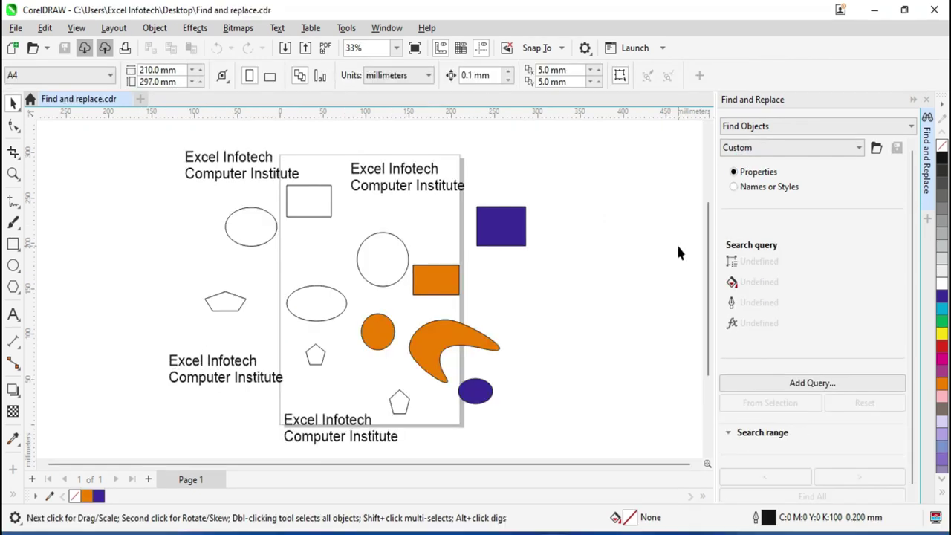
Step: Switch Find and Replace from Find Objects to Replace Objects mode
left_click(759, 127)
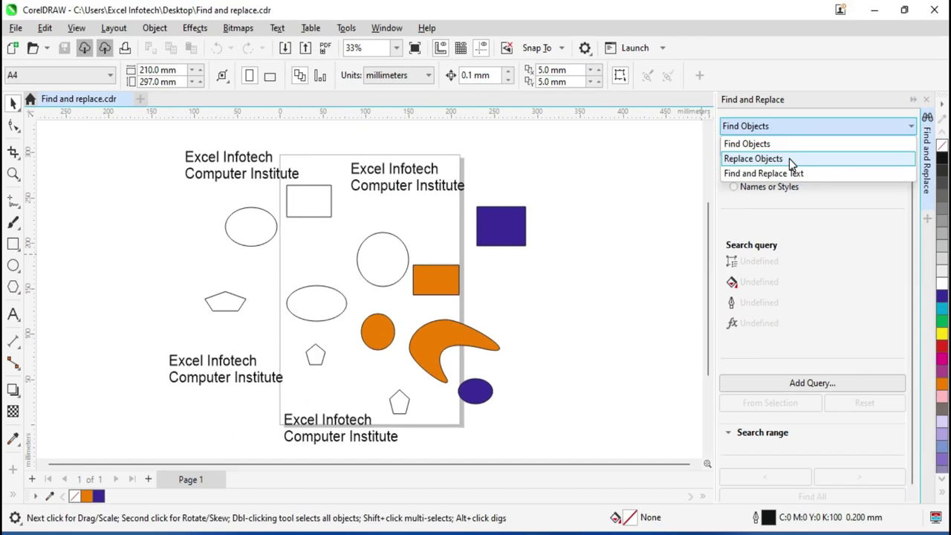
left_click(753, 159)
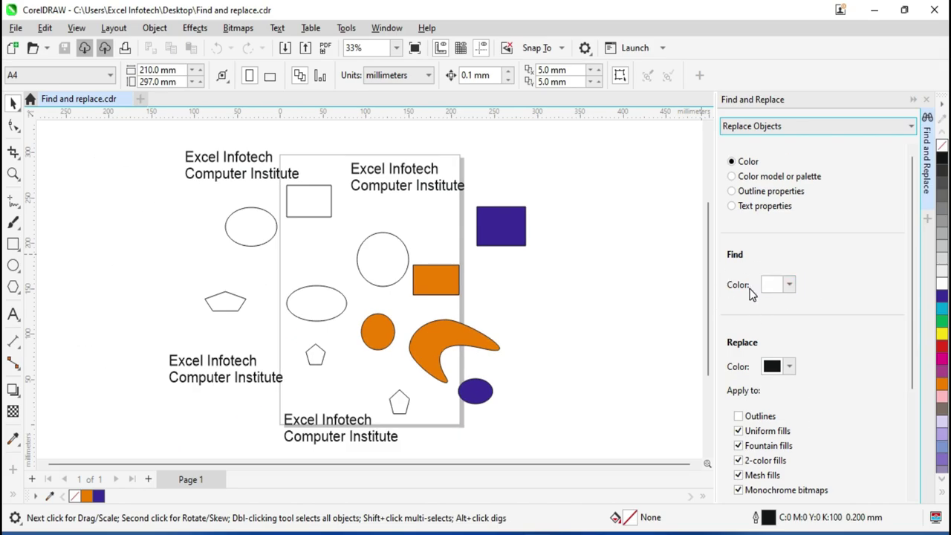
Step: Sample the orange rectangle with the eyedropper as the Find colour, replacing white
left_click(789, 285)
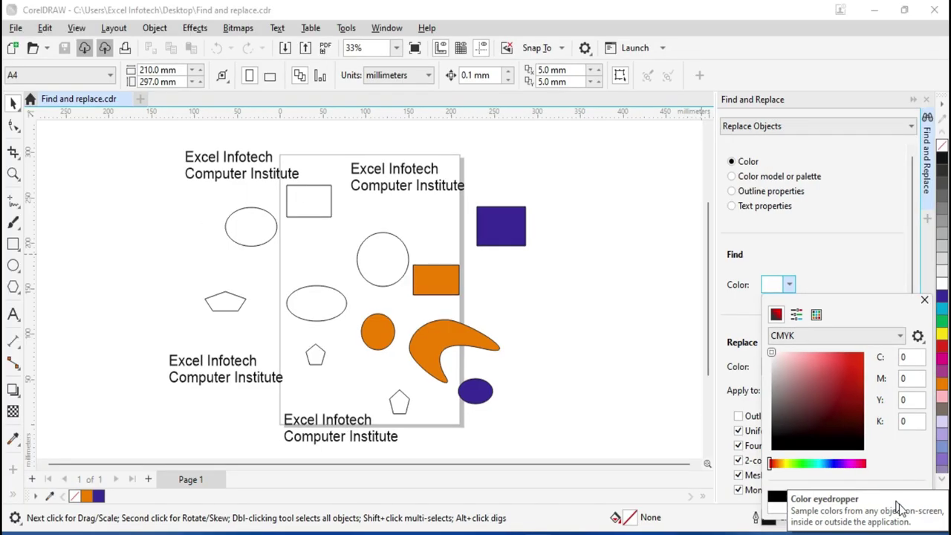
left_click(896, 499)
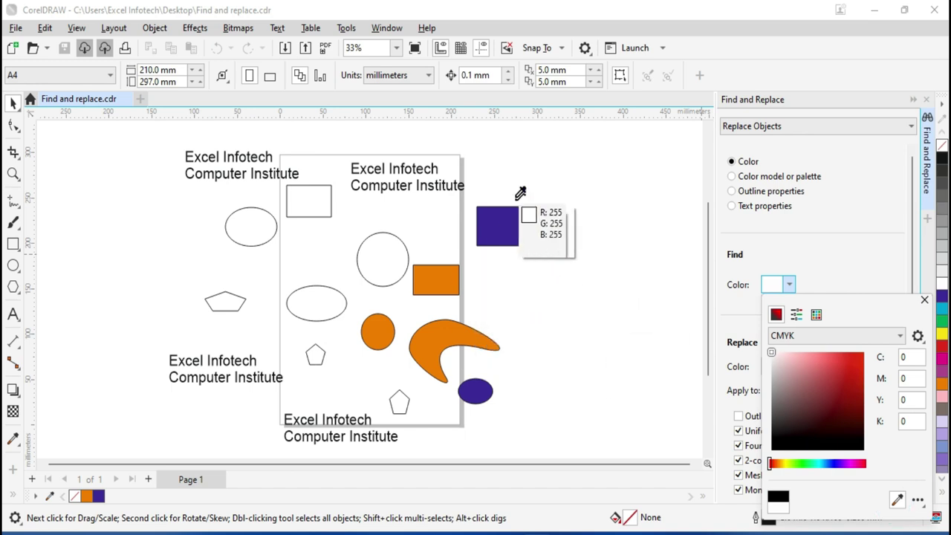
left_click(439, 275)
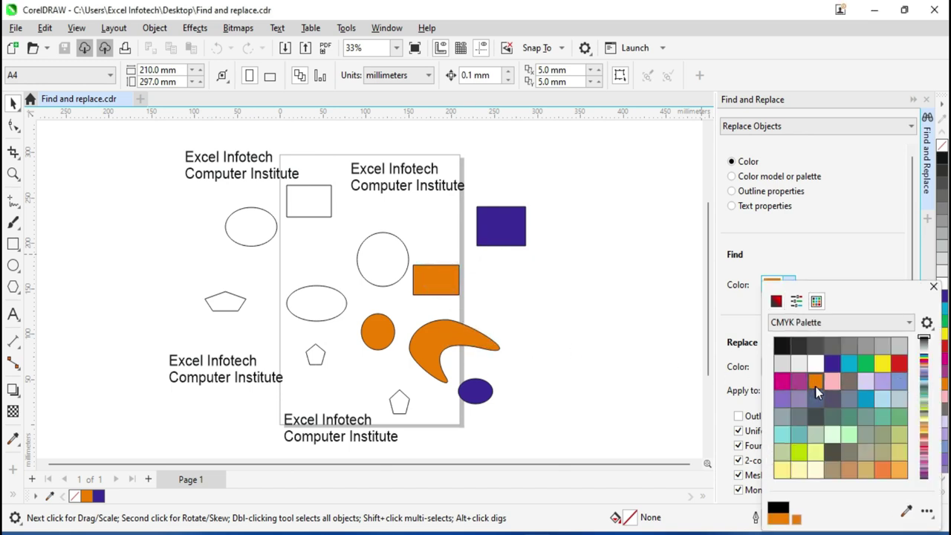
left_click(858, 230)
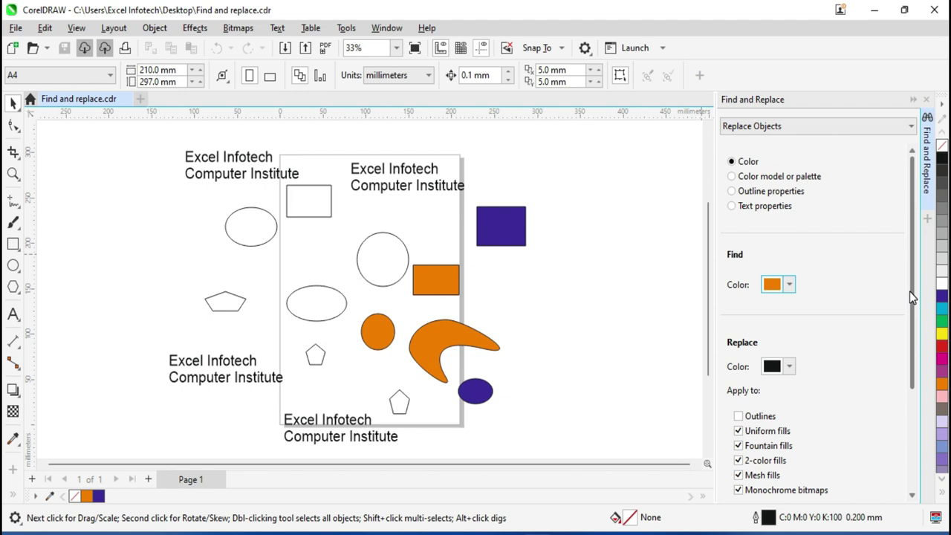
Step: Select all three orange-filled objects and move them right beside the purple square
left_click_drag(912, 295, 913, 429)
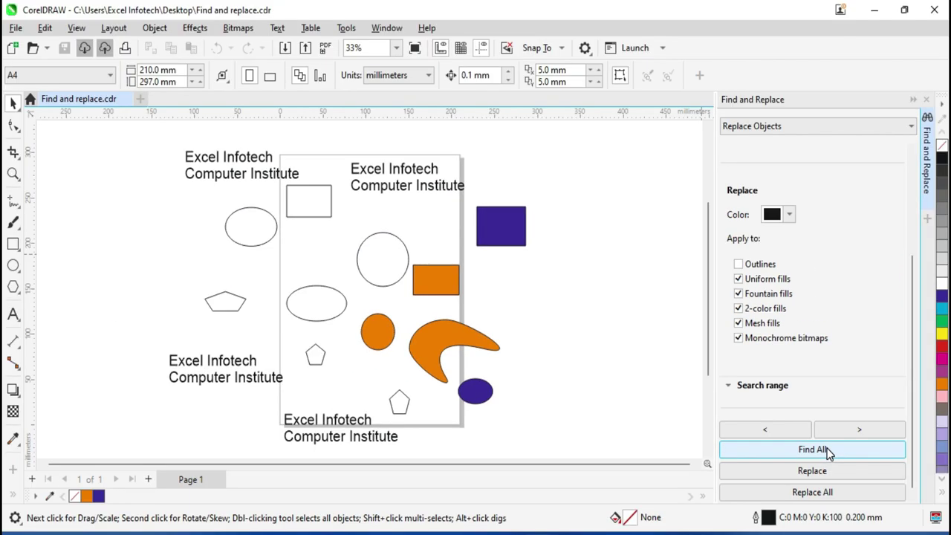
left_click(827, 451)
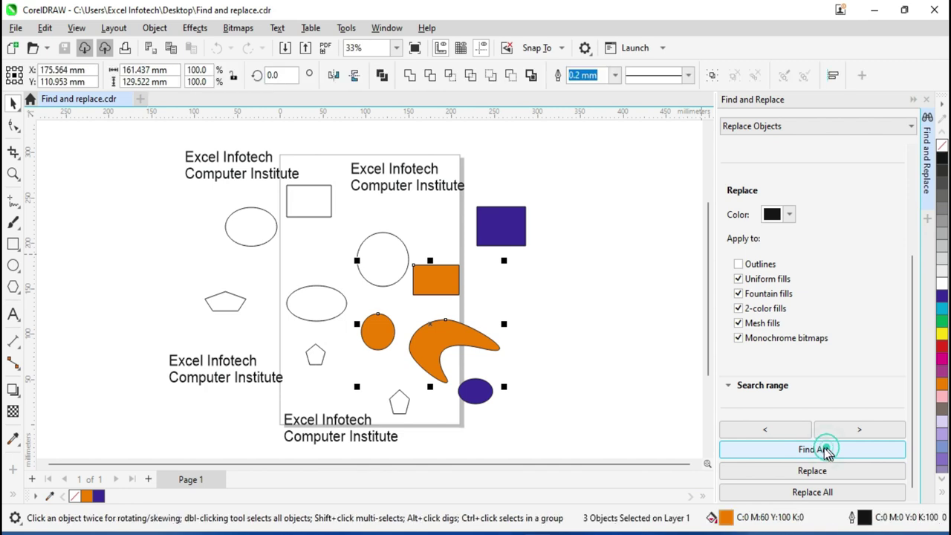
mouse_move(424, 284)
left_mouse_down()
mouse_move(533, 299)
mouse_move(553, 284)
left_mouse_up()
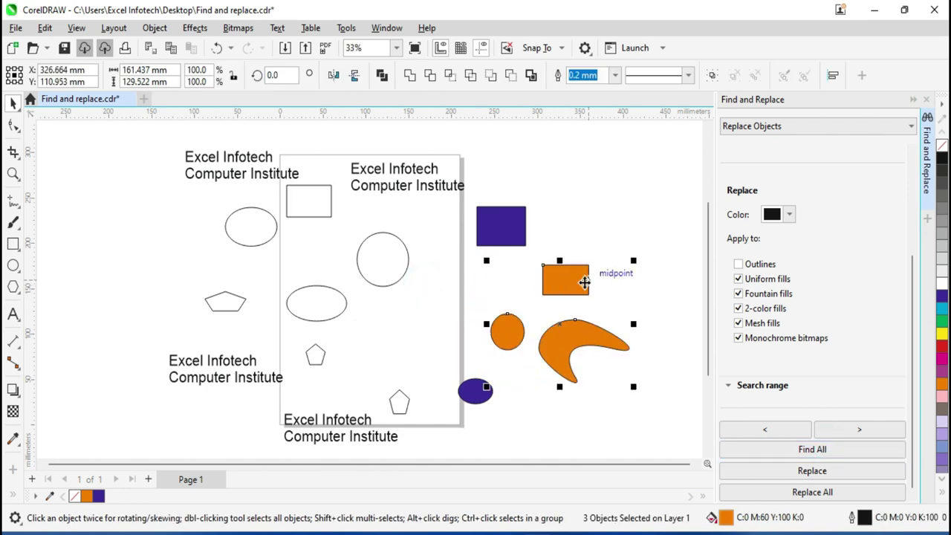
scroll(810, 361, "up", 2)
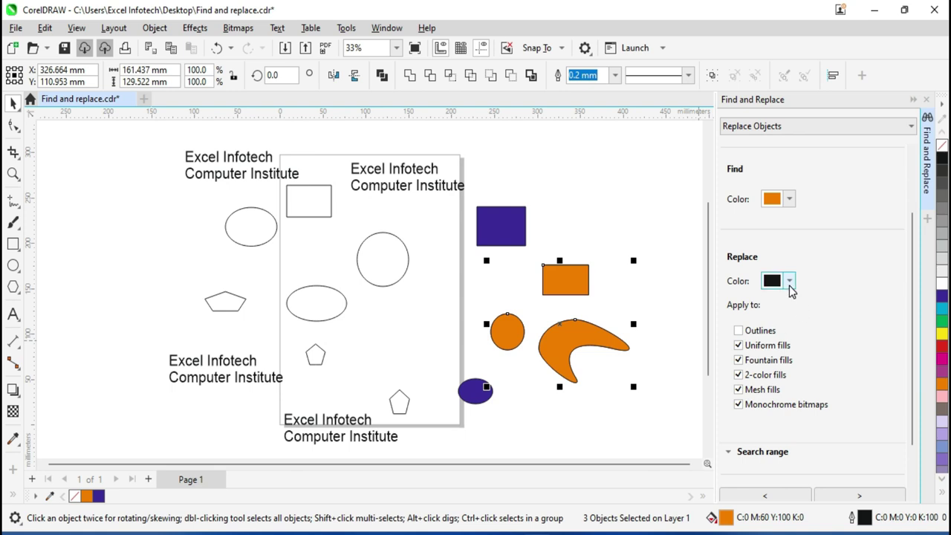
Step: Pick light green C59 M0 Y48 K0 as the Replace colour instead of black
left_click(788, 282)
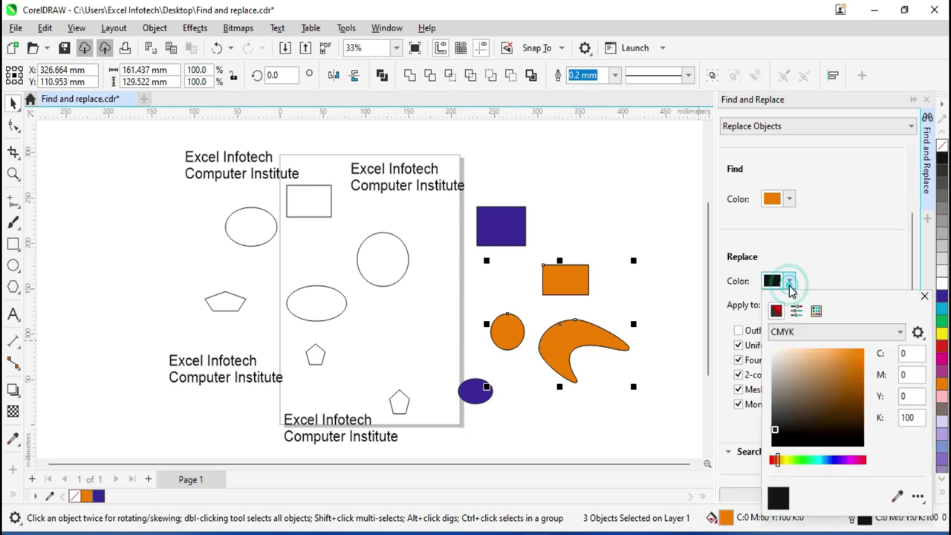
left_click_drag(802, 460, 812, 460)
left_click_drag(836, 383, 859, 363)
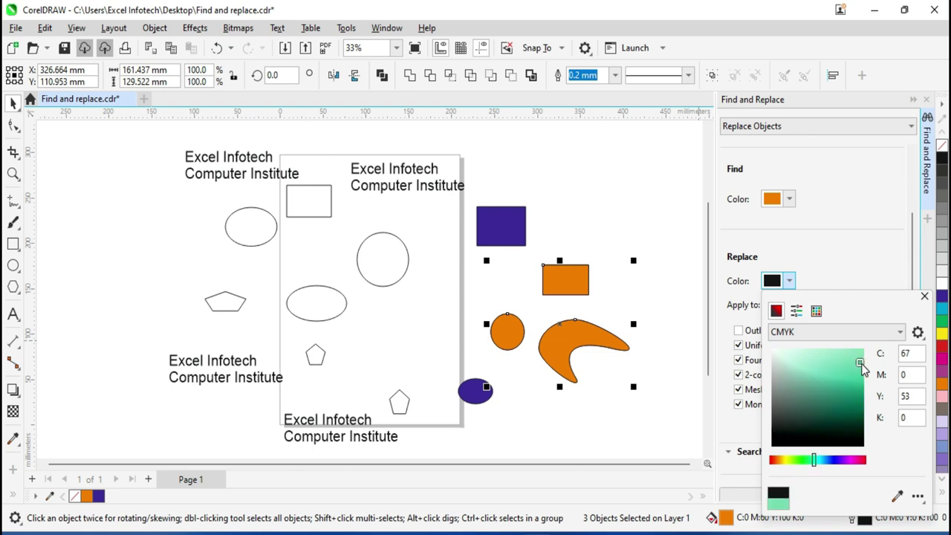
left_click_drag(860, 364, 863, 350)
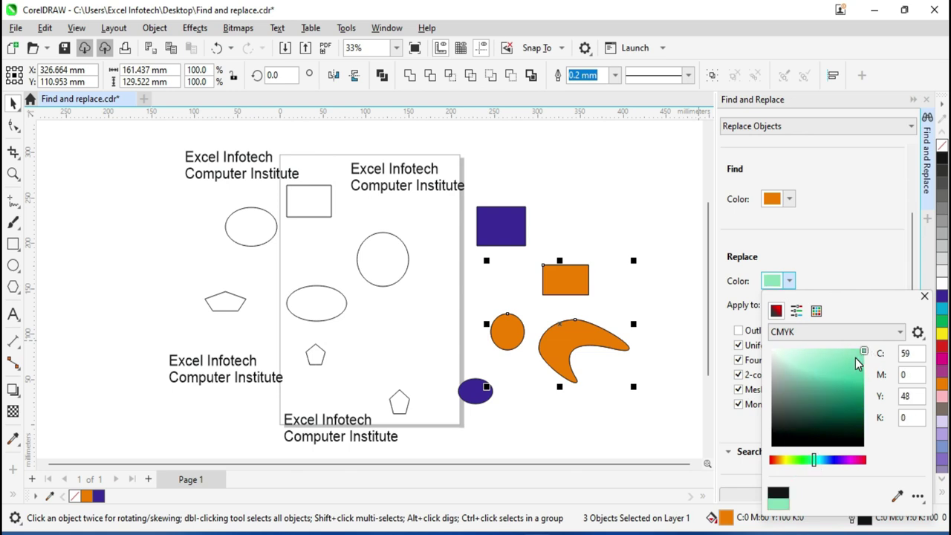
left_click(874, 287)
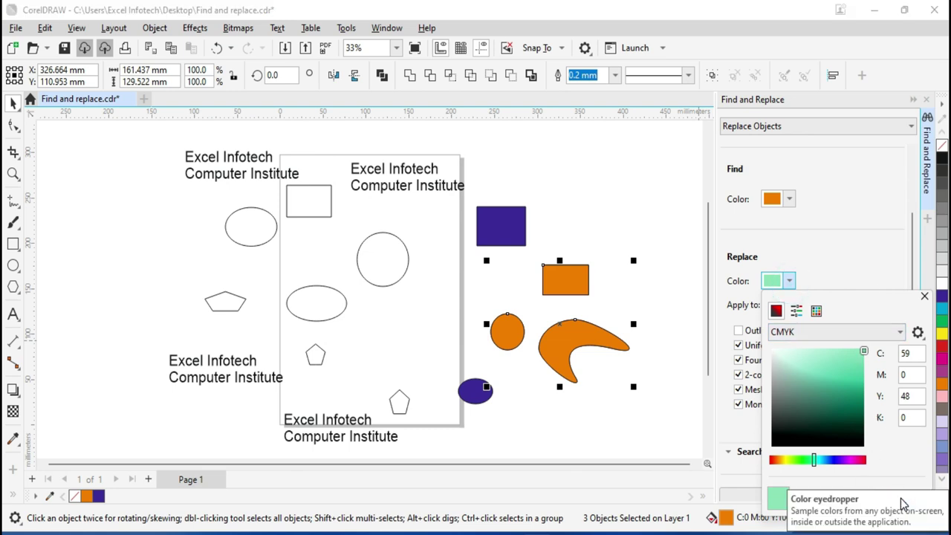
left_click(879, 234)
scroll(820, 373, "down", 3)
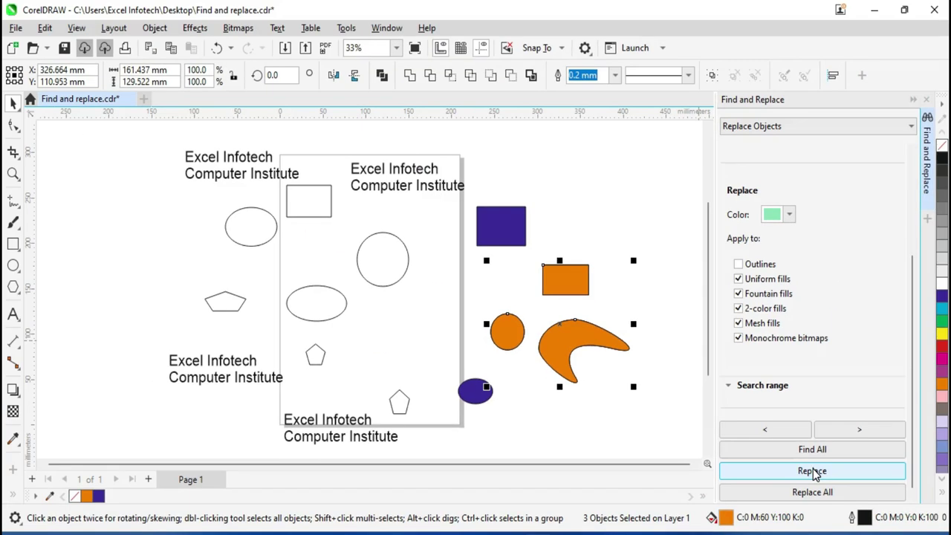
Step: Recolour the orange crescent, then the rectangle and circle, to light green via Replace All
left_click(813, 472)
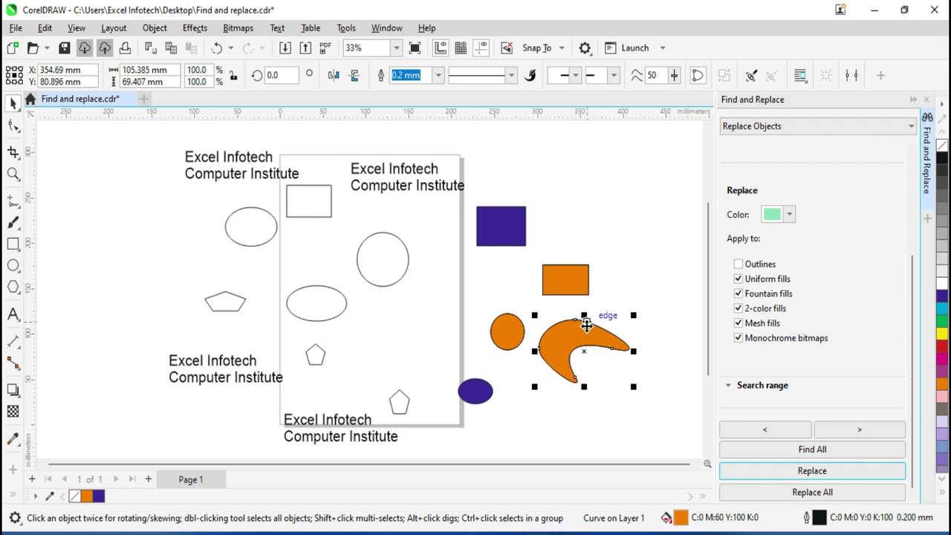
left_click(841, 473)
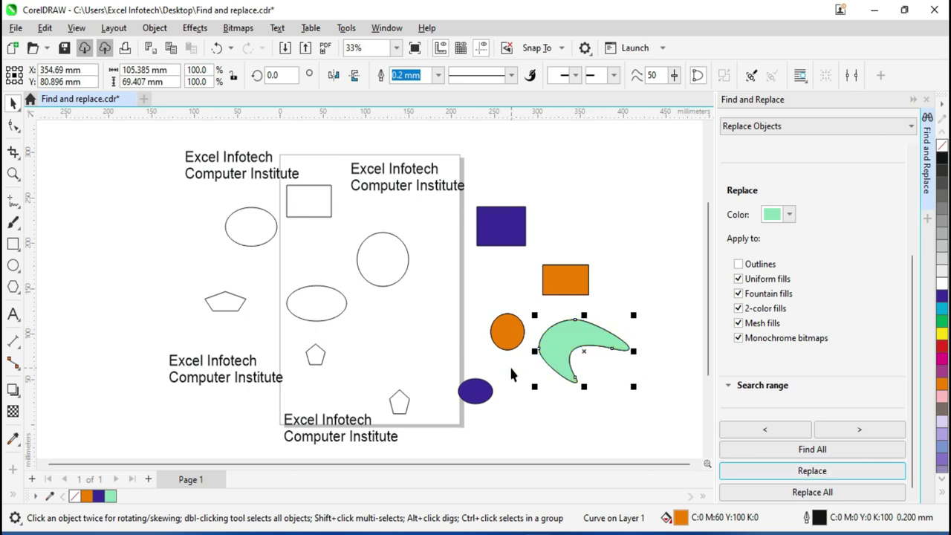
left_click(822, 496)
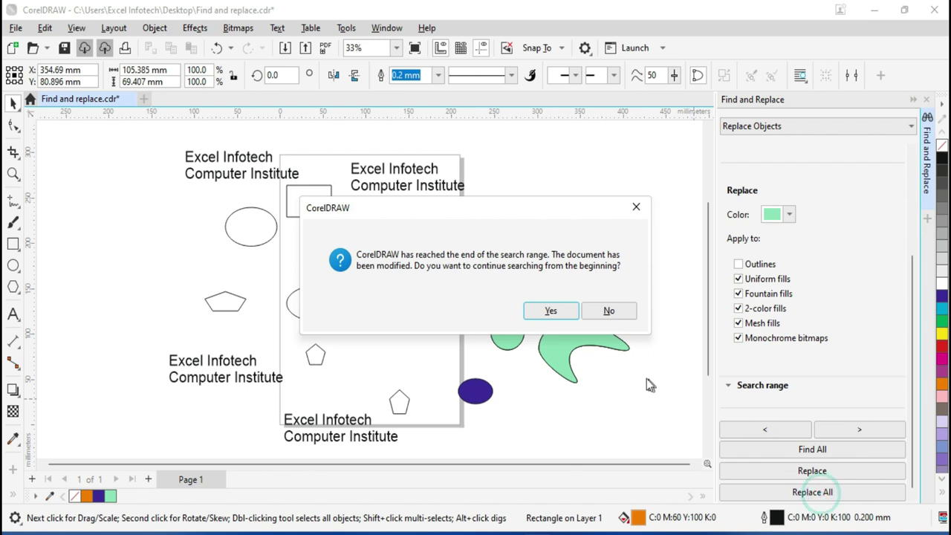
left_click(564, 313)
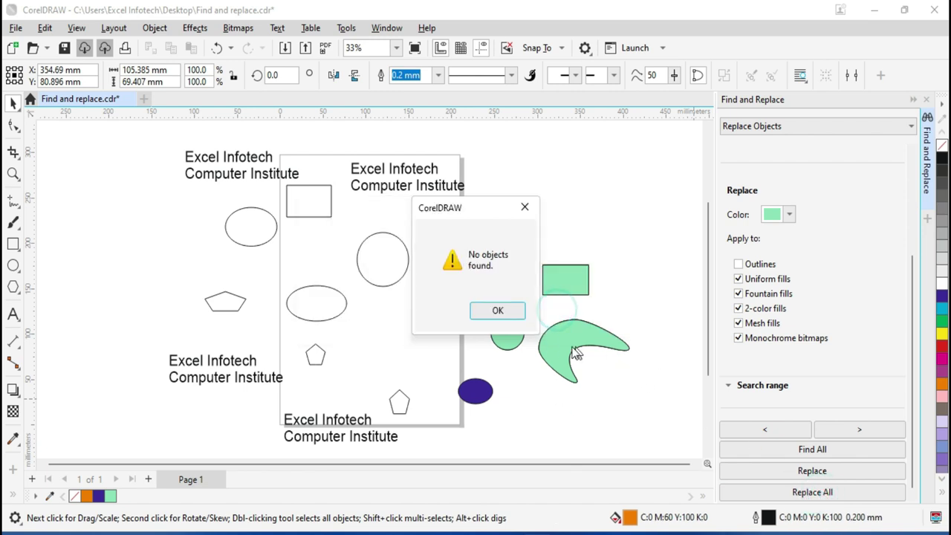
left_click(503, 315)
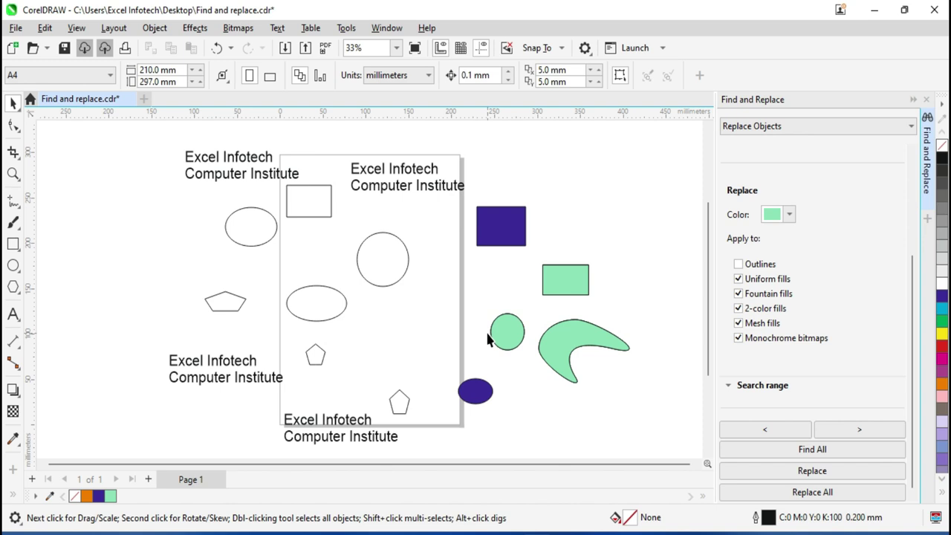
Step: Switch Find and Replace to text mode with an empty Find field
left_click(776, 125)
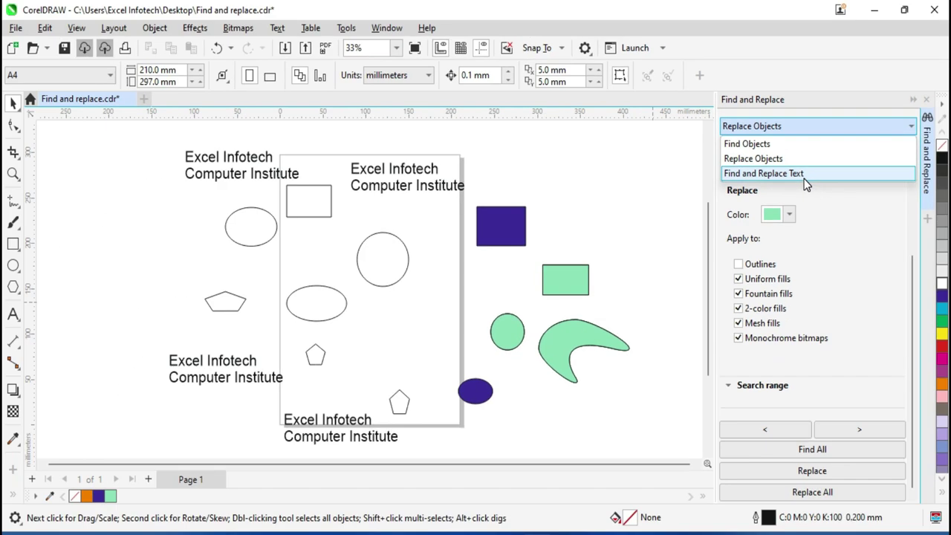
left_click(805, 176)
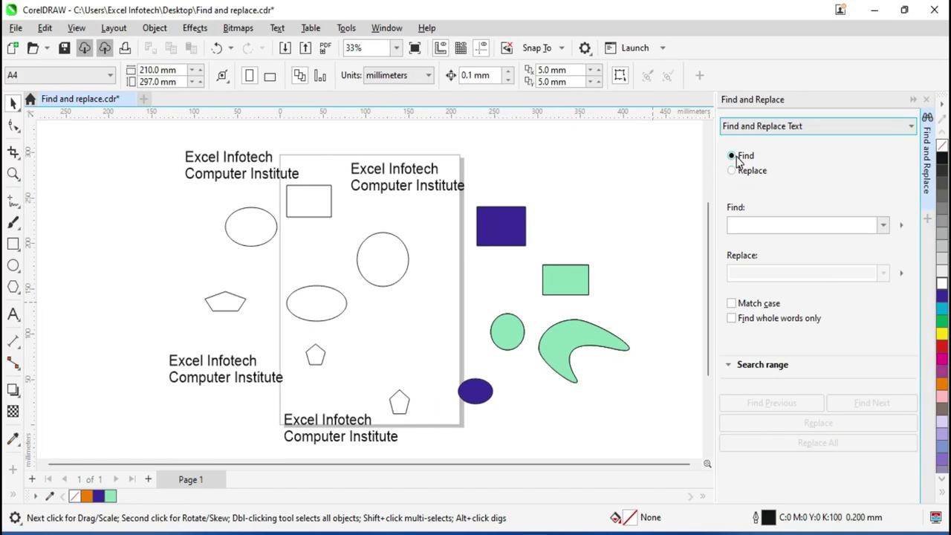
left_click(746, 223)
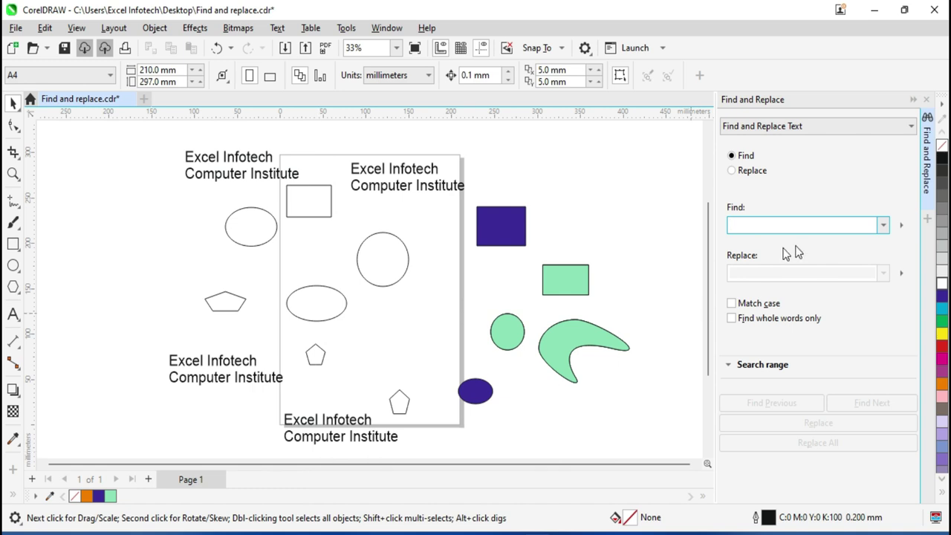
Step: Search the text for 'EXCEL' and step through each Excel Infotech match
left_click(757, 225)
type("EXCEL")
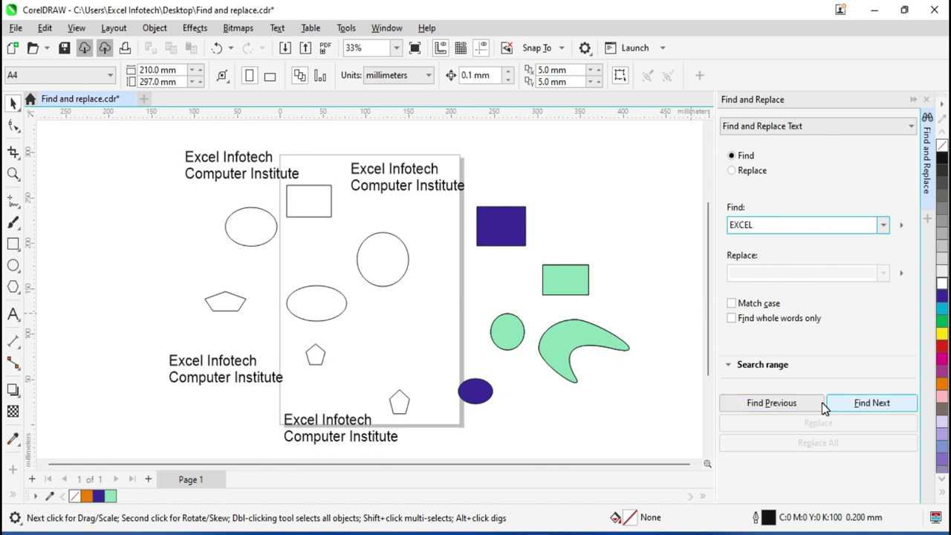
left_click(870, 407)
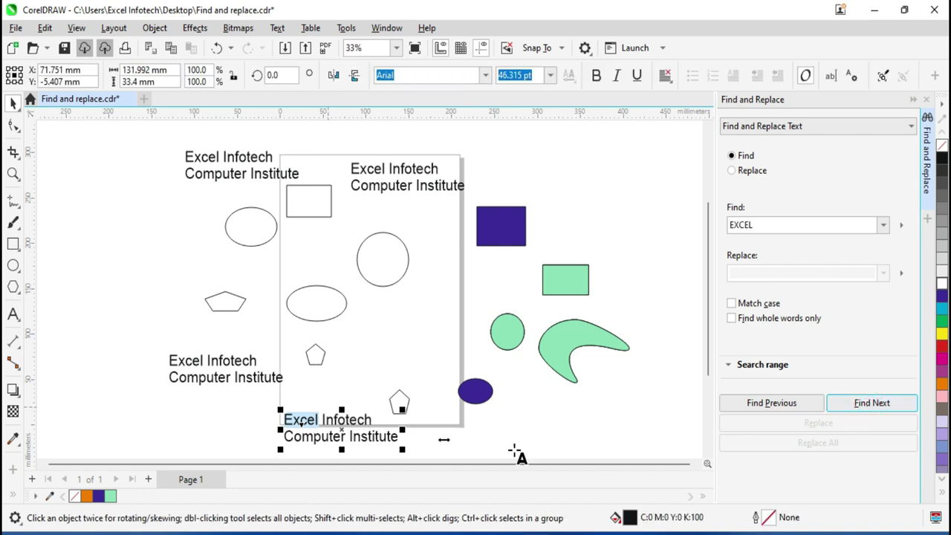
left_click(863, 412)
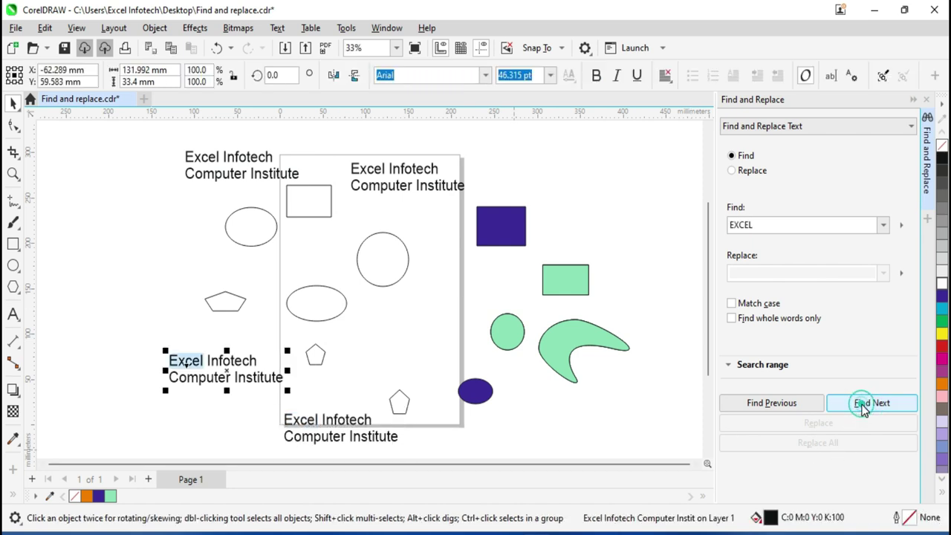
left_click(863, 411)
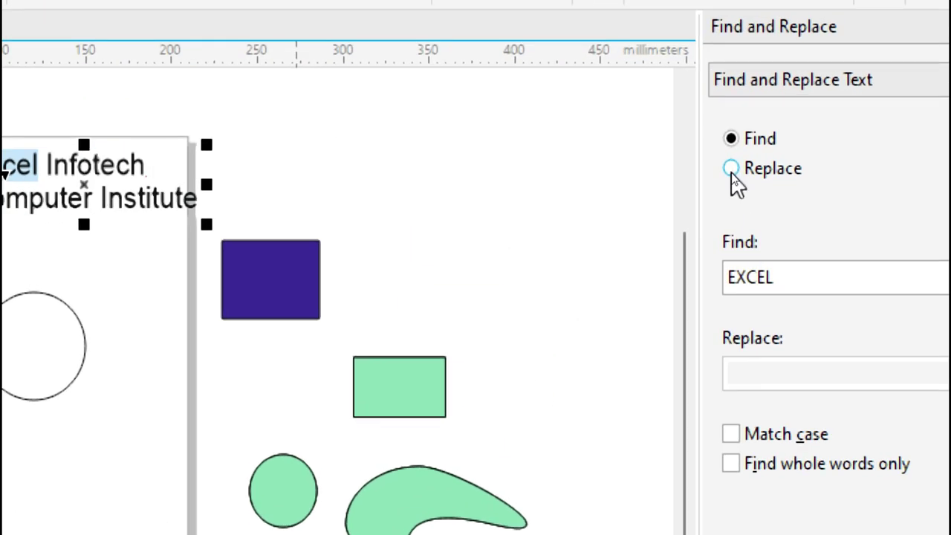
Step: Replace all four 'Excel' occurrences with 'INFO' so each text block reads INFO Infotech
left_click(731, 171)
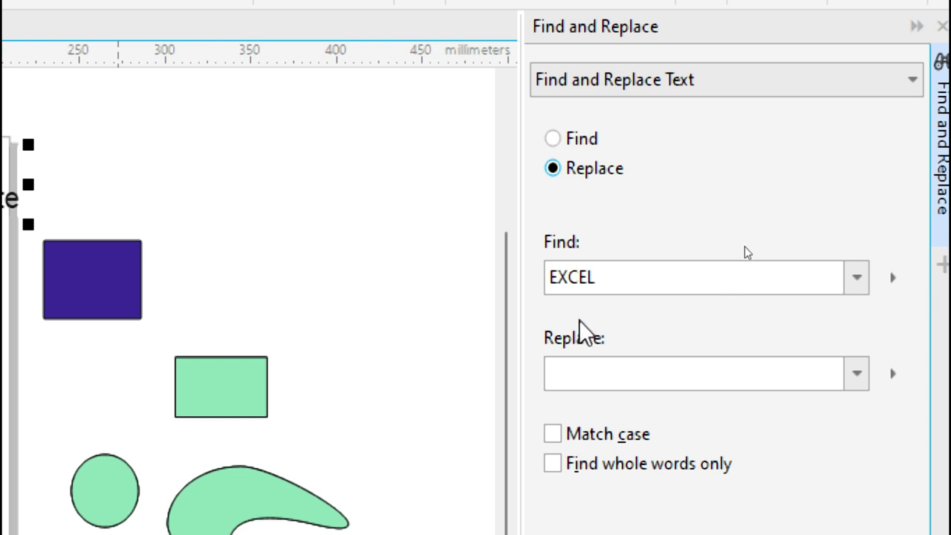
left_click(583, 371)
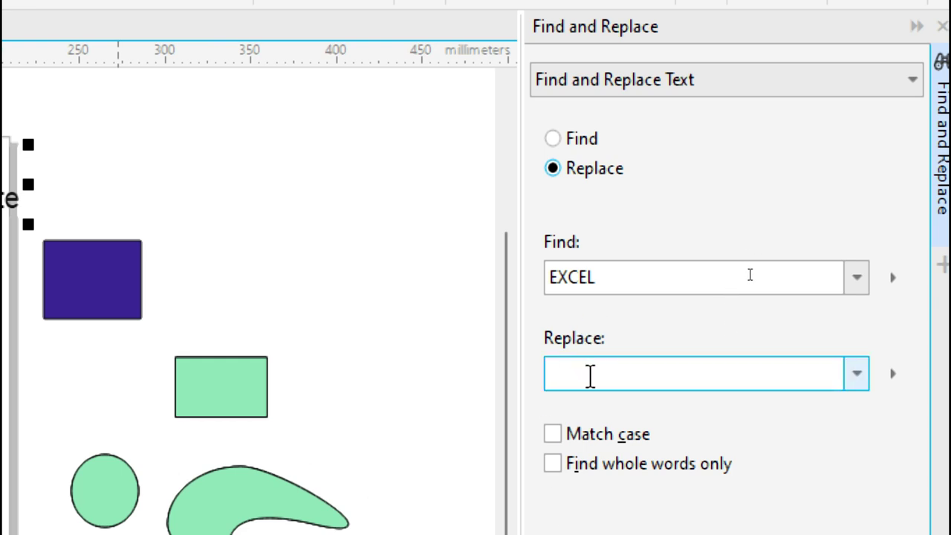
left_click(750, 276)
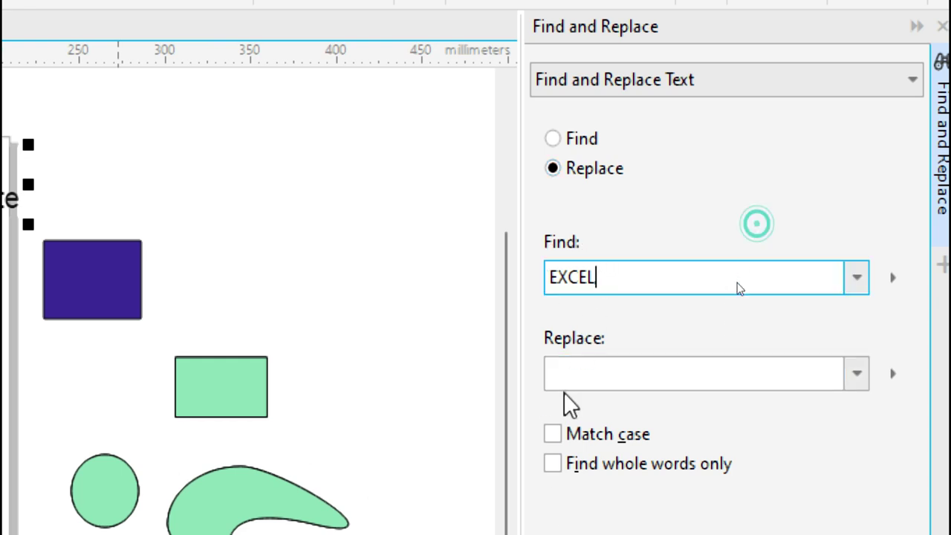
left_click(573, 372)
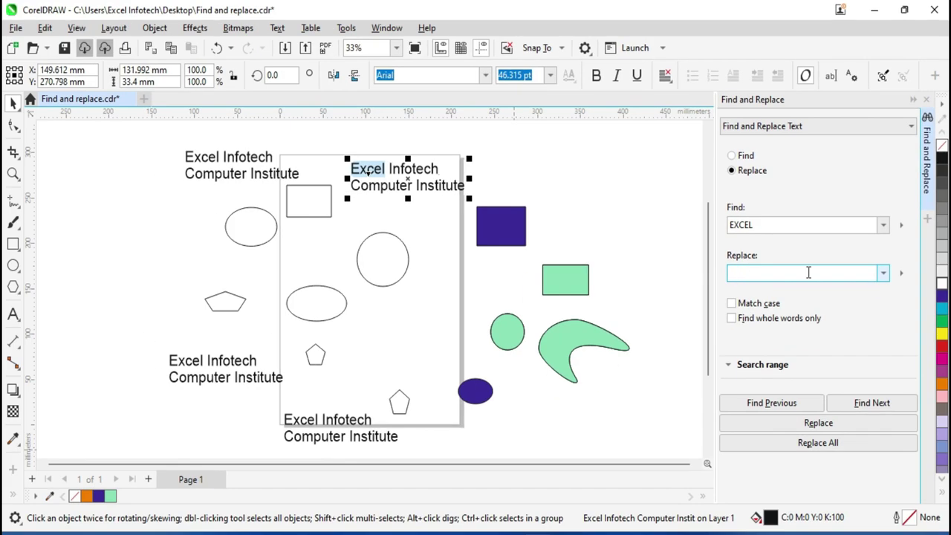
type("INFO")
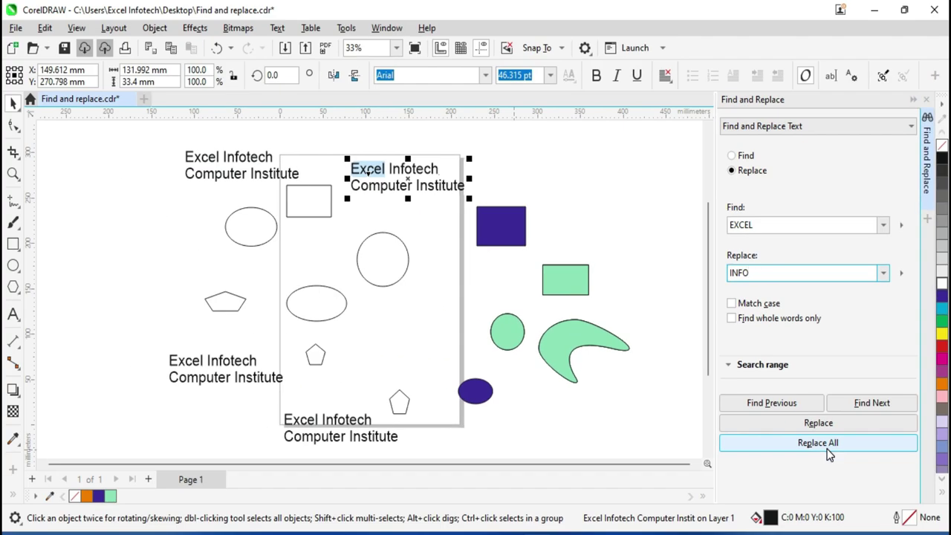
left_click(814, 447)
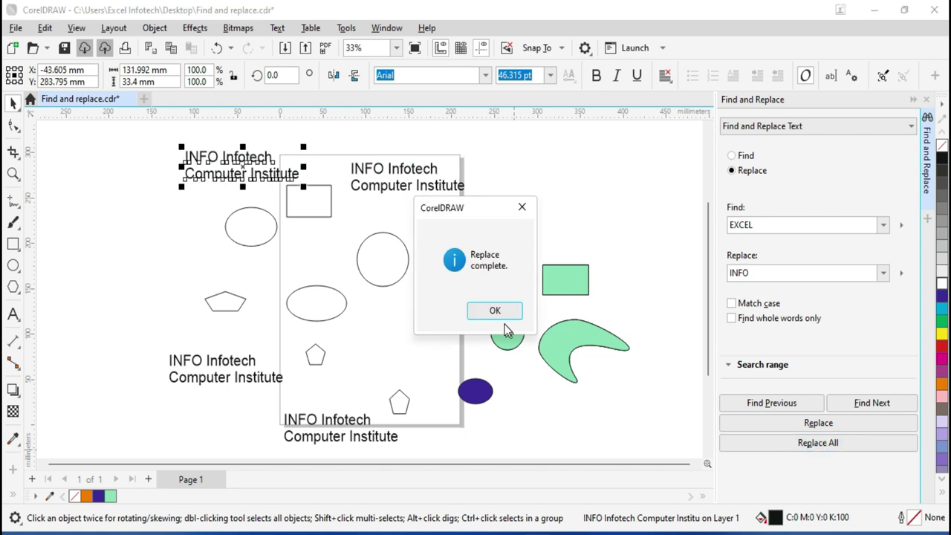
left_click(498, 318)
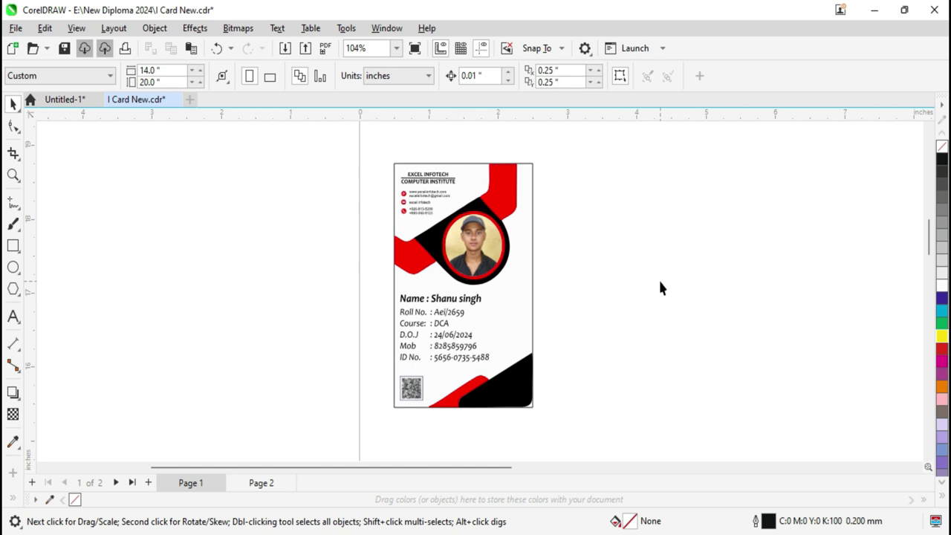
Step: In I Card New.cdr, zoom out to the page and select the 43-object ID card group
scroll(660, 286, "down", 2)
scroll(653, 286, "down", 2)
scroll(653, 287, "down", 1)
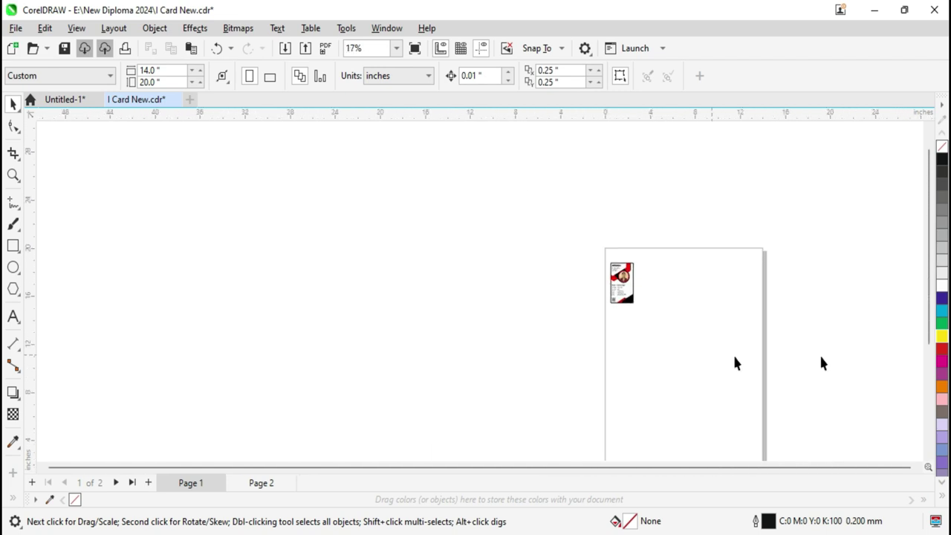
left_click_drag(925, 303, 926, 331)
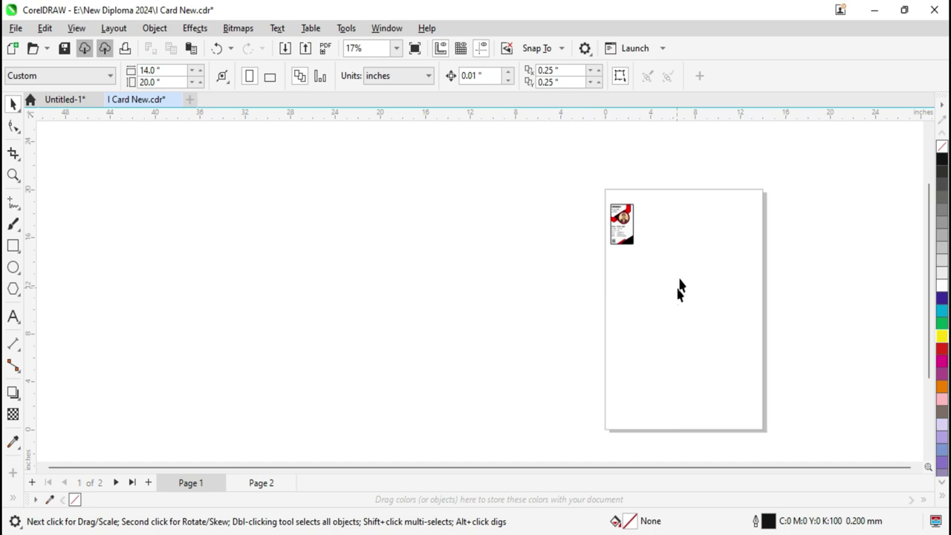
left_click_drag(560, 171, 688, 281)
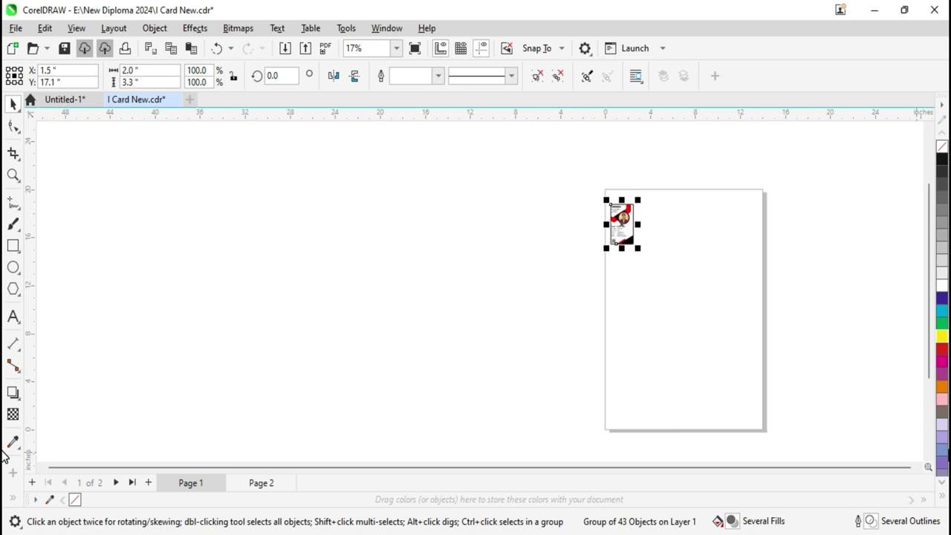
left_click(44, 28)
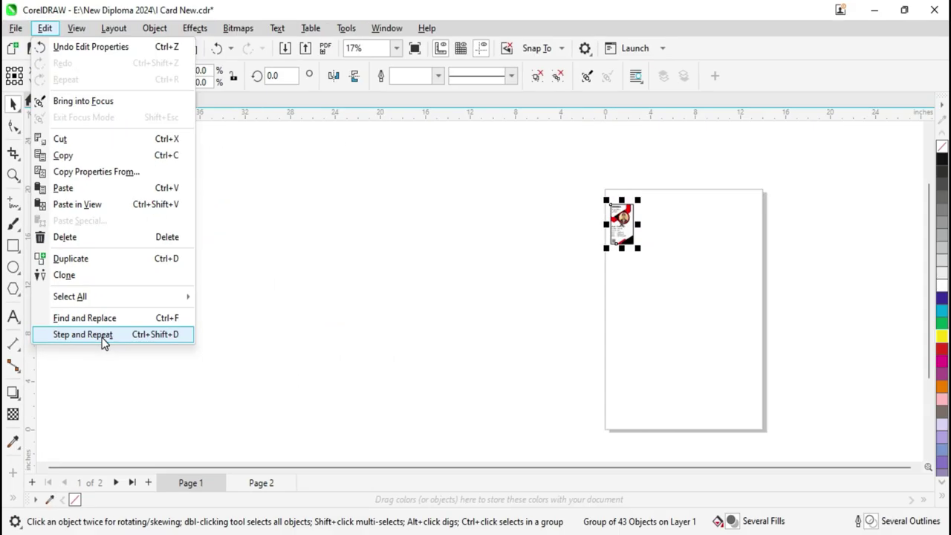
Step: Set Step and Repeat horizontal spacing to 0.2" between objects, running Right
left_click(102, 338)
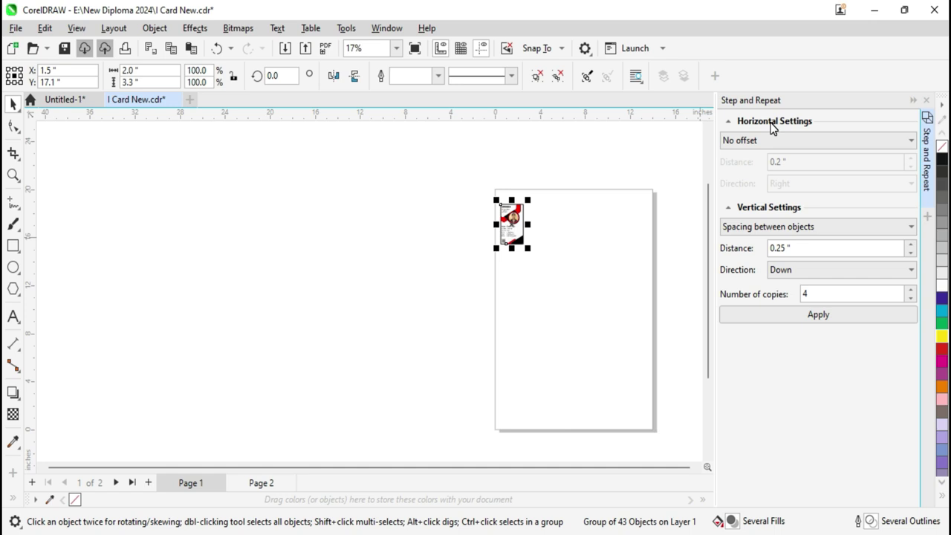
left_click(769, 141)
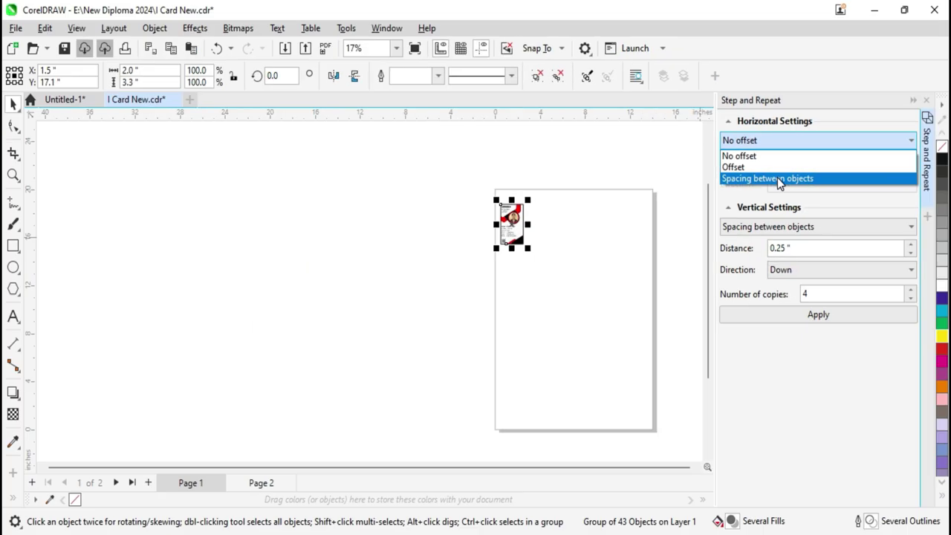
left_click(777, 177)
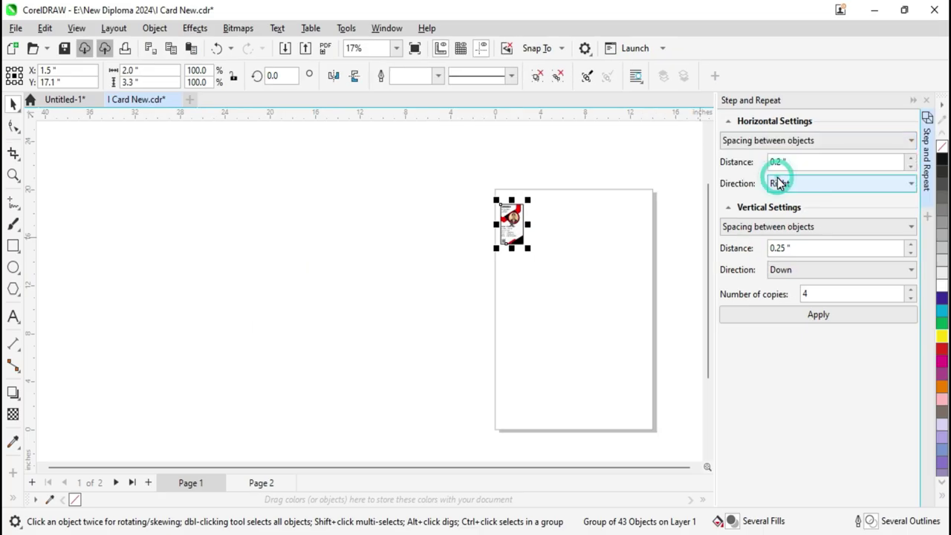
left_click(808, 161)
double_click(808, 161)
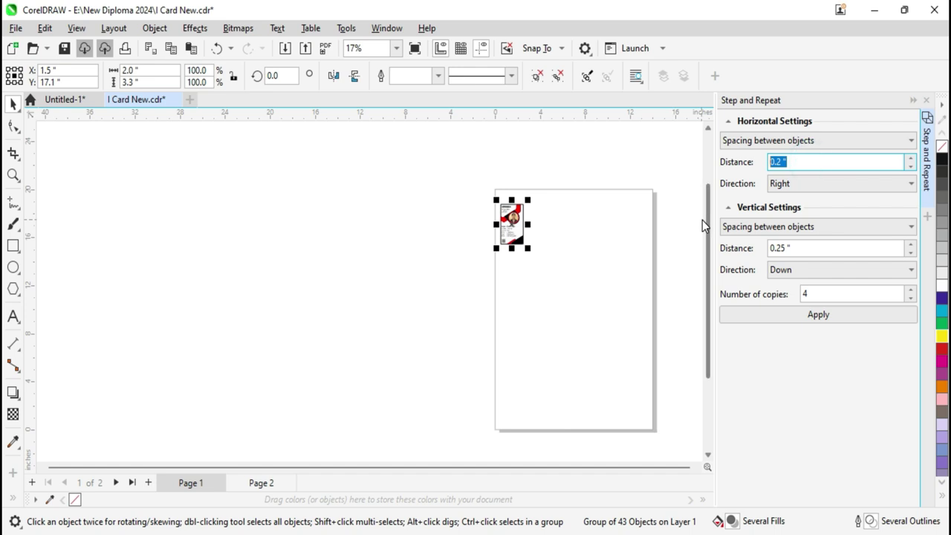
left_click(845, 162)
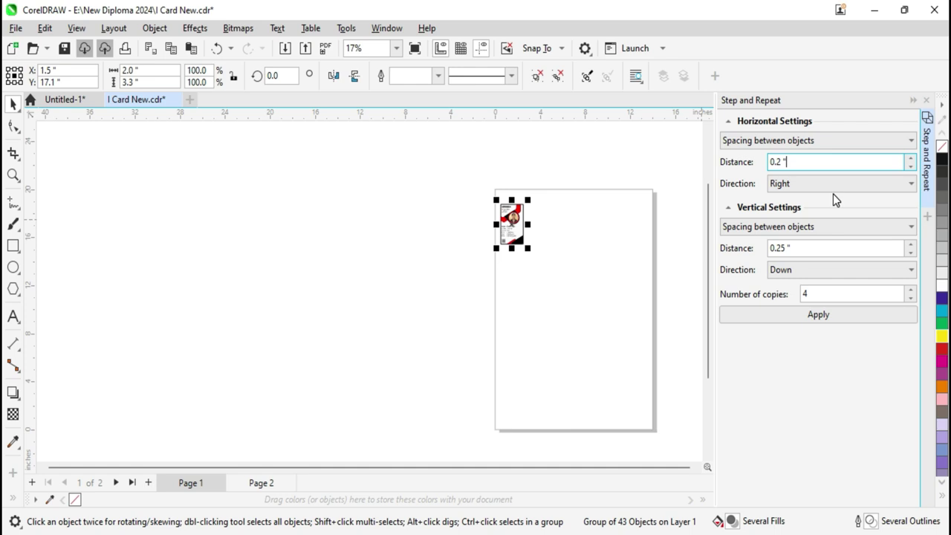
left_click(836, 186)
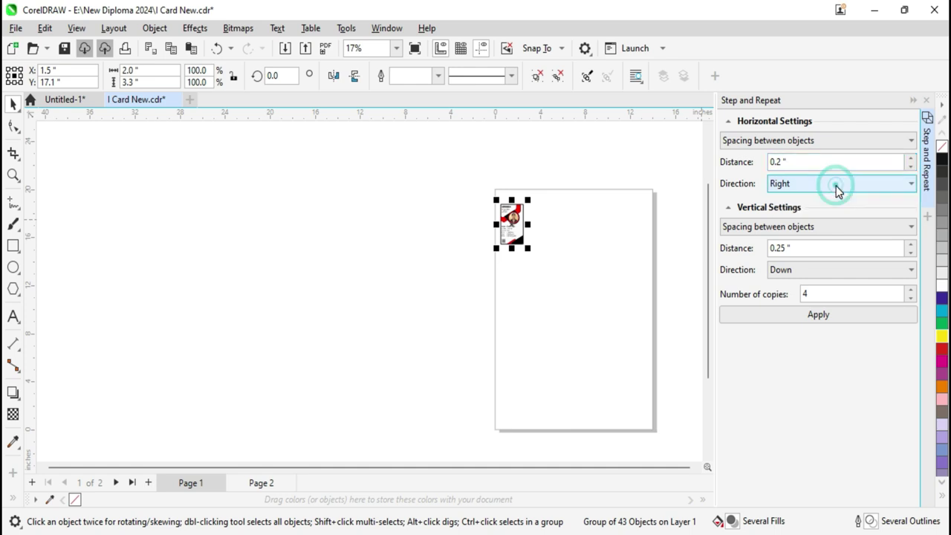
left_click(812, 211)
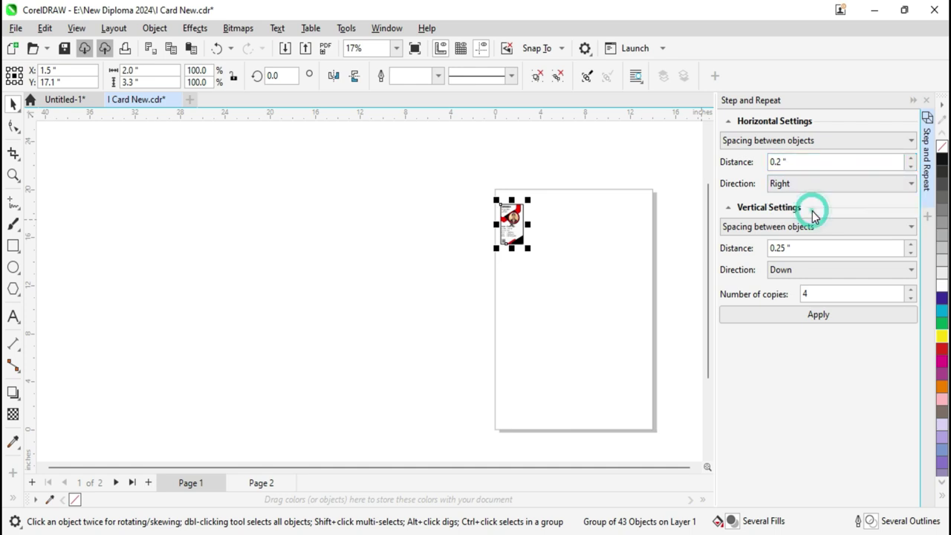
Step: Turn off vertical offset and apply 5 copies to make a row of six cards
scroll(576, 252, "up", 1)
scroll(490, 244, "down", 1)
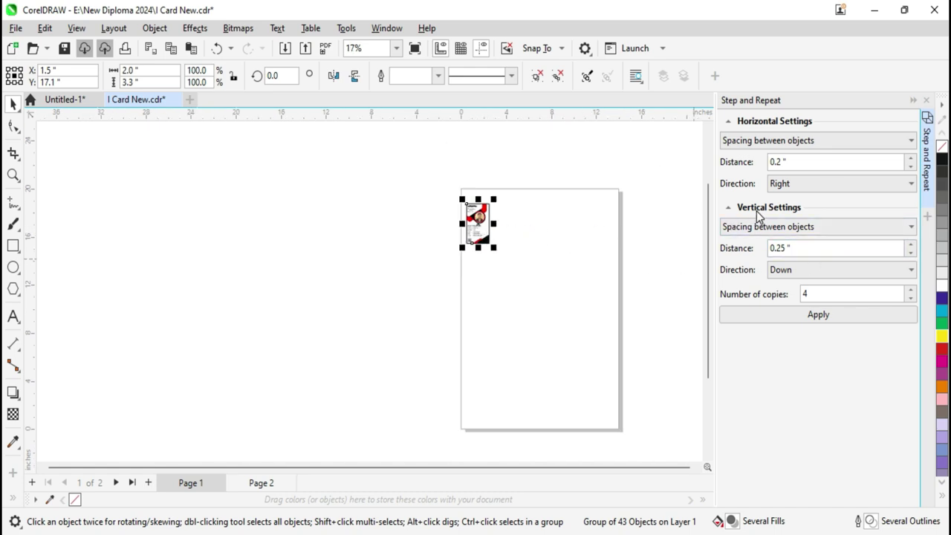
left_click(806, 231)
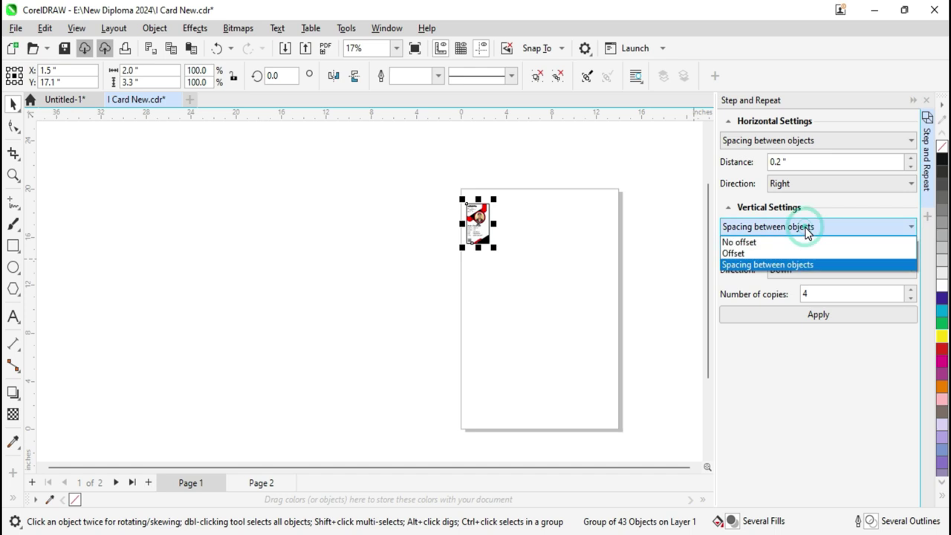
left_click(767, 246)
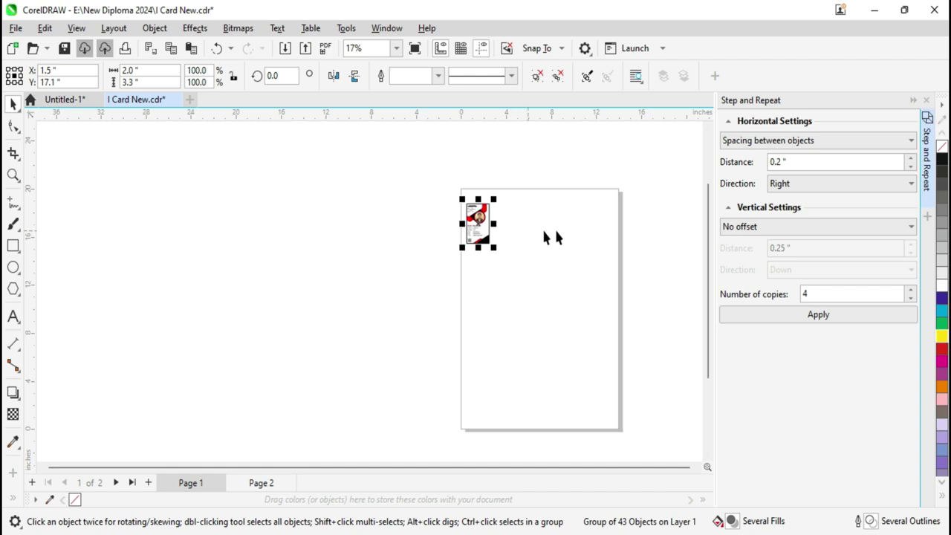
double_click(837, 292)
type("5")
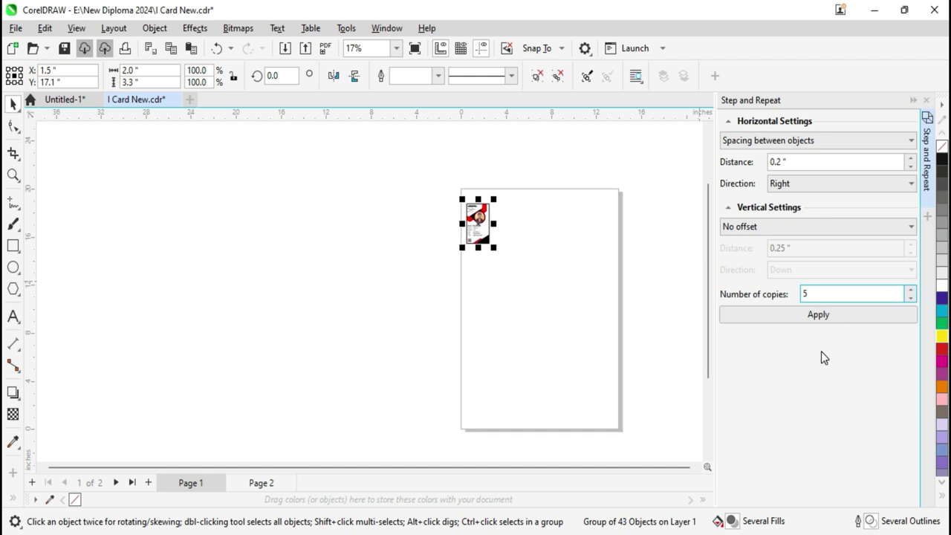
left_click(798, 320)
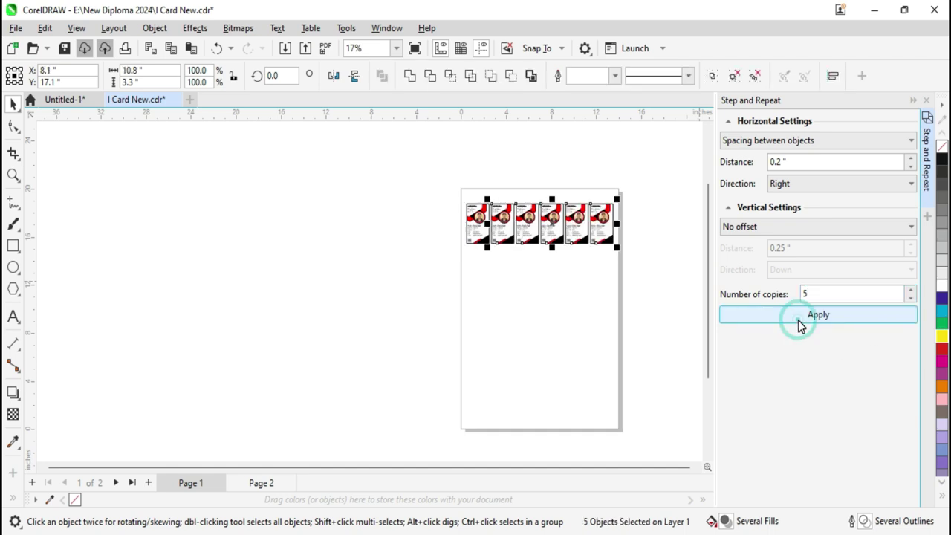
Step: Marquee-select all six cards in the top row, spanning 13.0" wide
scroll(629, 250, "up", 3)
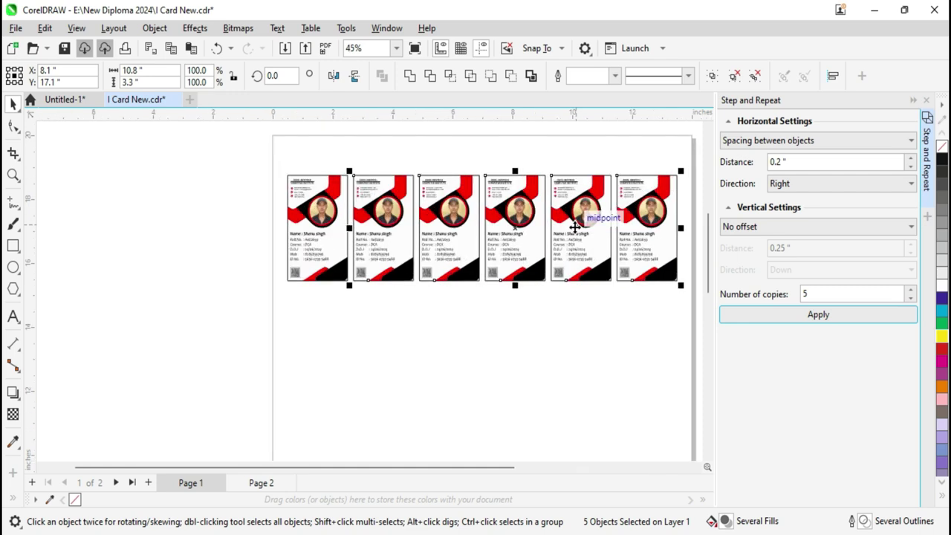
scroll(574, 226, "down", 2)
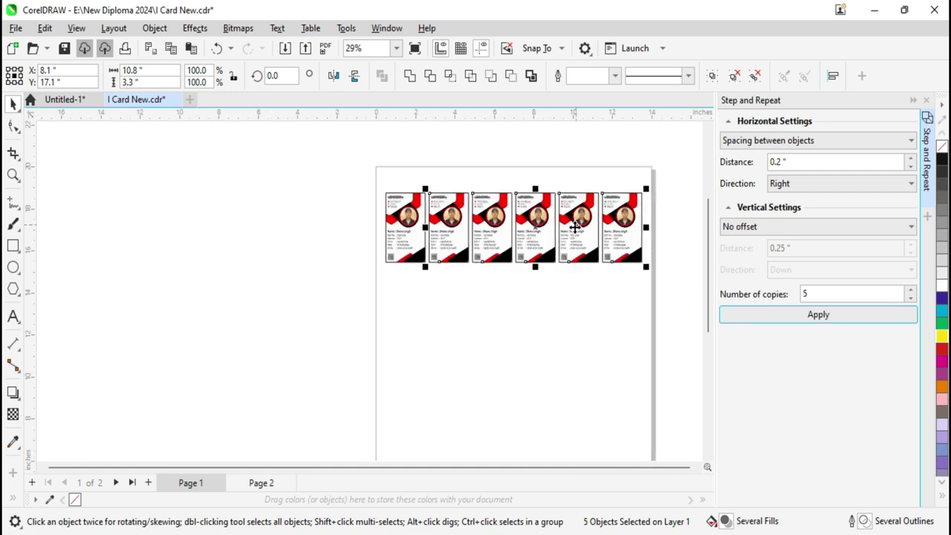
scroll(574, 227, "down", 1)
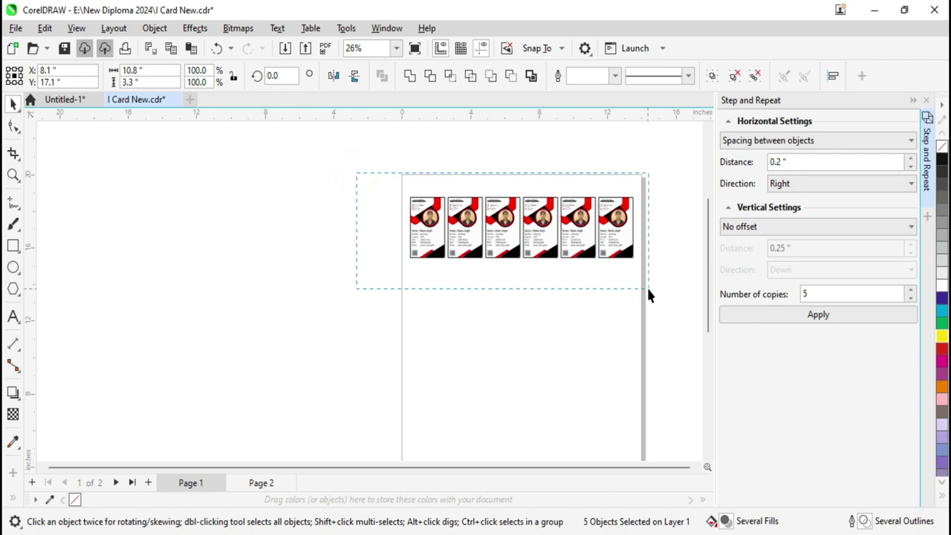
left_click_drag(356, 175, 660, 280)
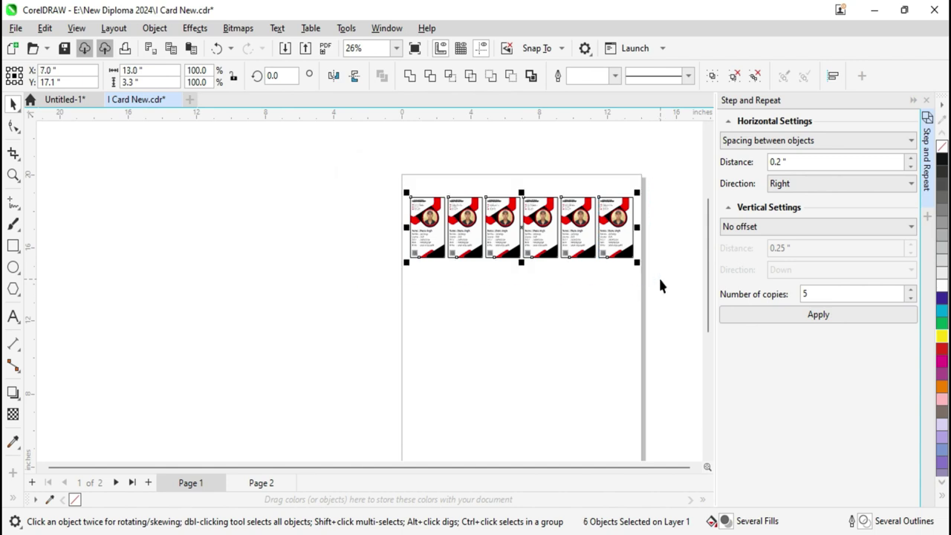
Step: Set Step and Repeat to no horizontal offset, 0.25" spacing Down, and 4 copies
left_click(759, 143)
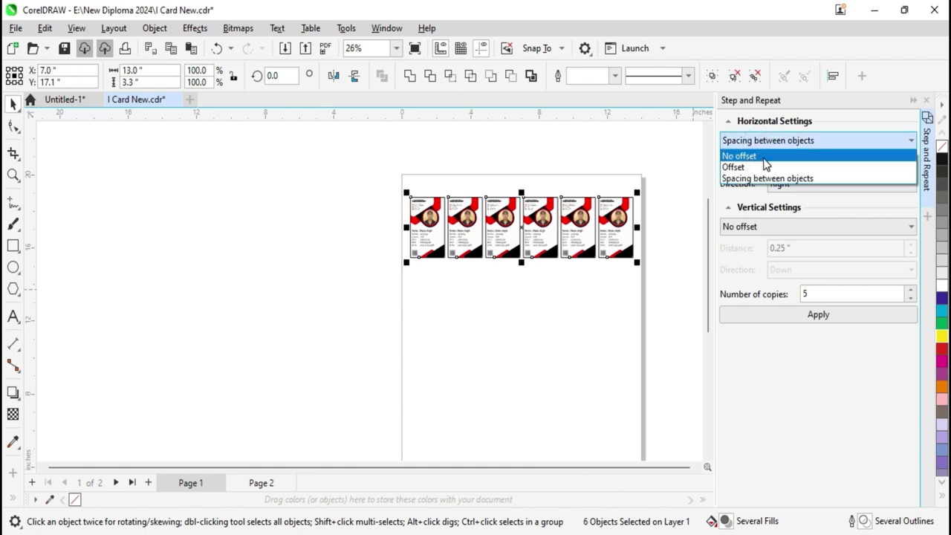
left_click(763, 158)
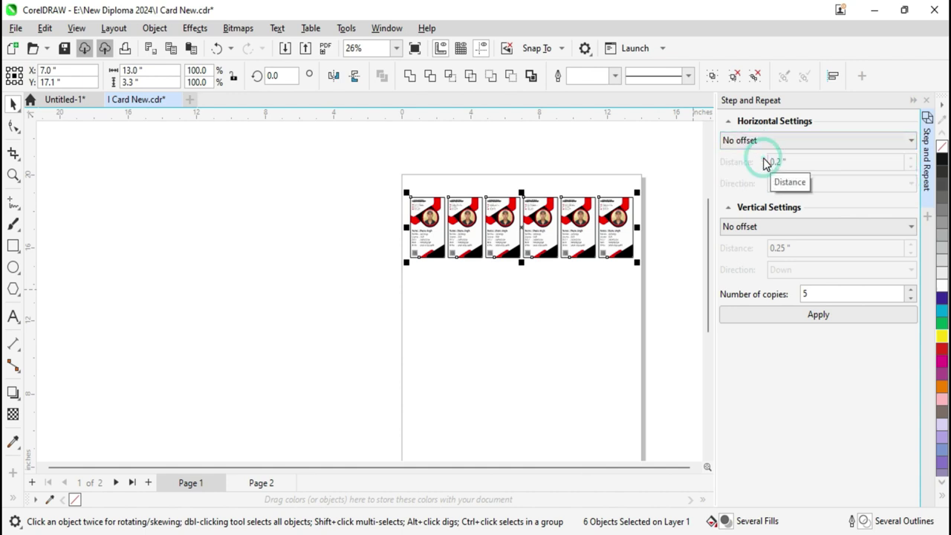
left_click(777, 226)
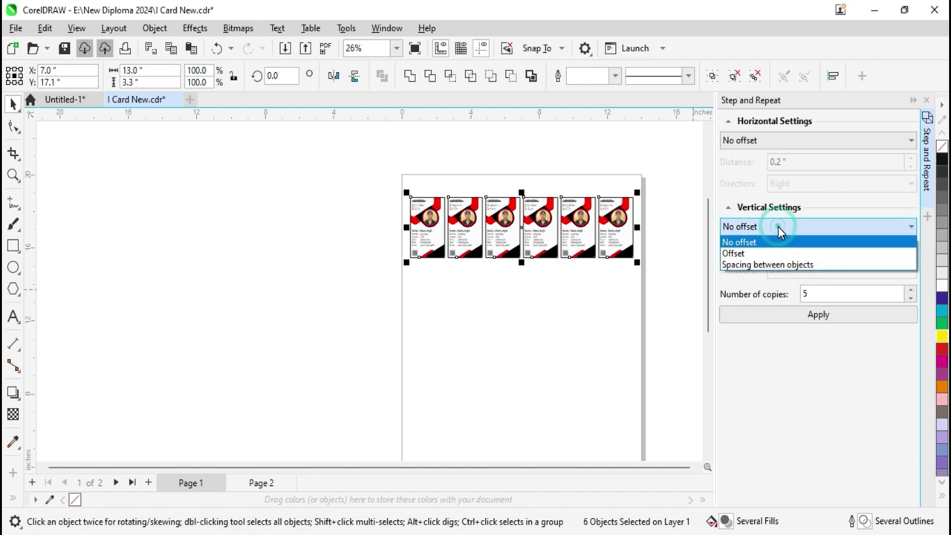
left_click(830, 265)
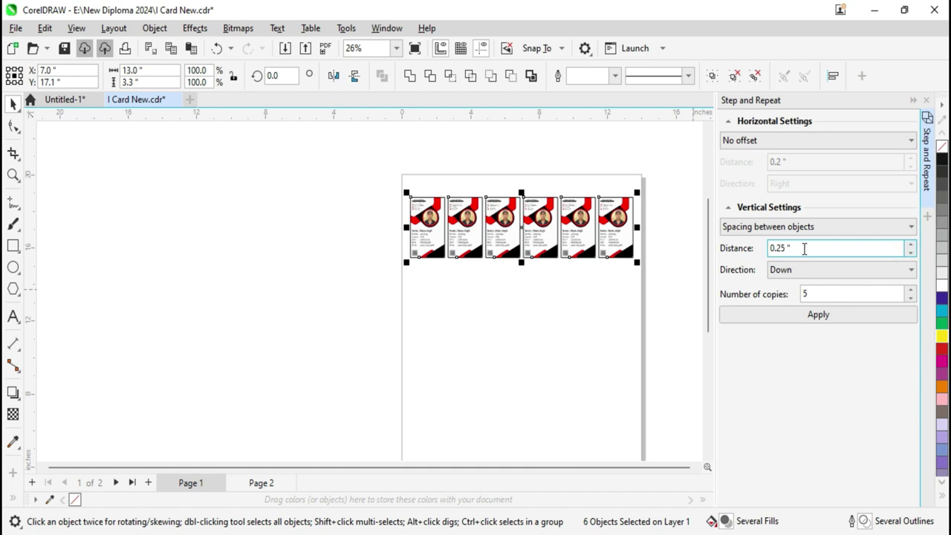
double_click(819, 294)
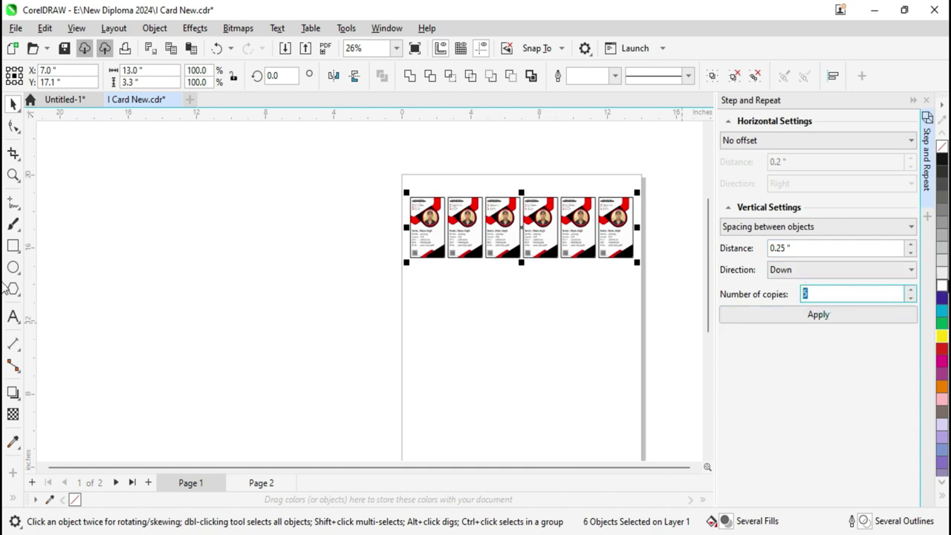
type("4")
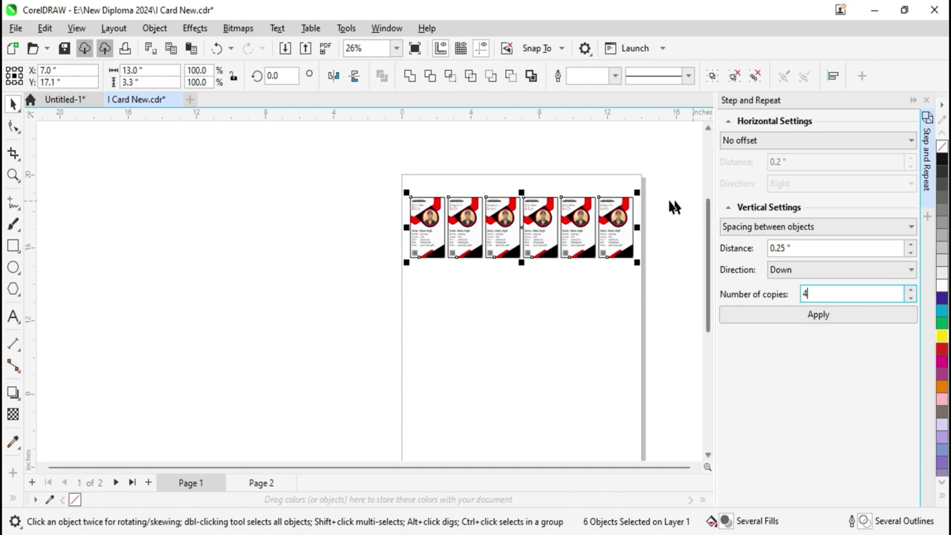
mouse_move(709, 237)
left_mouse_down()
mouse_move(706, 307)
mouse_move(702, 268)
left_mouse_up()
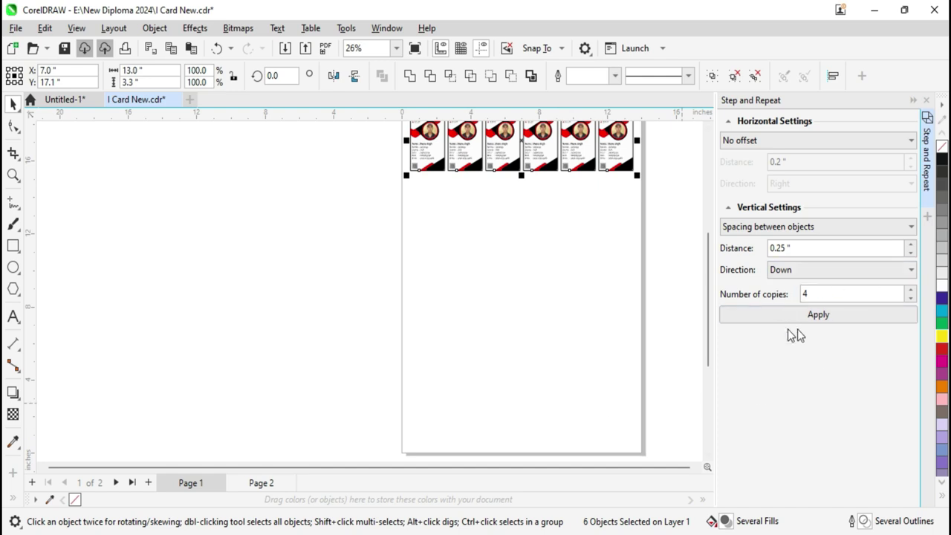
Step: Apply the repeat to build a 6 × 5 grid of 30 cards, then select all
left_click(824, 315)
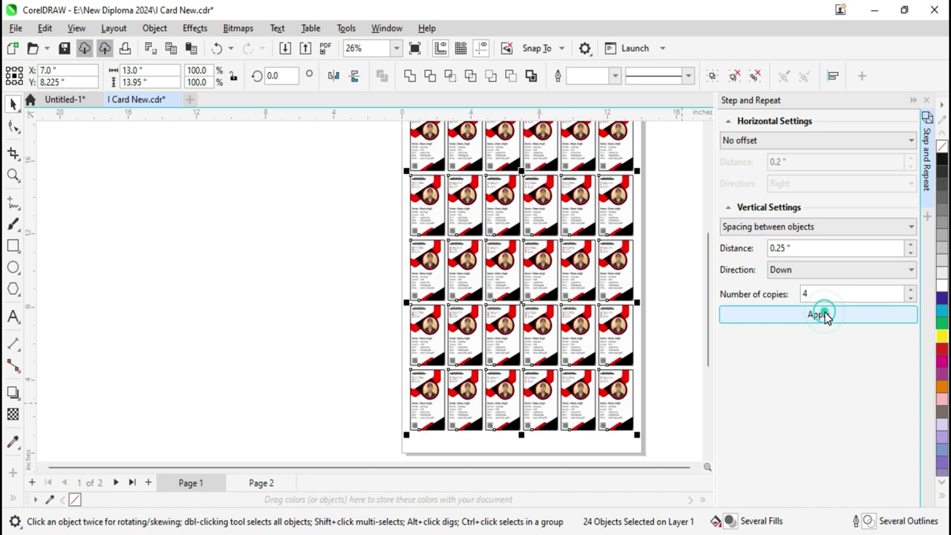
scroll(639, 321, "down", 1)
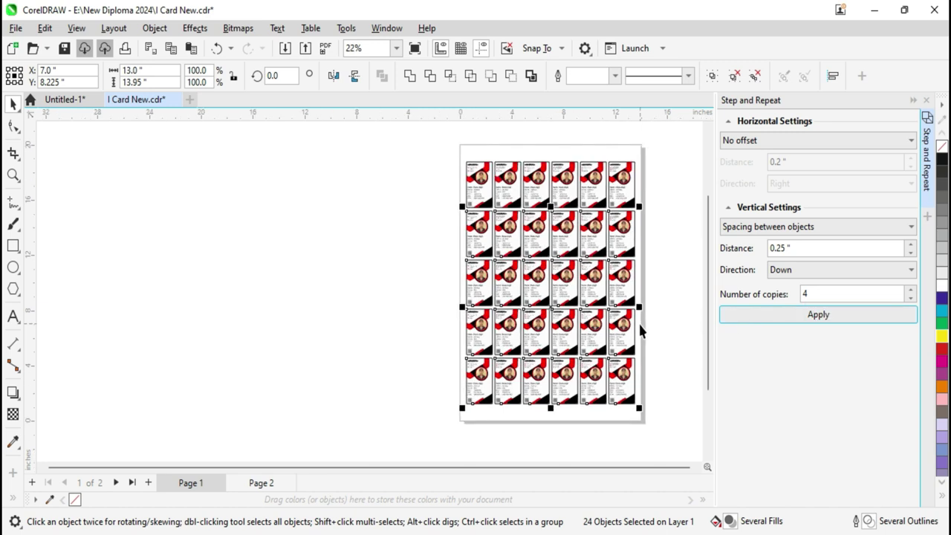
scroll(639, 321, "down", 1)
key("ctrl+a")
scroll(630, 350, "up", 1)
scroll(626, 341, "up", 1)
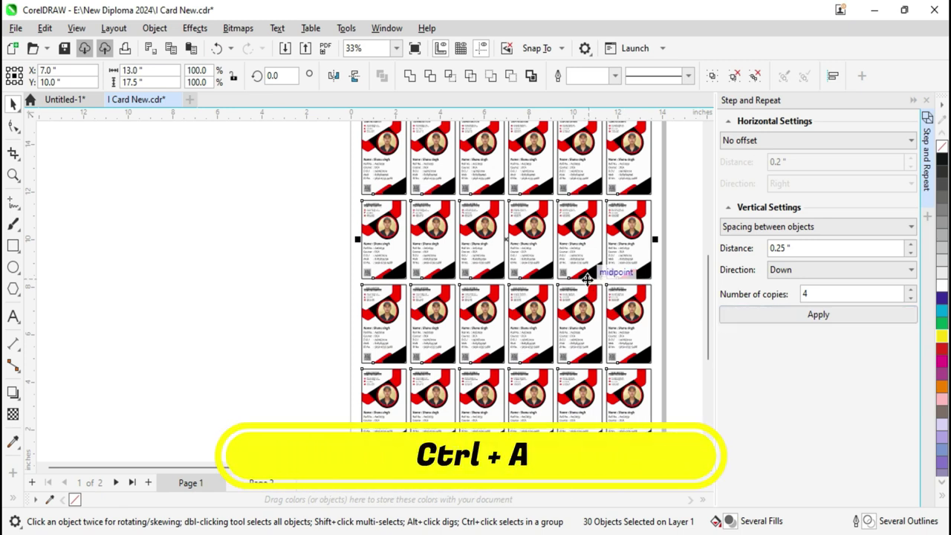
Step: Group the 30 cards into one object and close the Step and Repeat docker
key("ctrl+g")
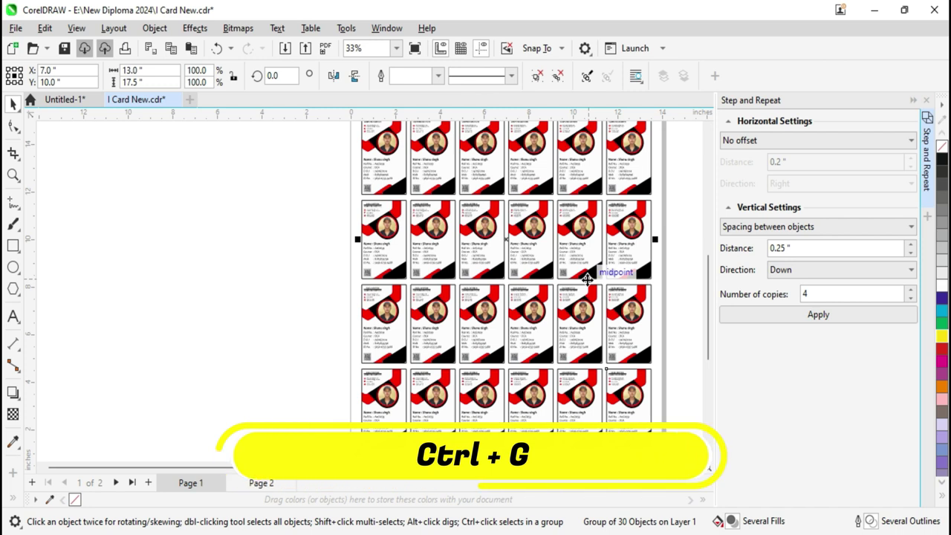
left_click(925, 99)
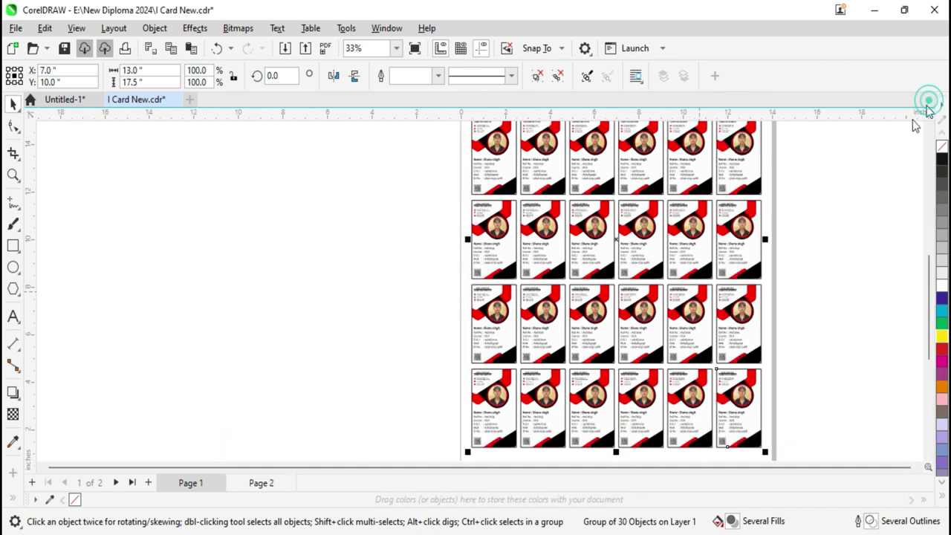
scroll(705, 275, "down", 2)
scroll(708, 316, "down", 1)
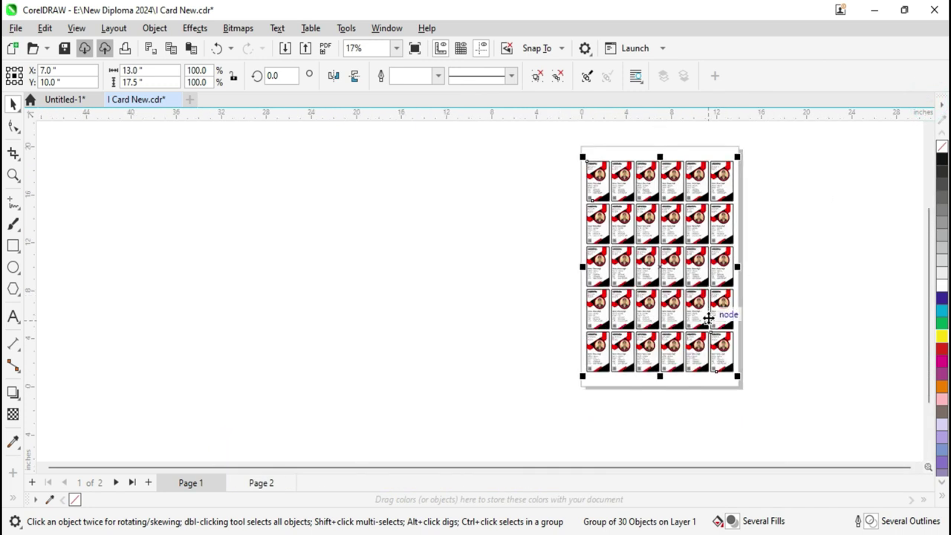
Step: Centre the 13.0" × 17.5" card group on the 14 × 20 inch page and zoom to it
left_click(792, 267)
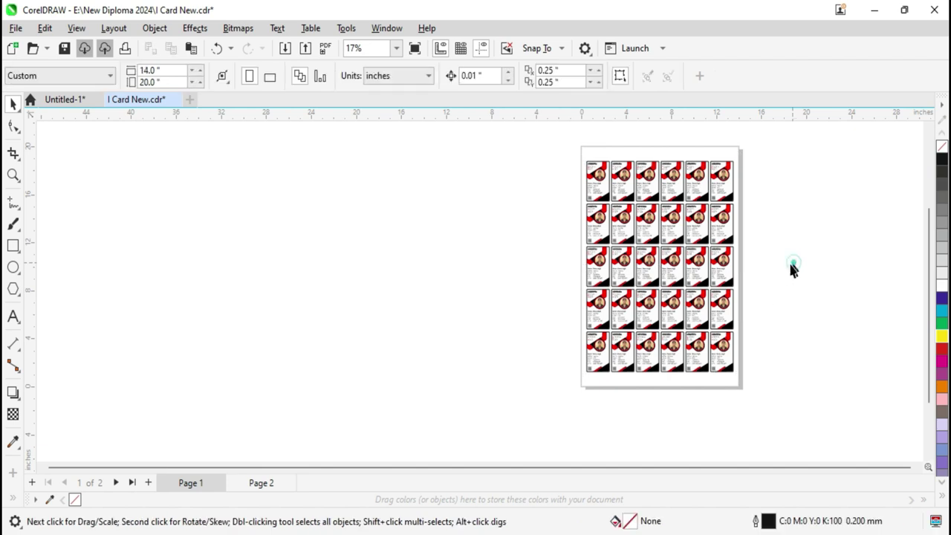
scroll(679, 251, "up", 1)
scroll(680, 248, "up", 2)
scroll(680, 248, "down", 3)
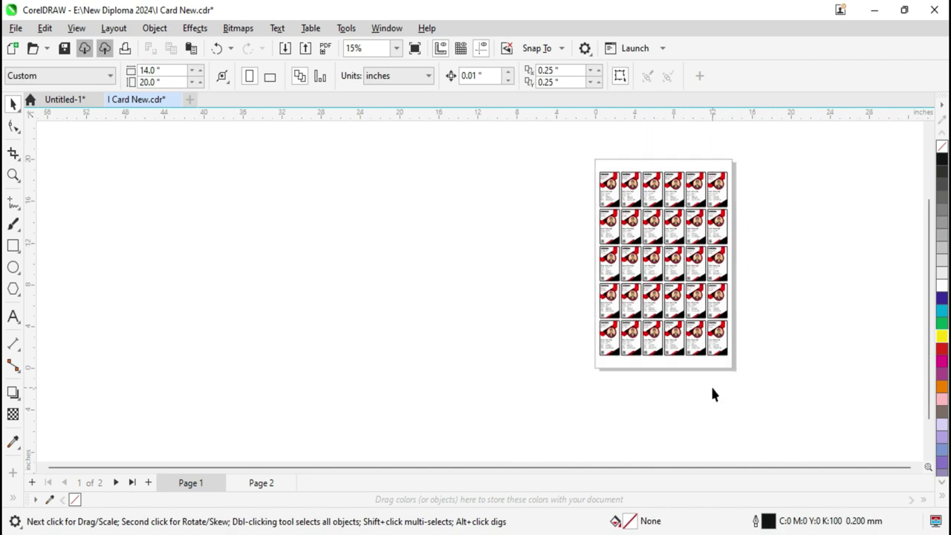
left_click_drag(698, 250, 473, 262)
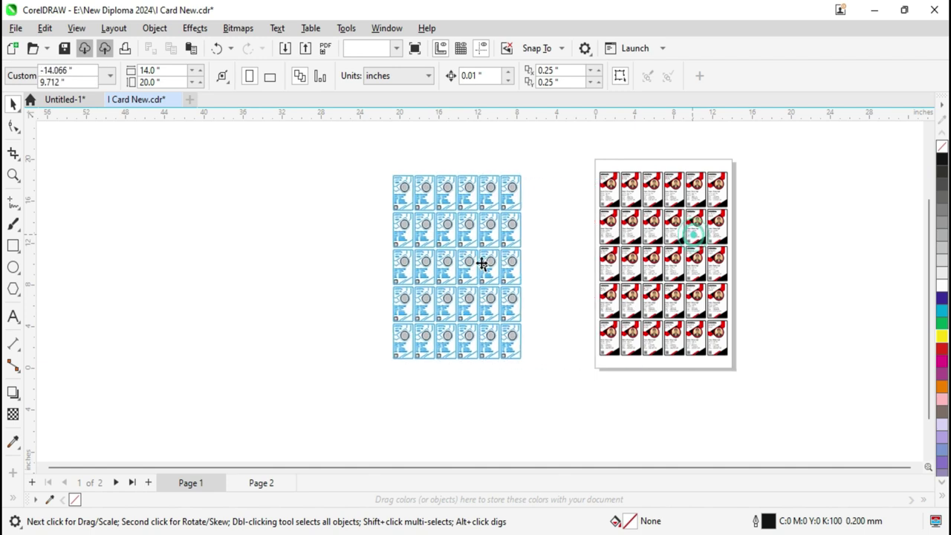
key("p")
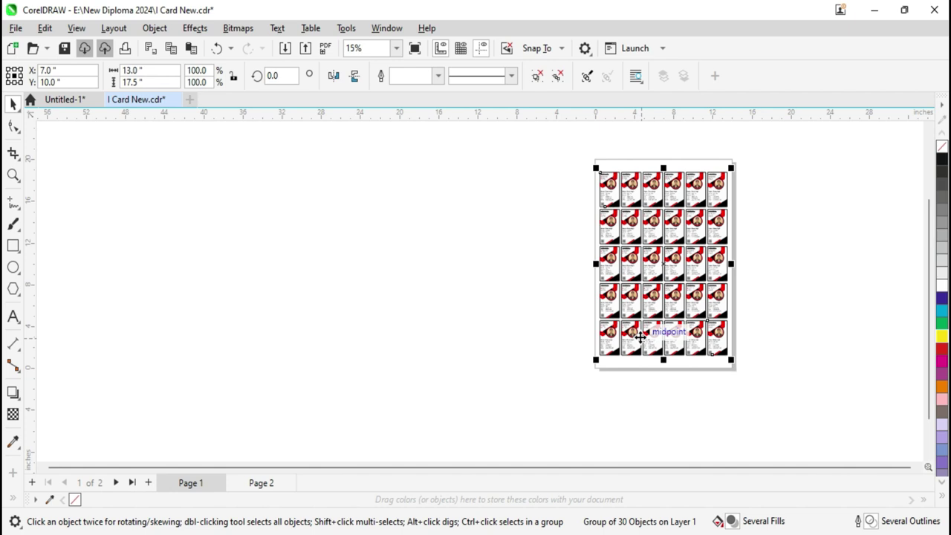
key("F4")
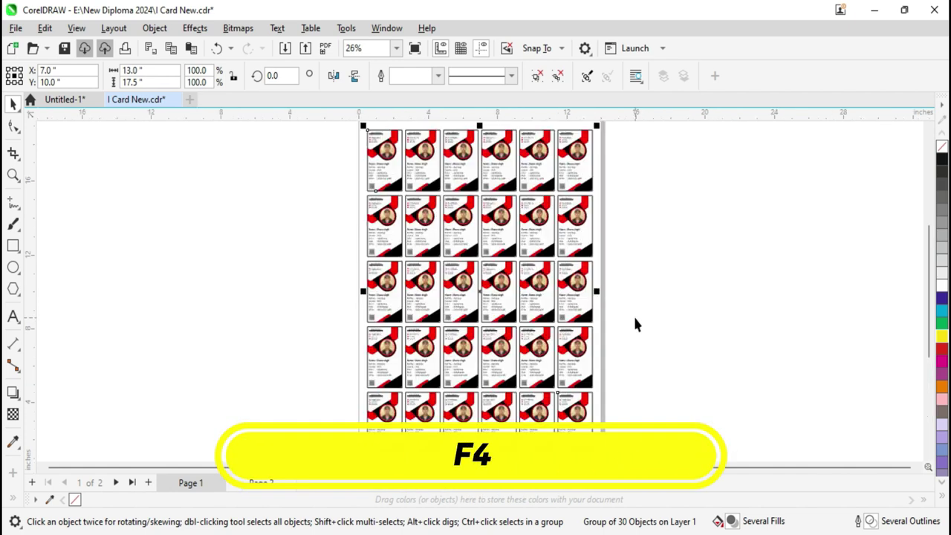
scroll(500, 273, "up", 2)
scroll(500, 273, "up", 2)
scroll(500, 273, "down", 3)
scroll(500, 273, "down", 1)
scroll(500, 274, "down", 2)
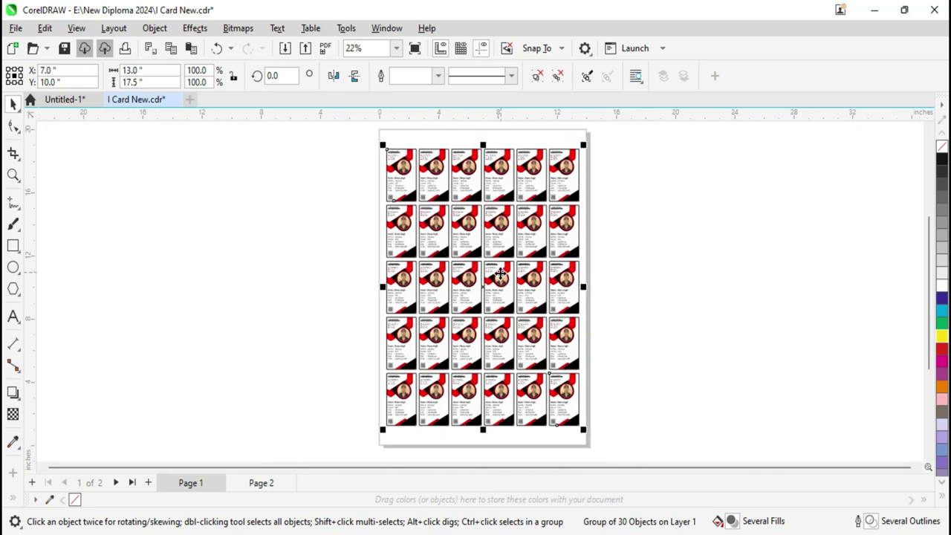